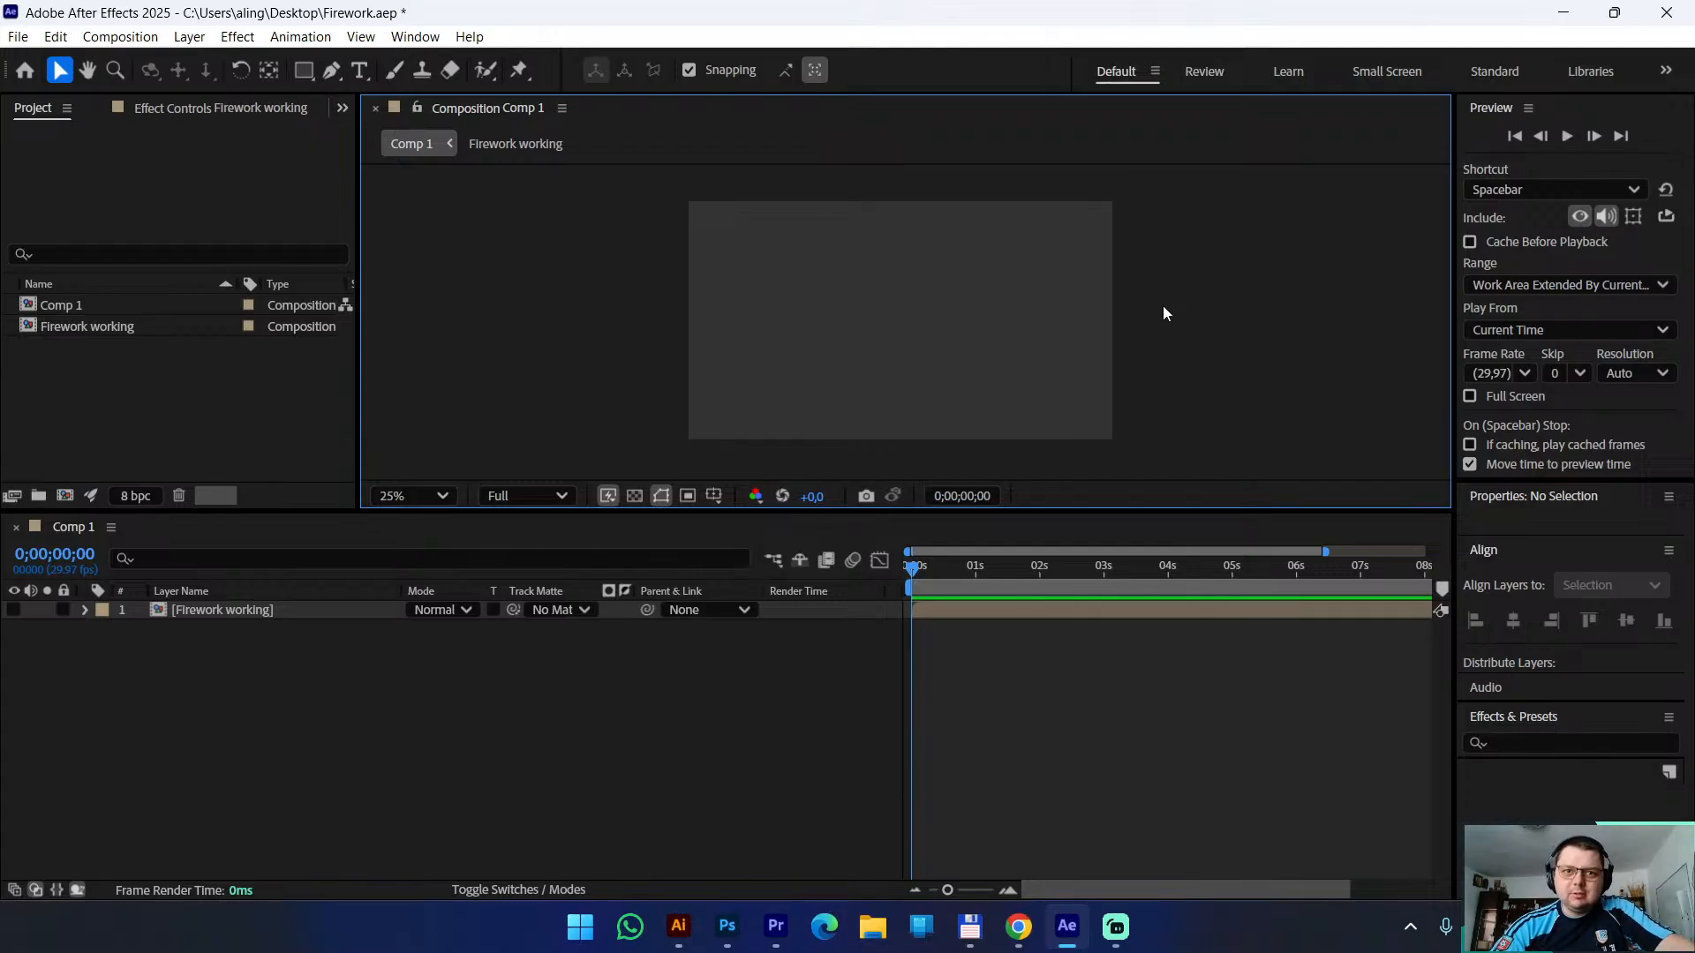
Enlarge the composition viewer area and show the Title/Action Safe guides over Comp 1
click(637, 676)
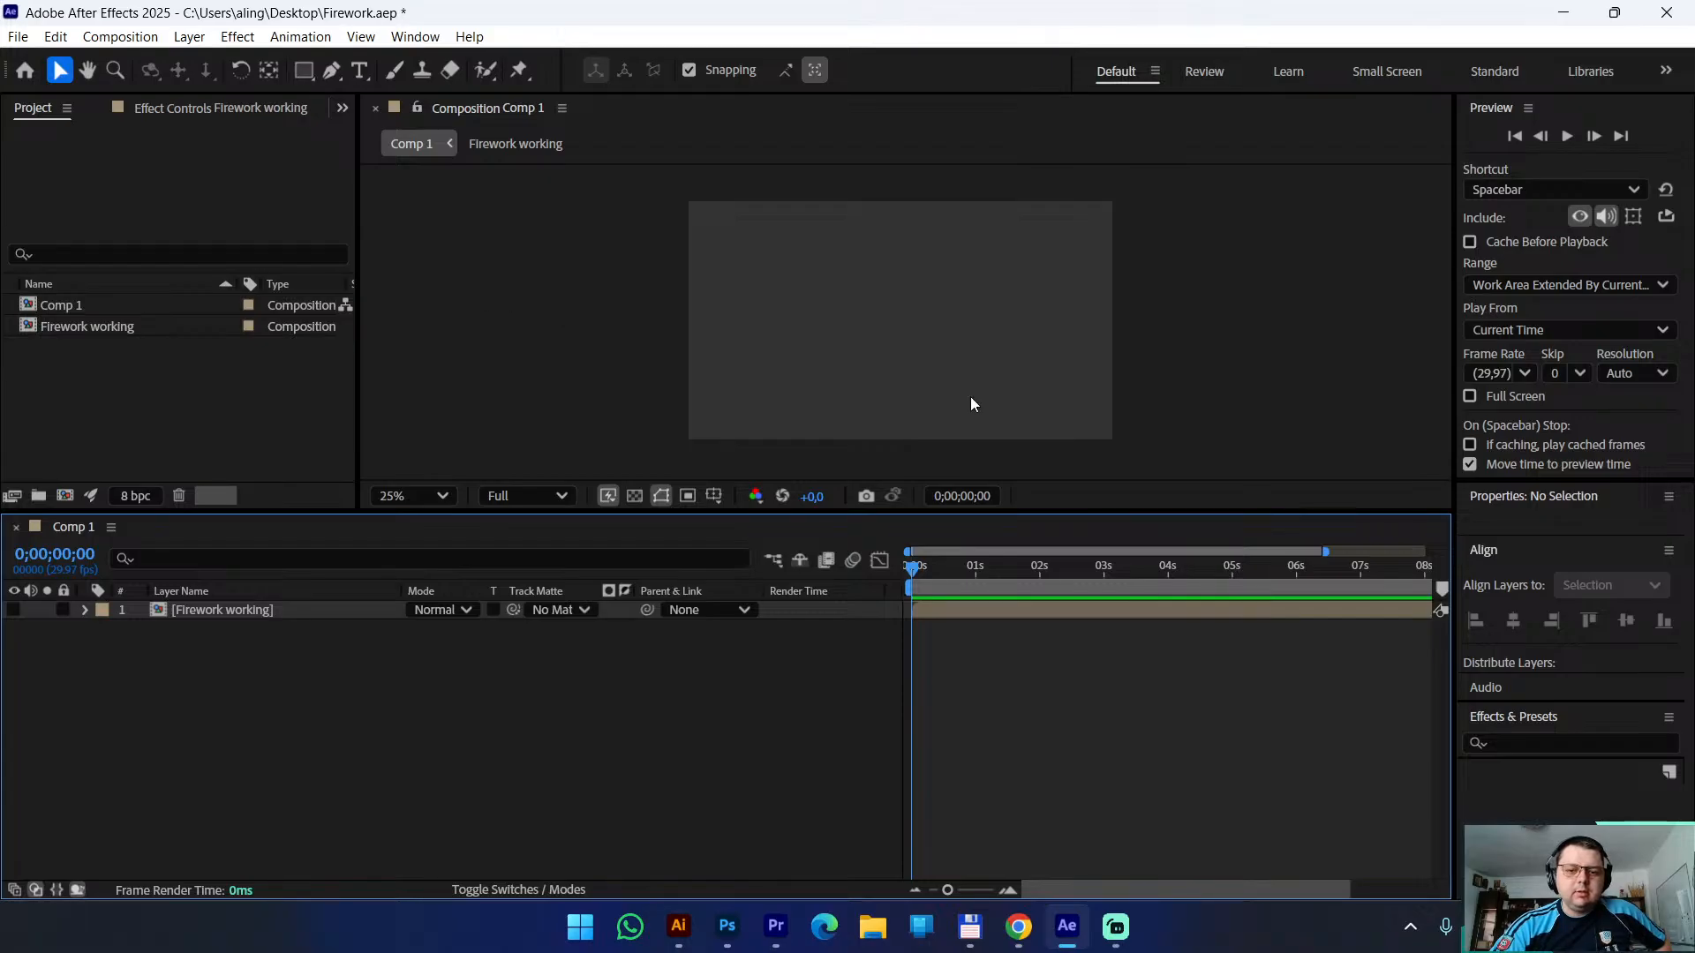
drag(1025, 512, 1024, 658)
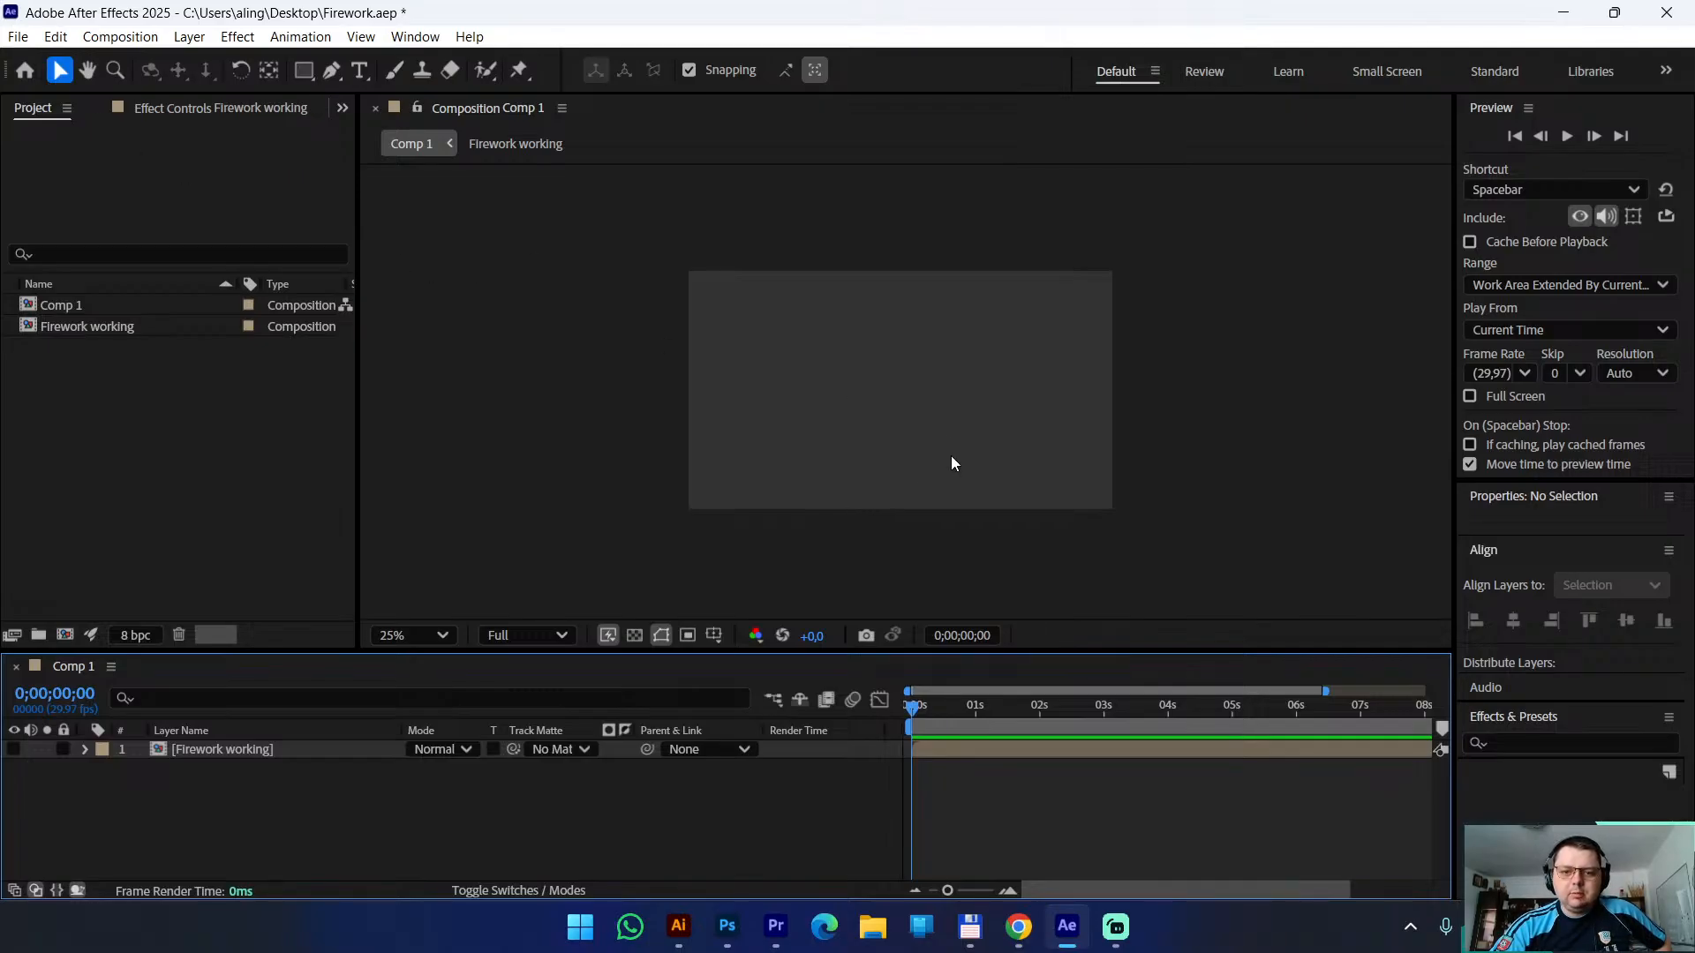
key(period)
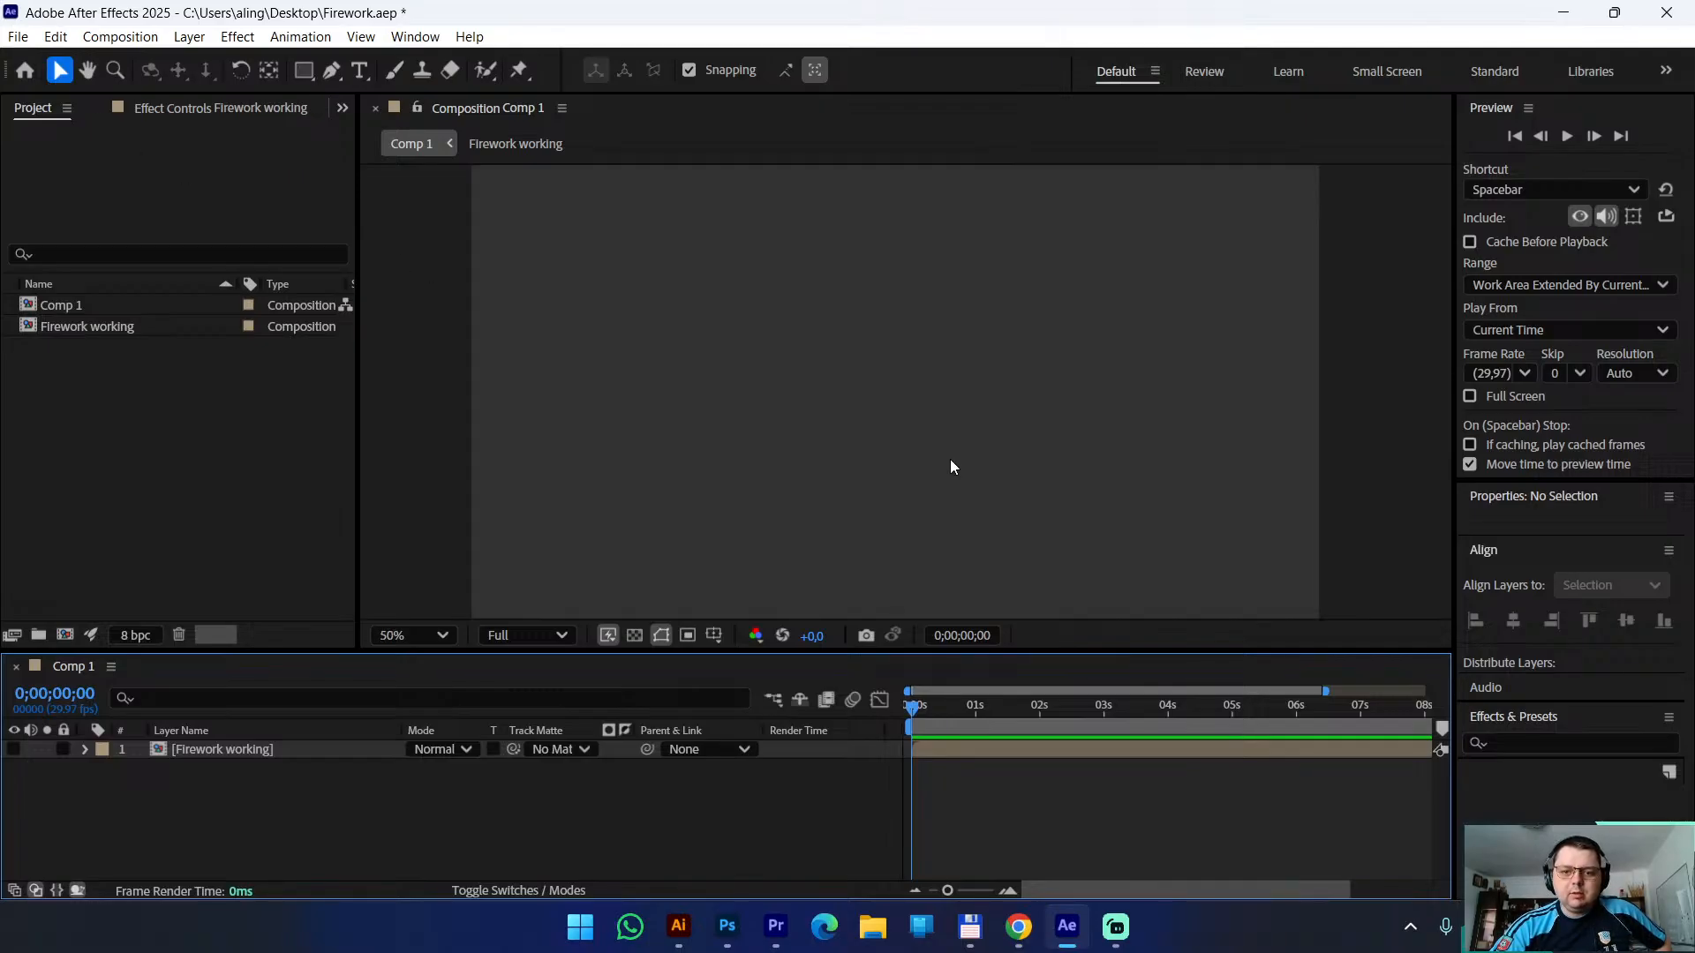
click(714, 636)
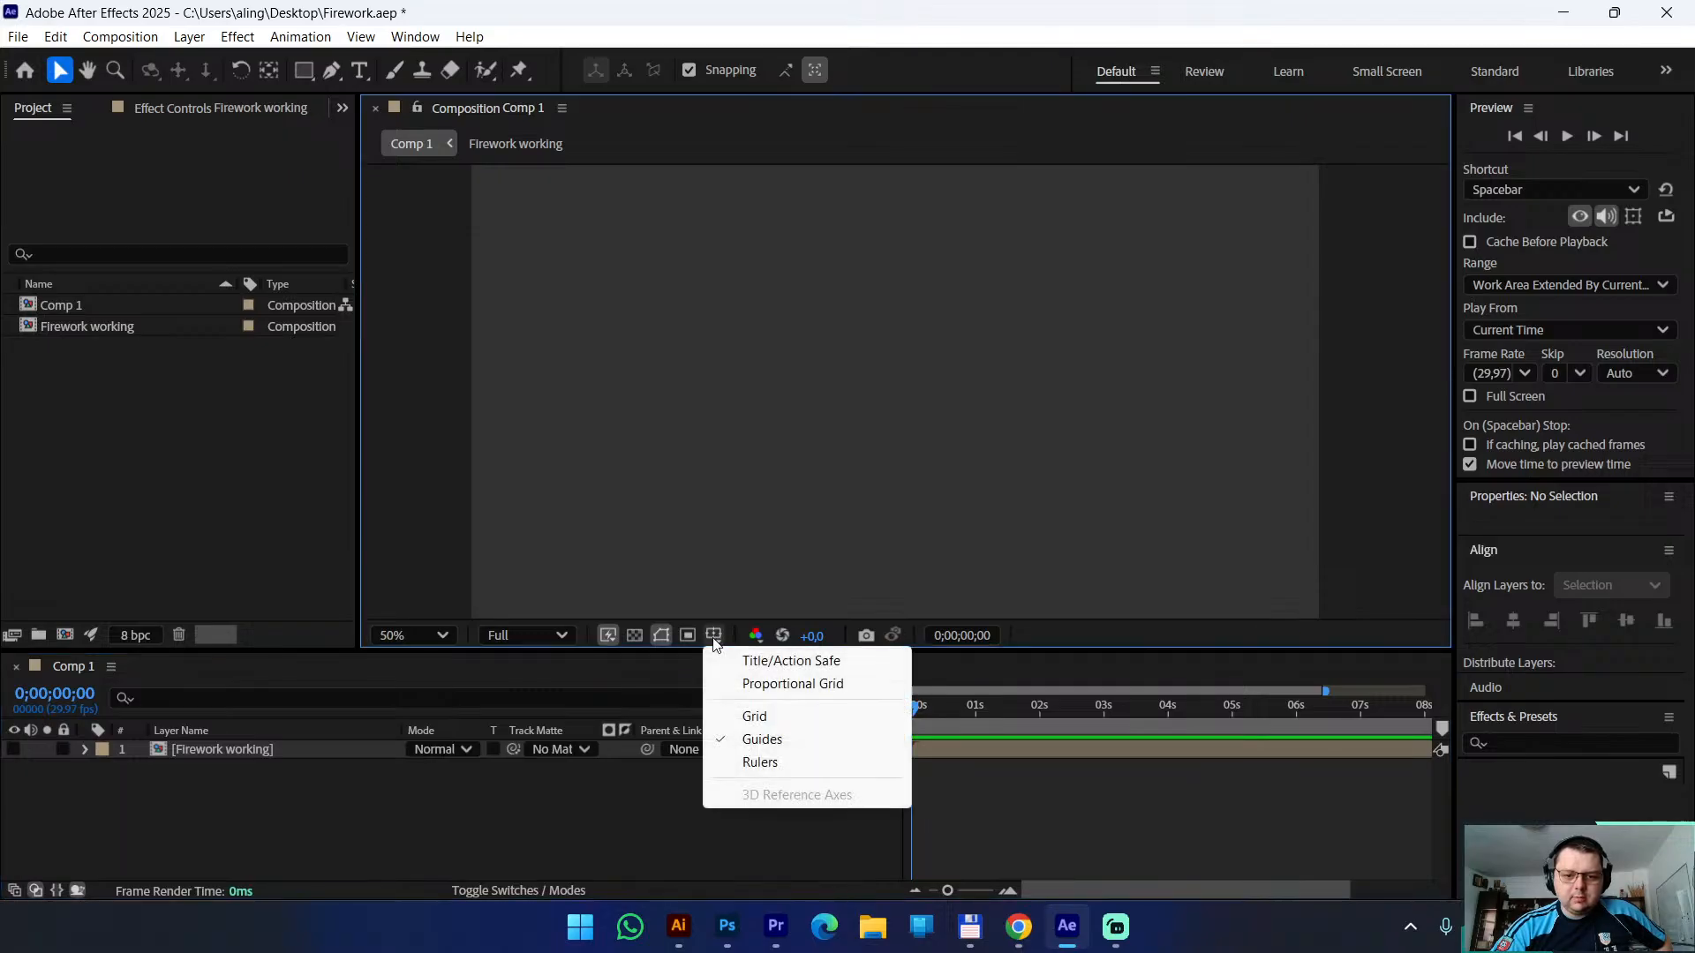
click(802, 662)
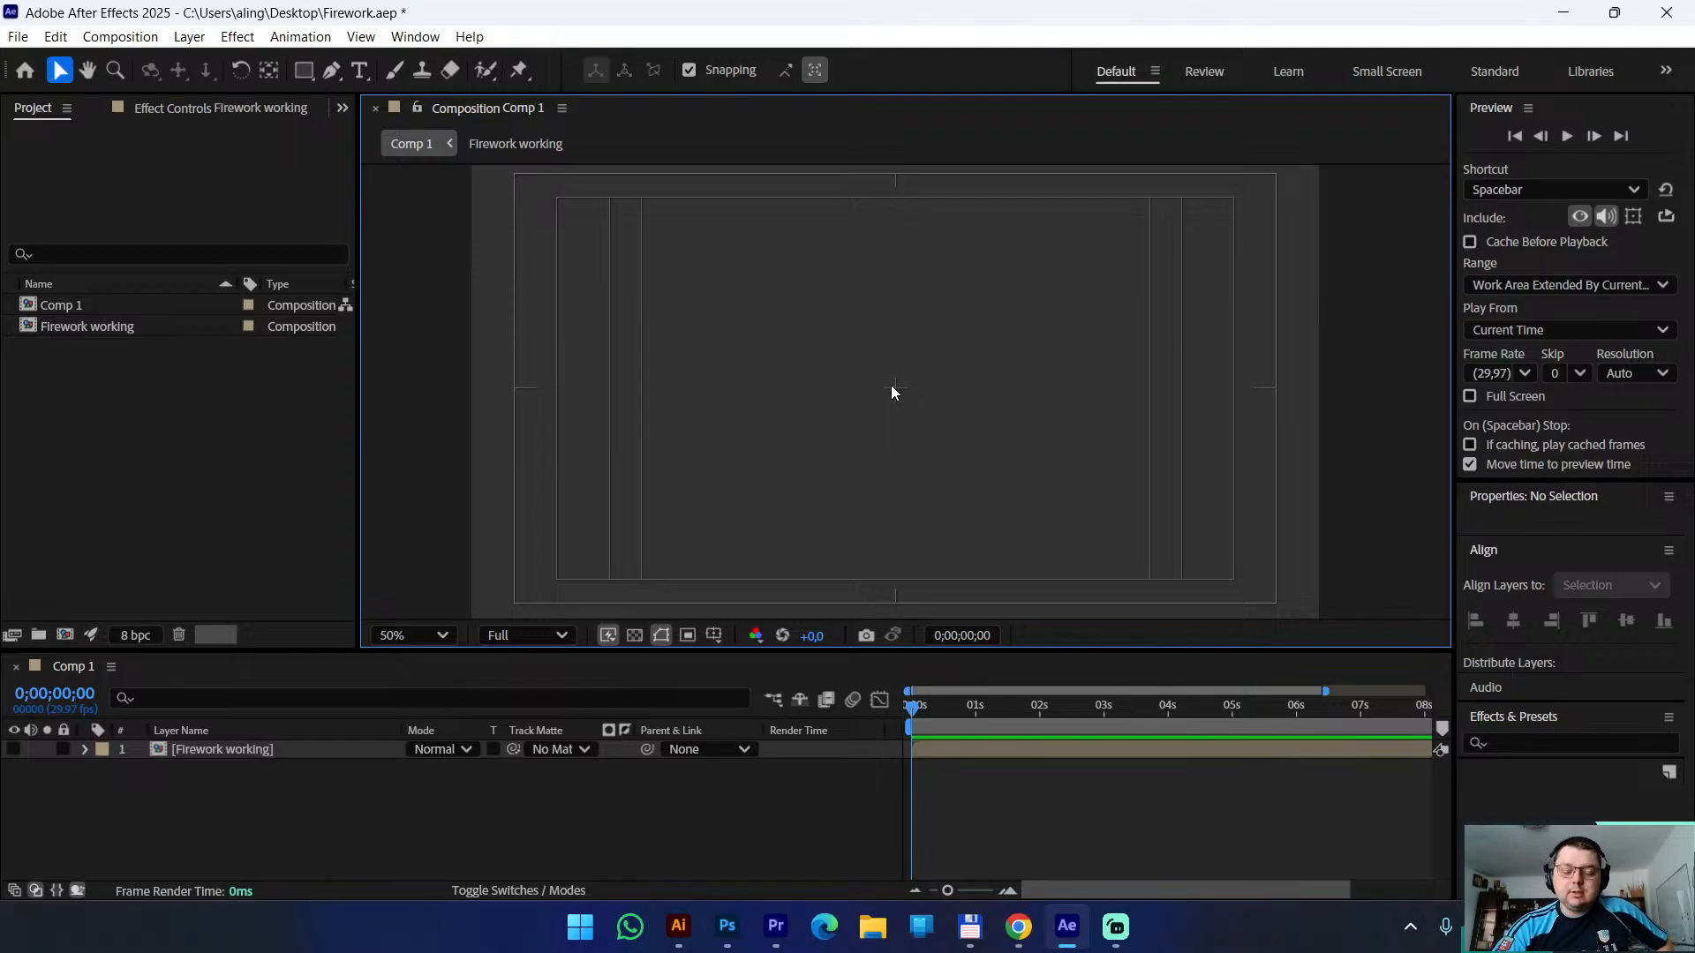
Draw a short straight vertical line with the Pen tool, starting at the exact centre of Comp 1 and running upward
scroll(914, 392, up, 8)
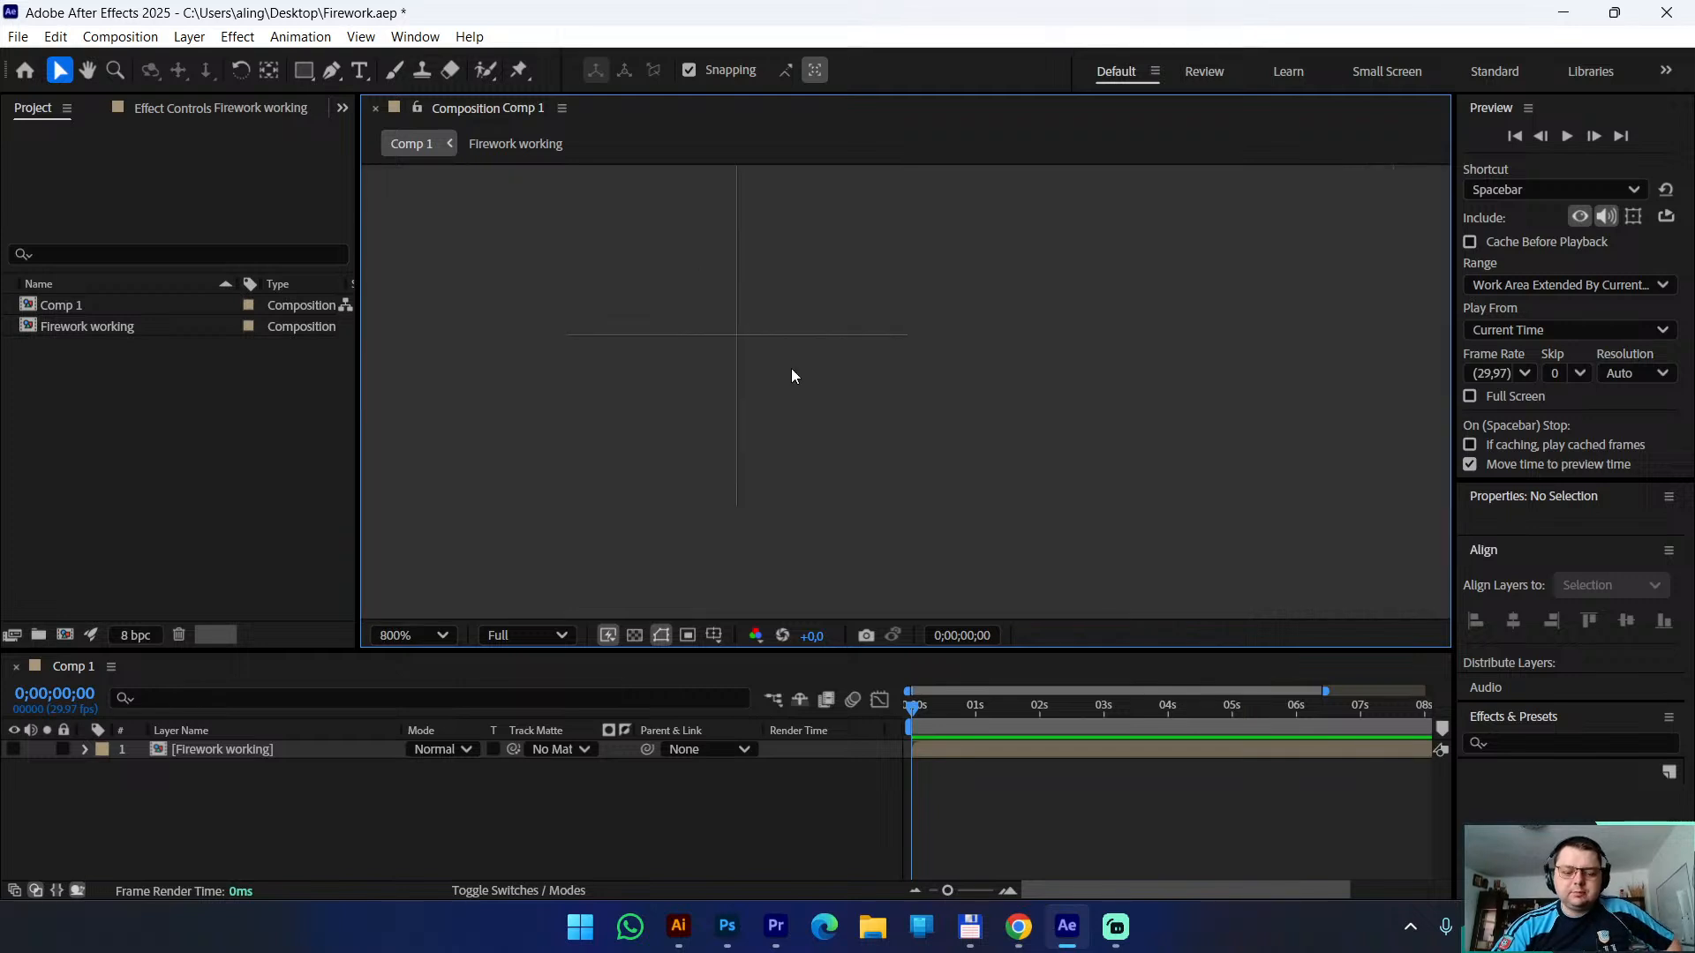
drag(796, 282, 970, 361)
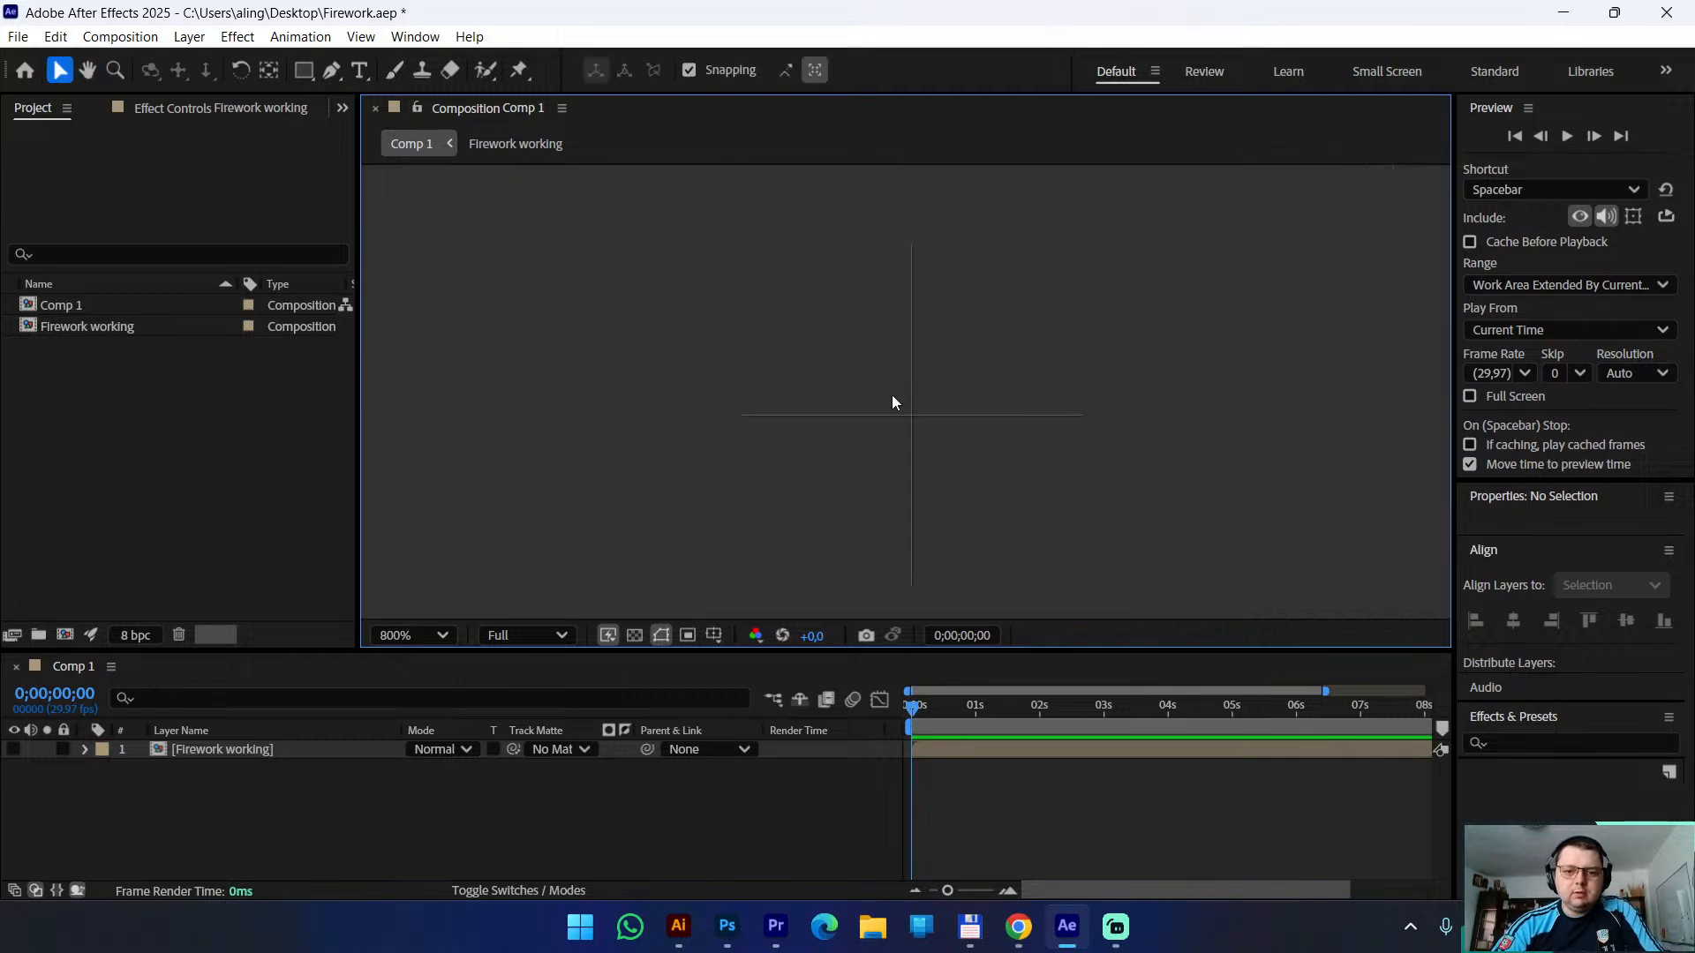
scroll(892, 396, up, 1)
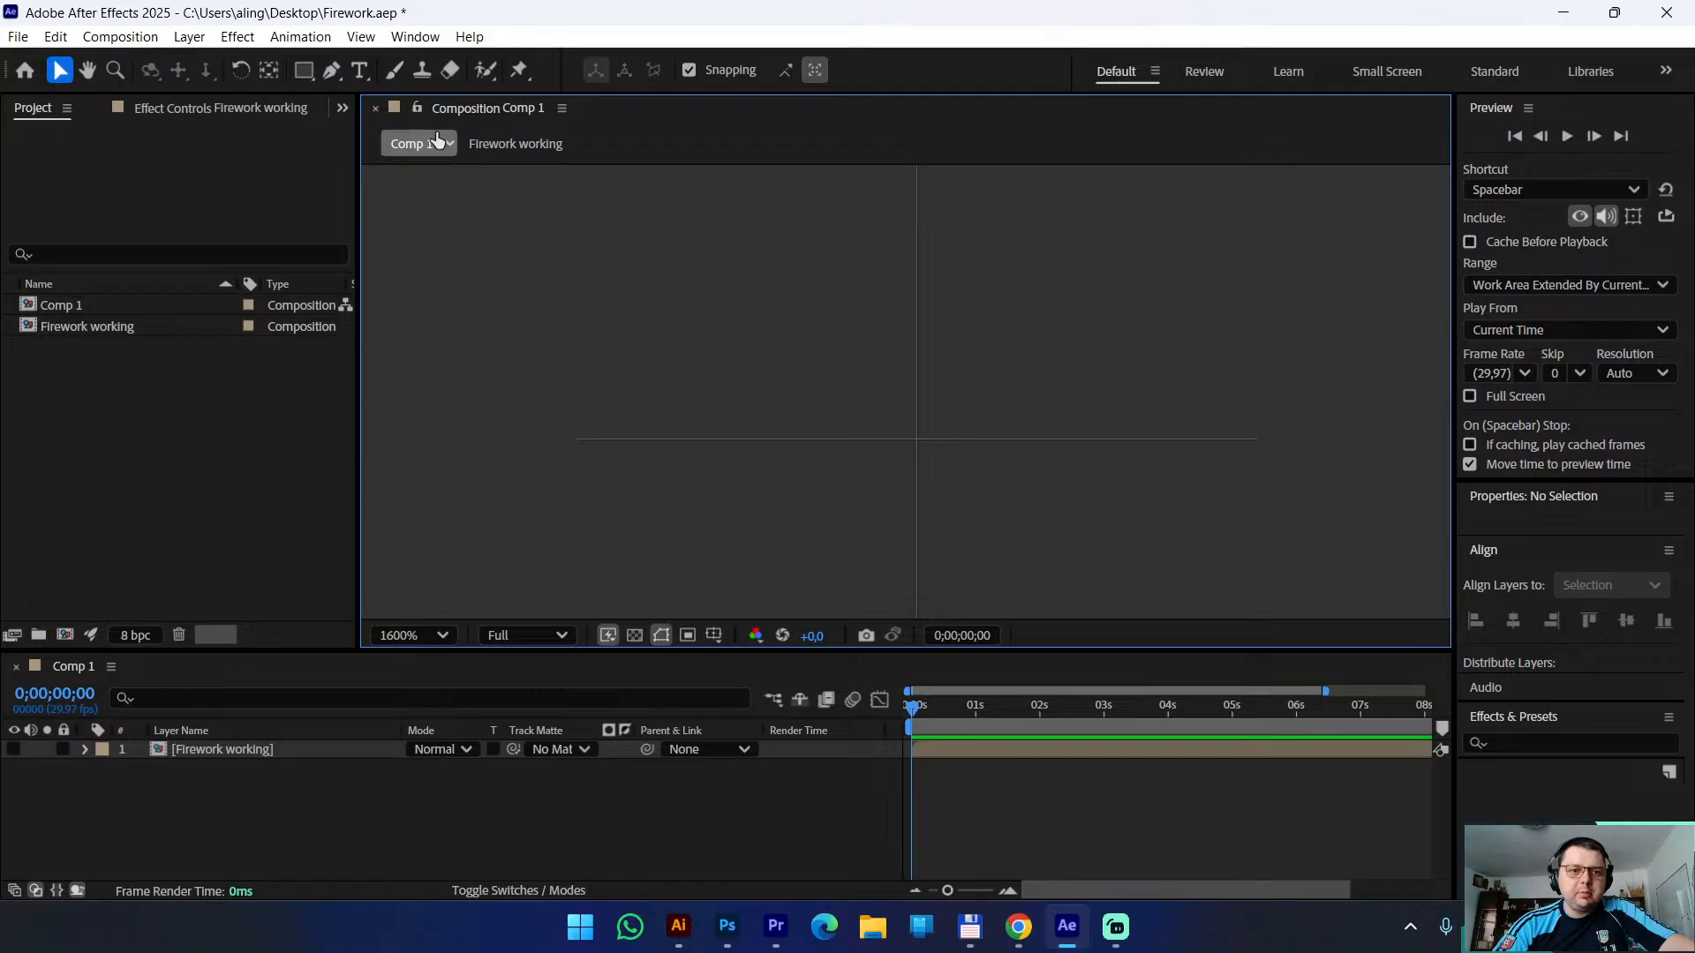
click(332, 70)
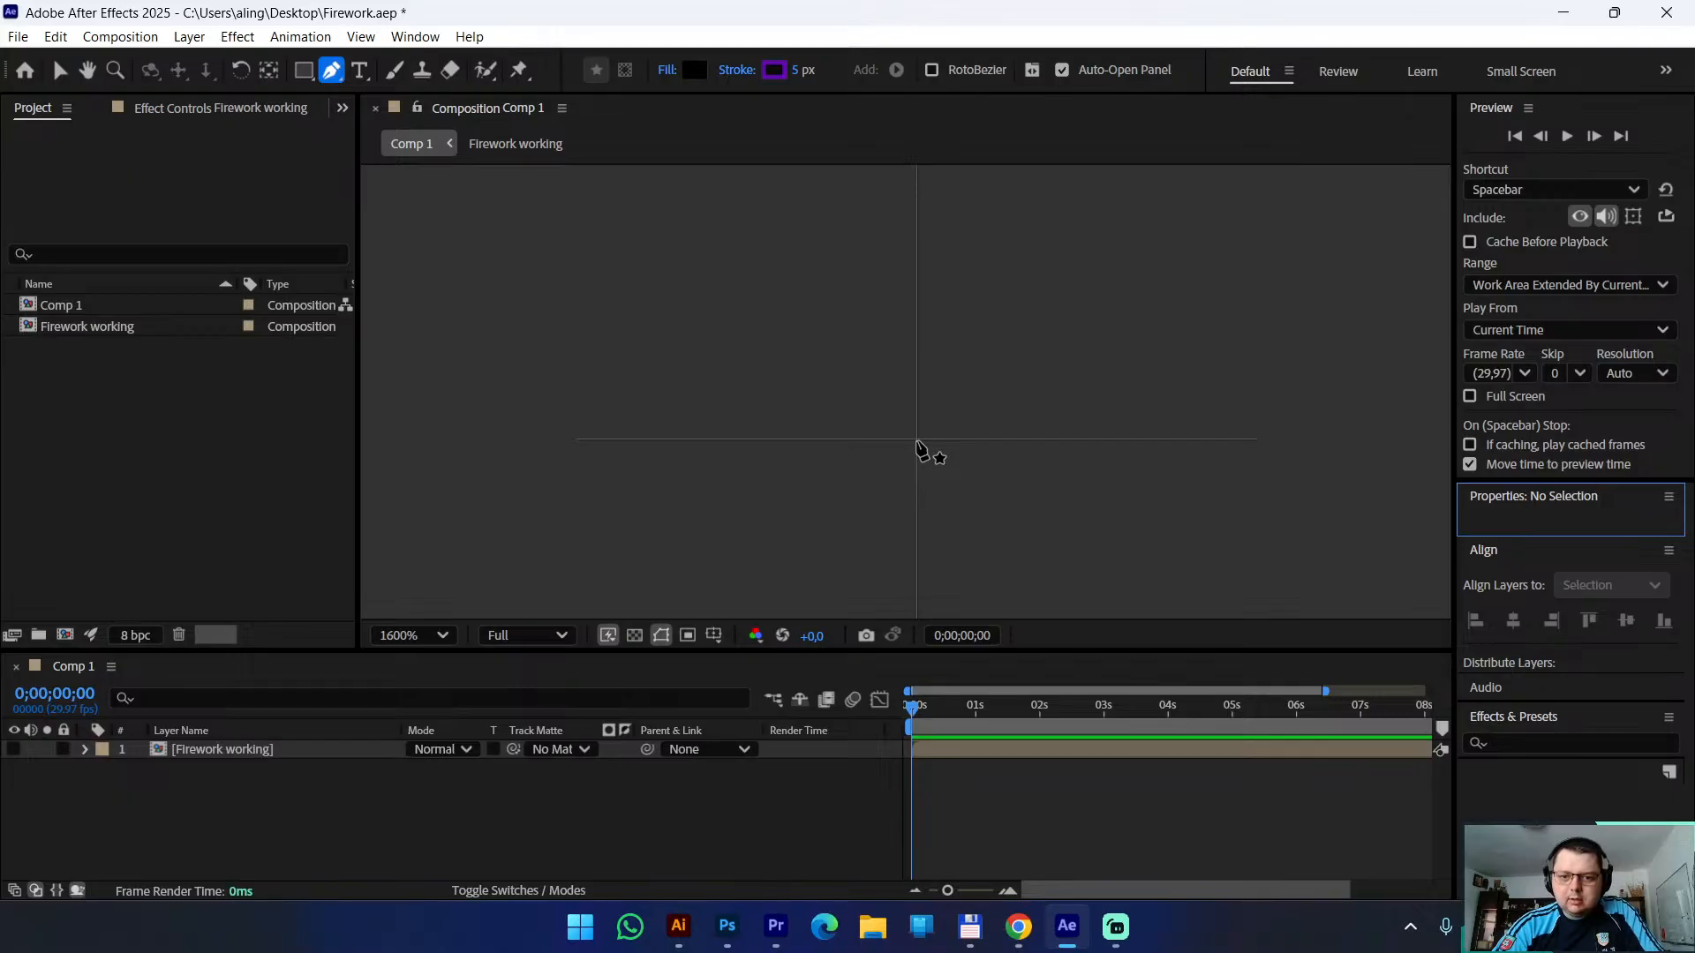
click(918, 440)
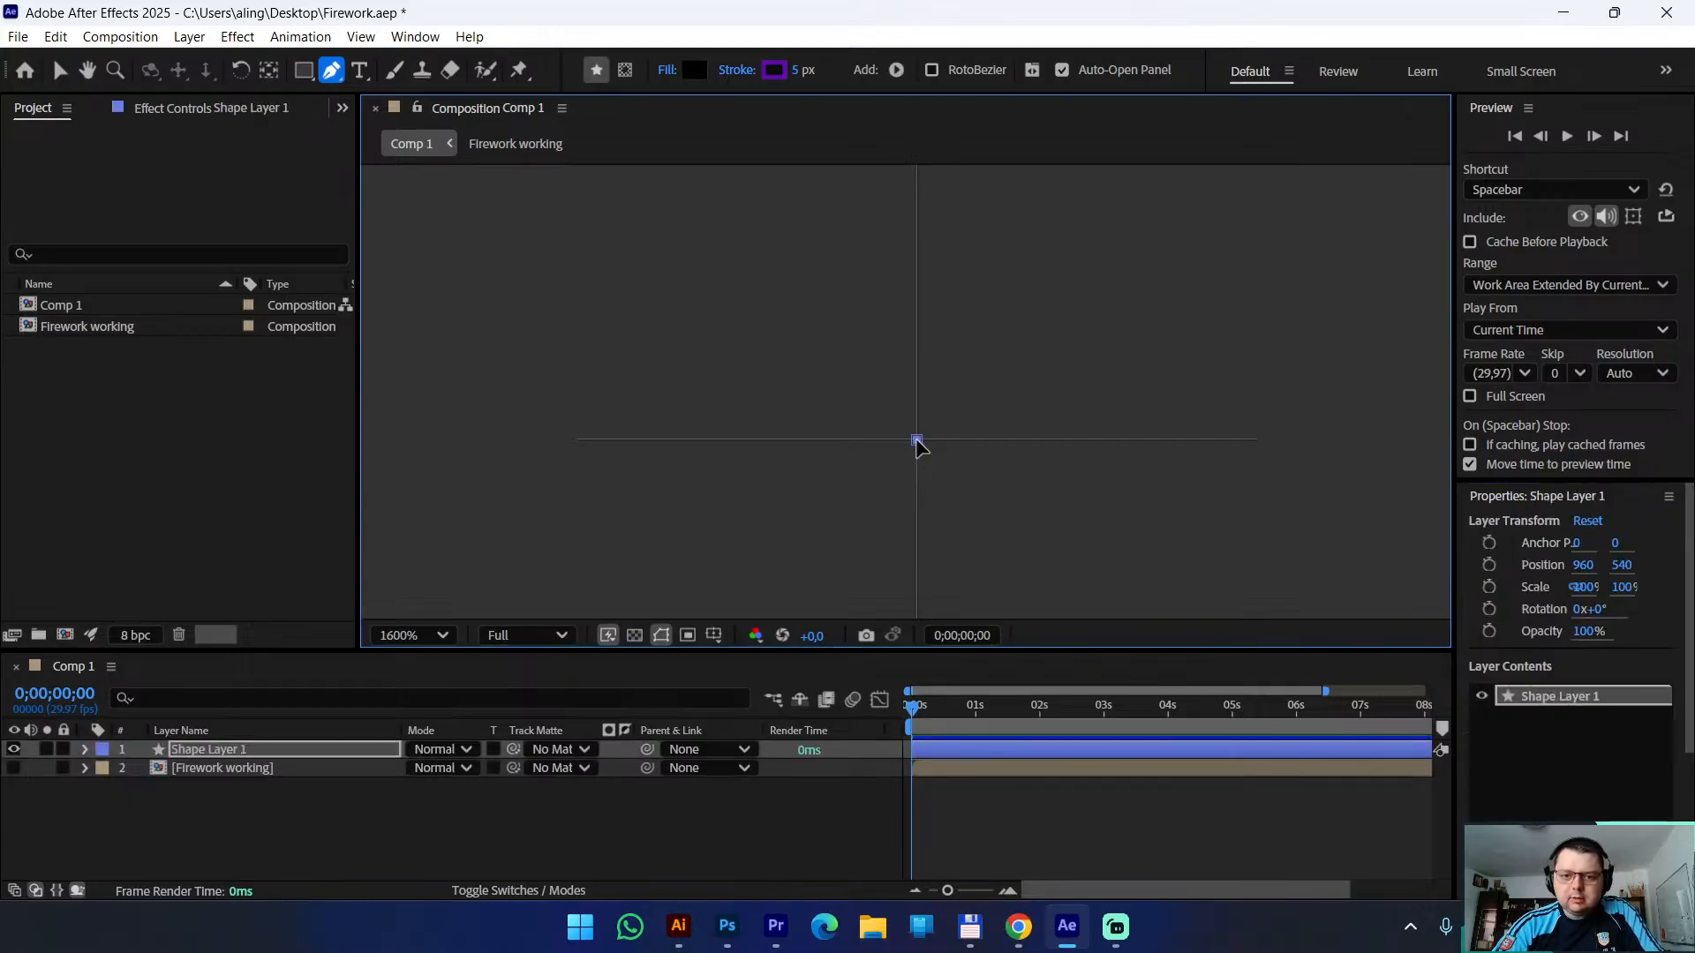
click(917, 182)
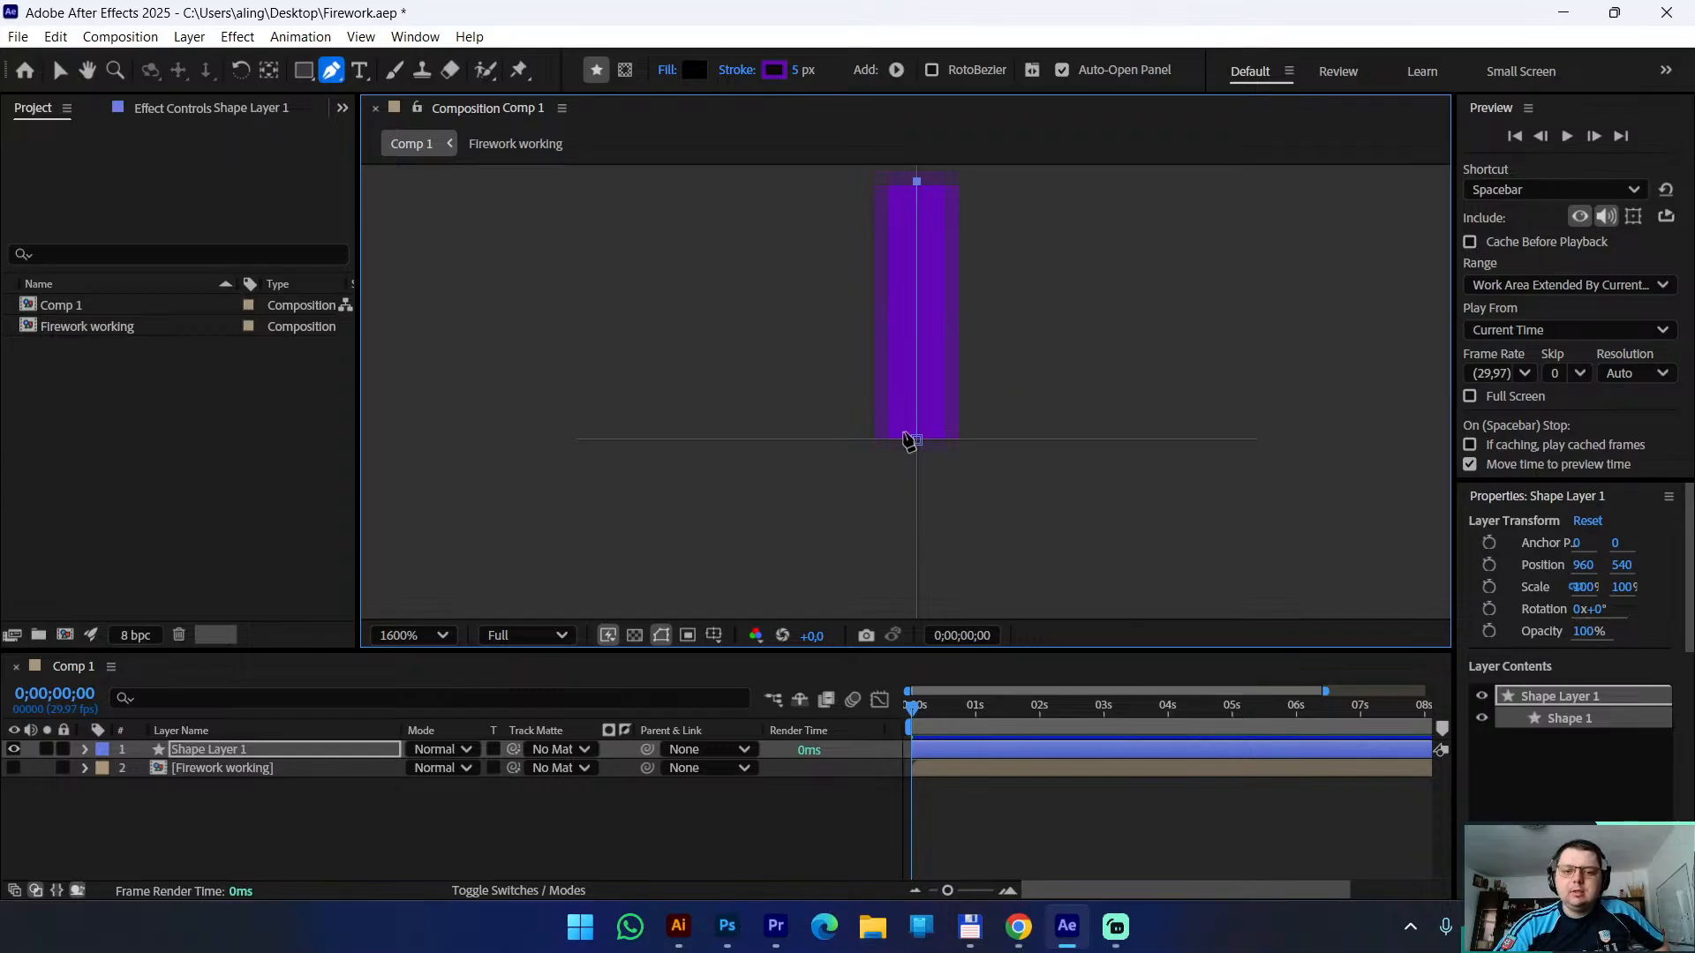
scroll(902, 439, down, 12)
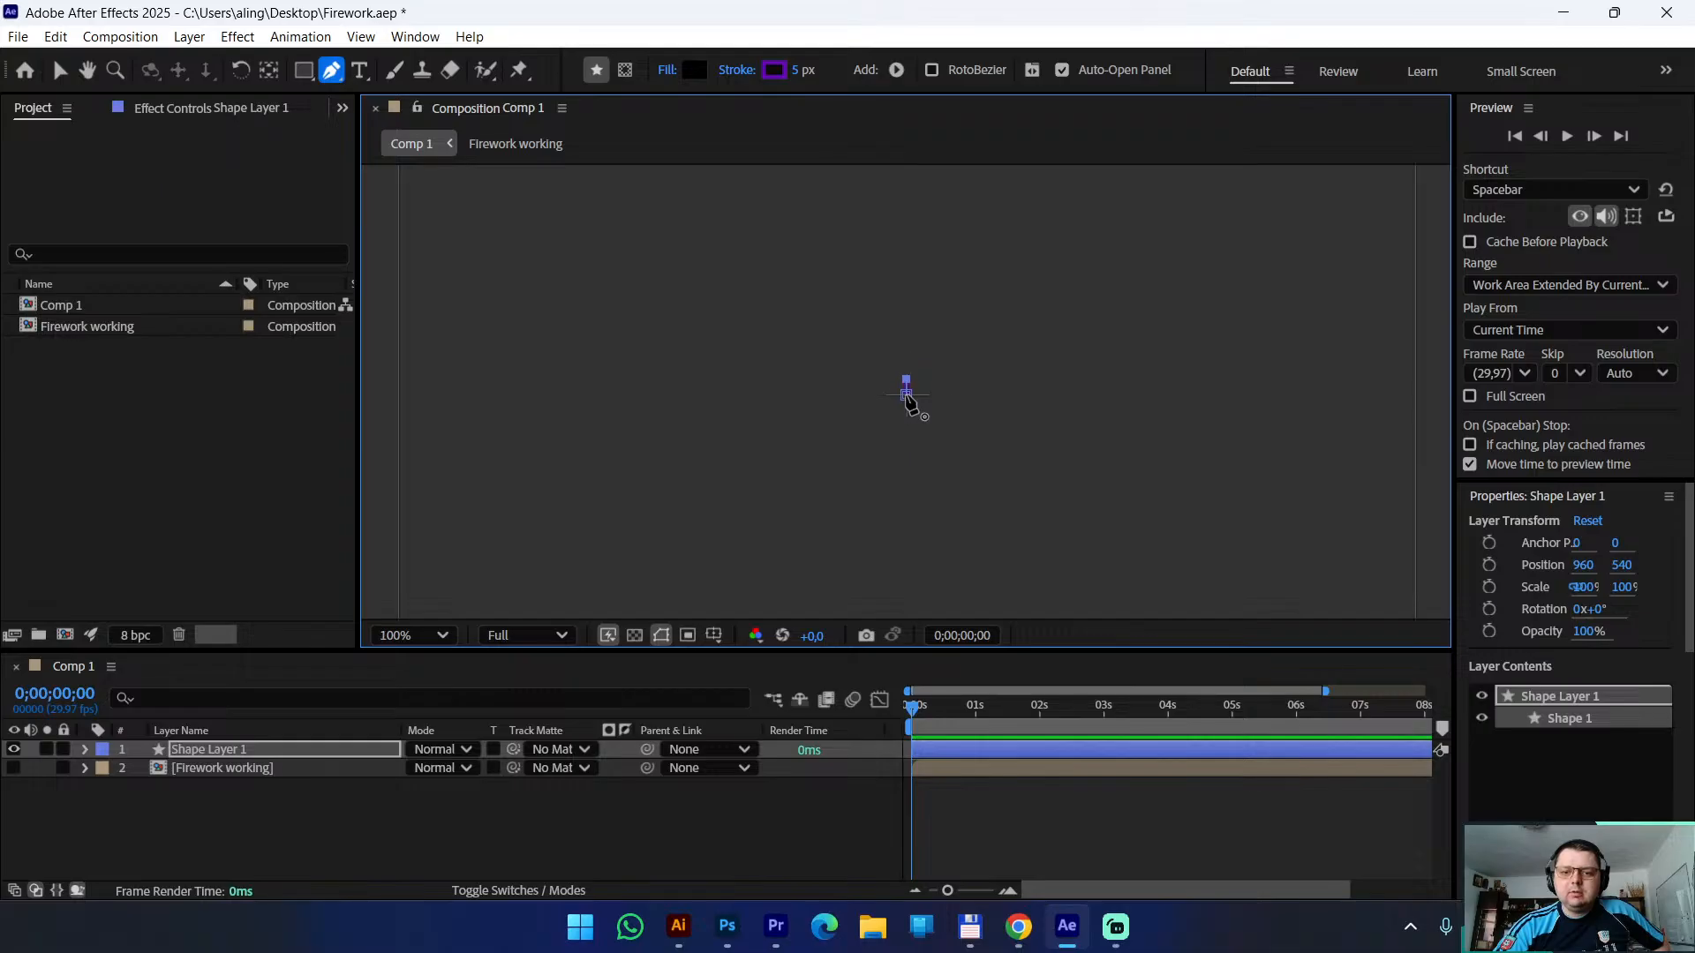
scroll(812, 395, up, 8)
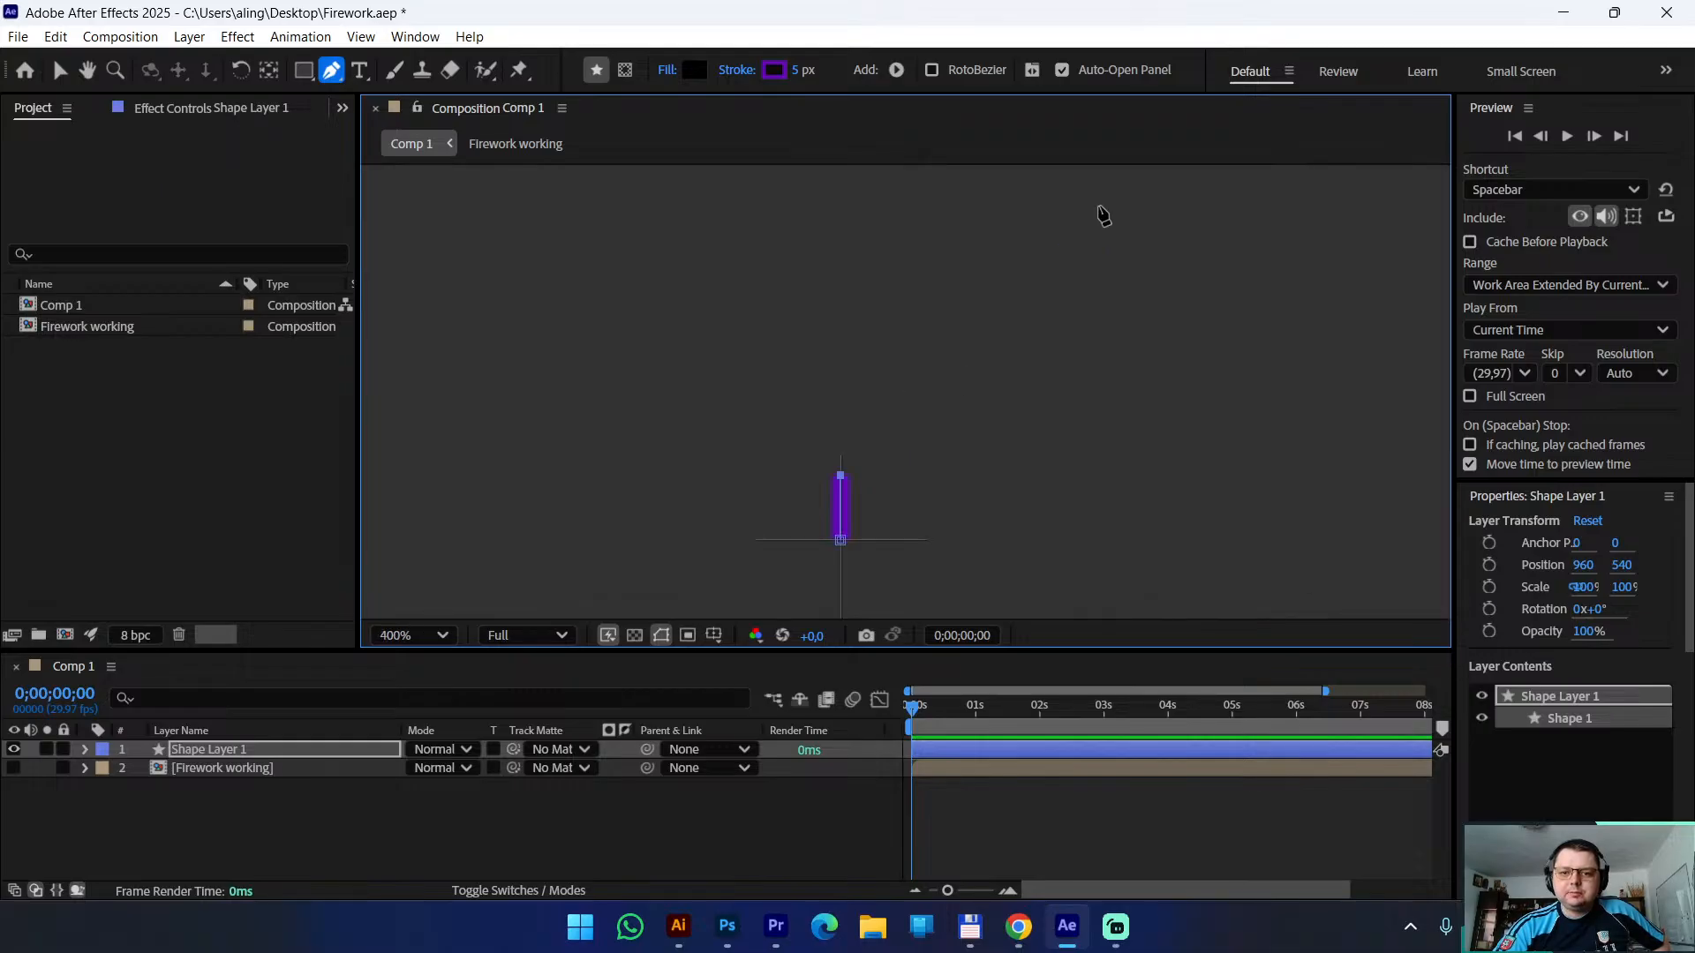
scroll(827, 562, up, 1)
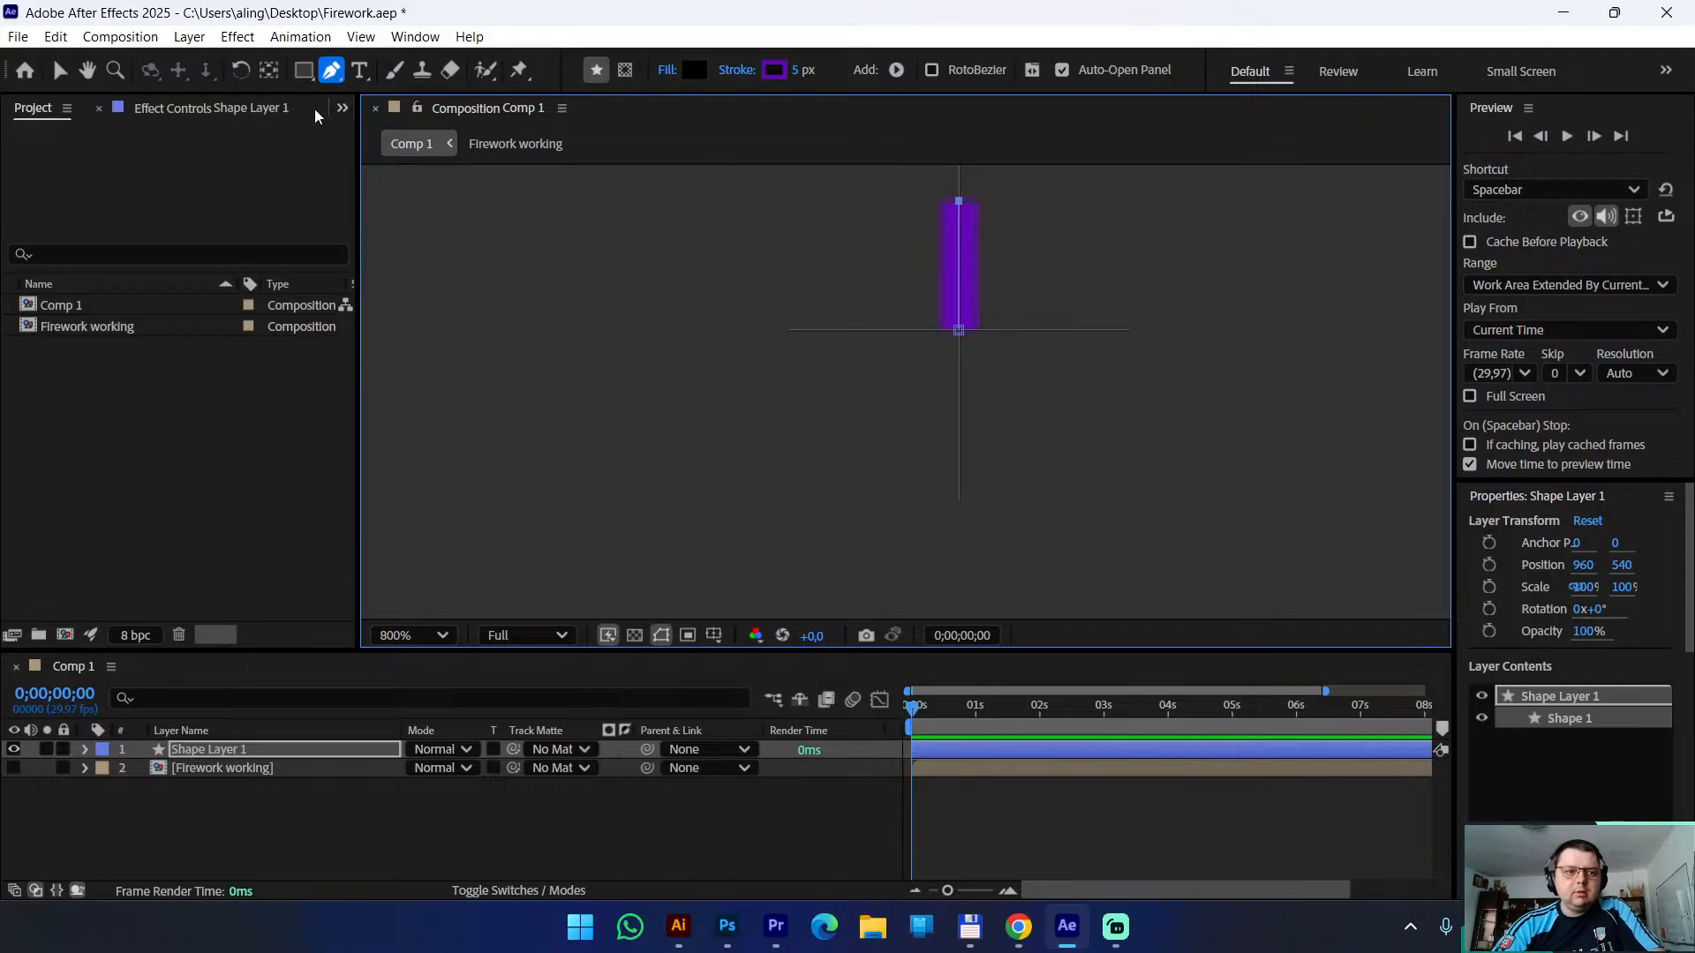
click(59, 70)
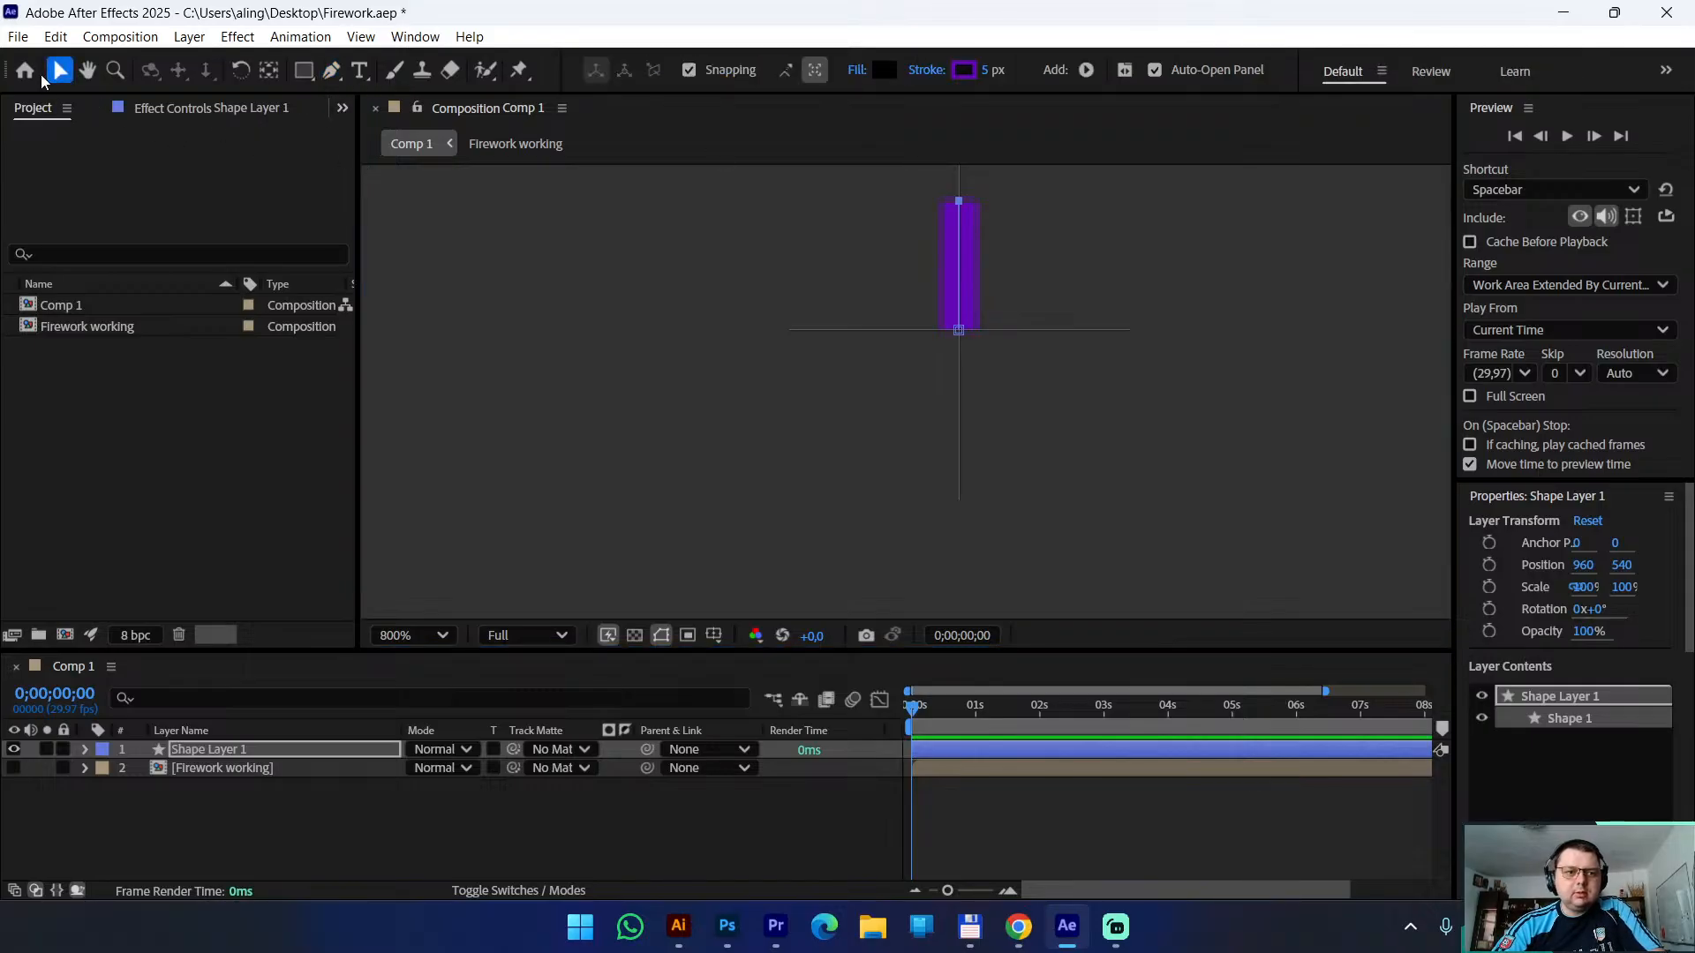
Add a Repeater to the contents of the new line's shape layer
scroll(993, 287, up, 1)
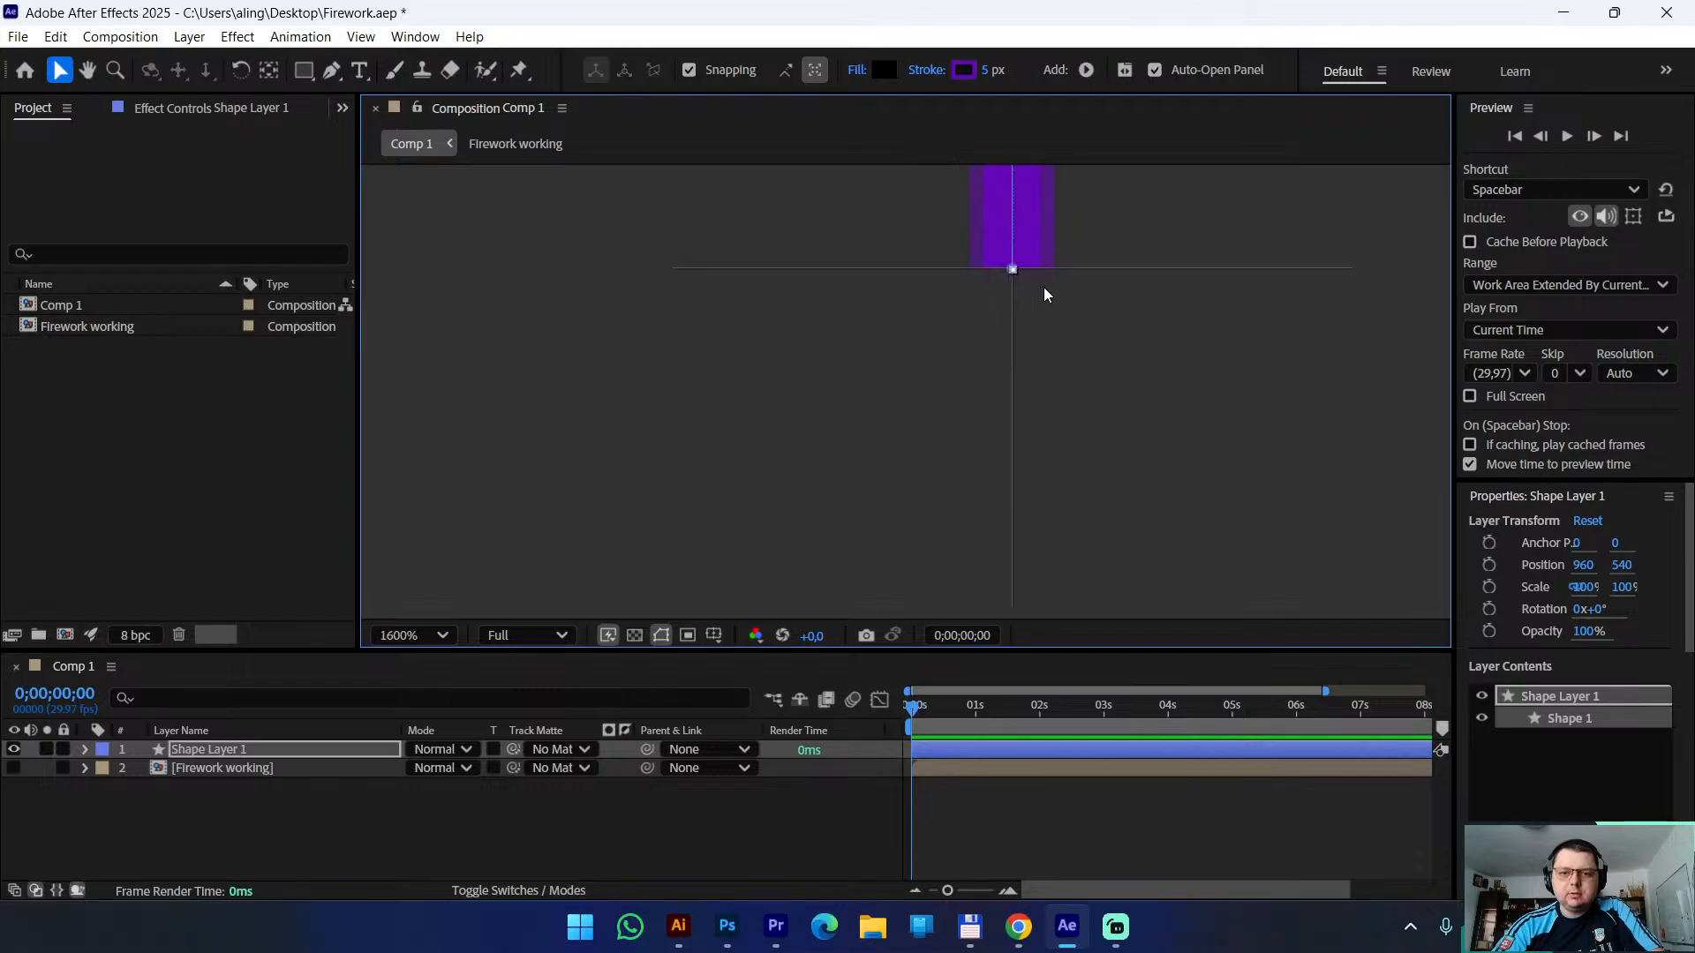
key(h)
drag(1173, 201, 1101, 363)
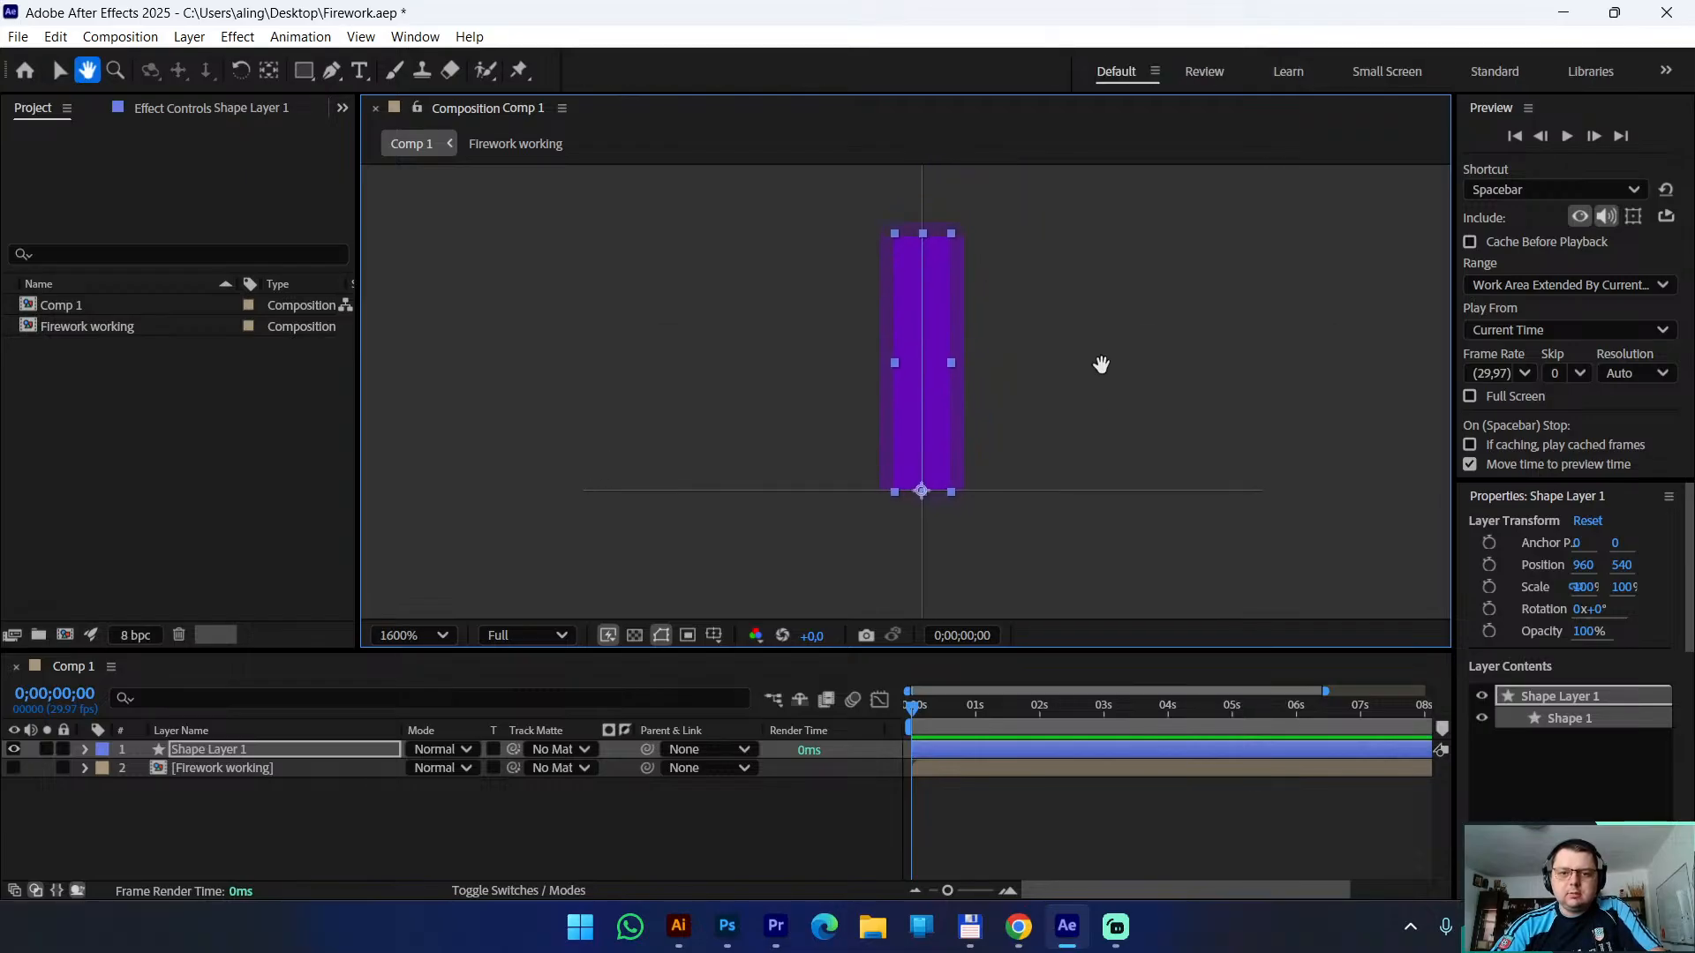
key(v)
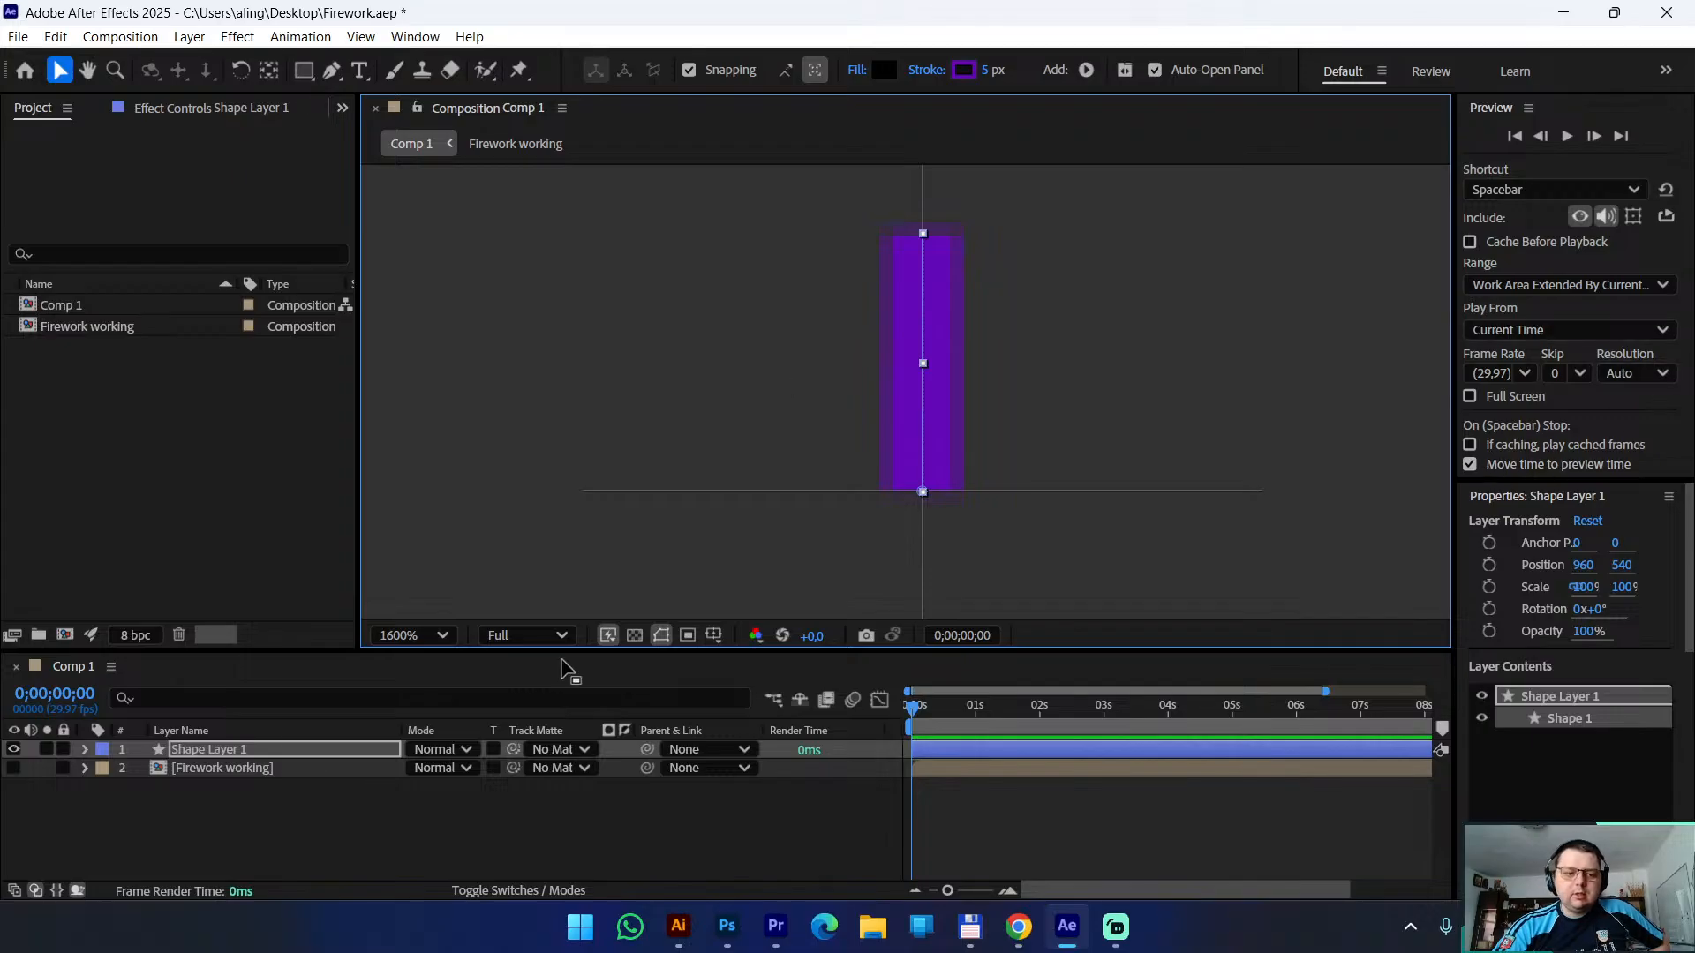
click(85, 750)
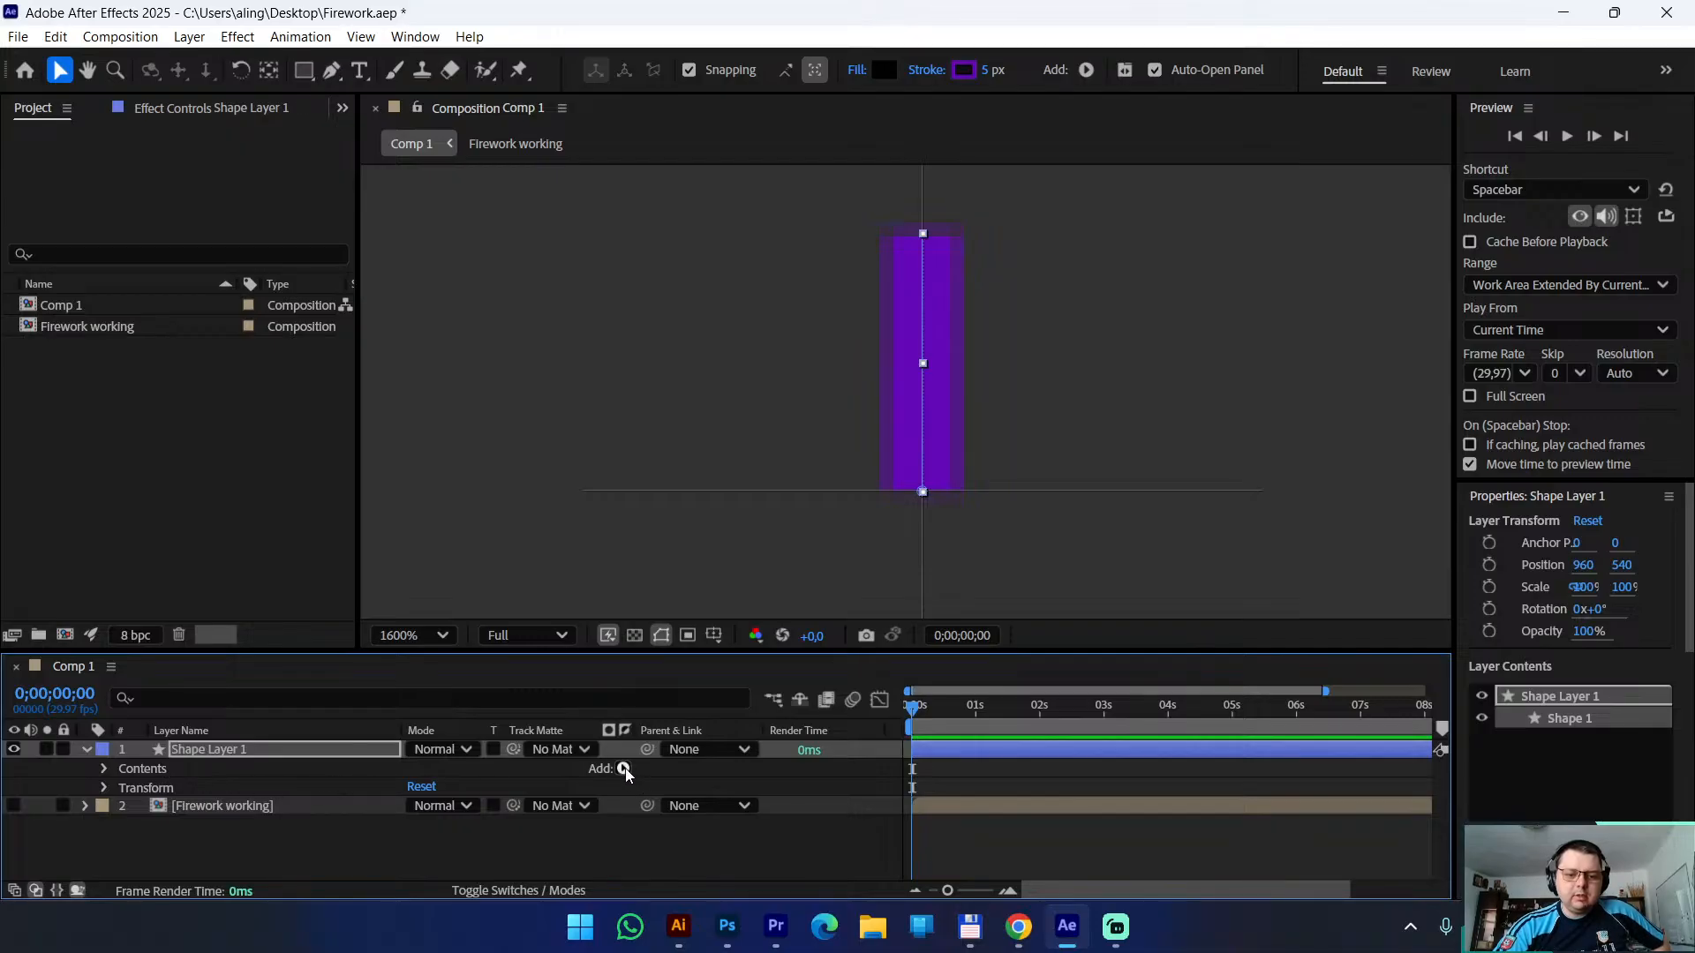
click(623, 768)
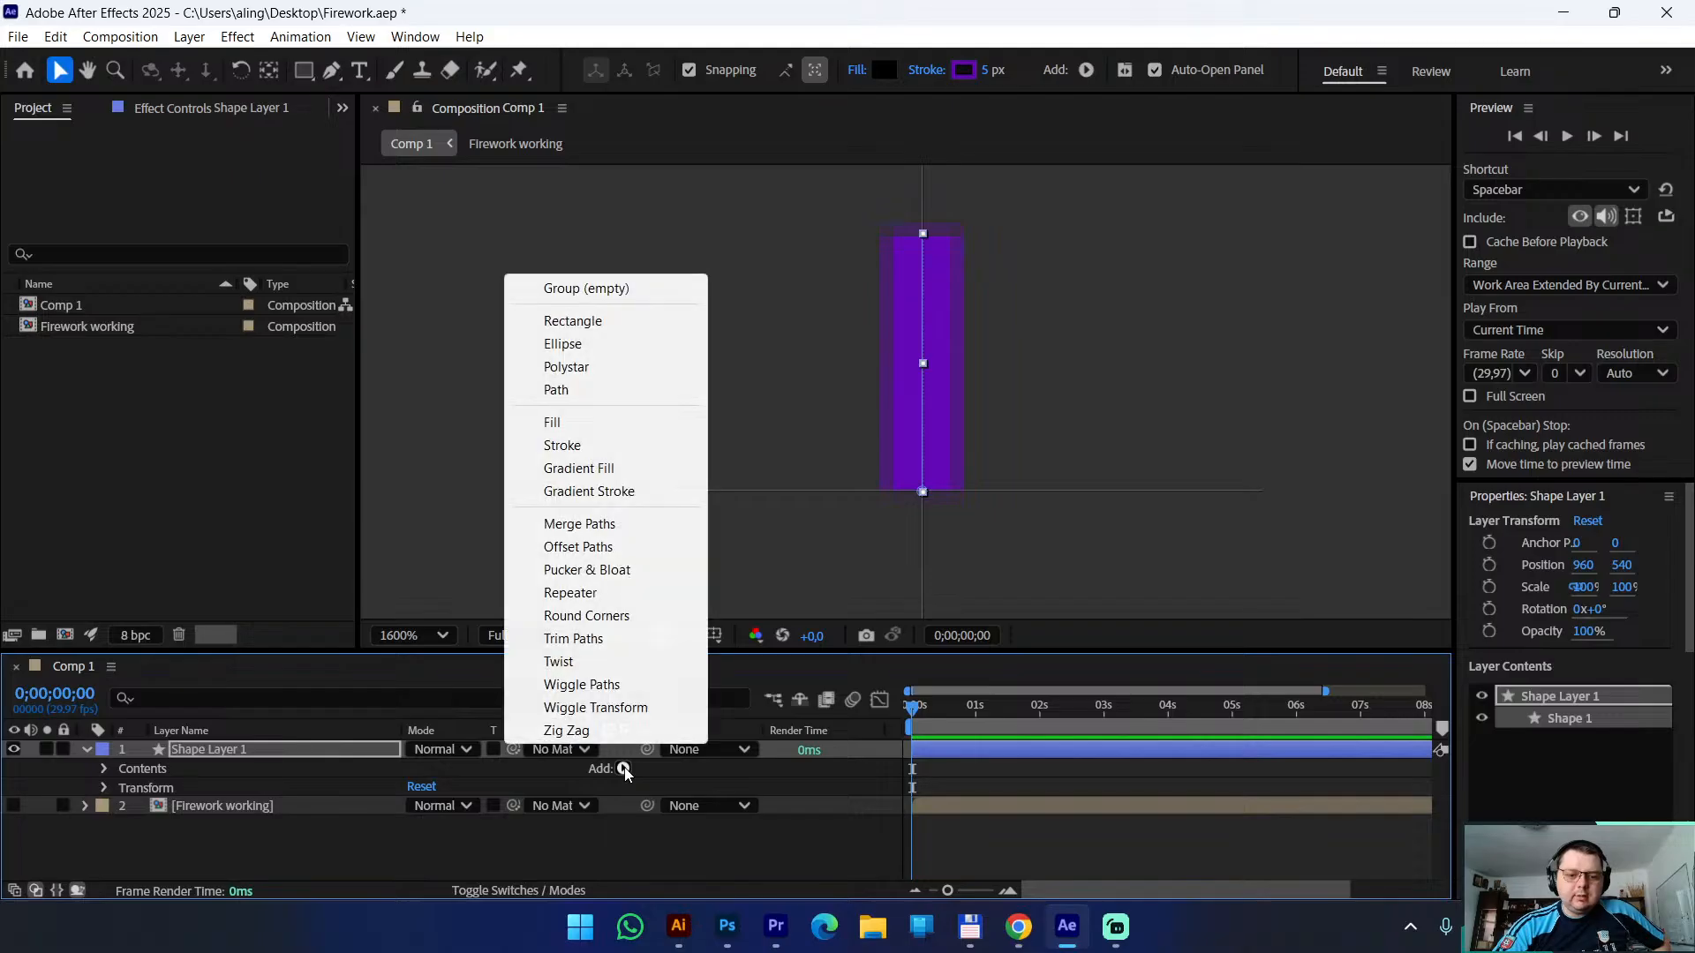
click(621, 594)
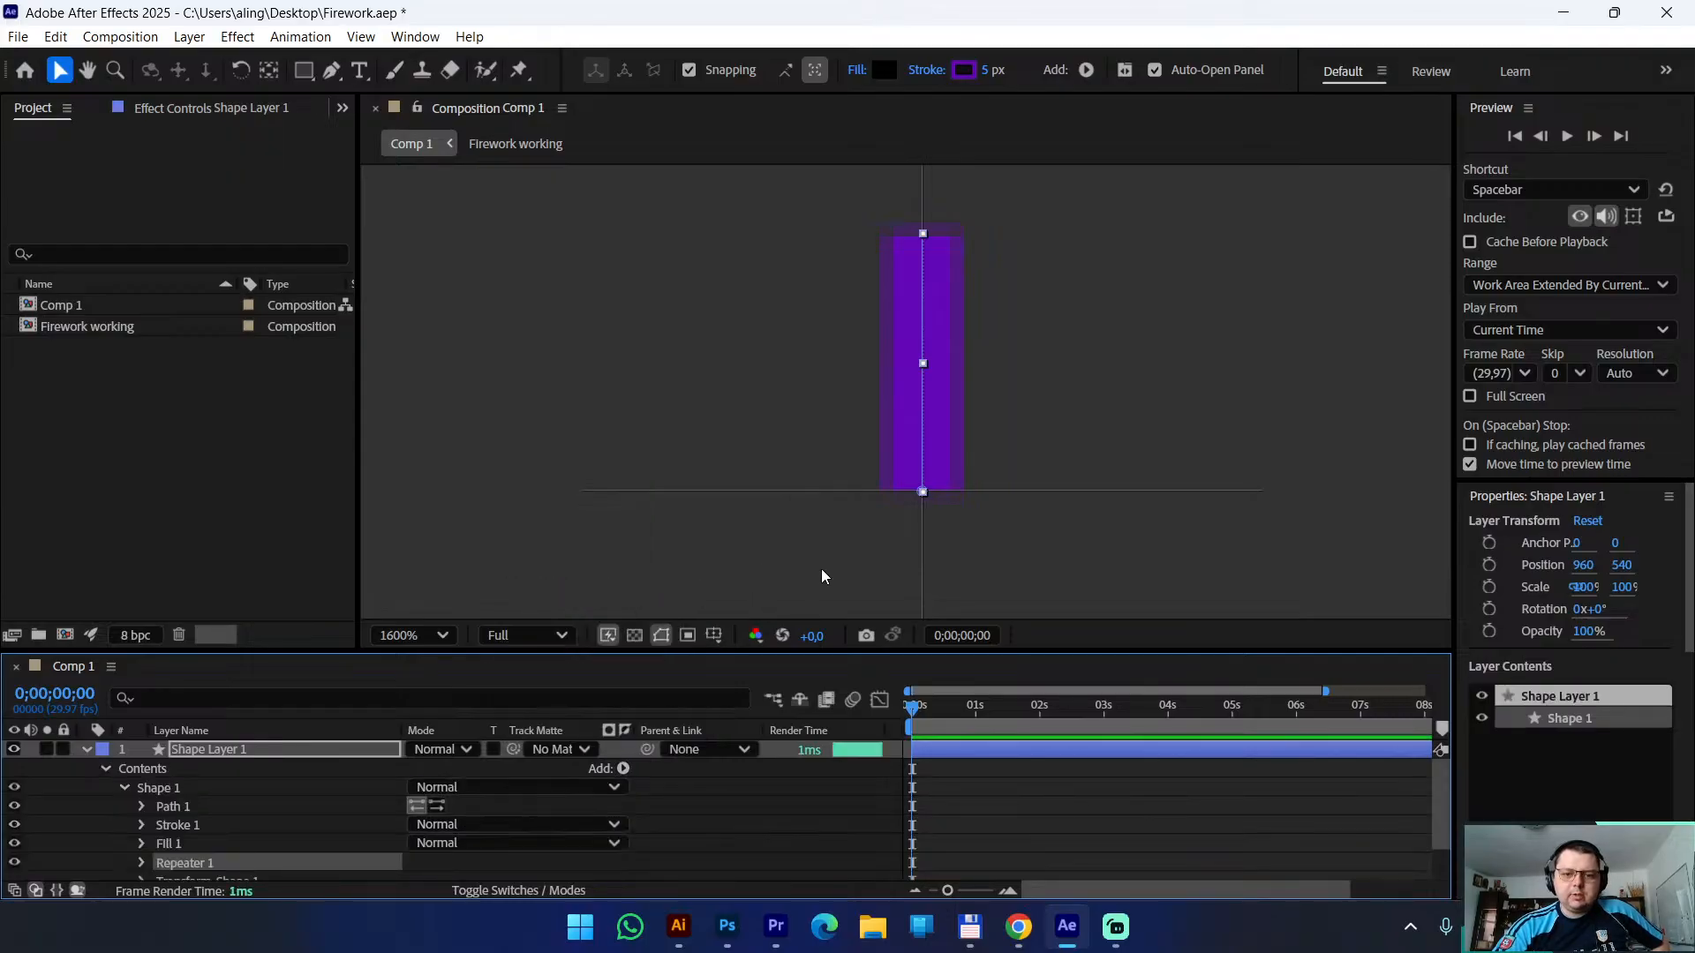
Examine how the Repeater's copies of the line are spaced across the composition, from overview to close-up
key(comma)
key(comma)
key(comma)
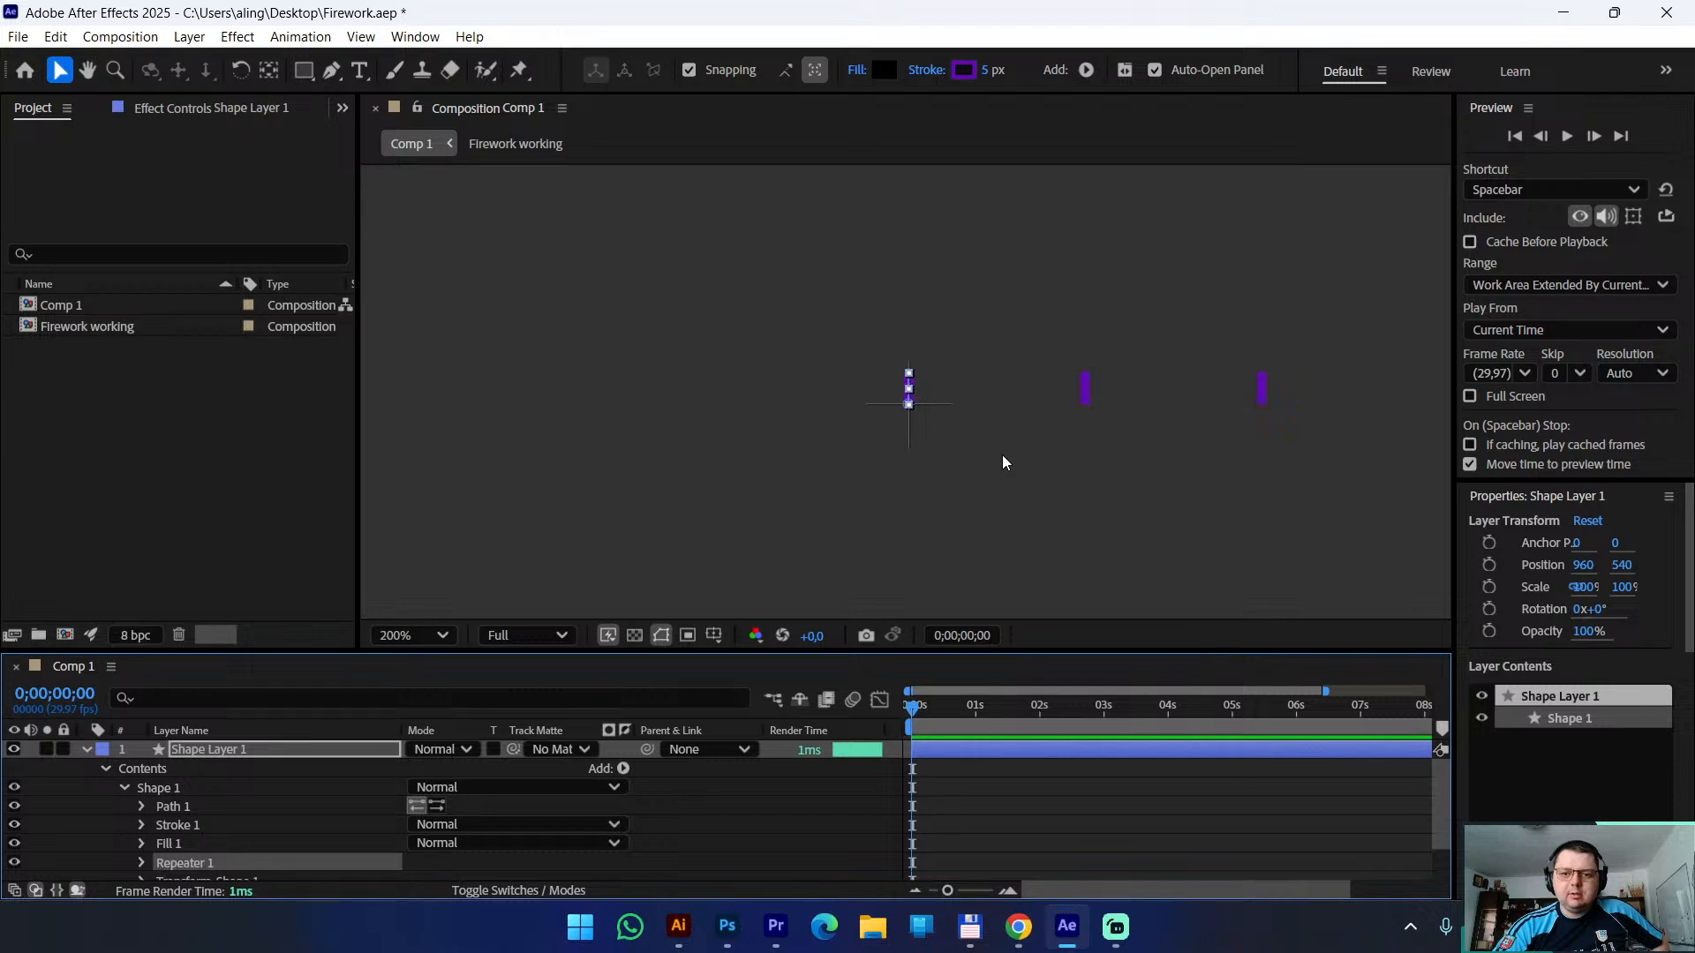
key(comma)
key(comma)
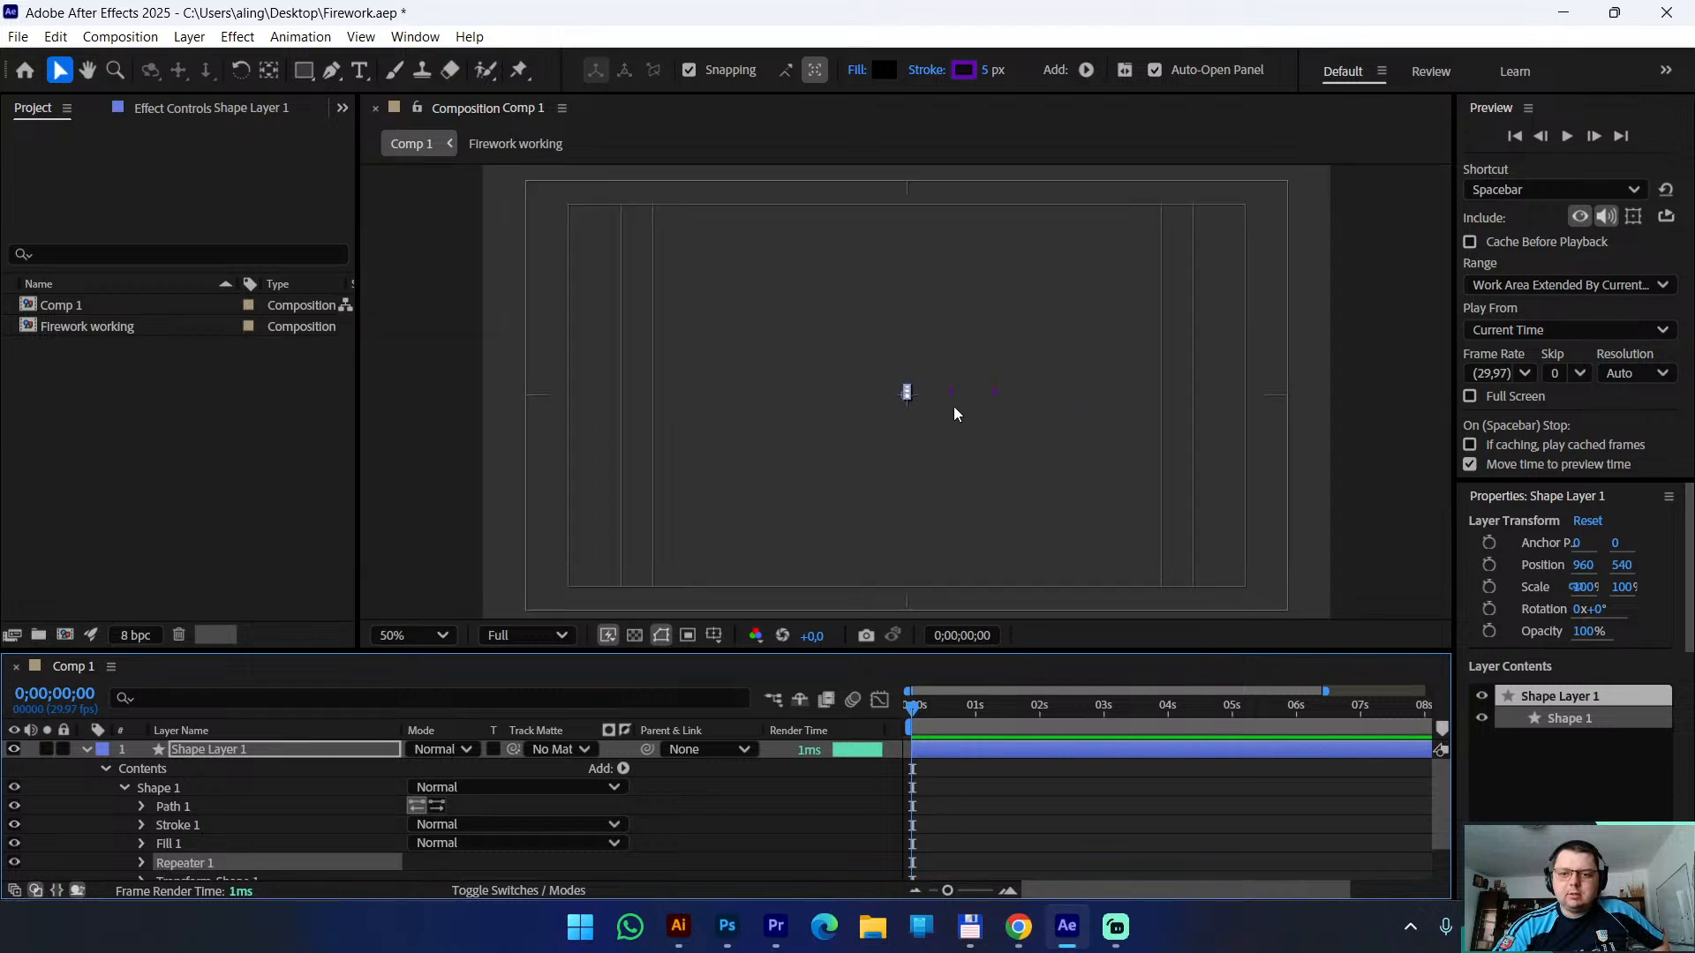
key(period)
key(period)
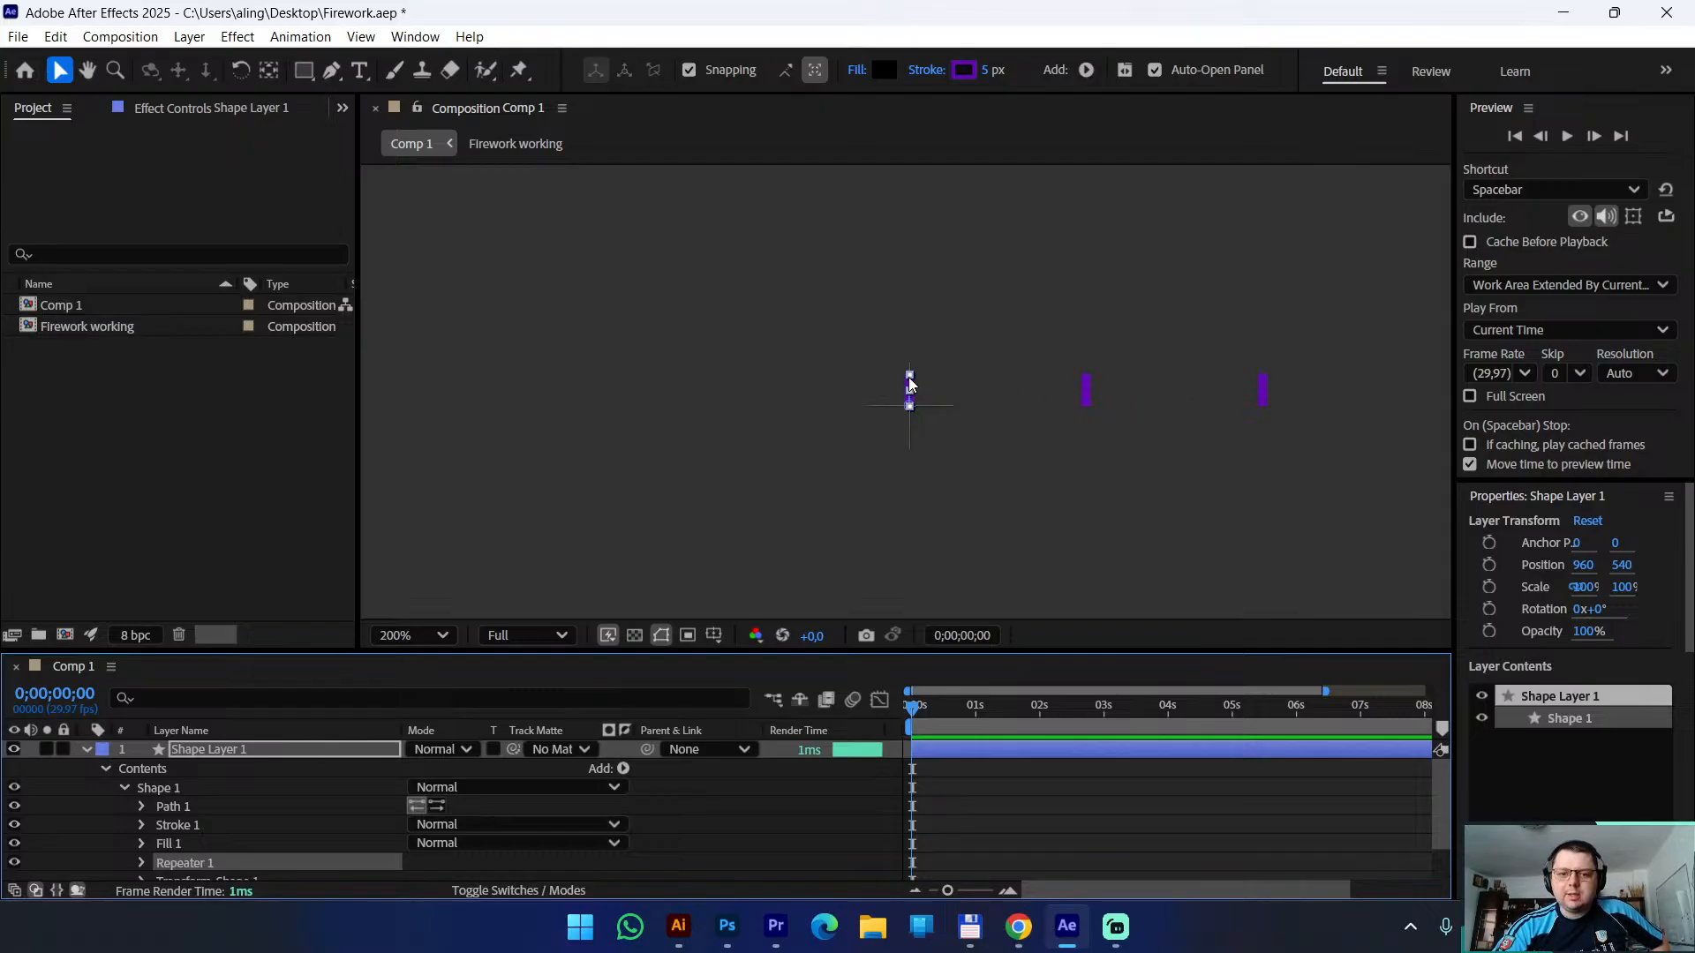
key(period)
key(period)
key(period)
key(period)
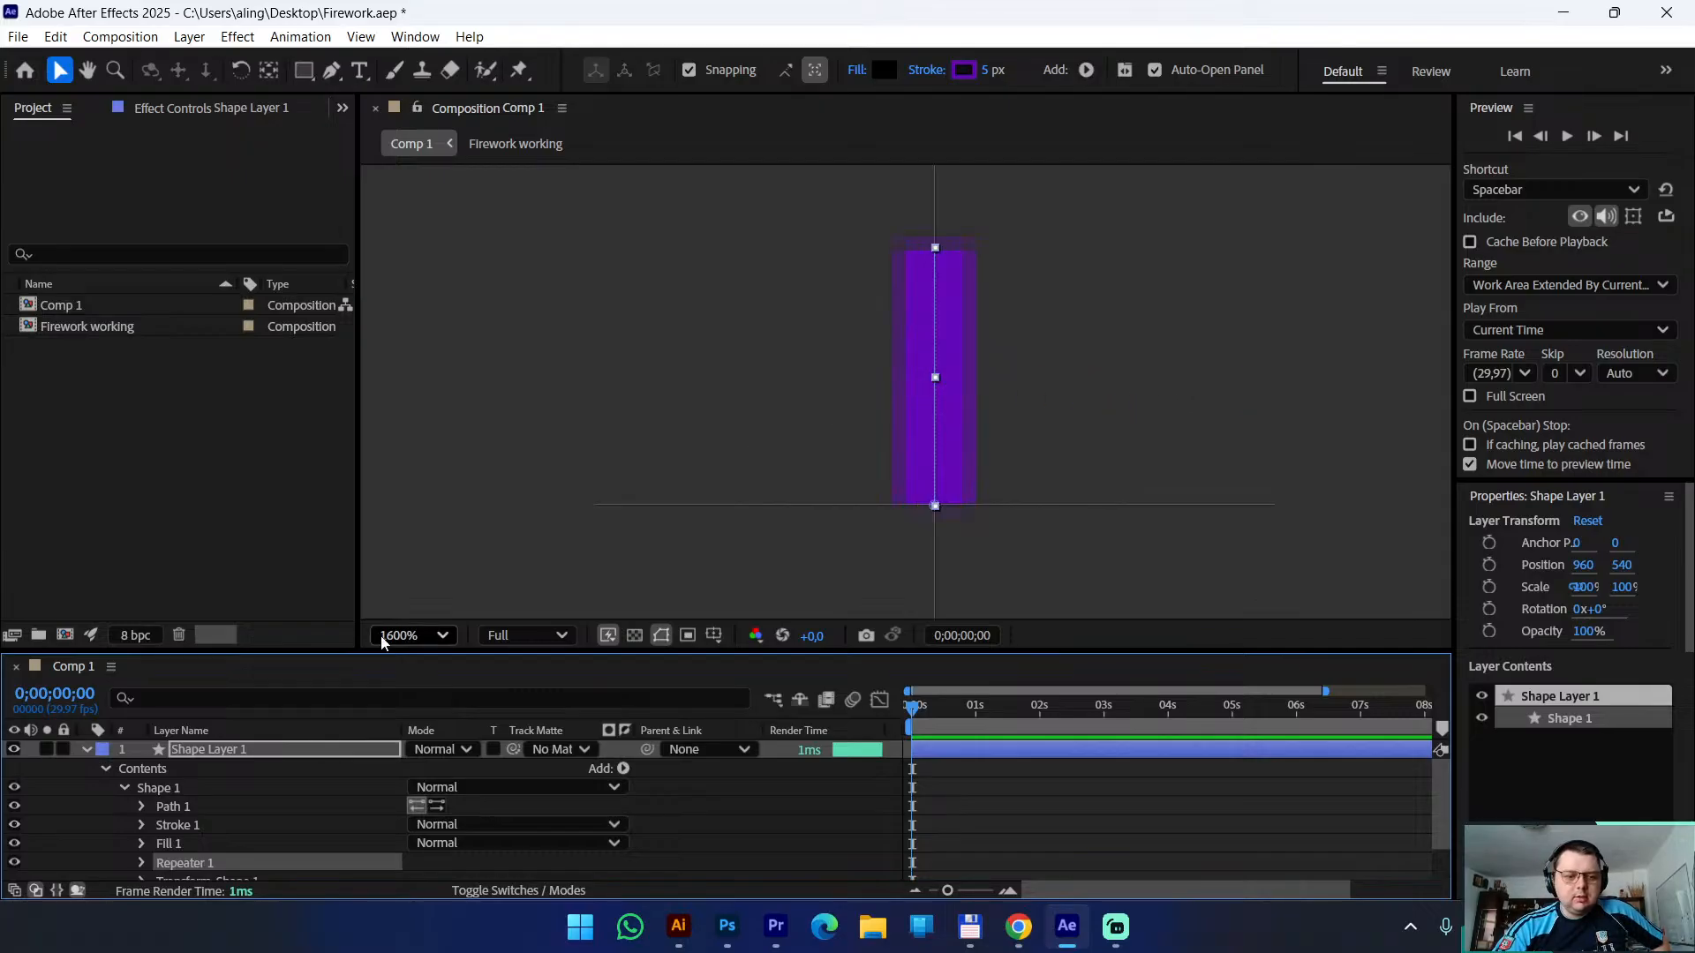
Set the number of copies in Repeater 1 to 8
scroll(270, 800, down, 2)
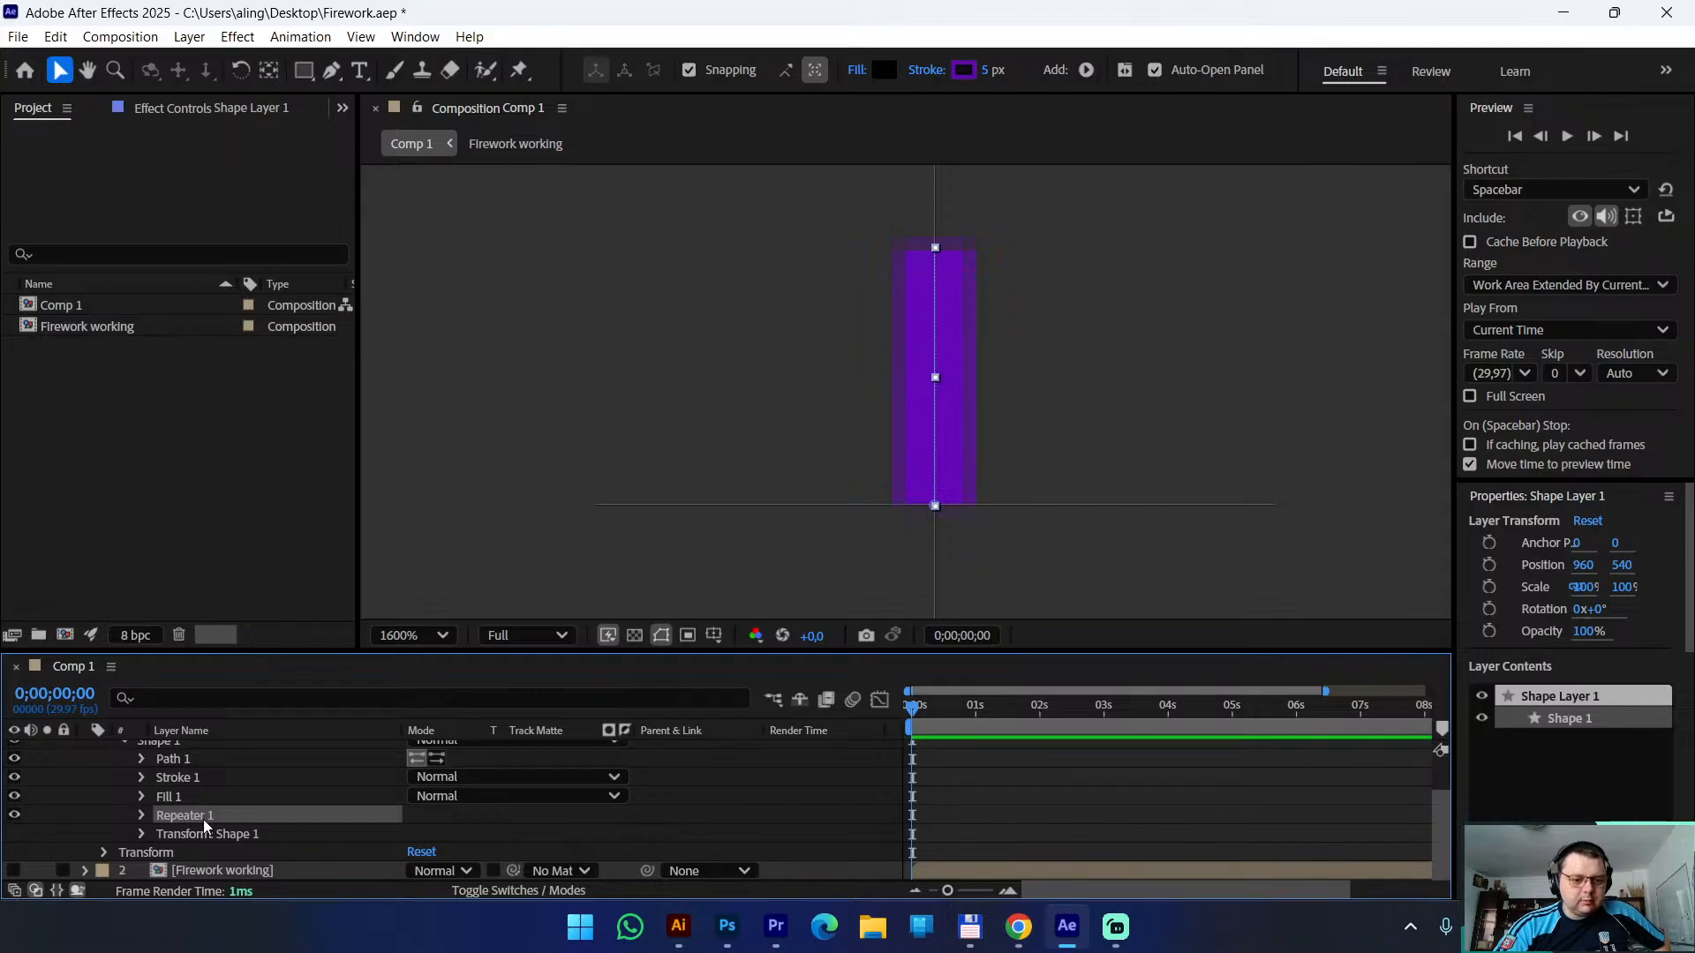
click(142, 816)
scroll(298, 823, down, 2)
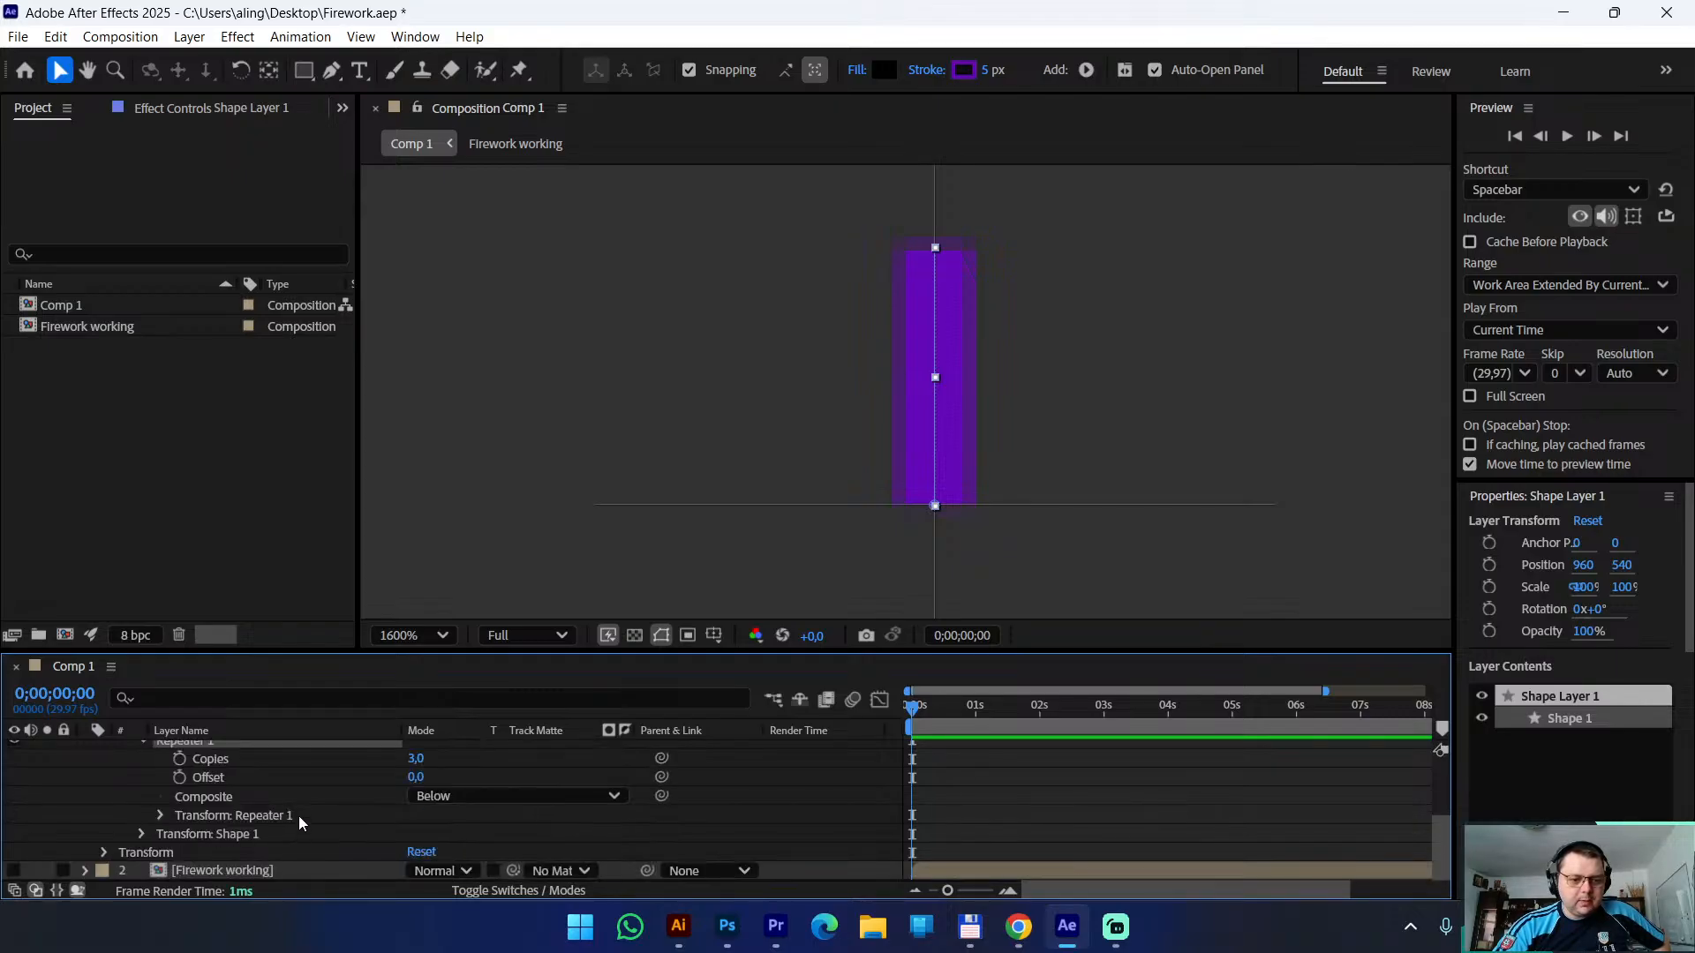
click(415, 759)
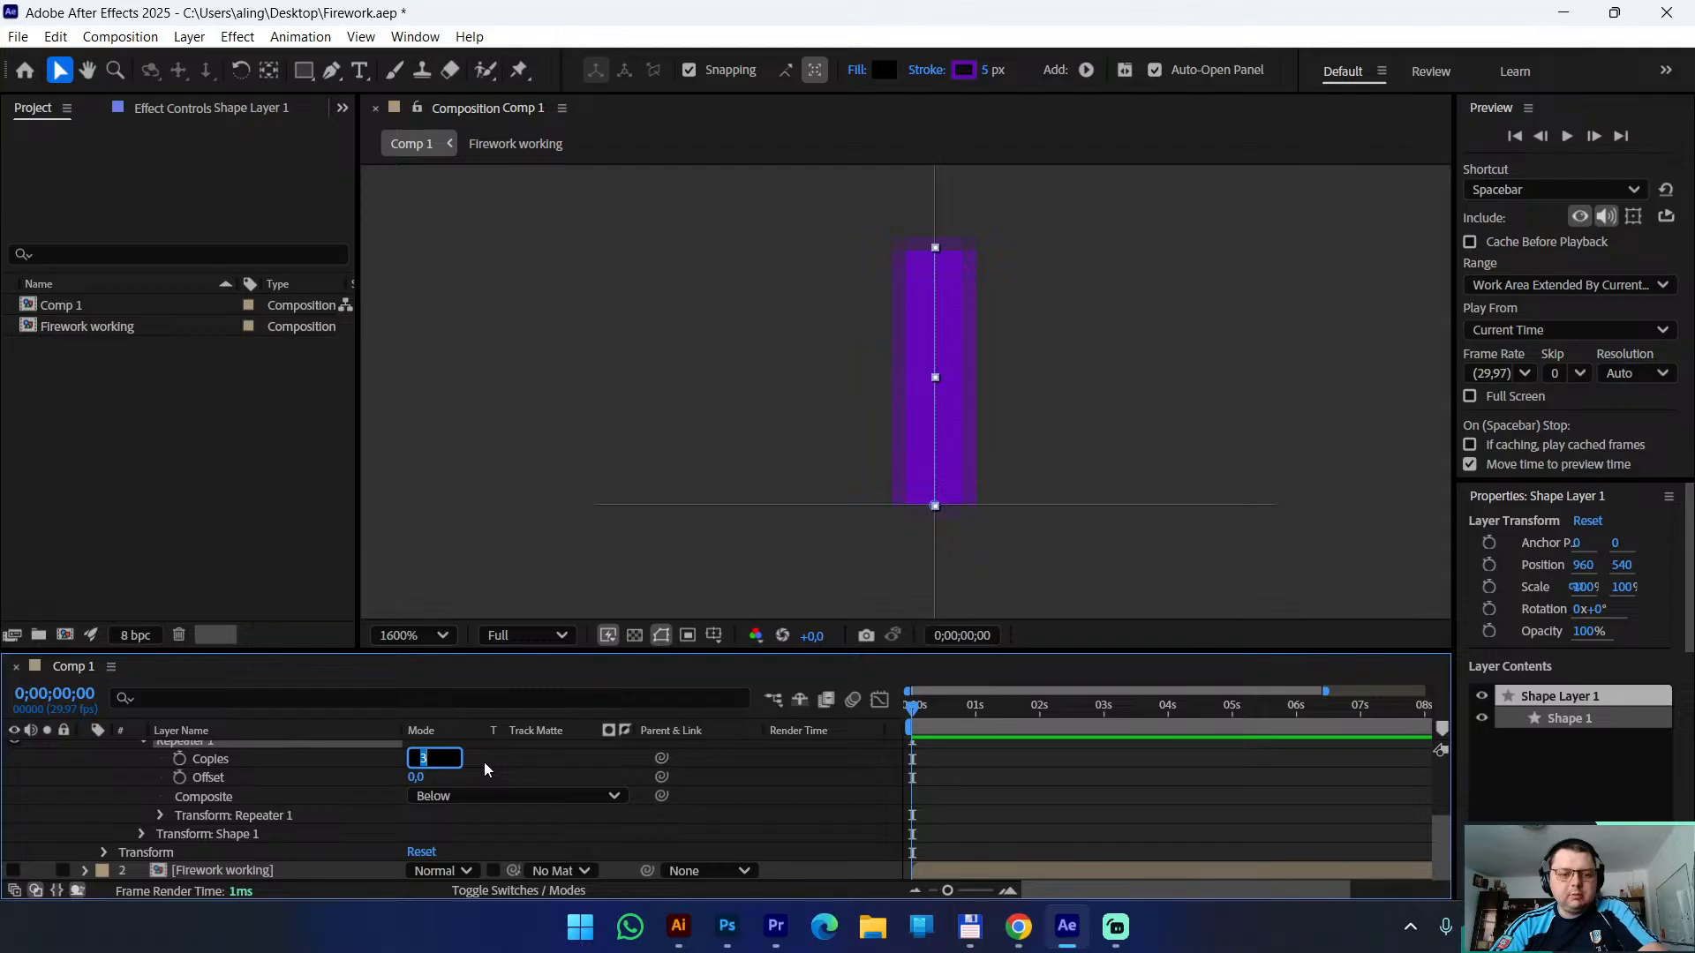
text(8)
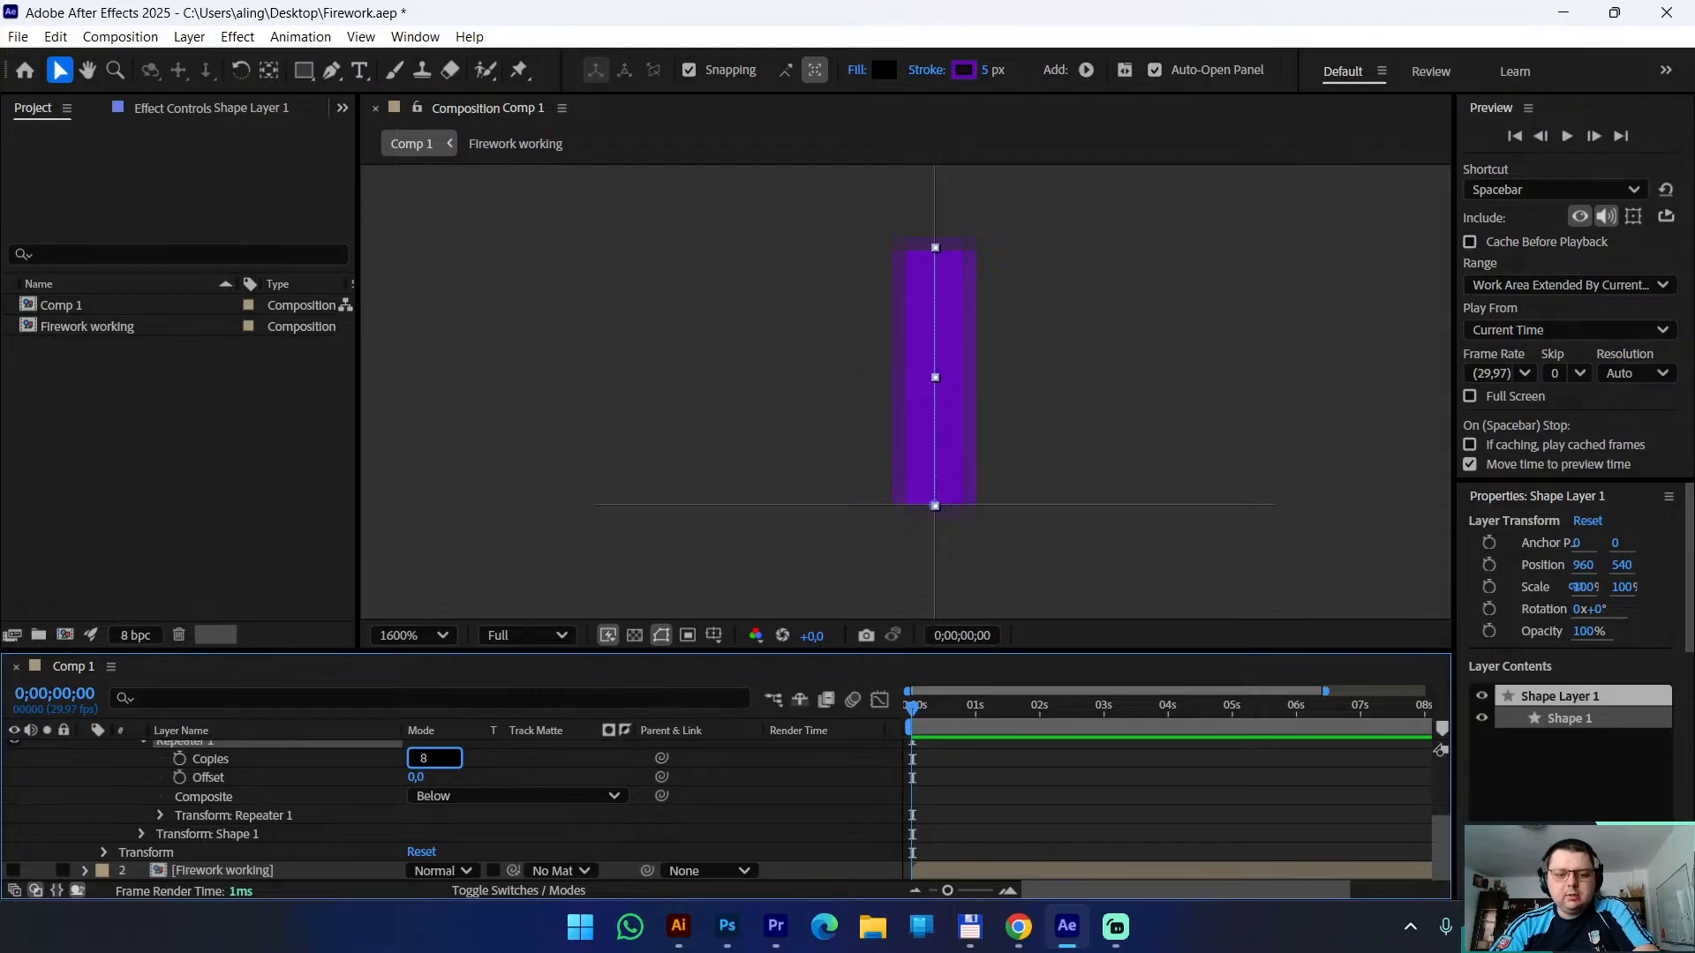
click(484, 765)
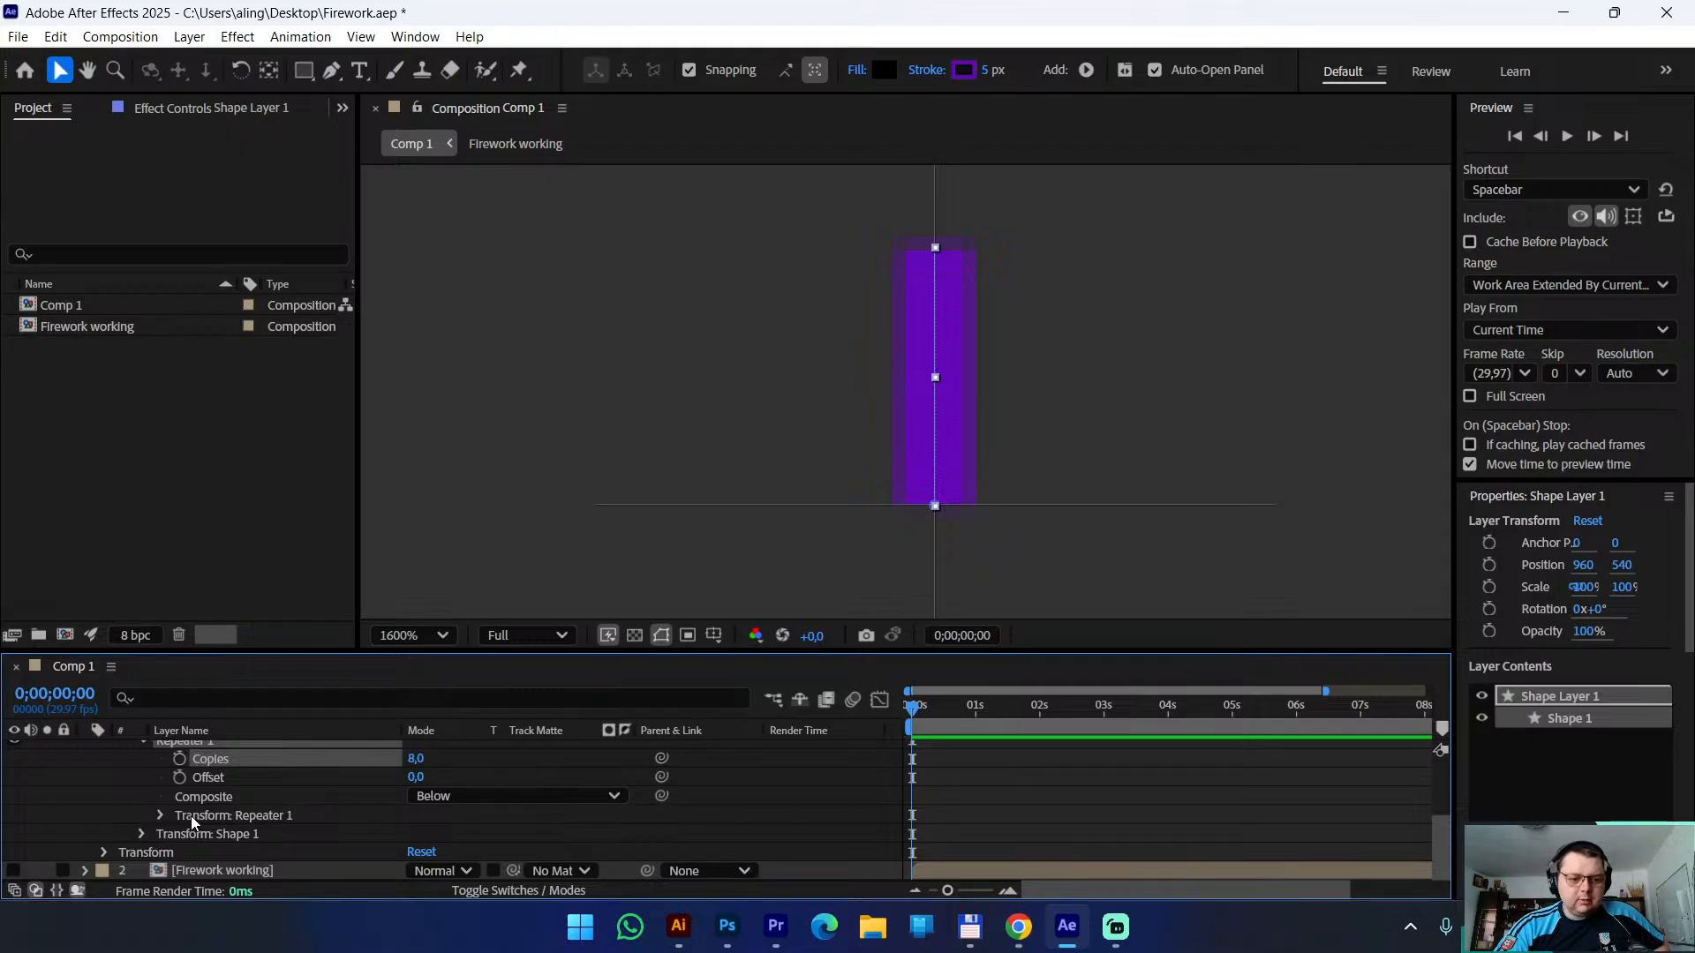
Set the horizontal position in Repeater 1's transform to 0 so all copies start from the same point
click(161, 814)
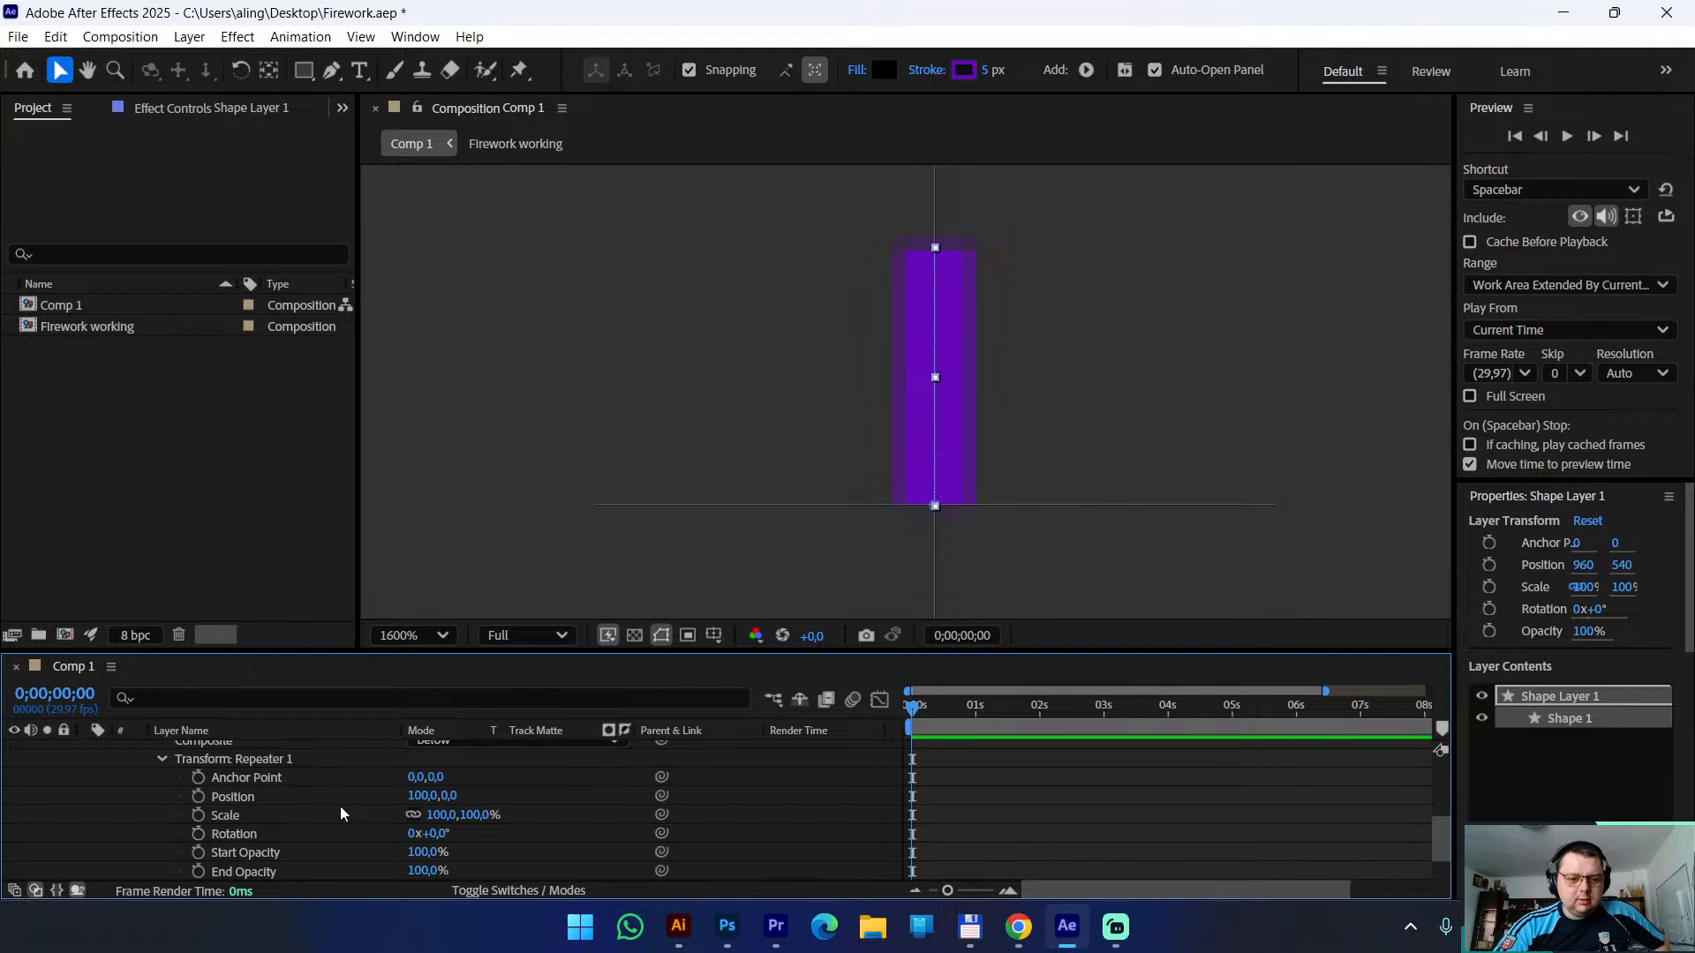
key(comma)
key(comma)
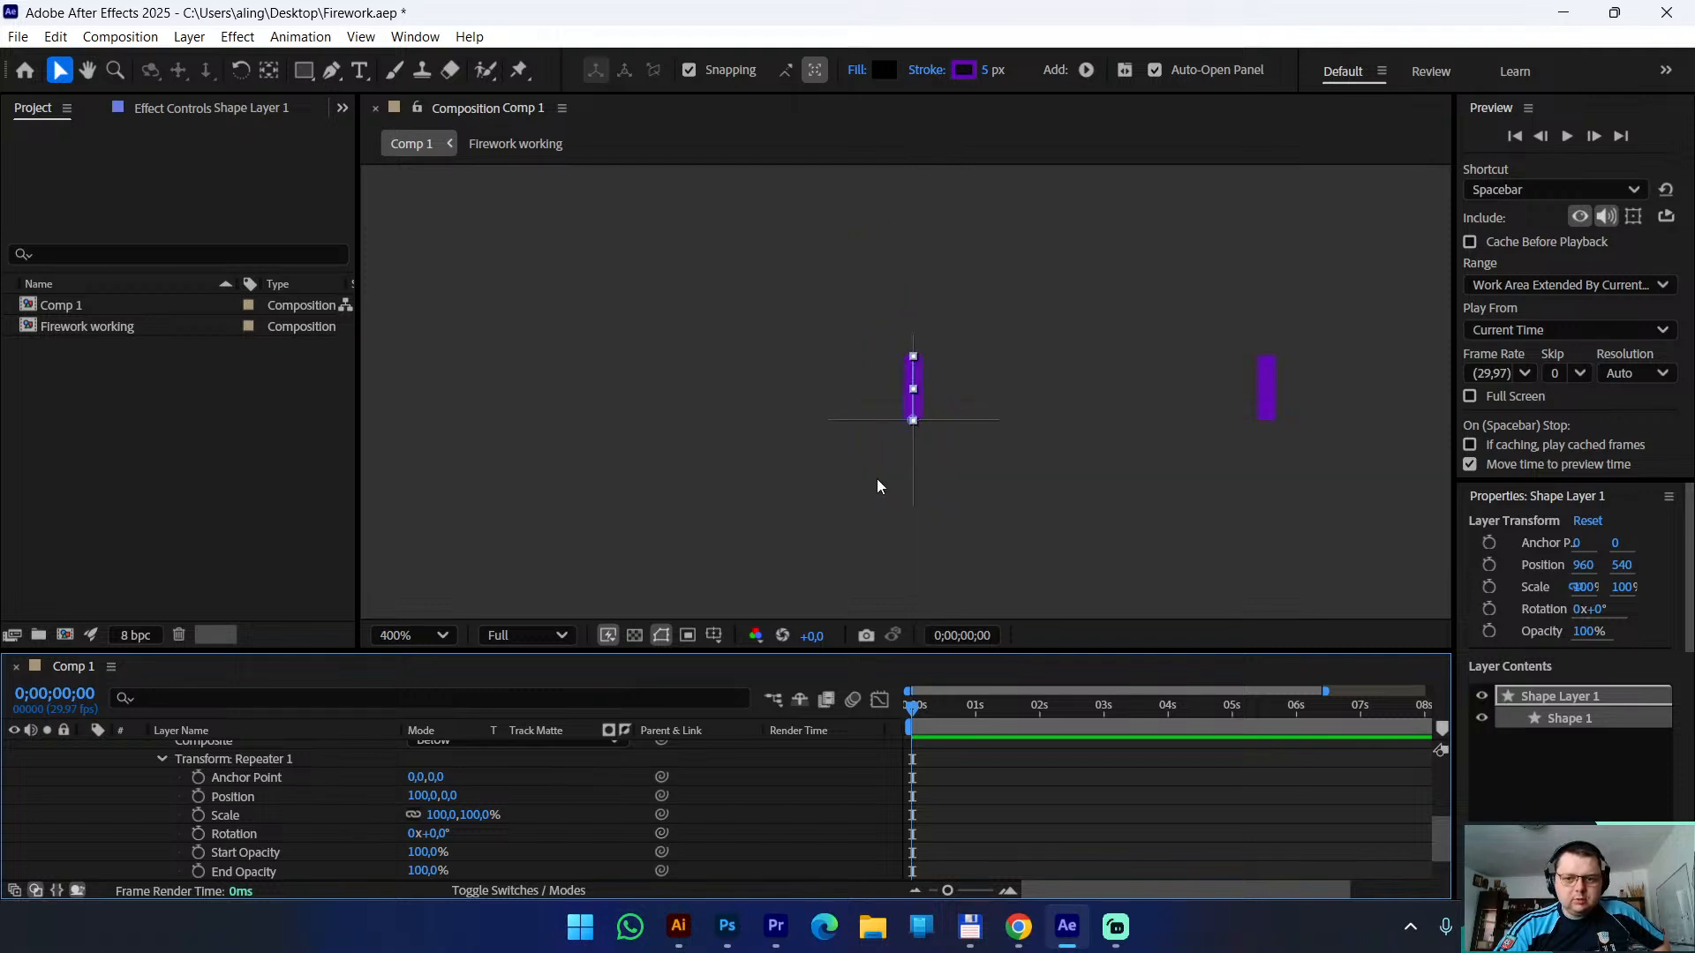
click(424, 796)
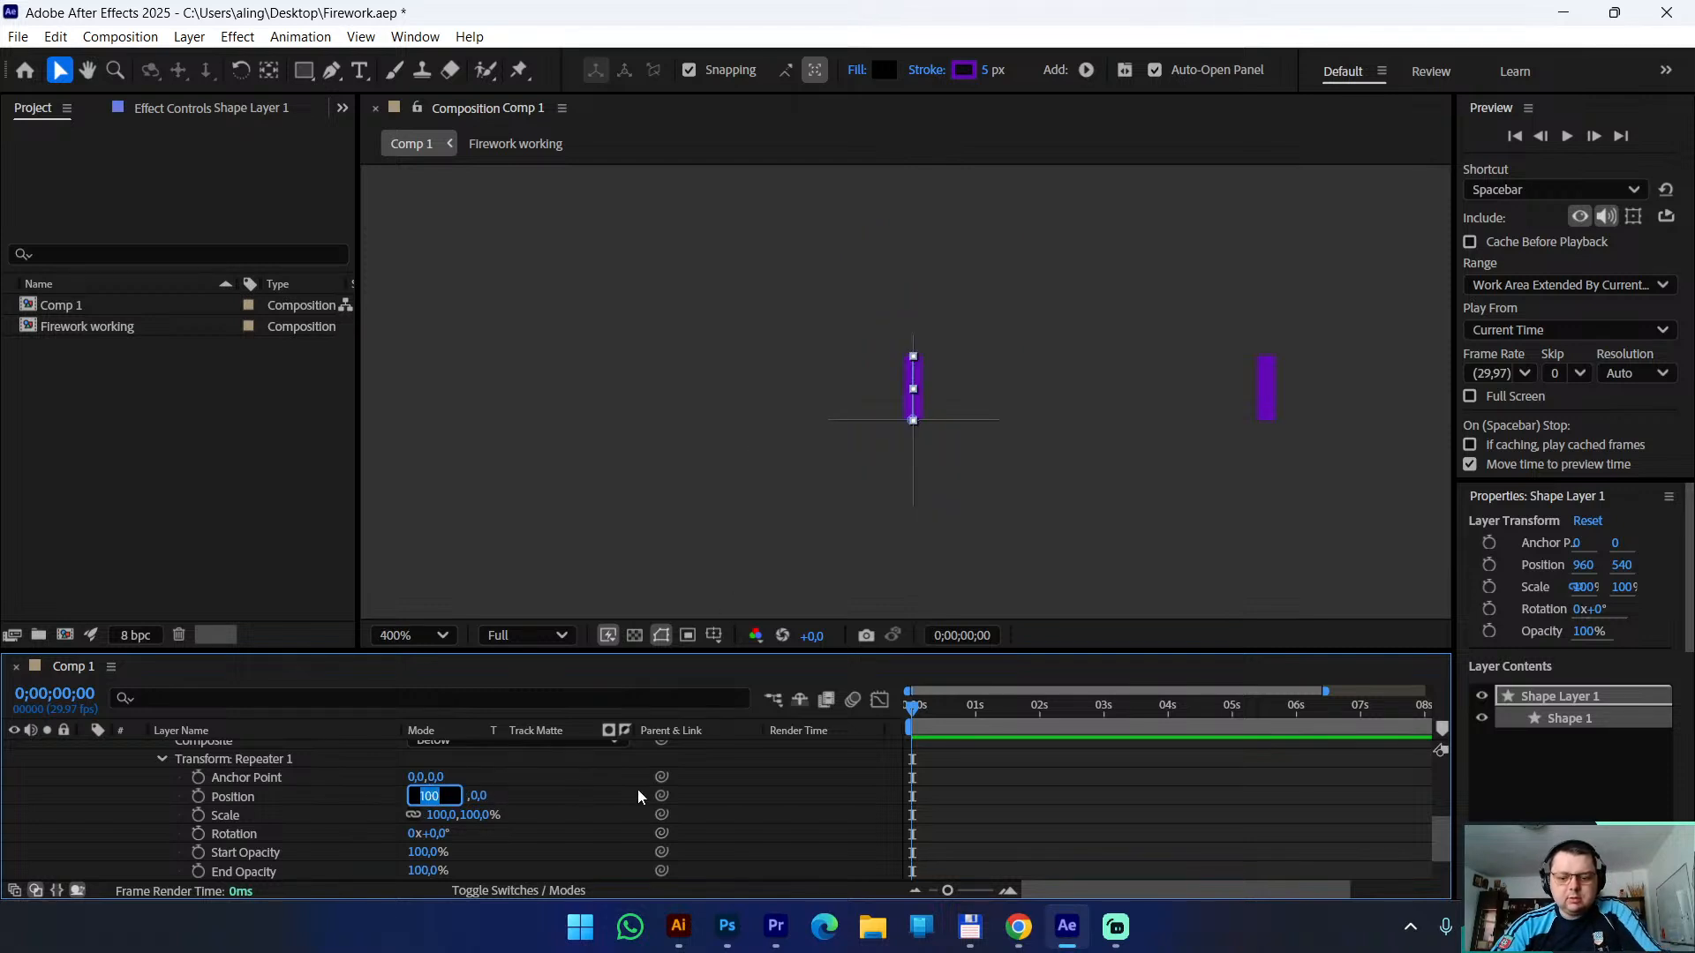
text(0)
key(Return)
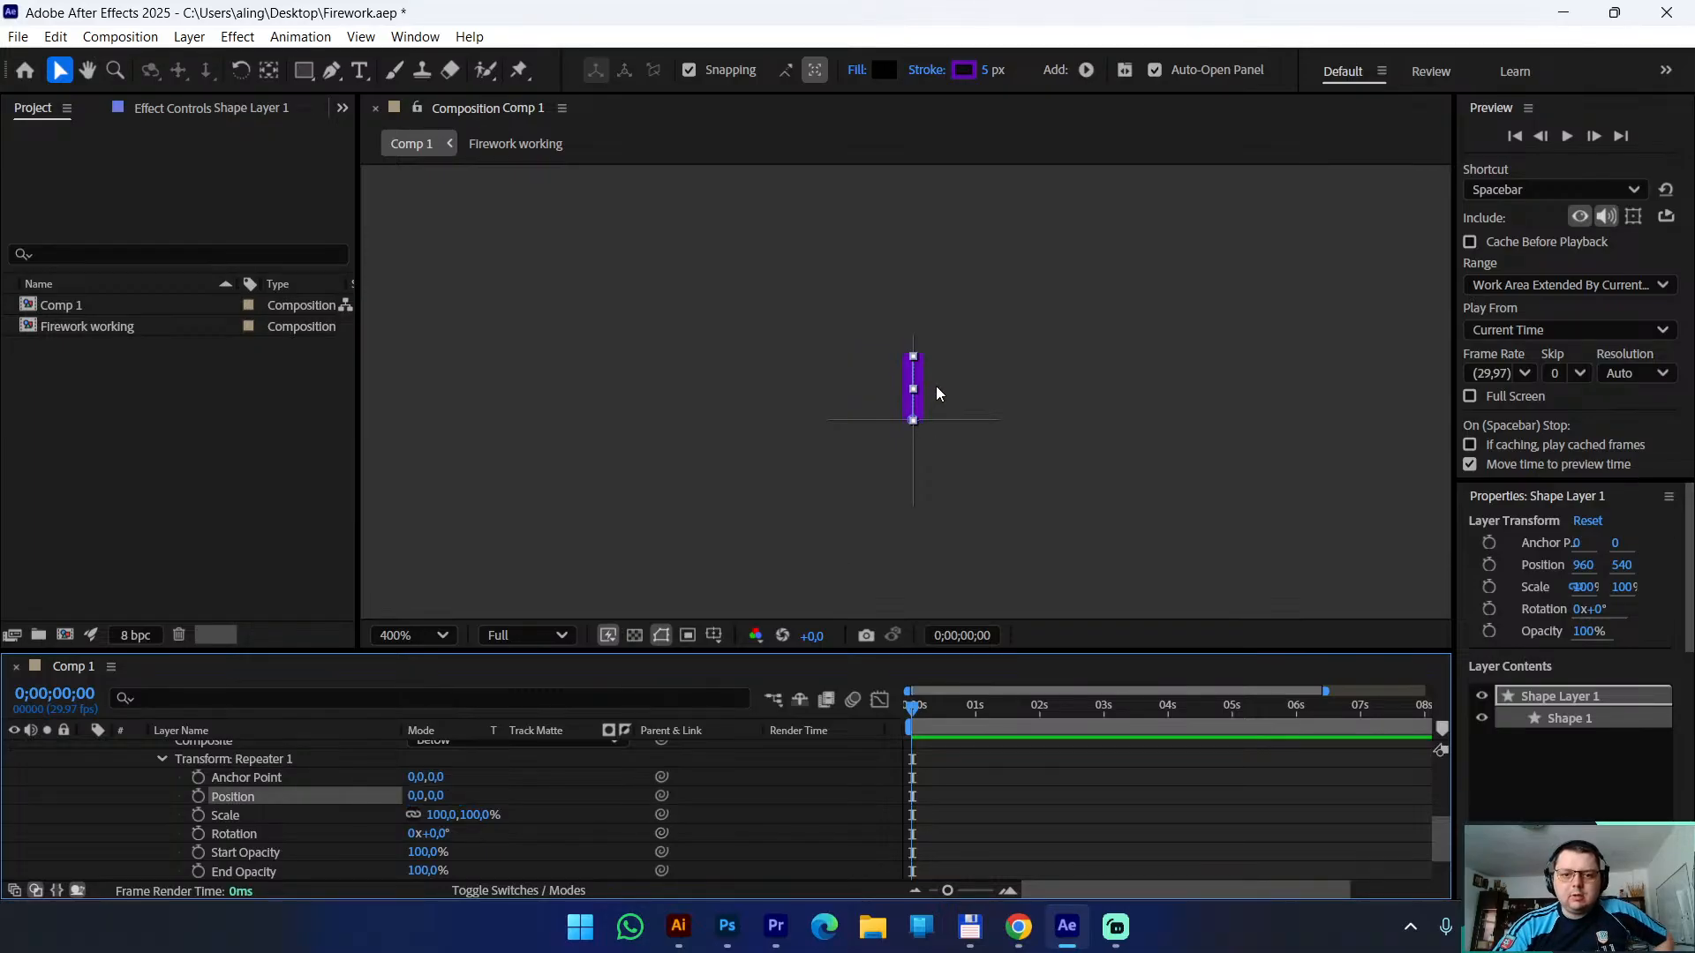
key(period)
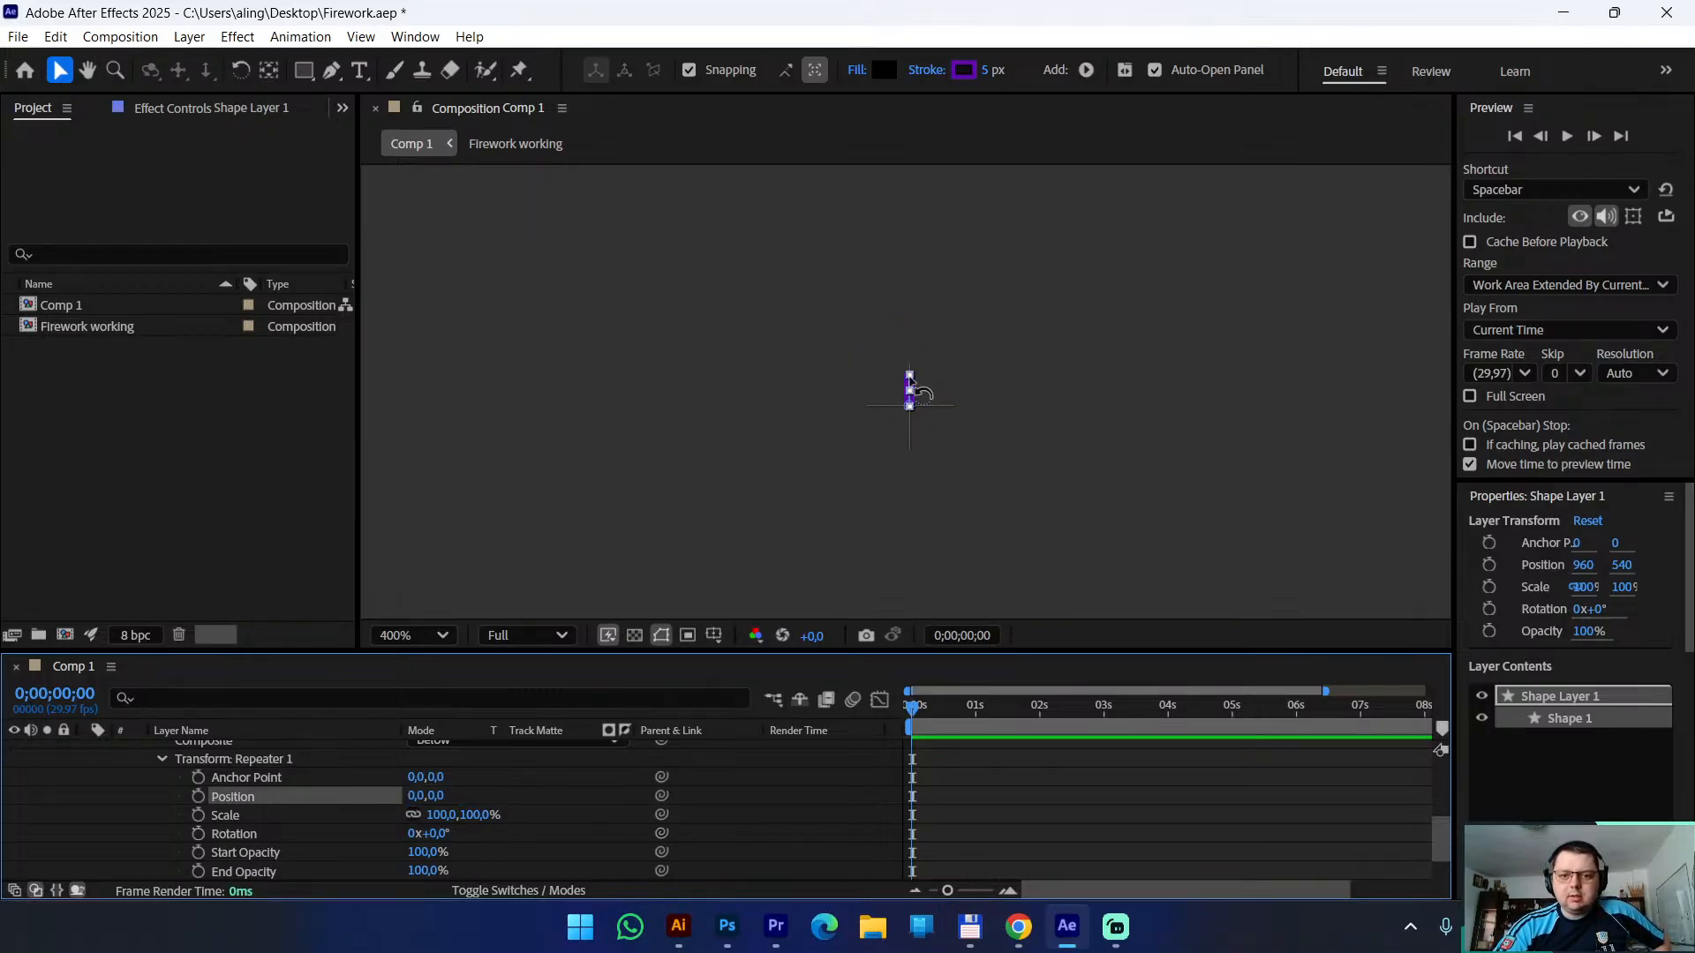
Set the rotation in Repeater 1's transform to 45° so the copies fan out into a full burst
key(period)
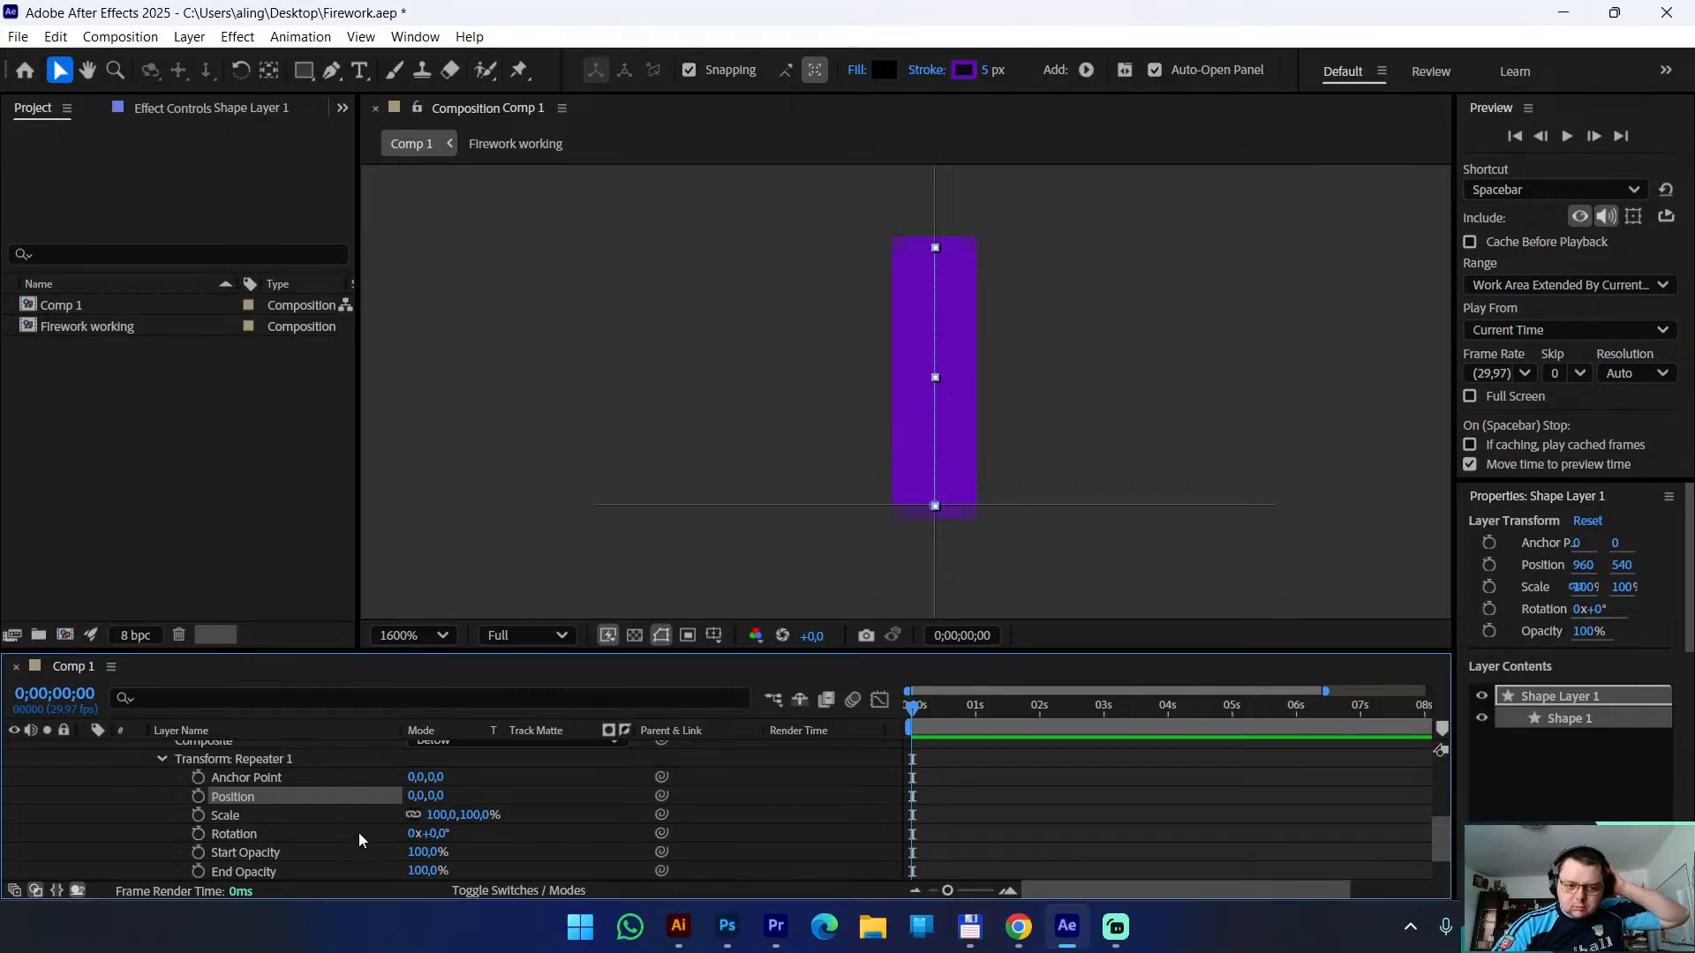
scroll(353, 829, down, 2)
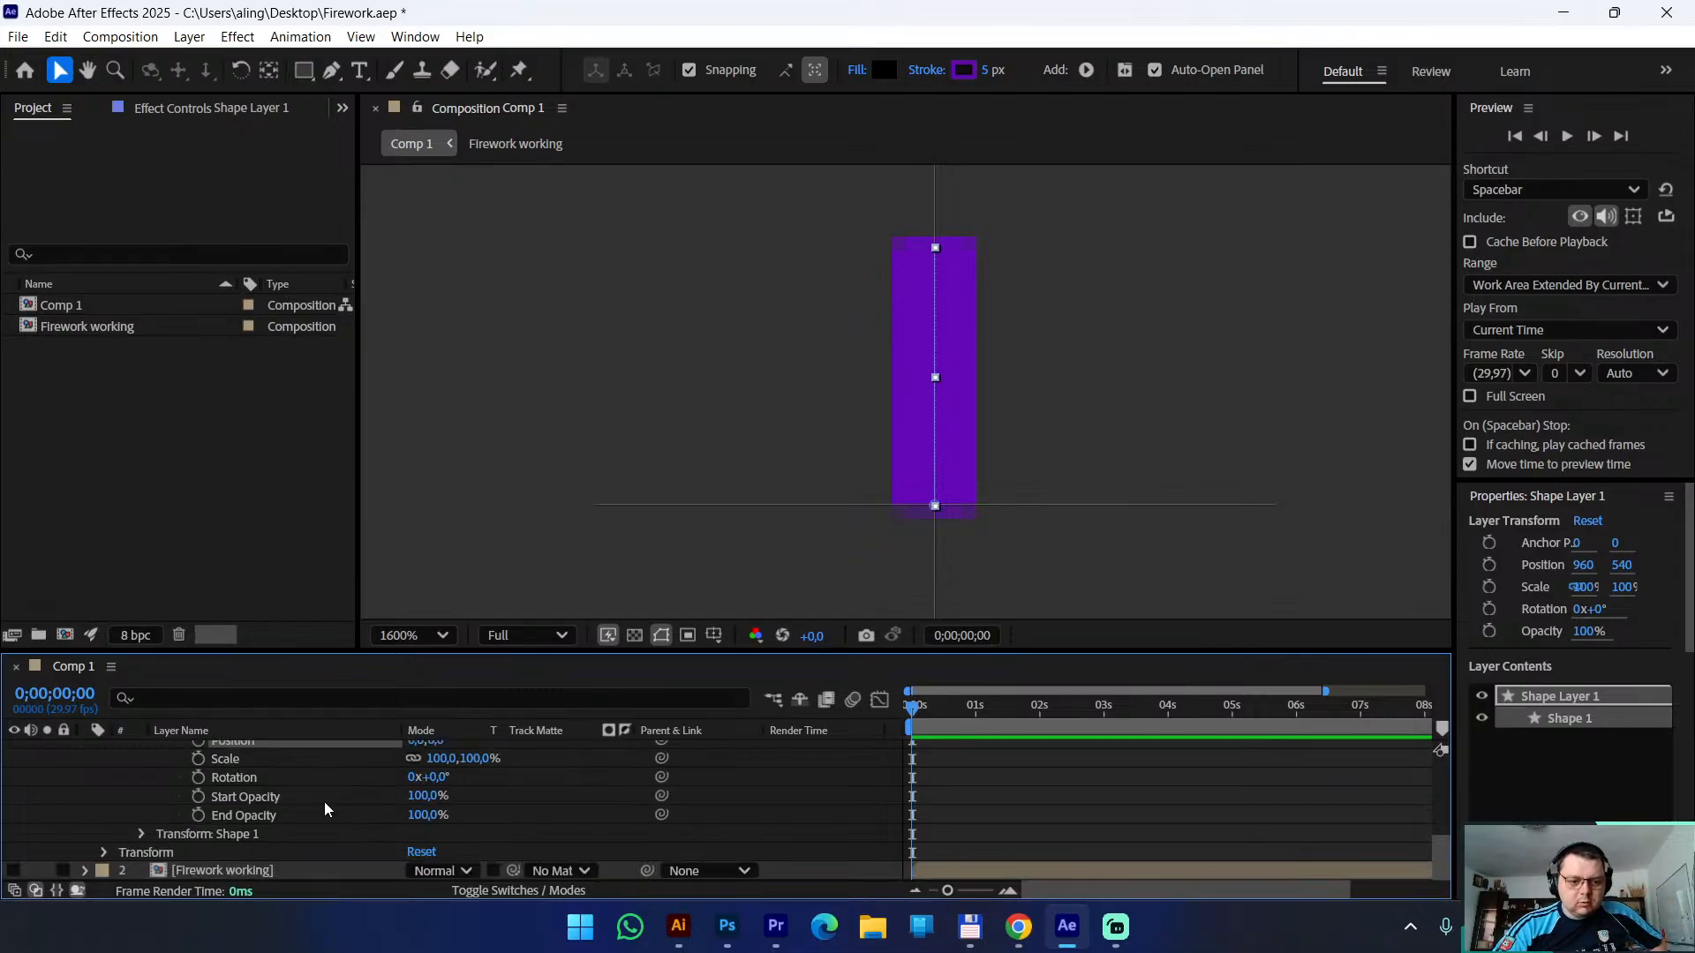
scroll(332, 803, up, 2)
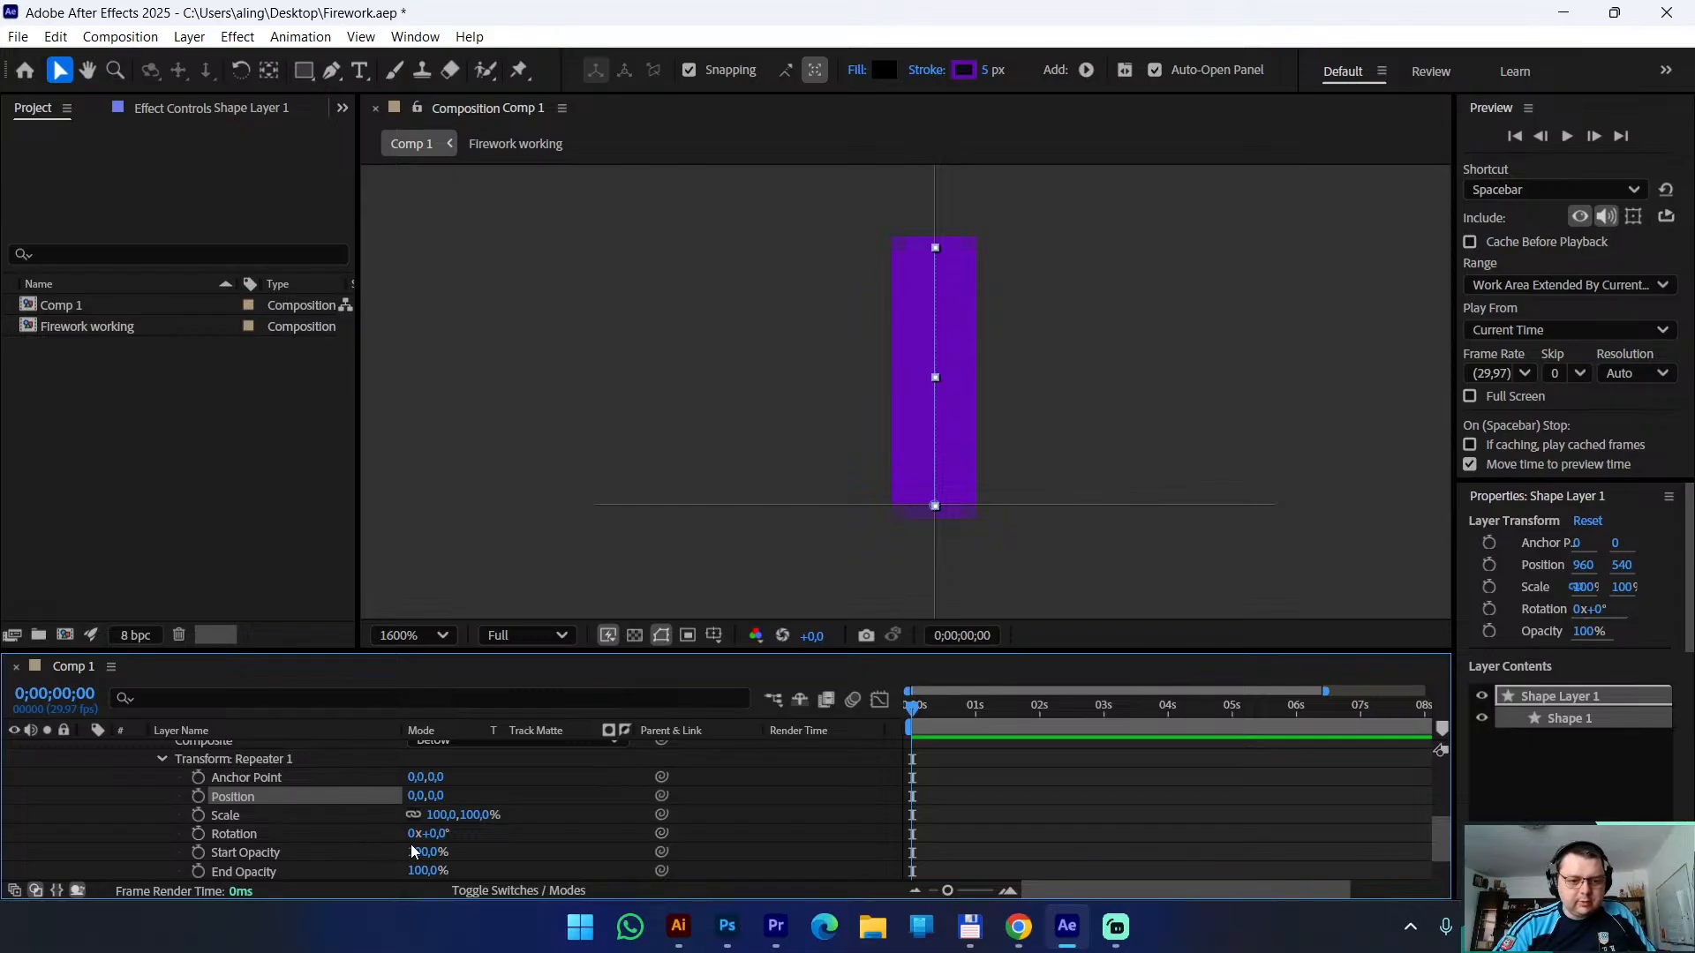
click(434, 834)
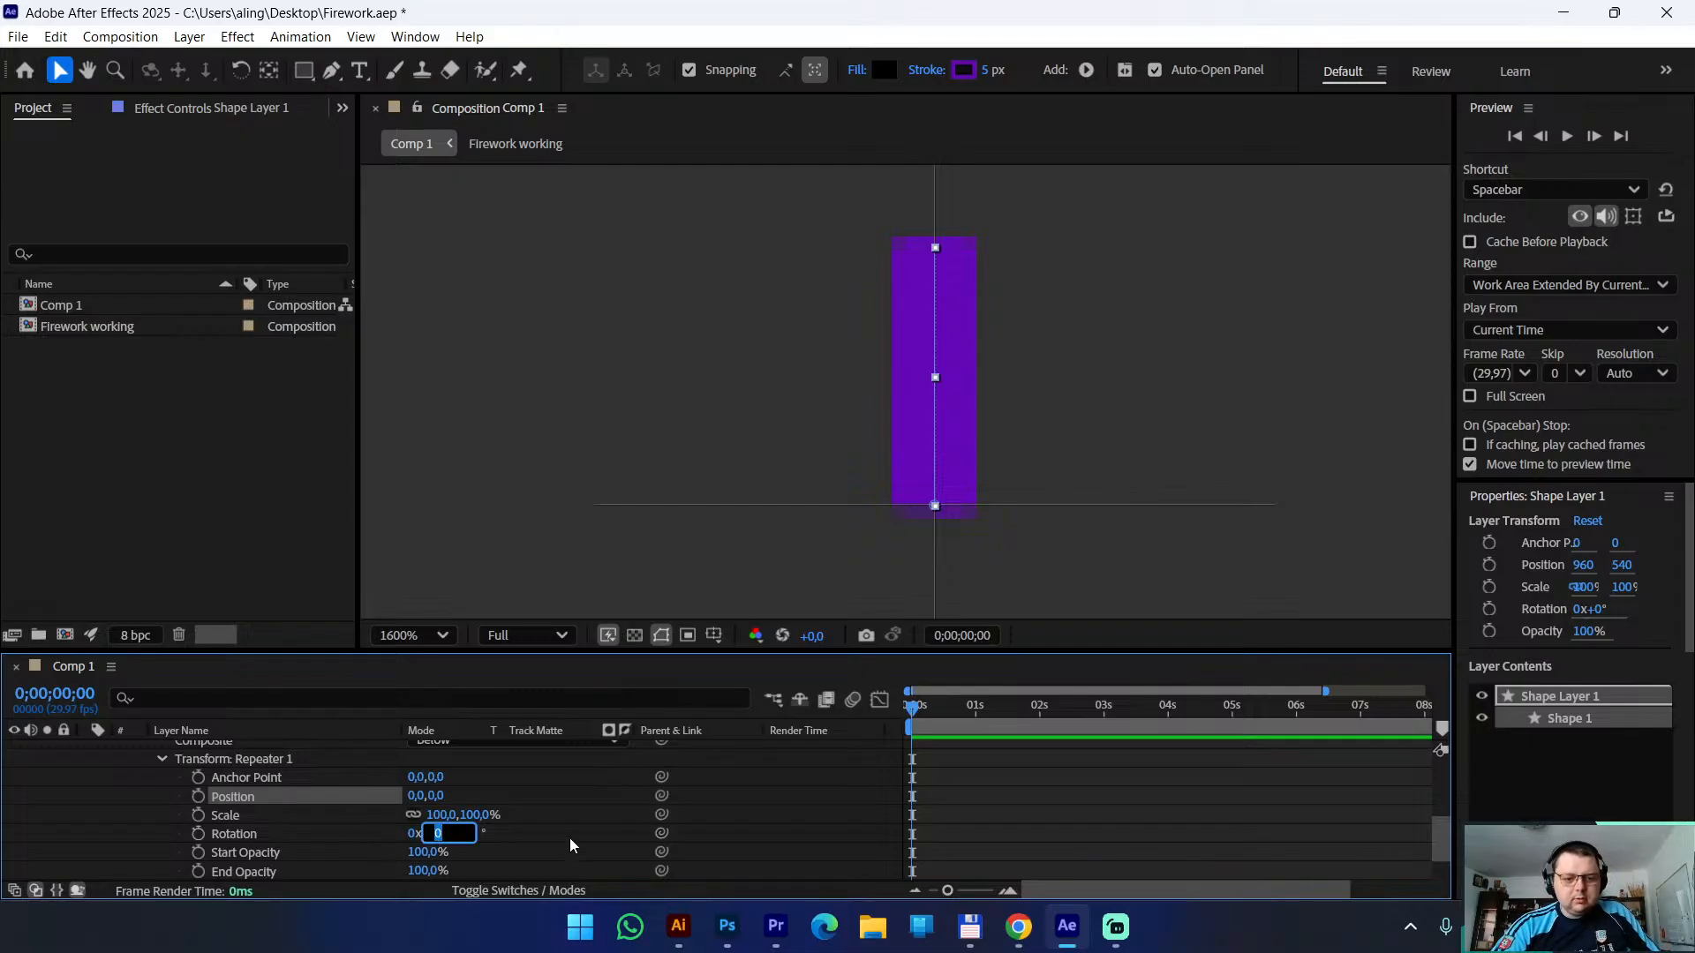
text(45)
key(Return)
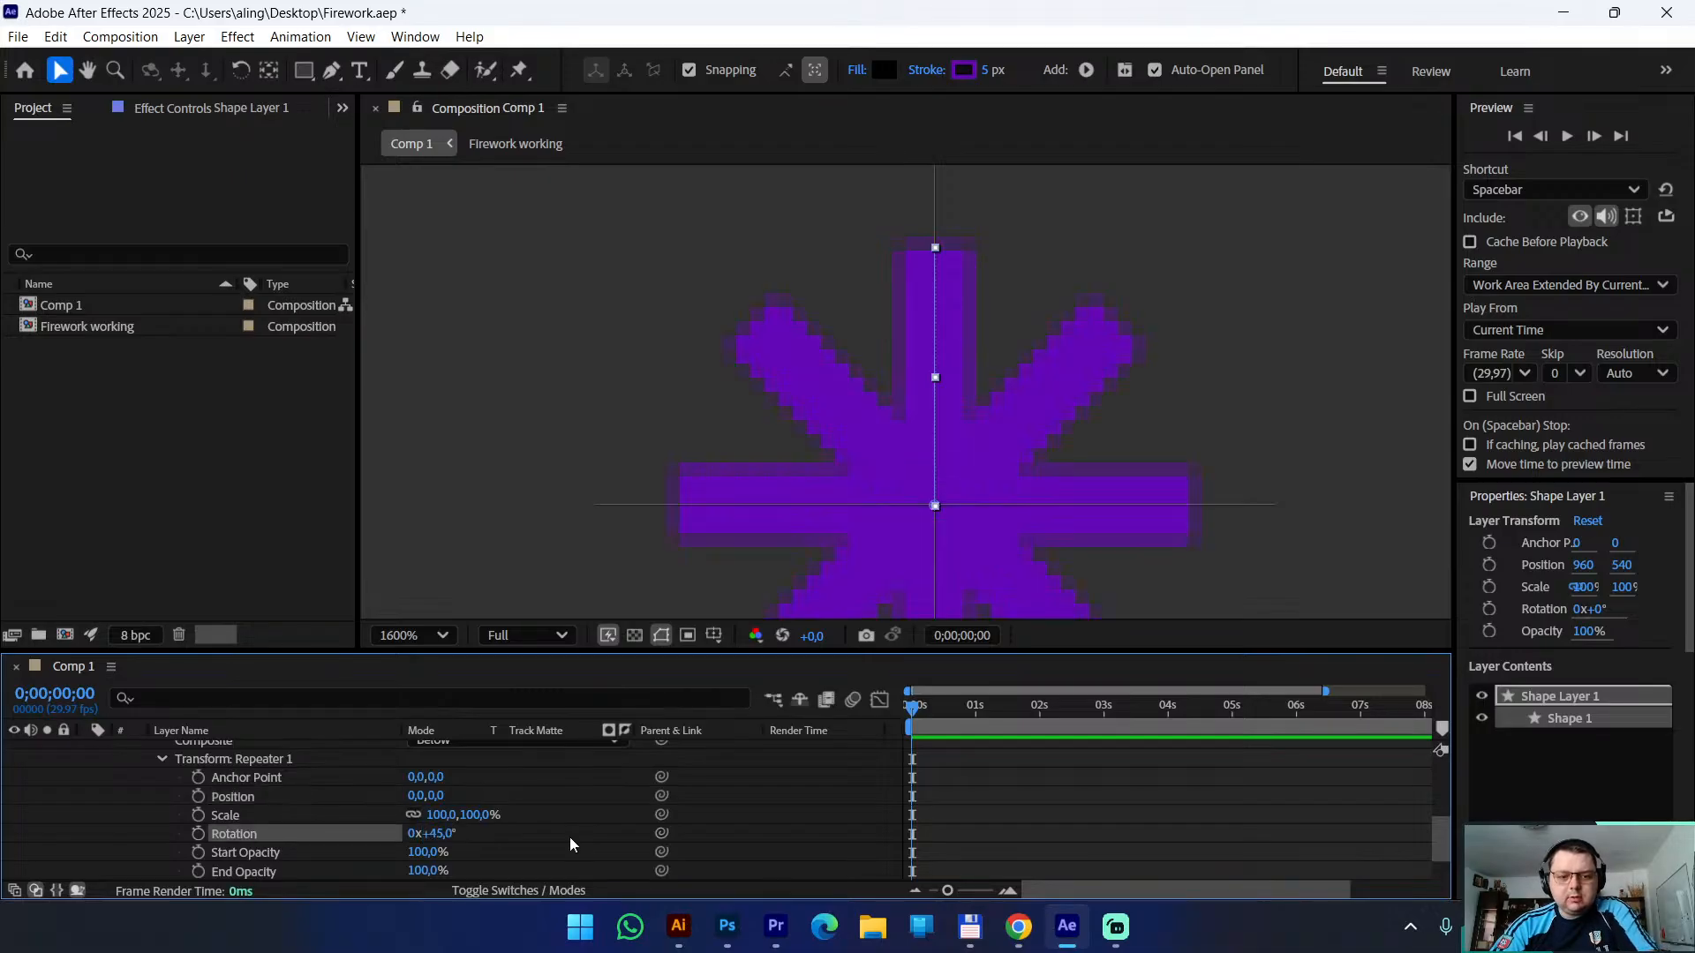
scroll(946, 523, down, 3)
scroll(951, 516, up, 1)
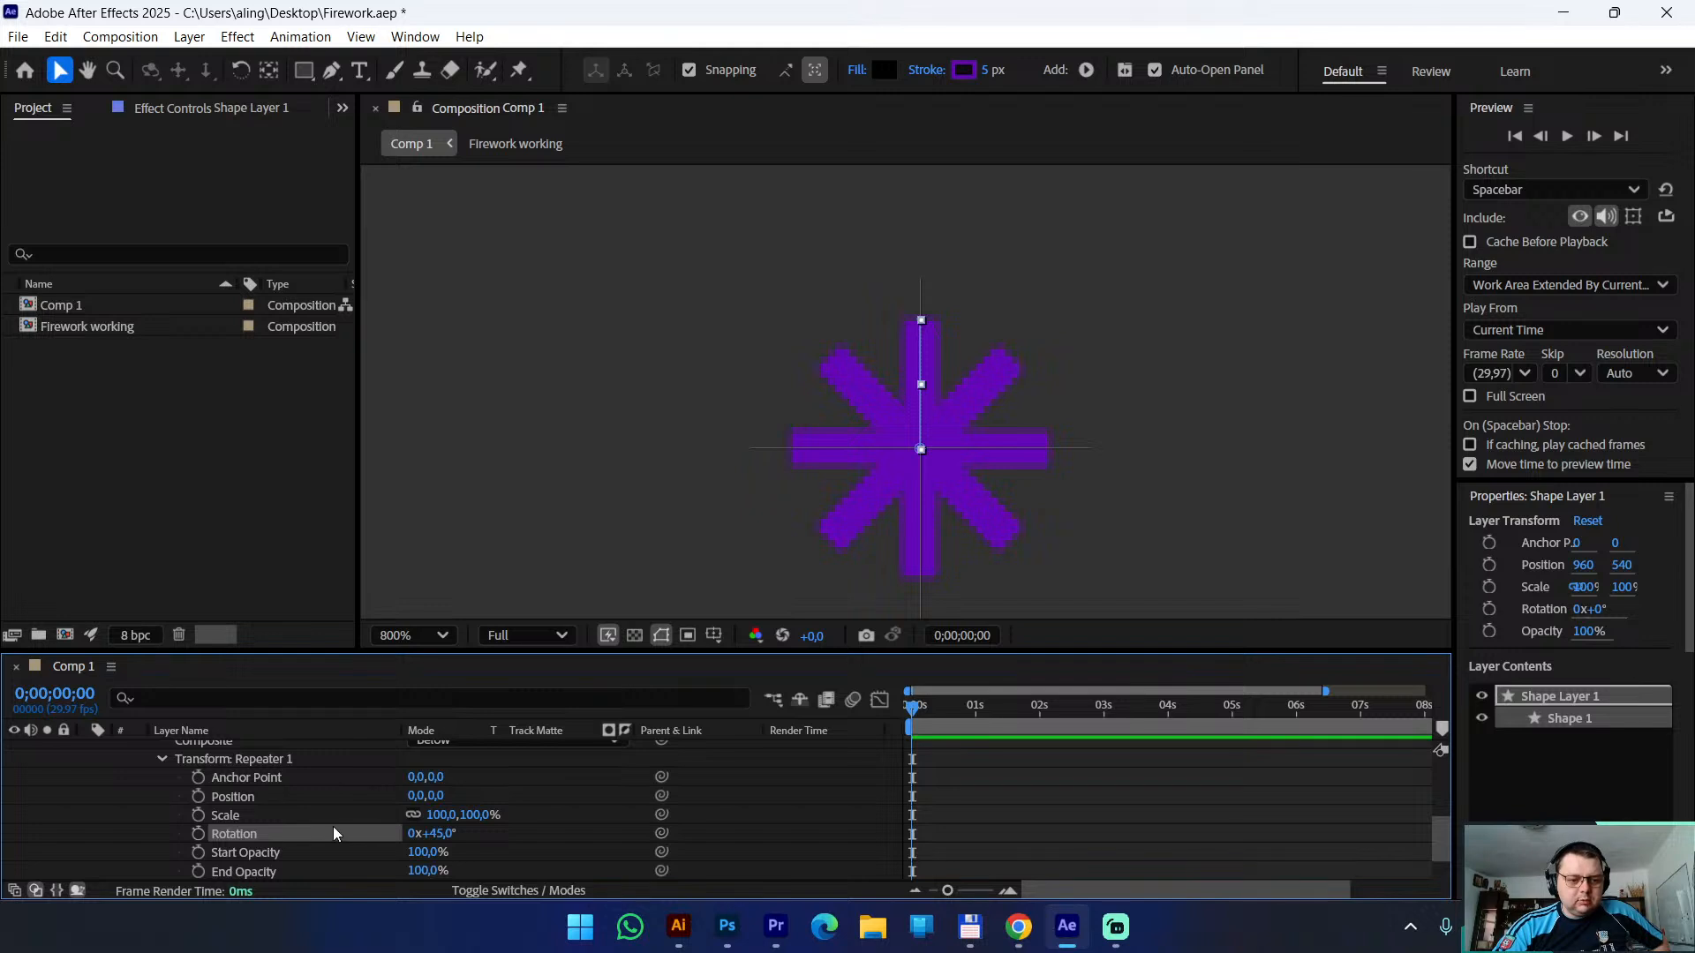
Look through the Shape 1 property groups and the Repeater 1 settings of the burst layer
scroll(332, 827, down, 1)
scroll(320, 823, up, 1)
scroll(317, 822, up, 4)
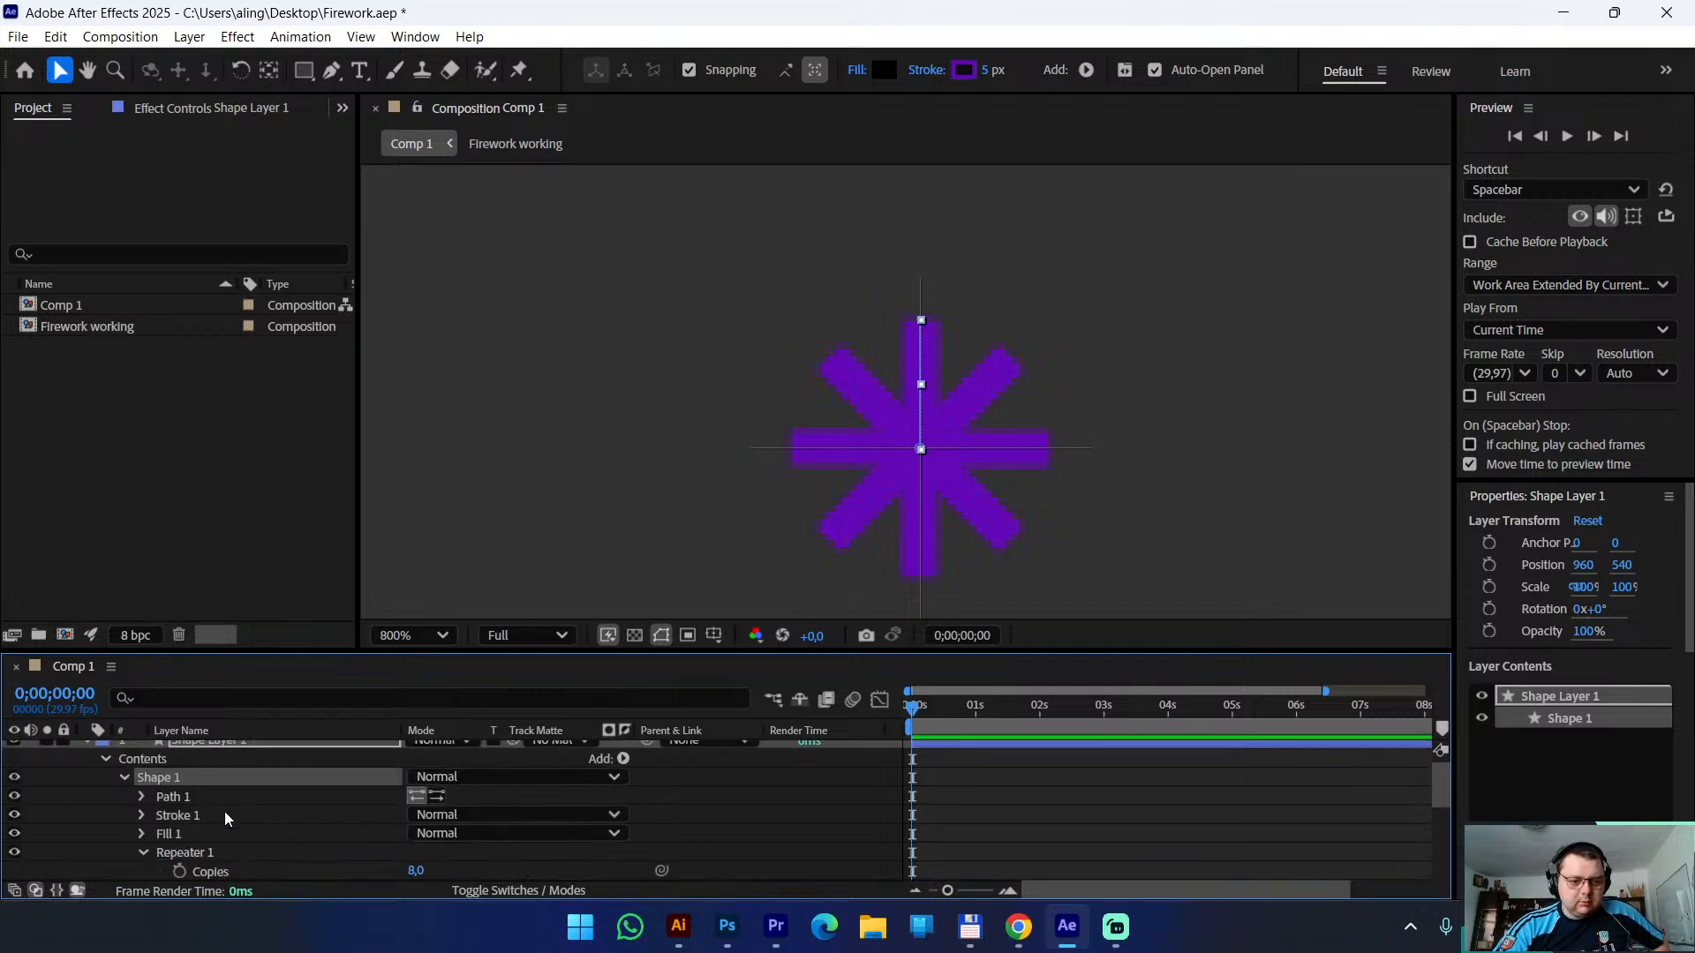
scroll(263, 811, down, 5)
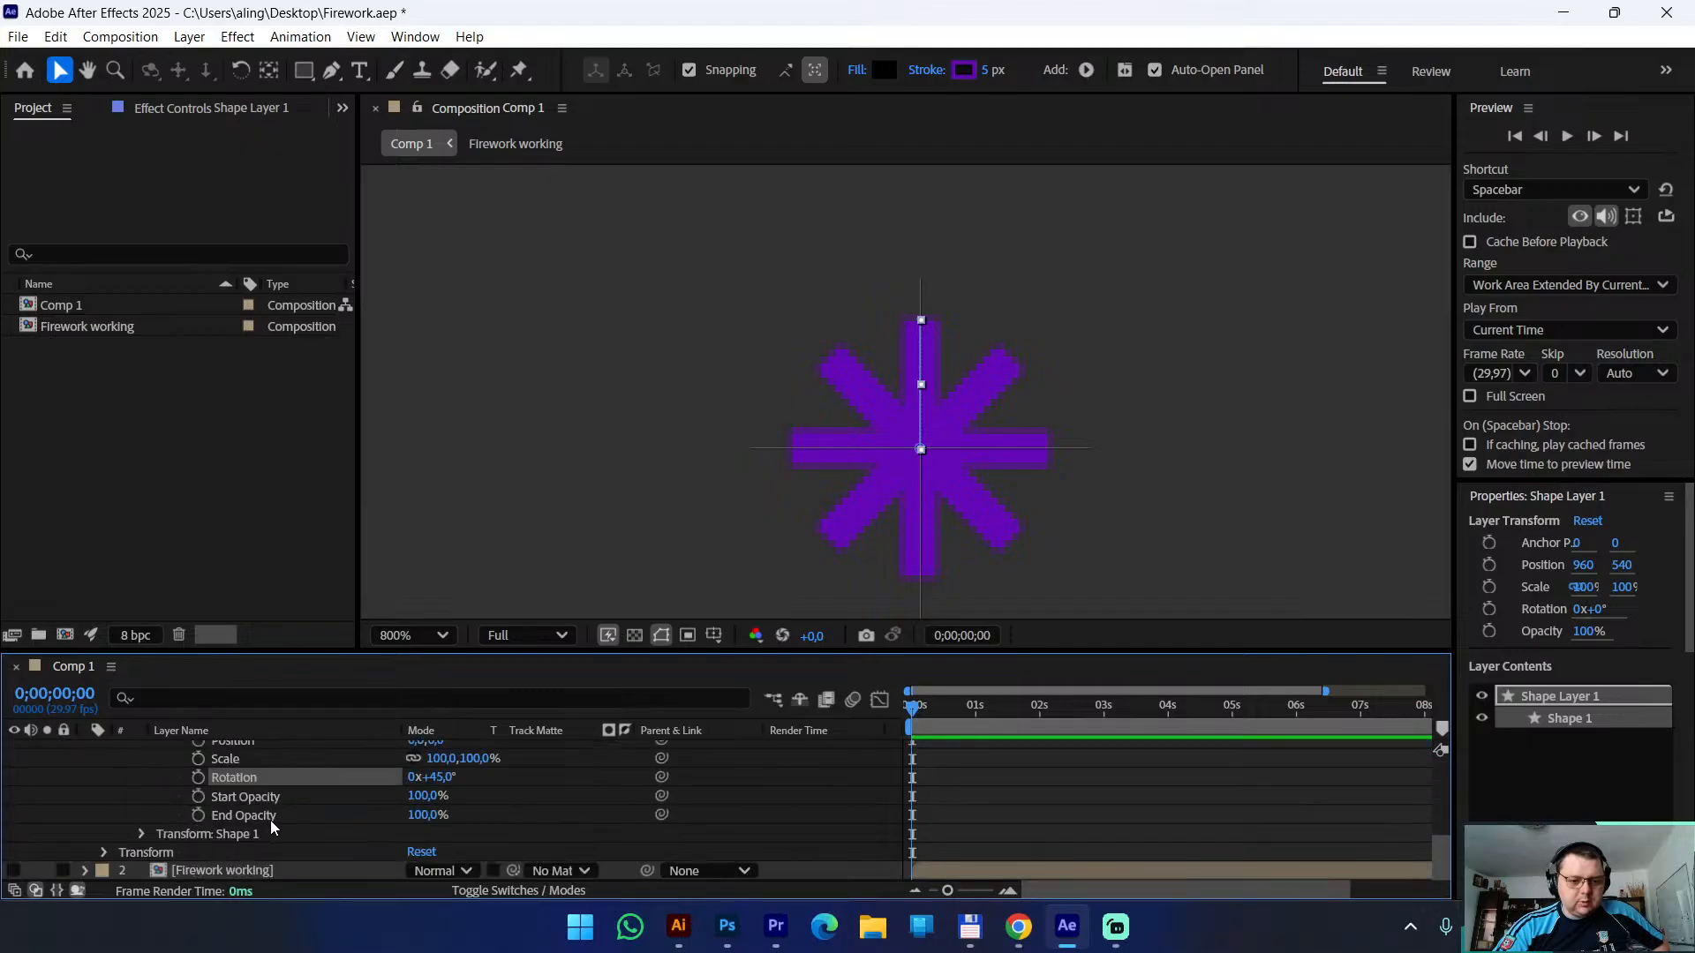
scroll(278, 816, up, 4)
scroll(278, 816, up, 2)
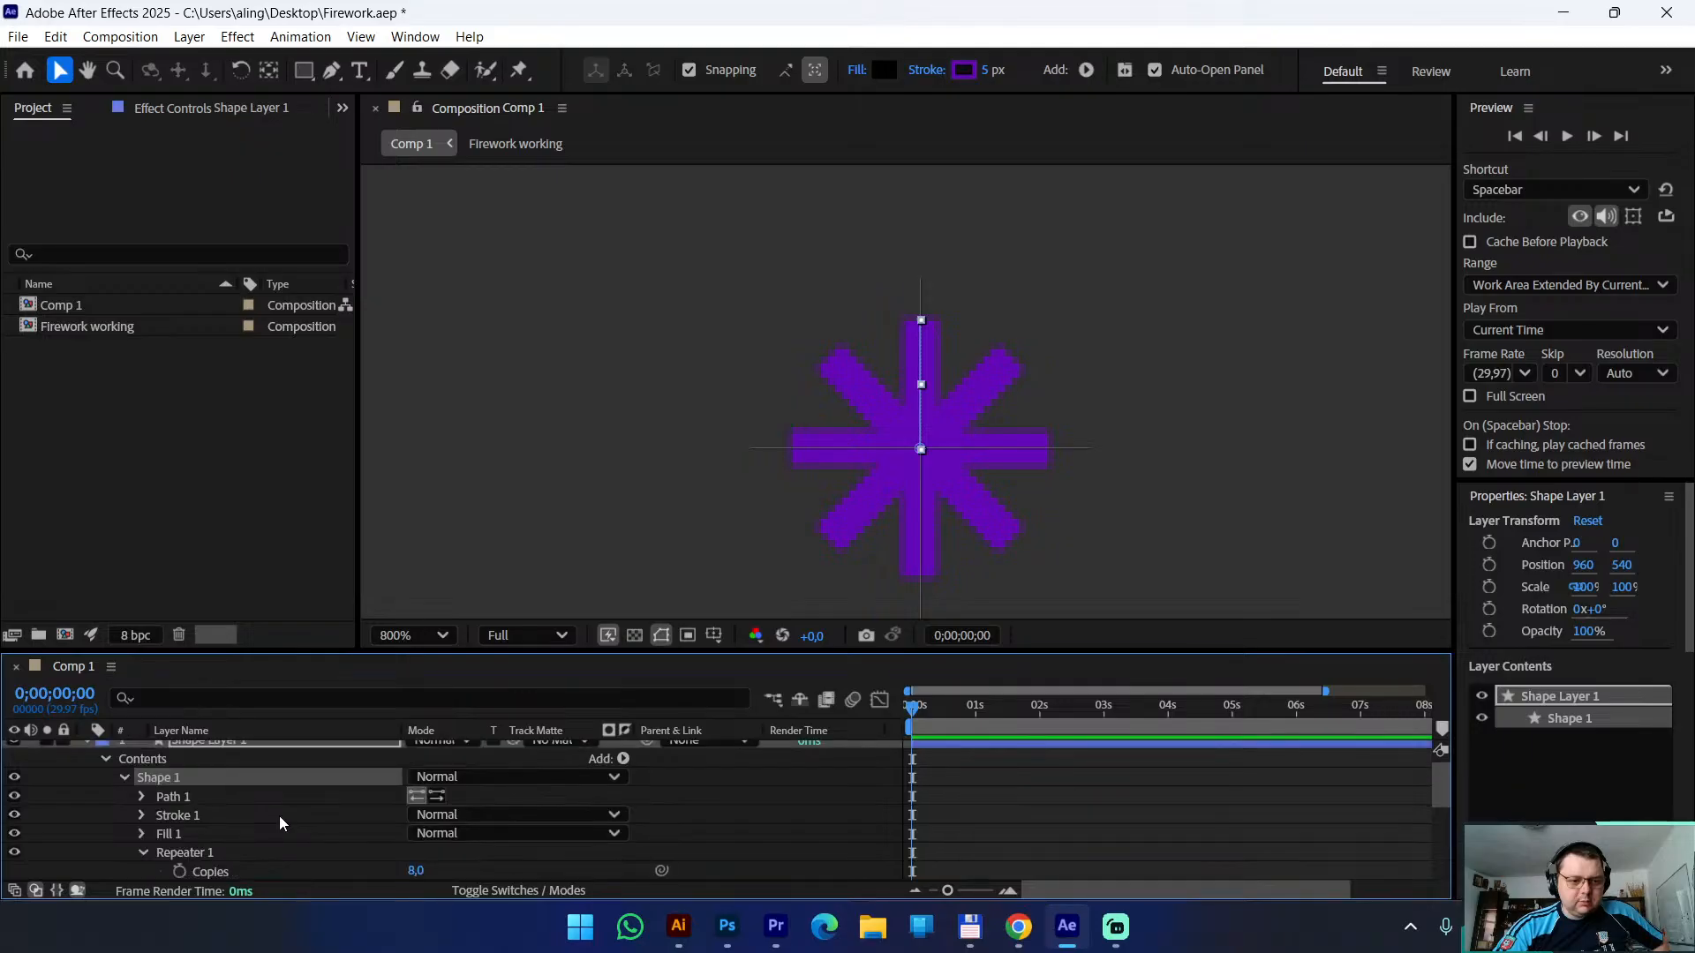
scroll(279, 816, down, 2)
scroll(279, 816, up, 2)
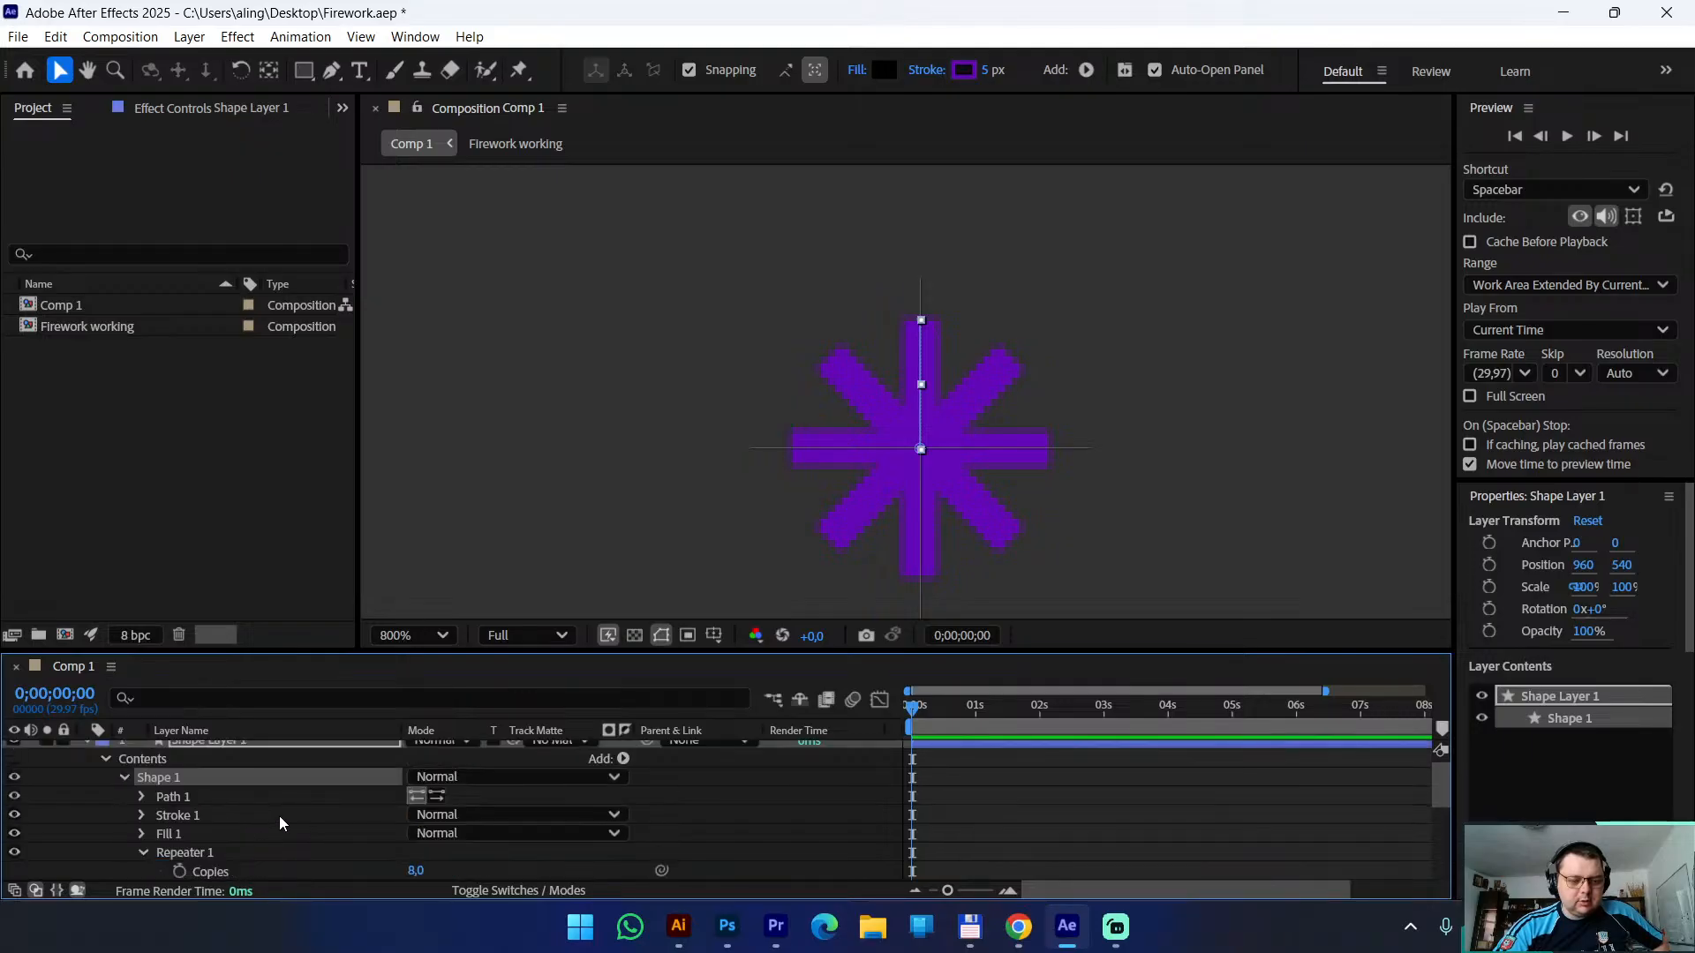
click(141, 796)
click(141, 797)
scroll(275, 825, down, 5)
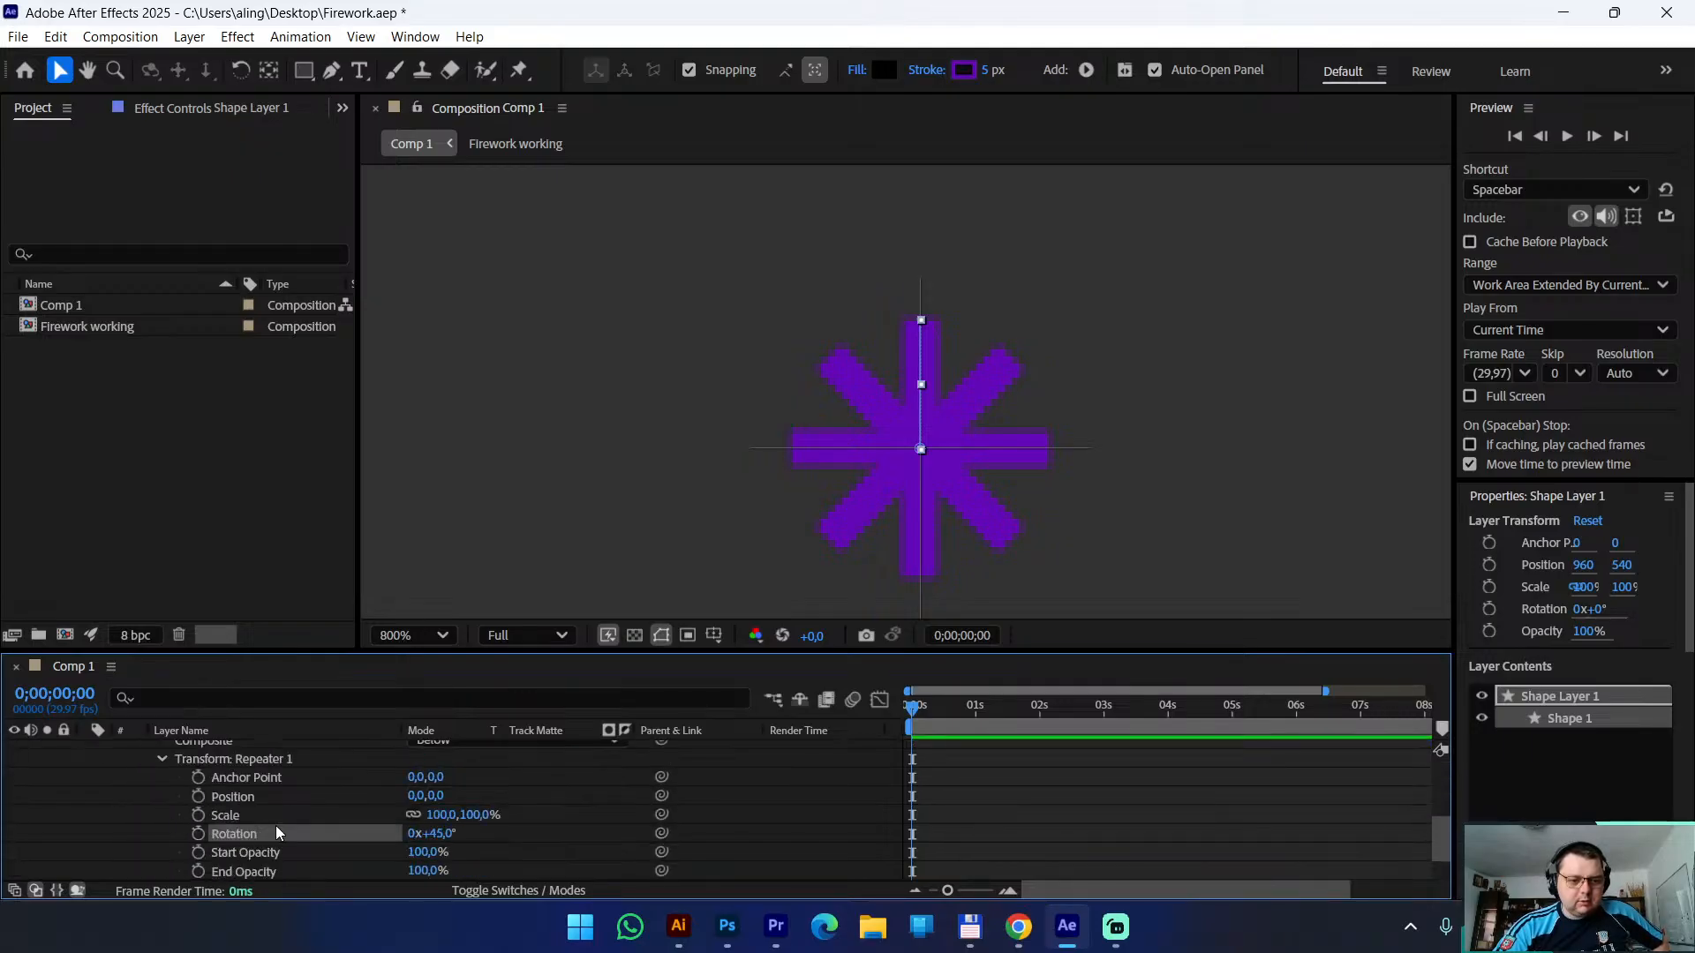
Try shifting the position in Shape 1's transform, and undo the change
click(138, 833)
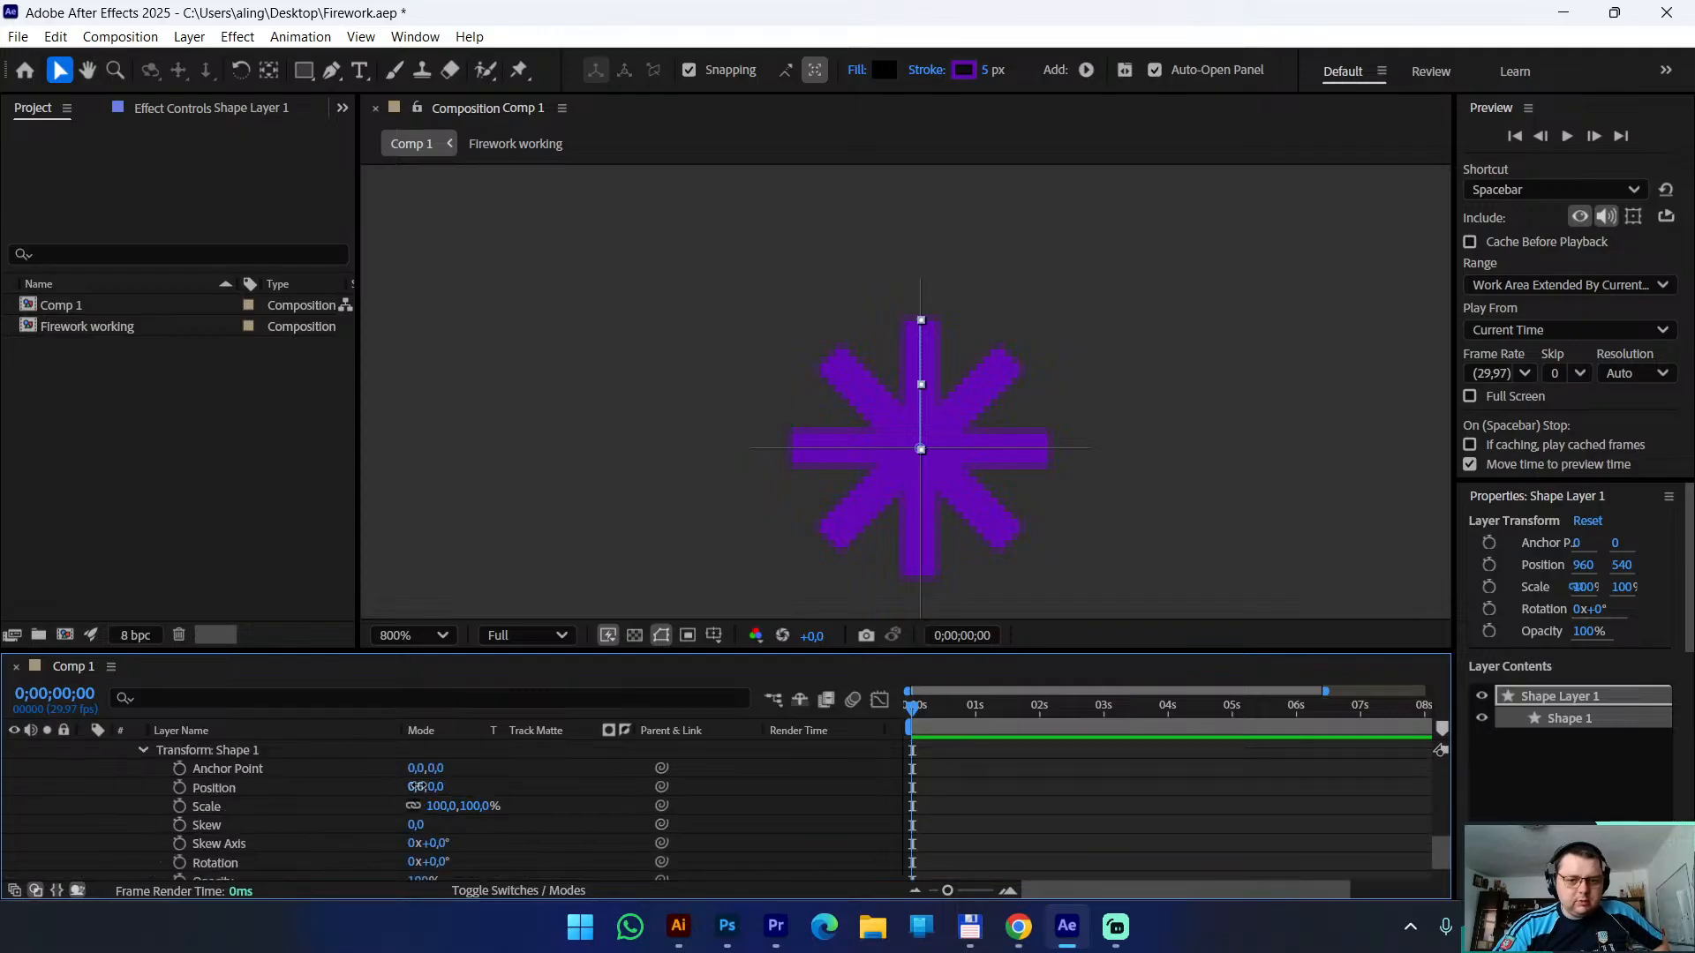
drag(422, 786, 446, 795)
key(ctrl+z)
key(ctrl+z)
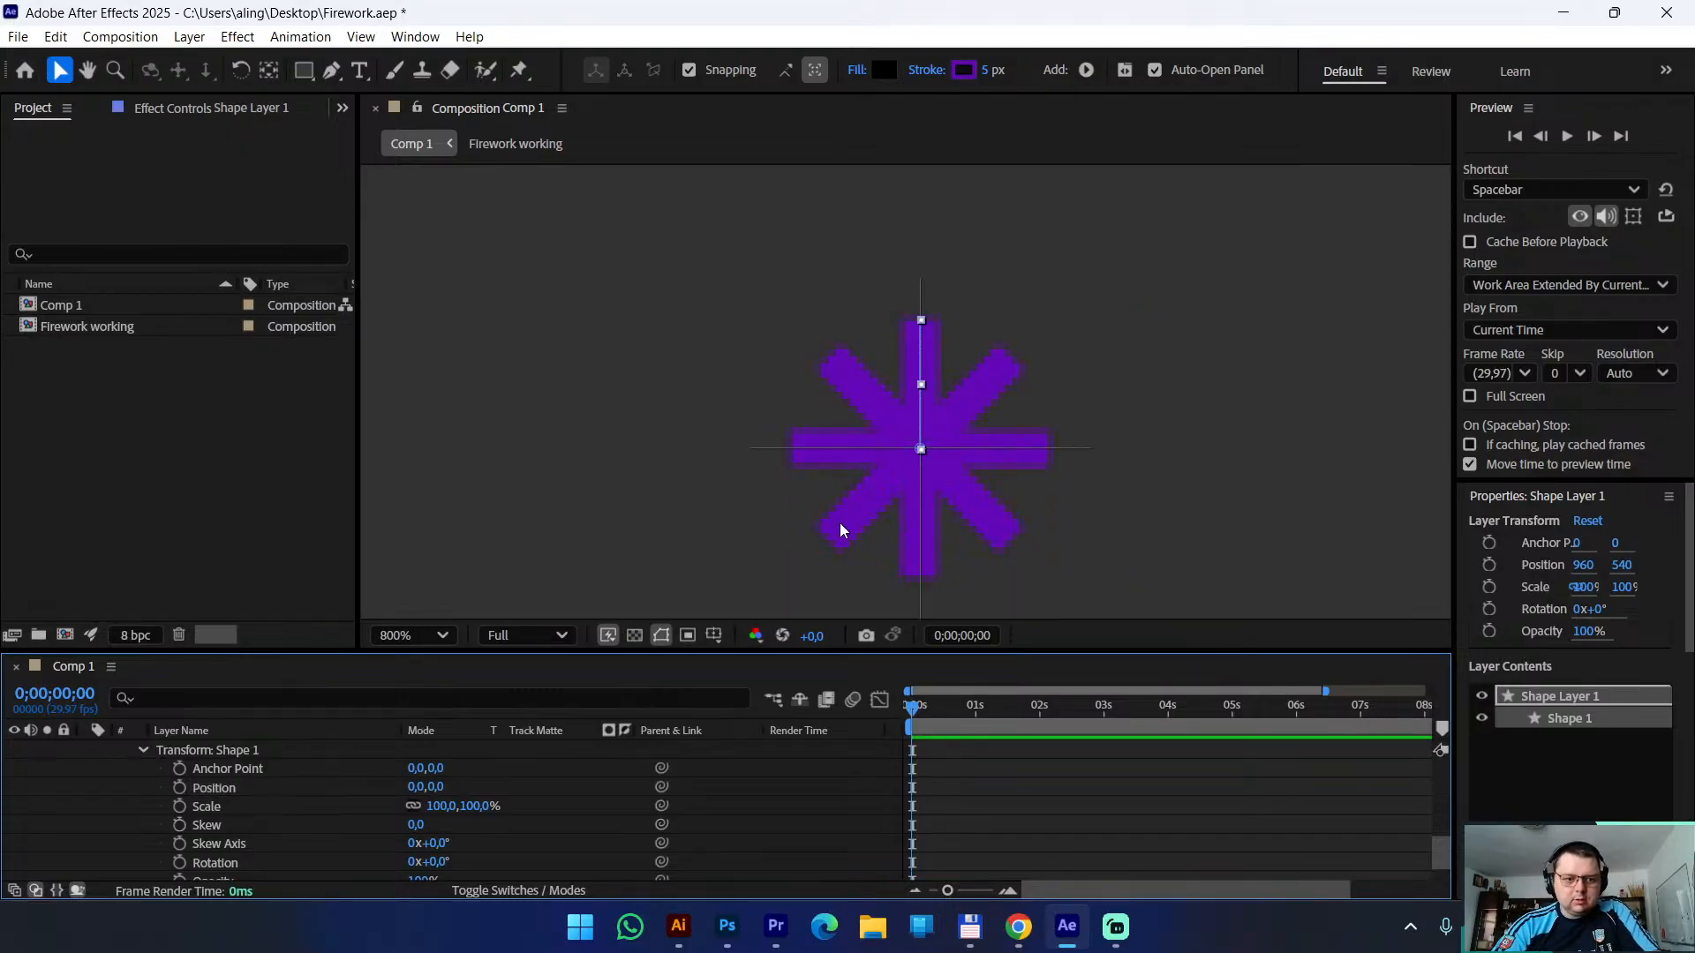
Examine the centre point where the burst's copies meet and compare the Repeater 1 and Shape 1 transform properties
scroll(957, 491, down, 3)
scroll(923, 410, up, 3)
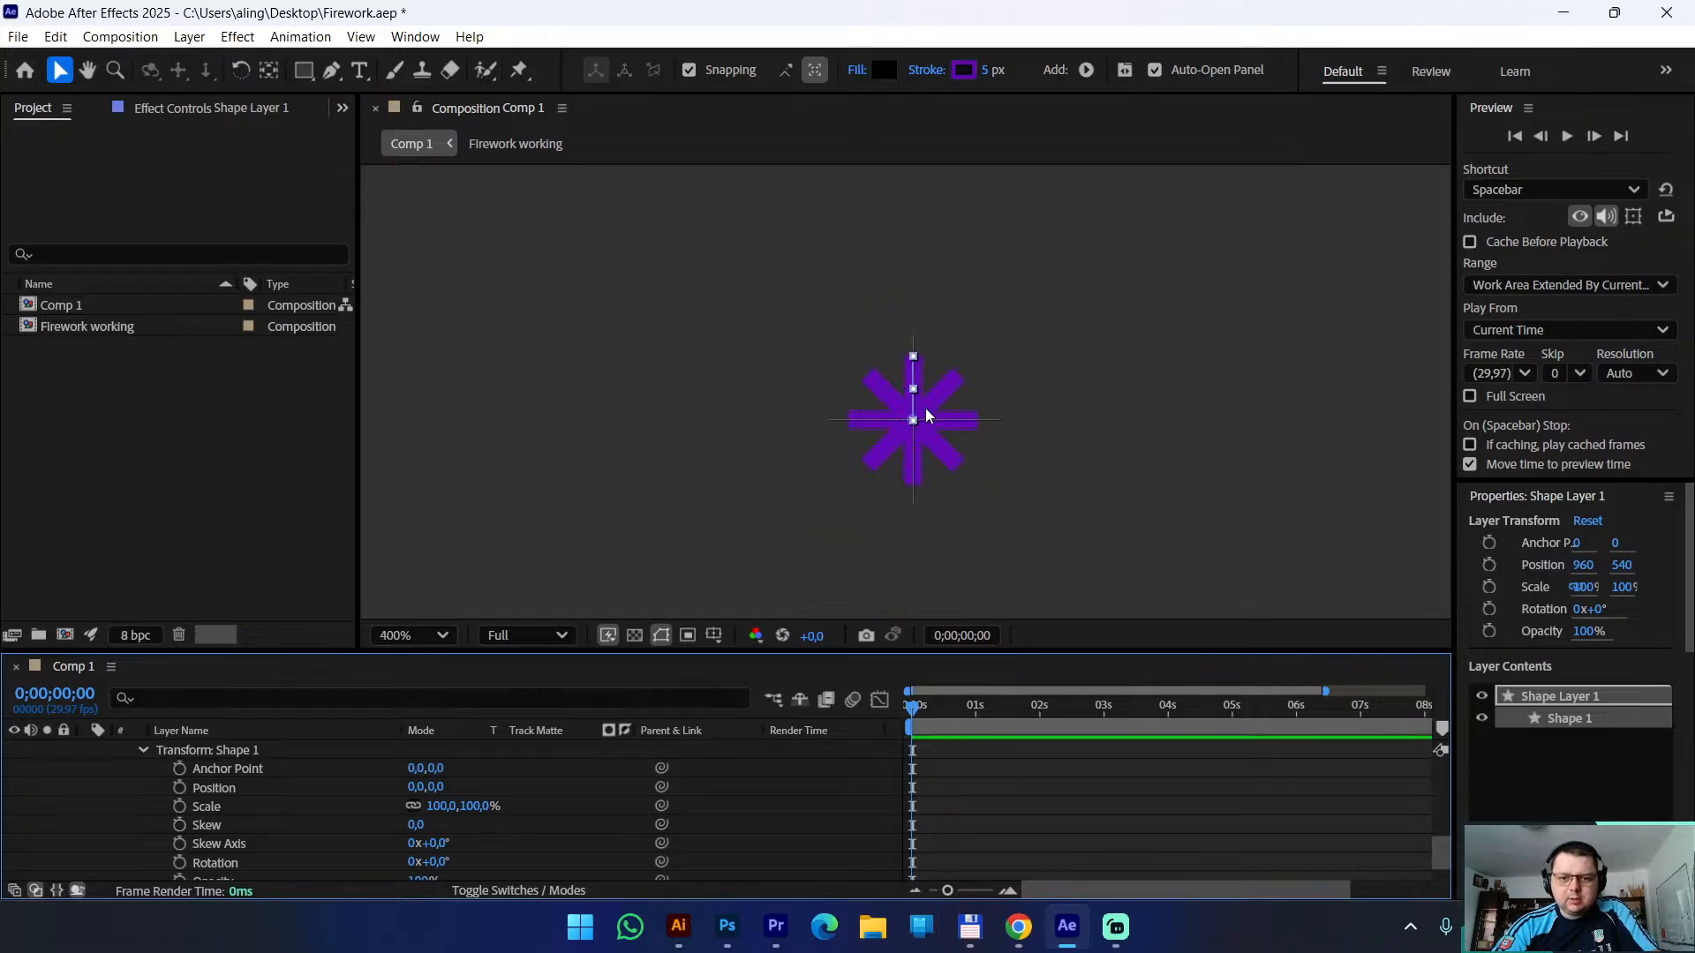
scroll(929, 507, up, 1)
scroll(938, 549, down, 1)
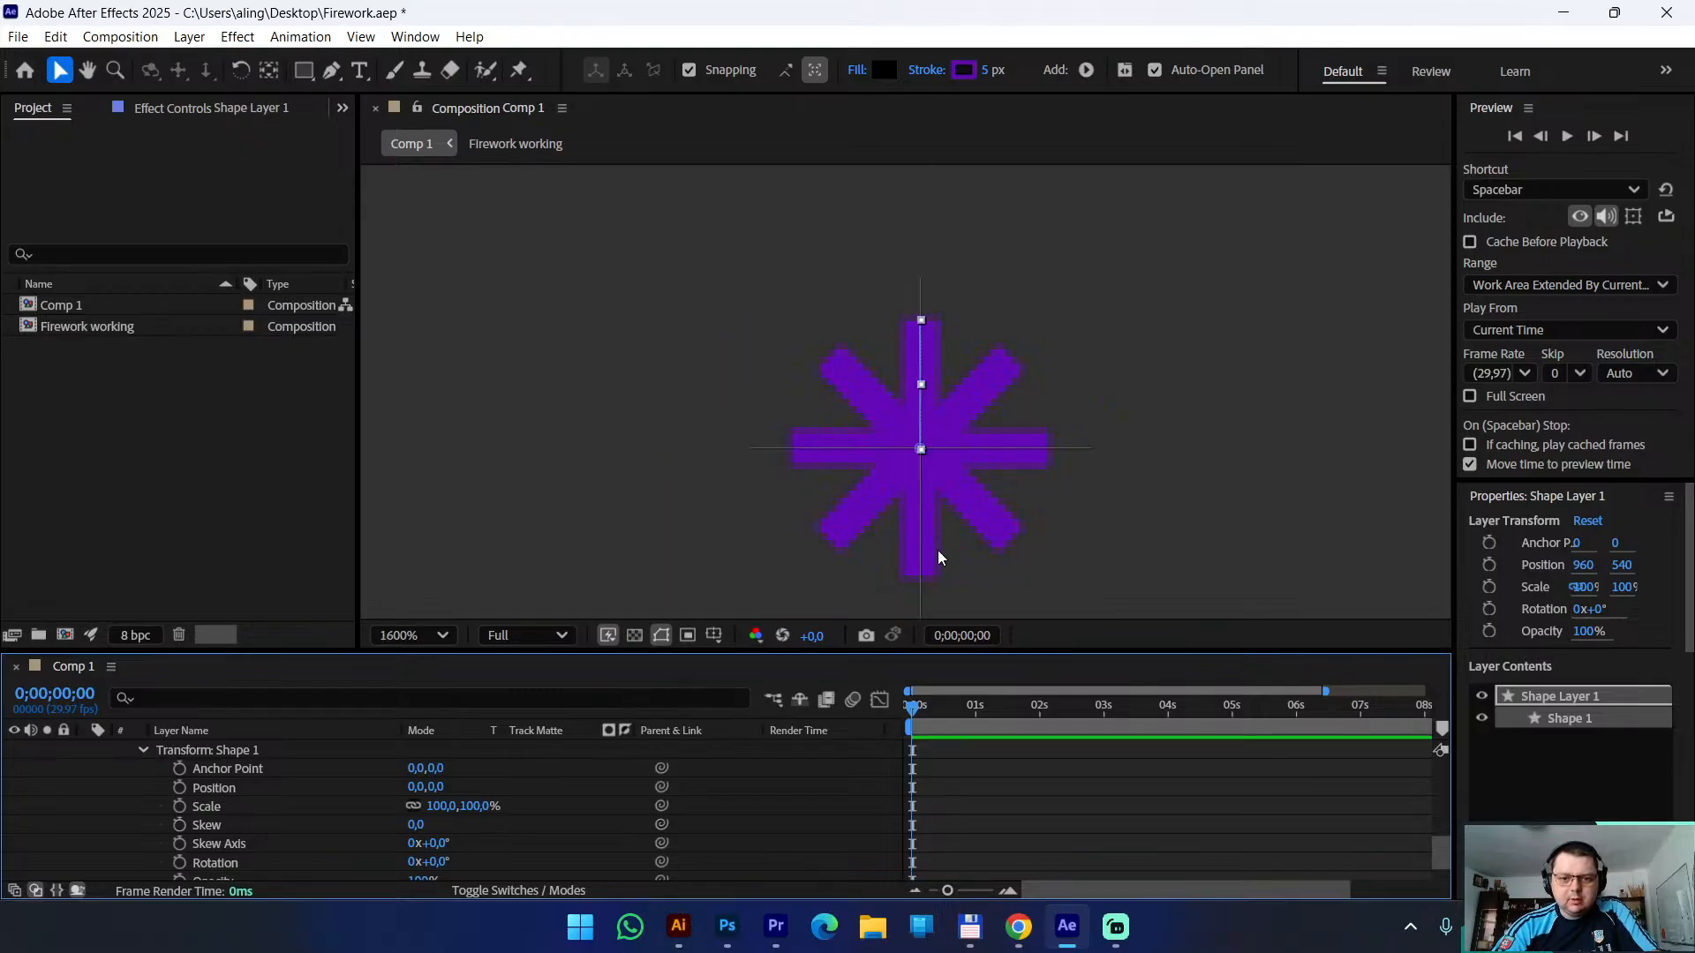
scroll(939, 550, up, 1)
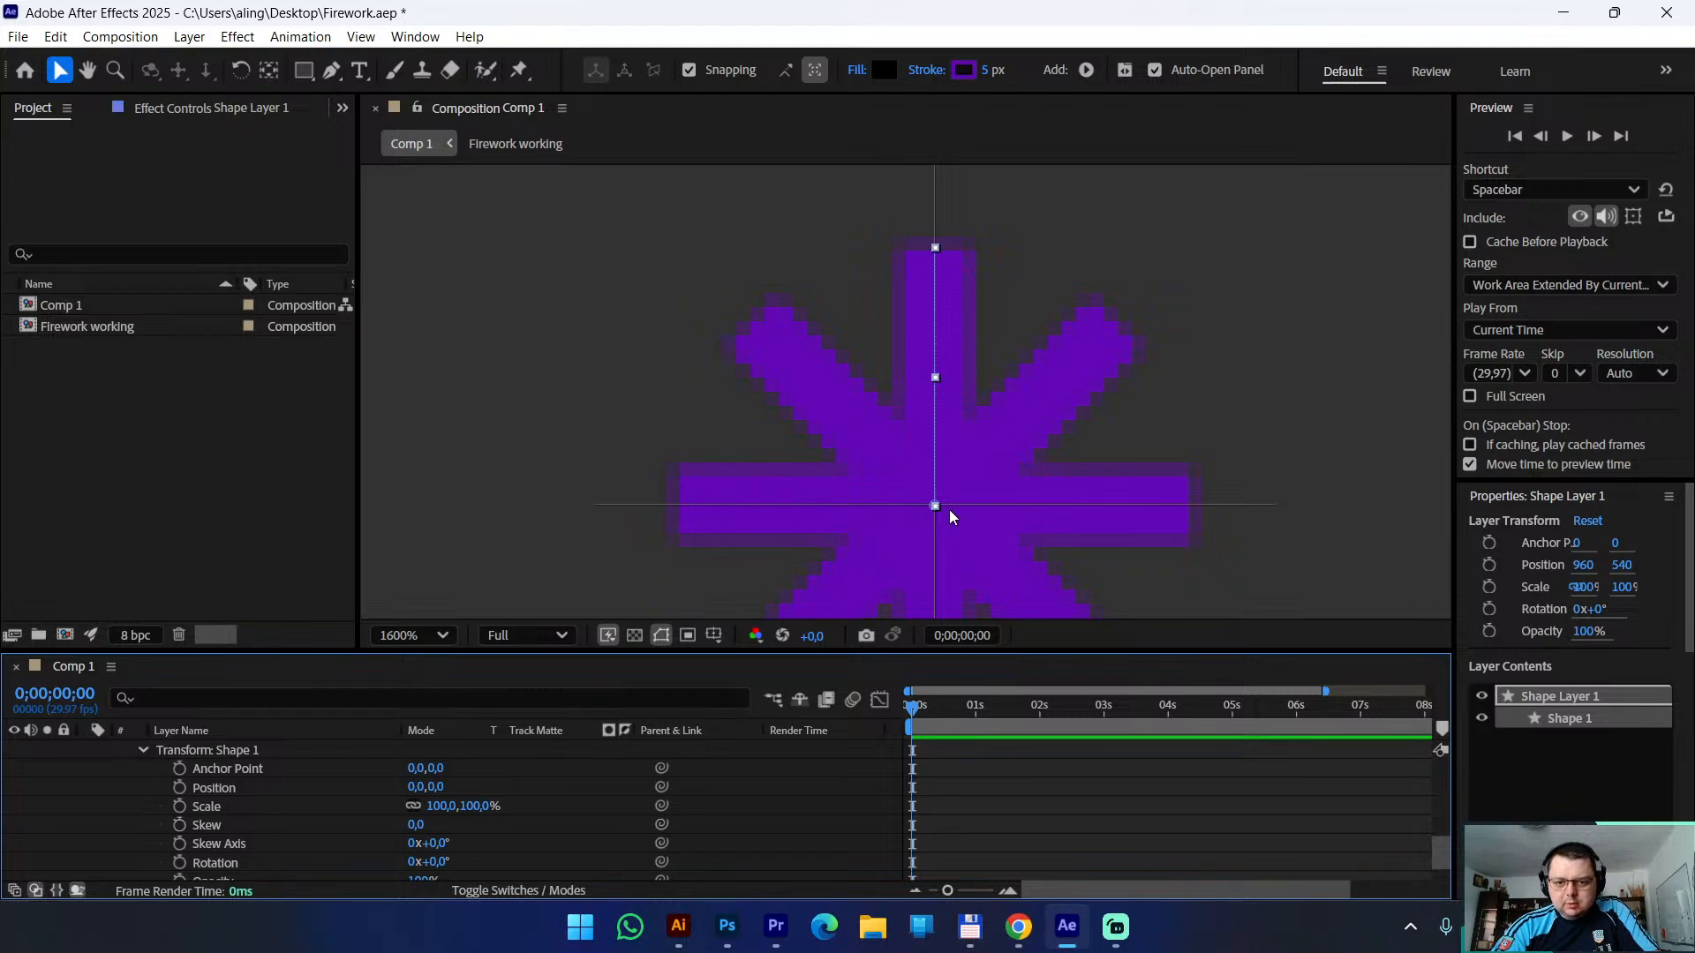
scroll(949, 511, down, 1)
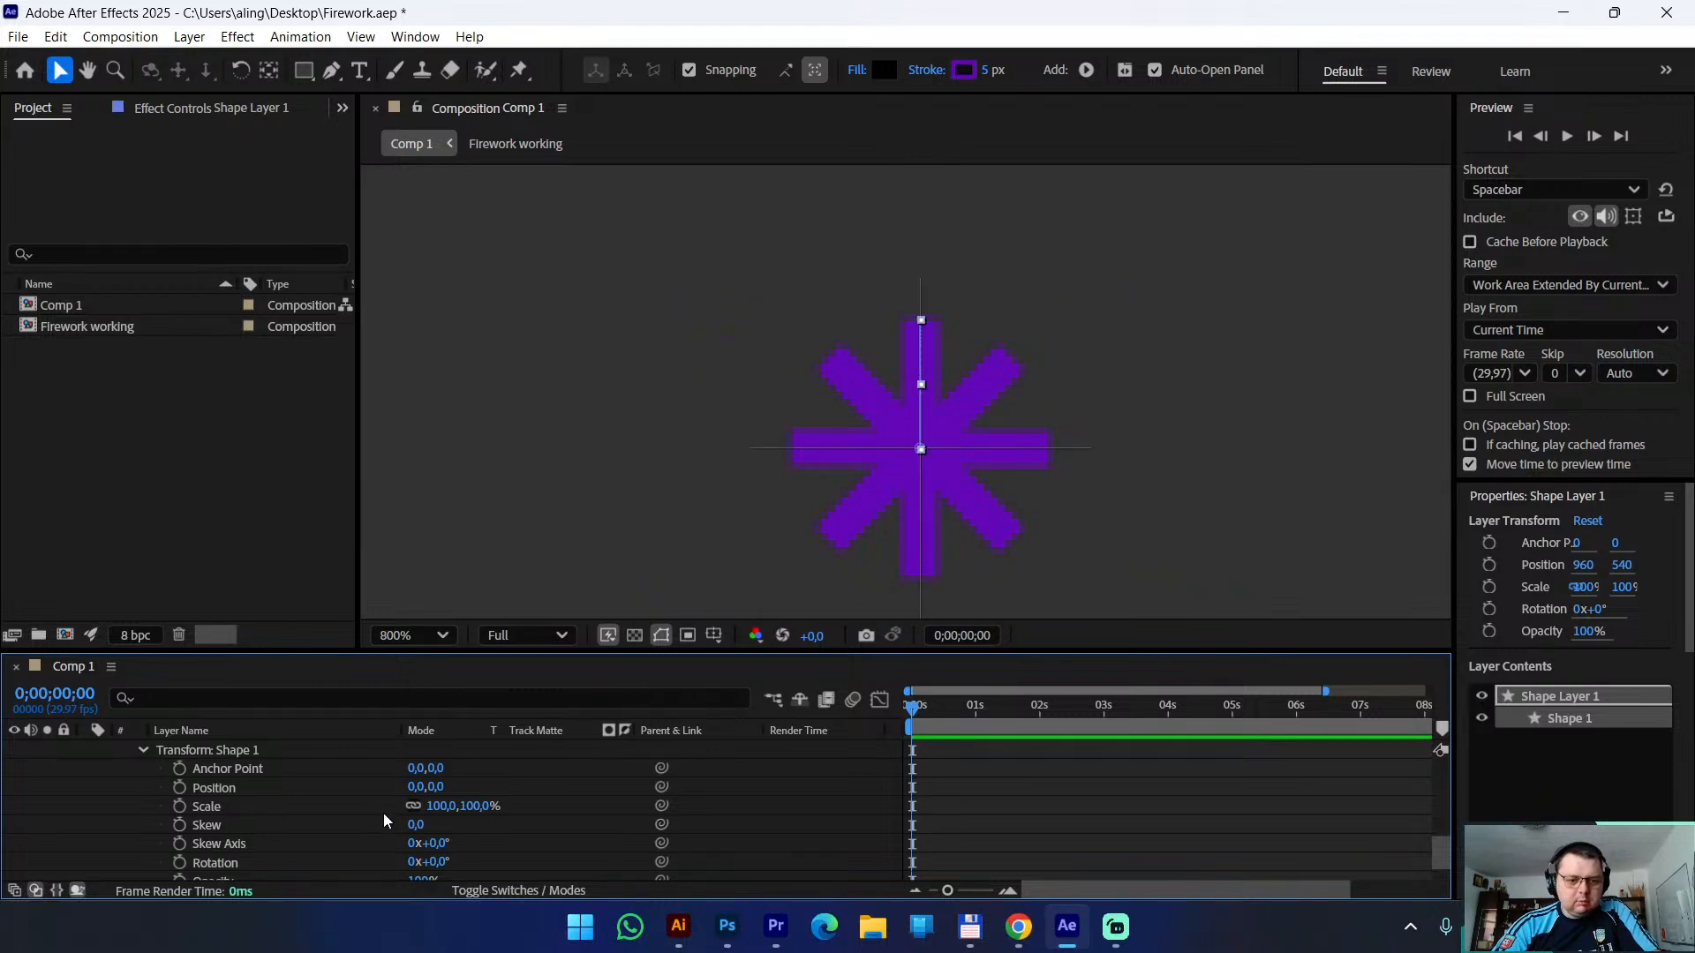
scroll(345, 797, up, 2)
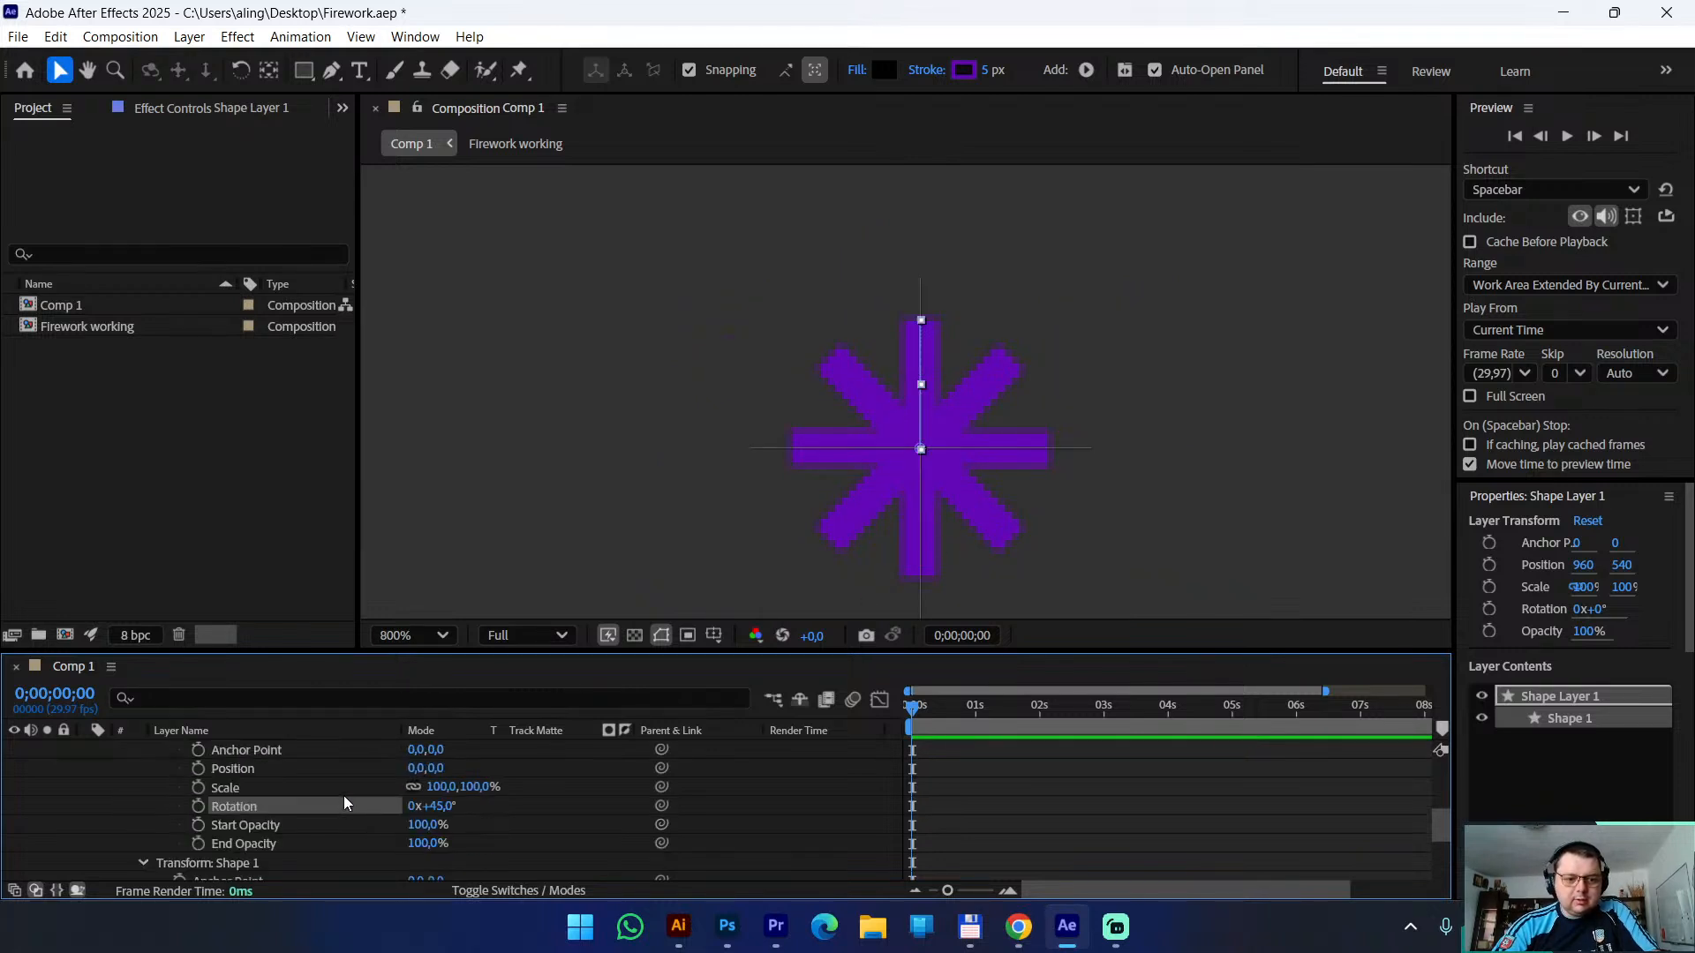
scroll(344, 797, down, 2)
scroll(342, 796, up, 6)
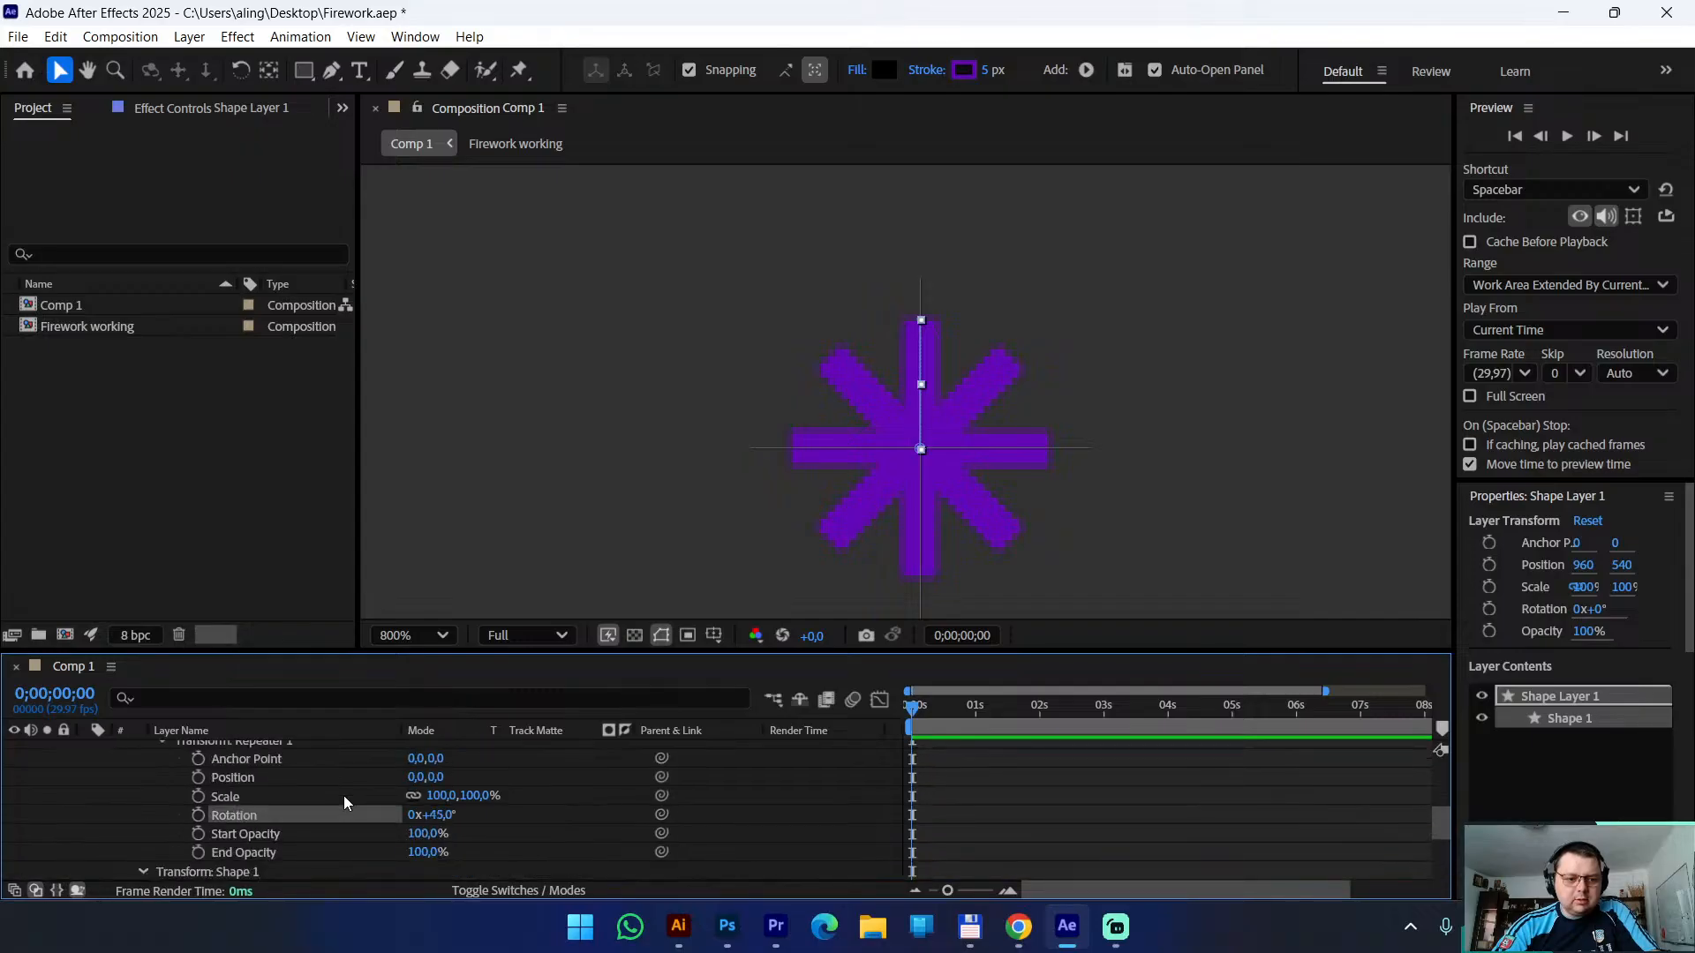
Collapse Shape Layer 1, open the Firework working composition and expand the Repeater 1 transform of its Firework Repeater layer
click(86, 750)
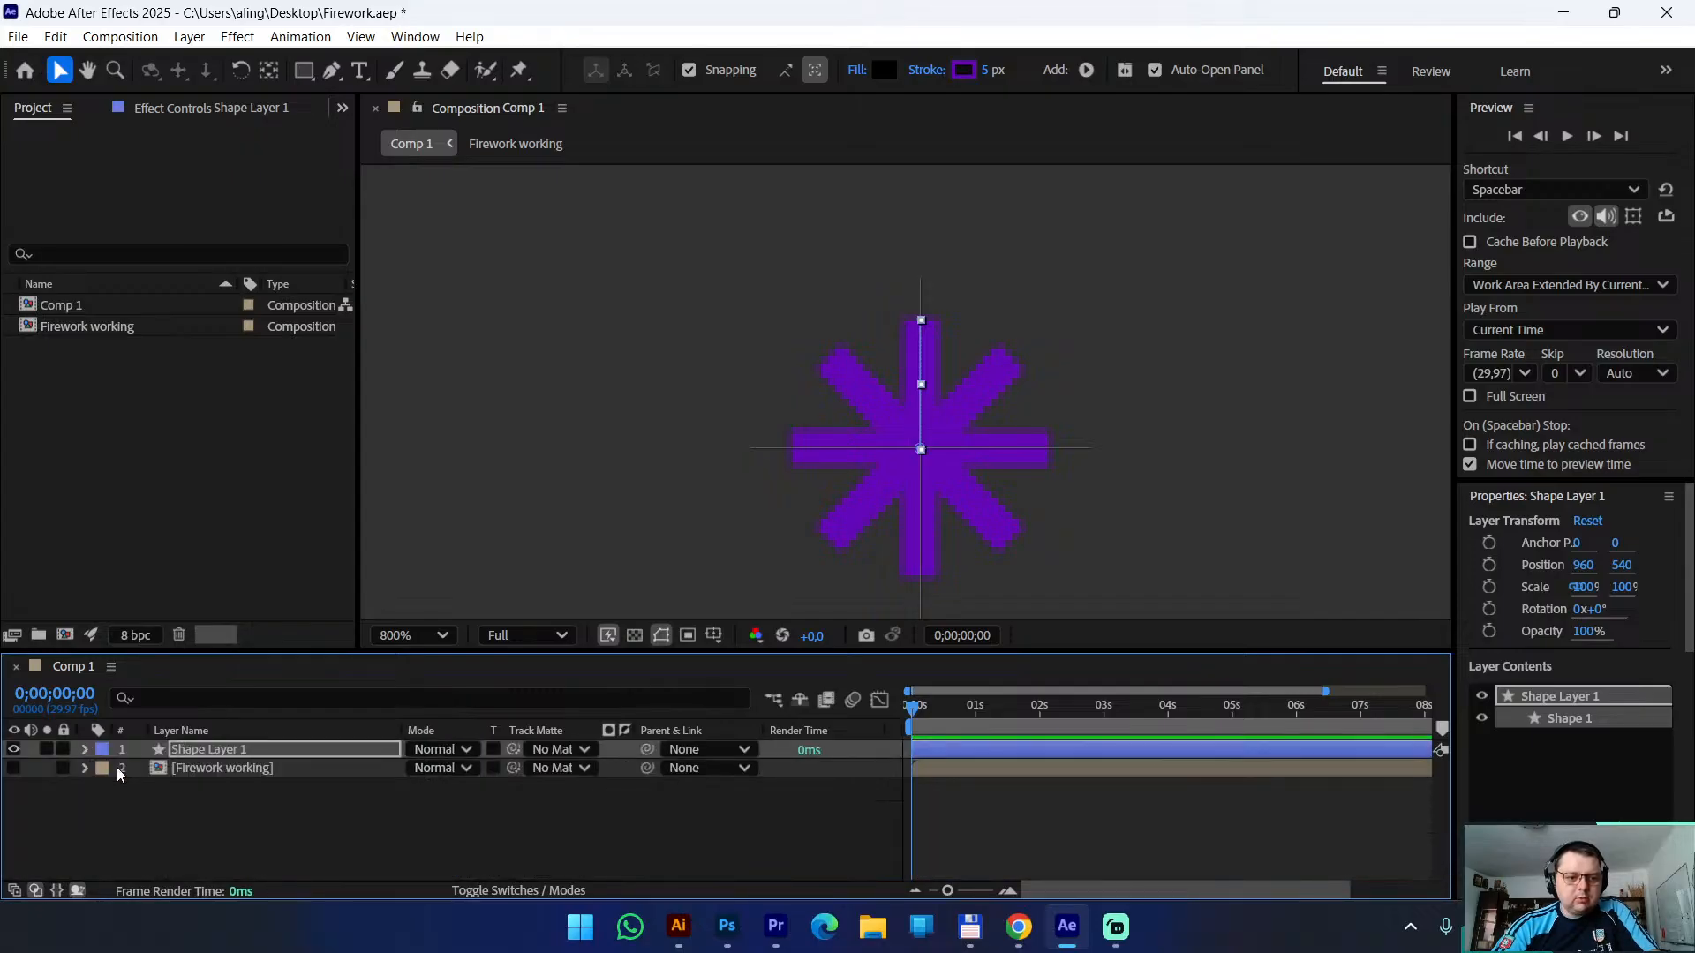
double_click(216, 767)
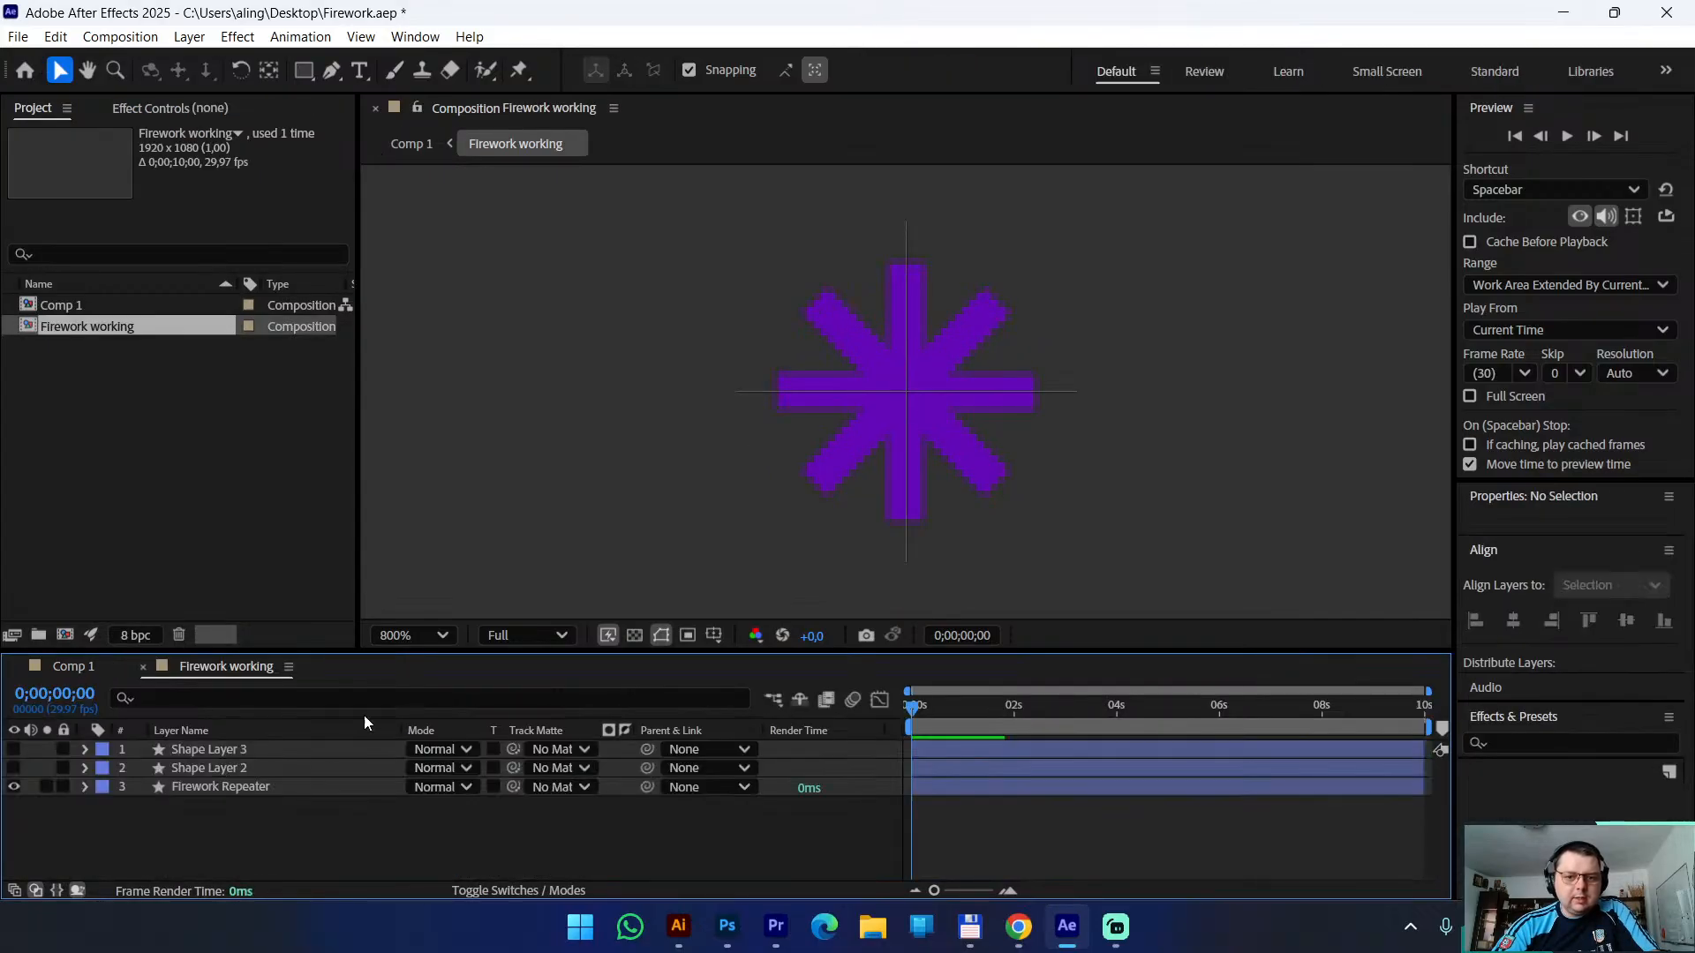
click(226, 782)
click(86, 786)
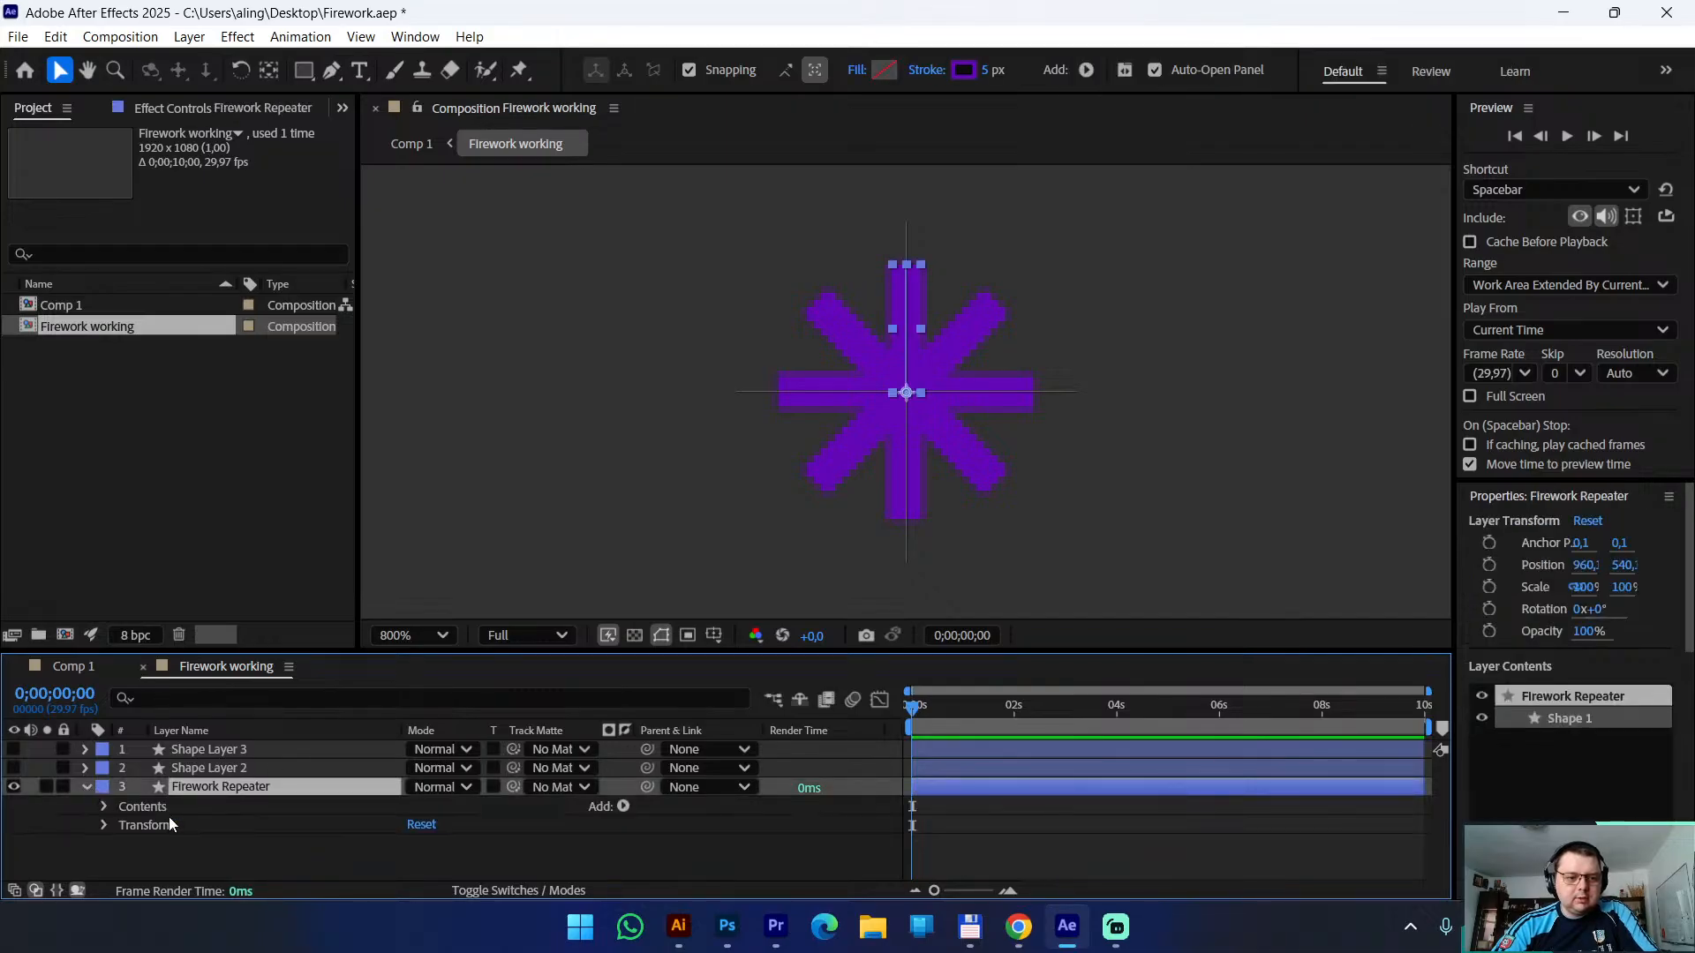
click(104, 808)
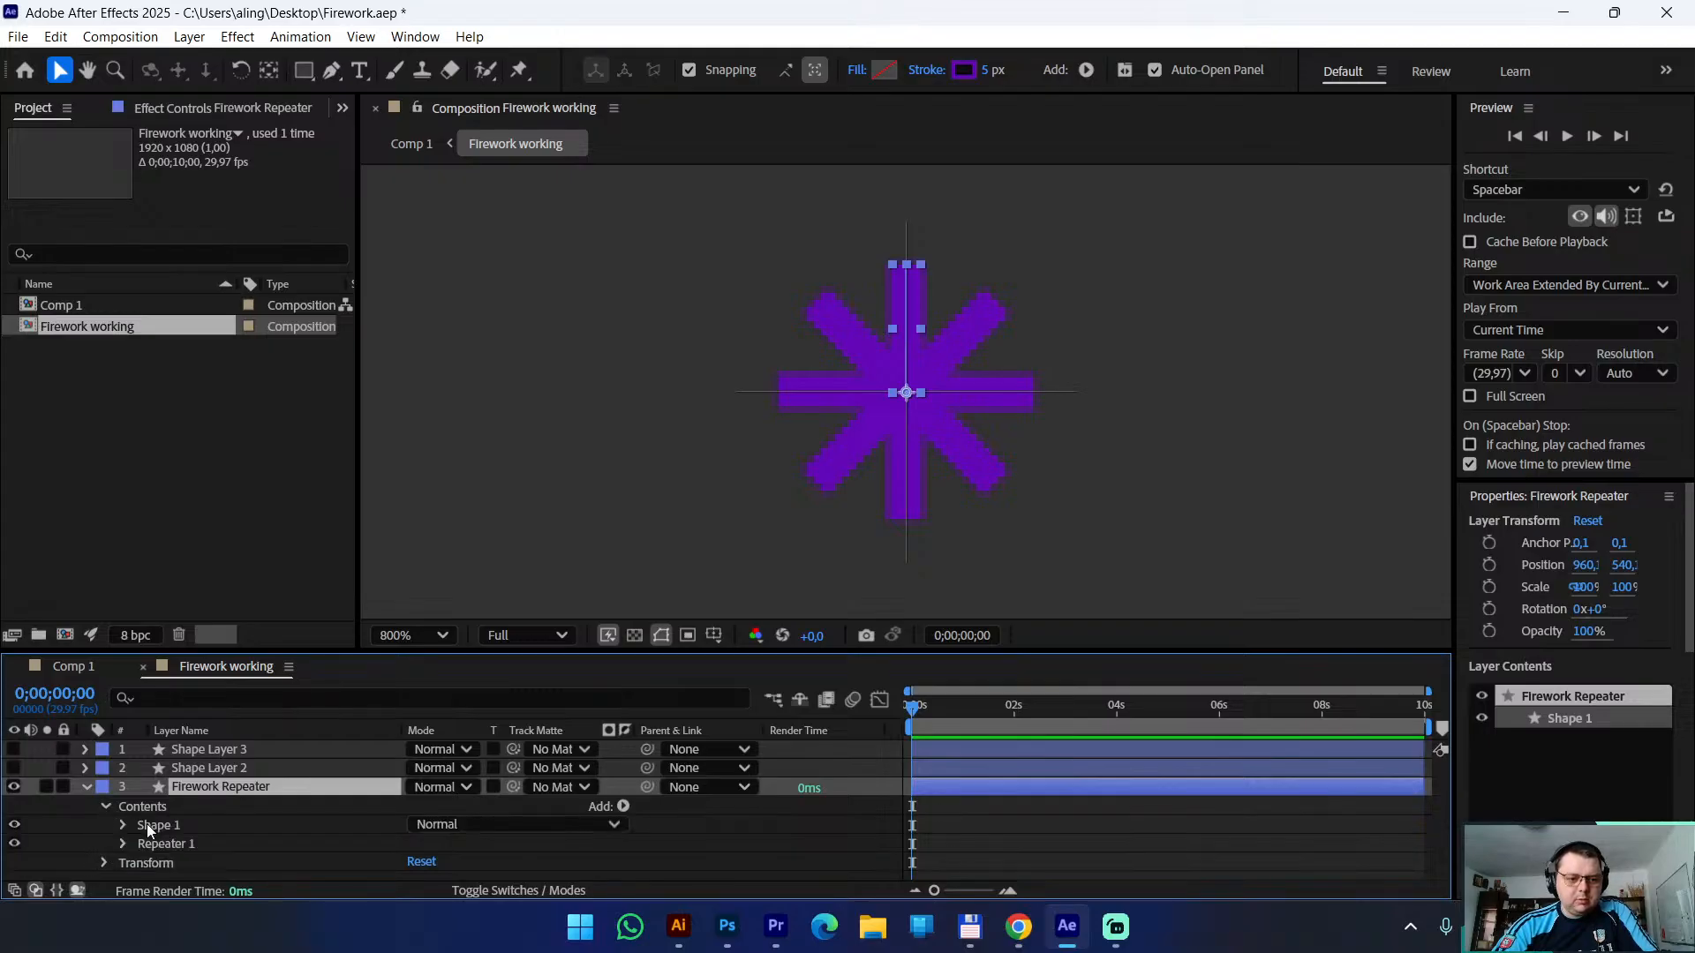
click(125, 844)
scroll(290, 839, down, 2)
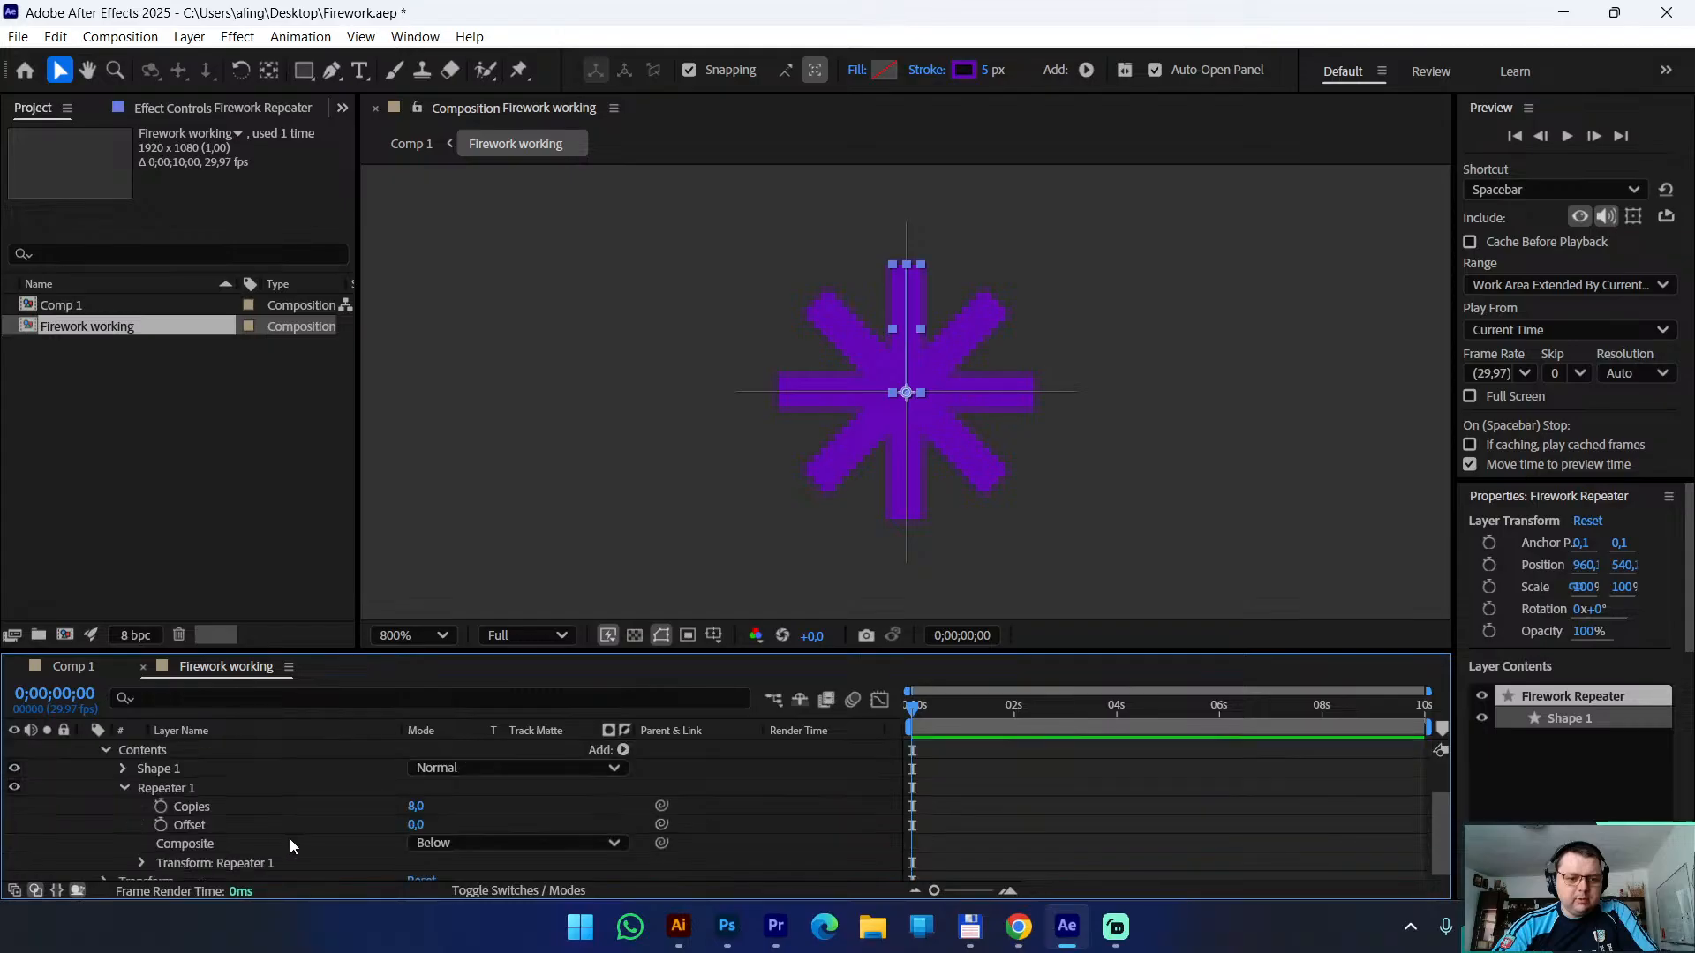
click(141, 853)
scroll(184, 851, down, 3)
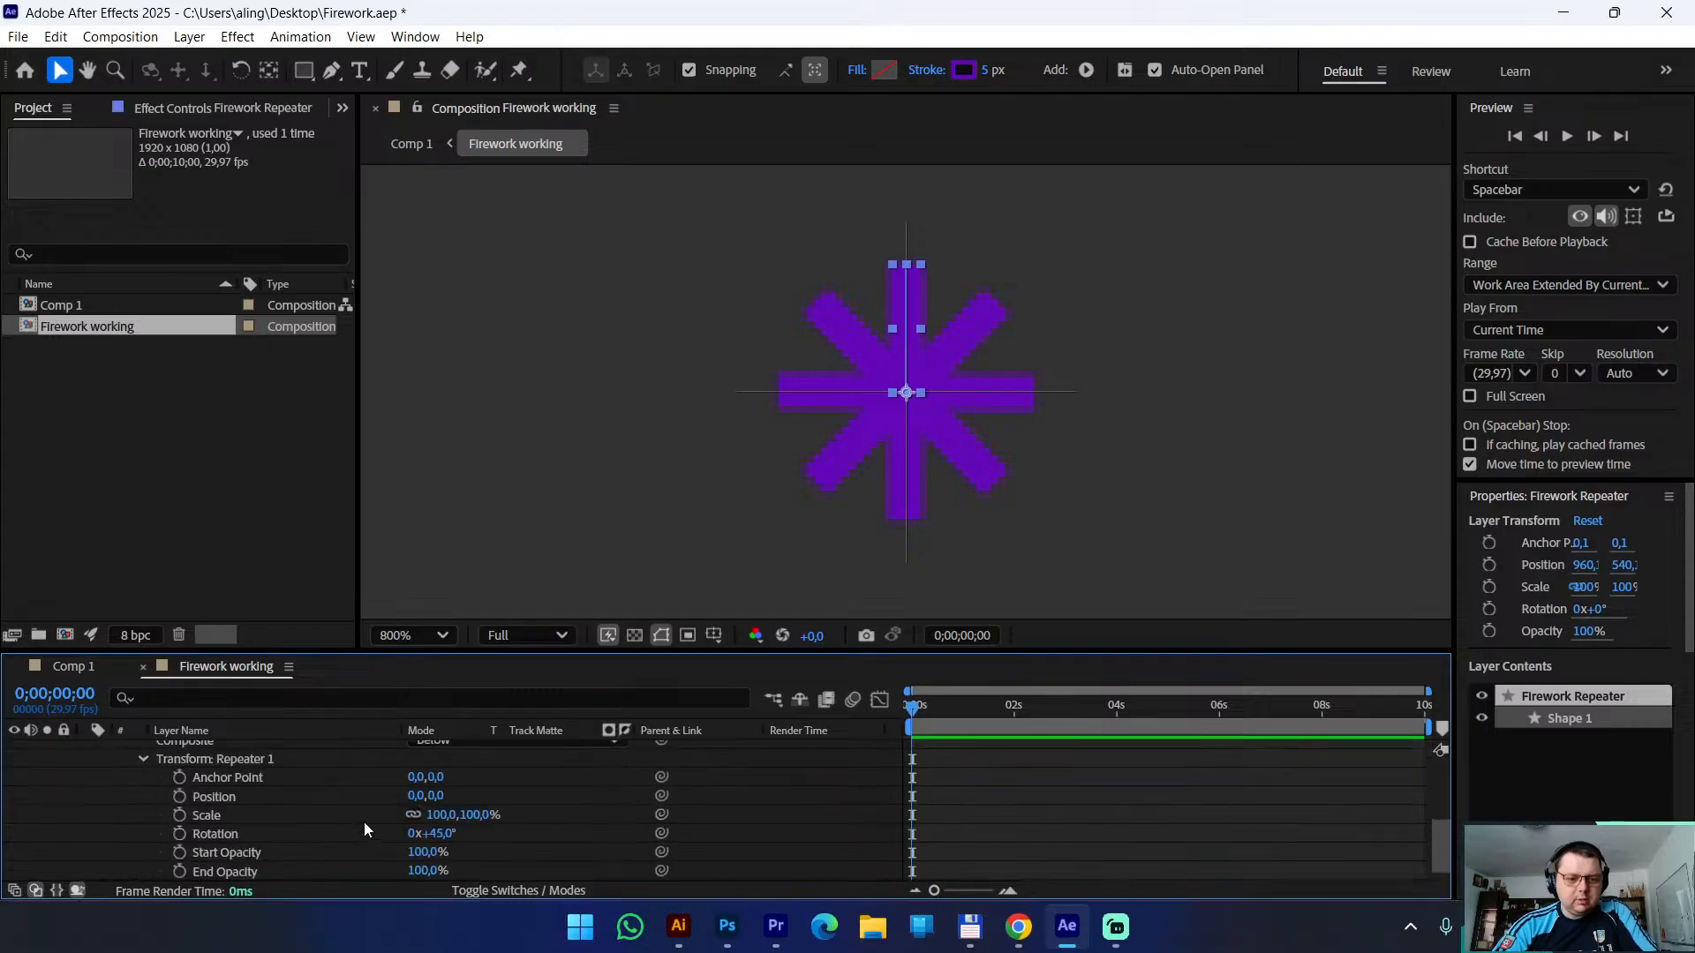
Try offsetting the horizontal and vertical position in Firework Repeater's Repeater 1 transform, undoing each change
drag(414, 795, 430, 795)
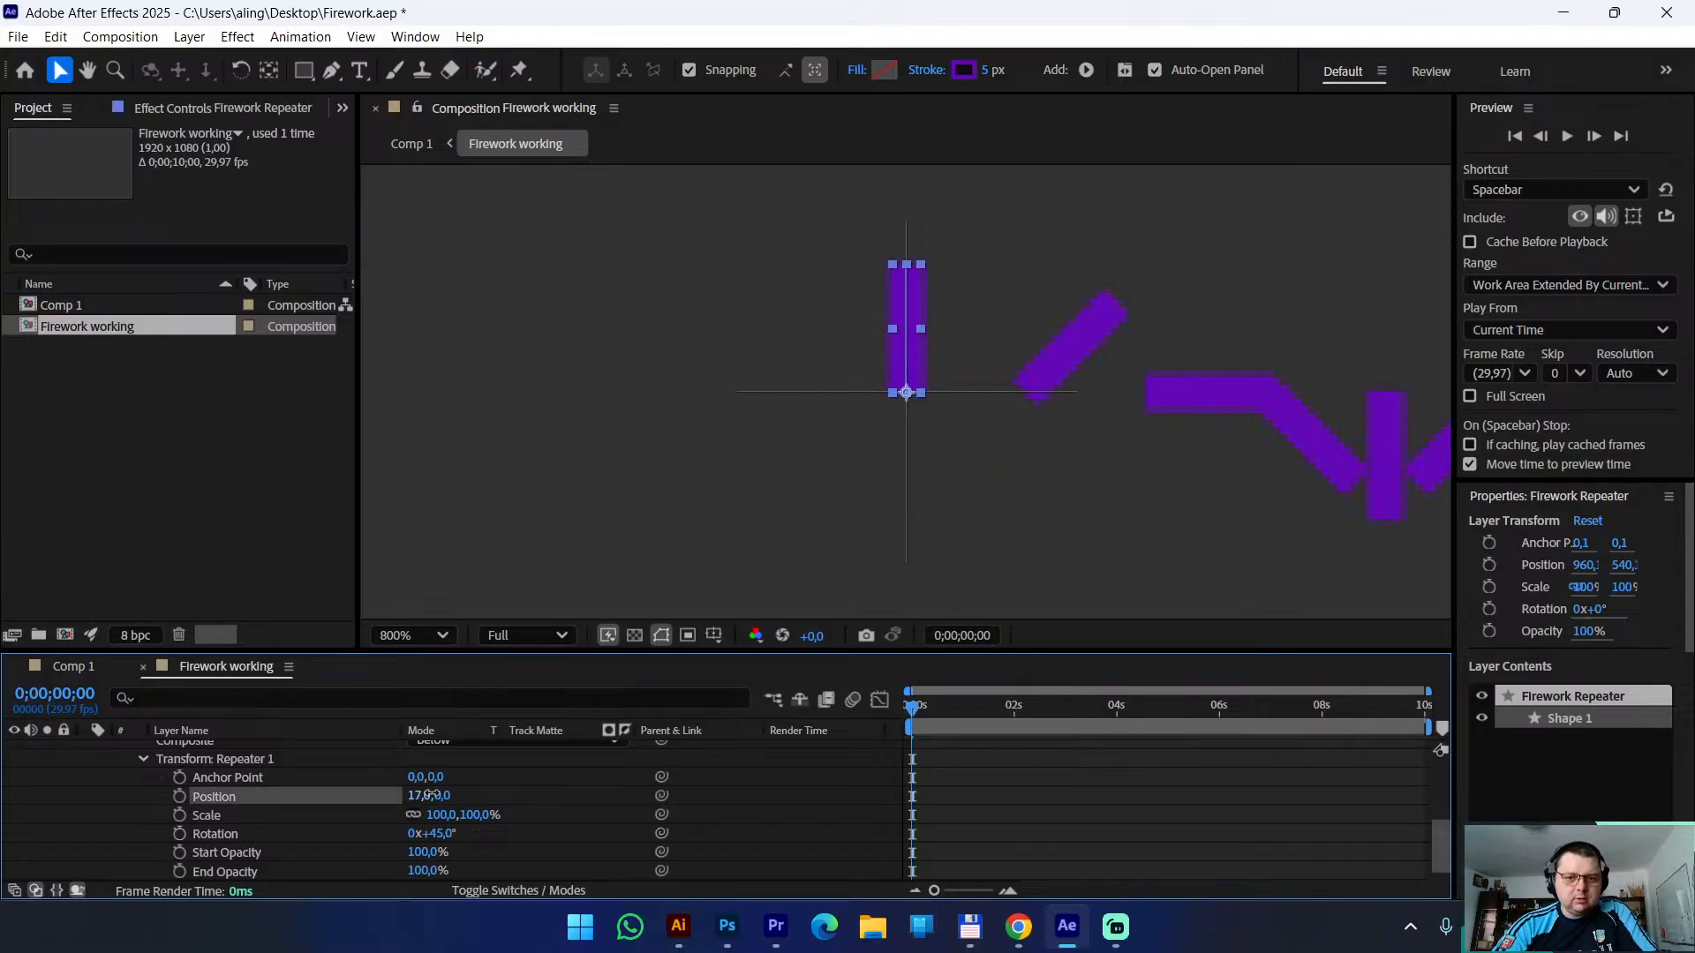
key(ctrl+z)
scroll(925, 565, down, 1)
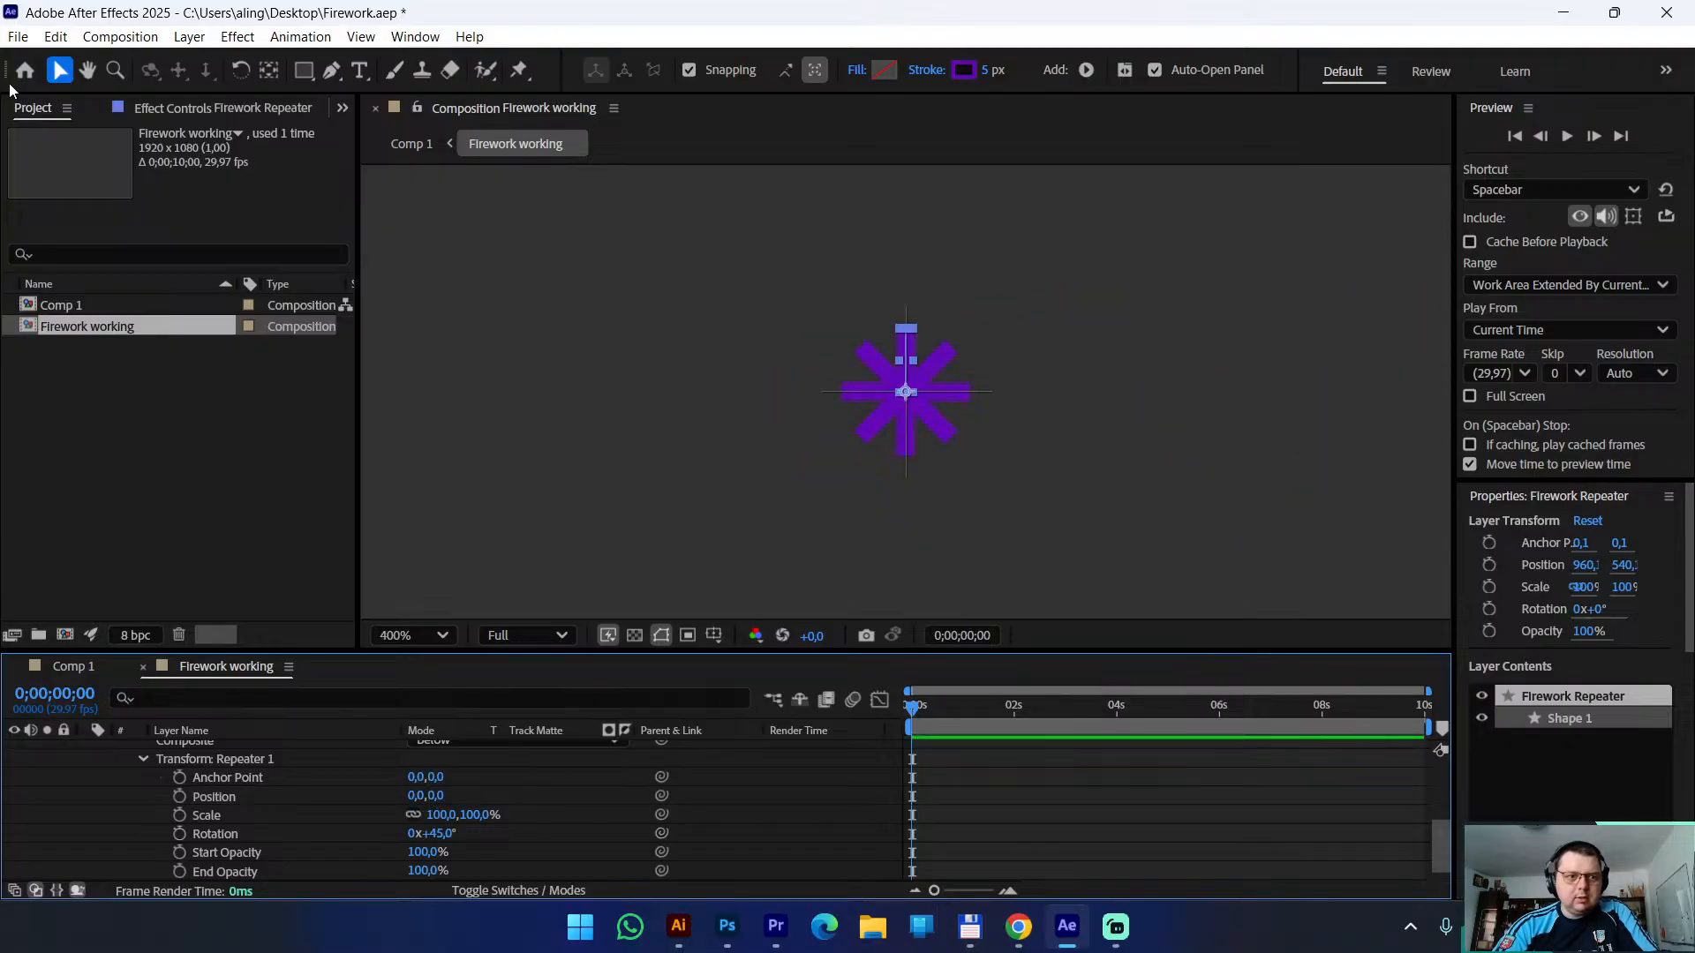
click(553, 485)
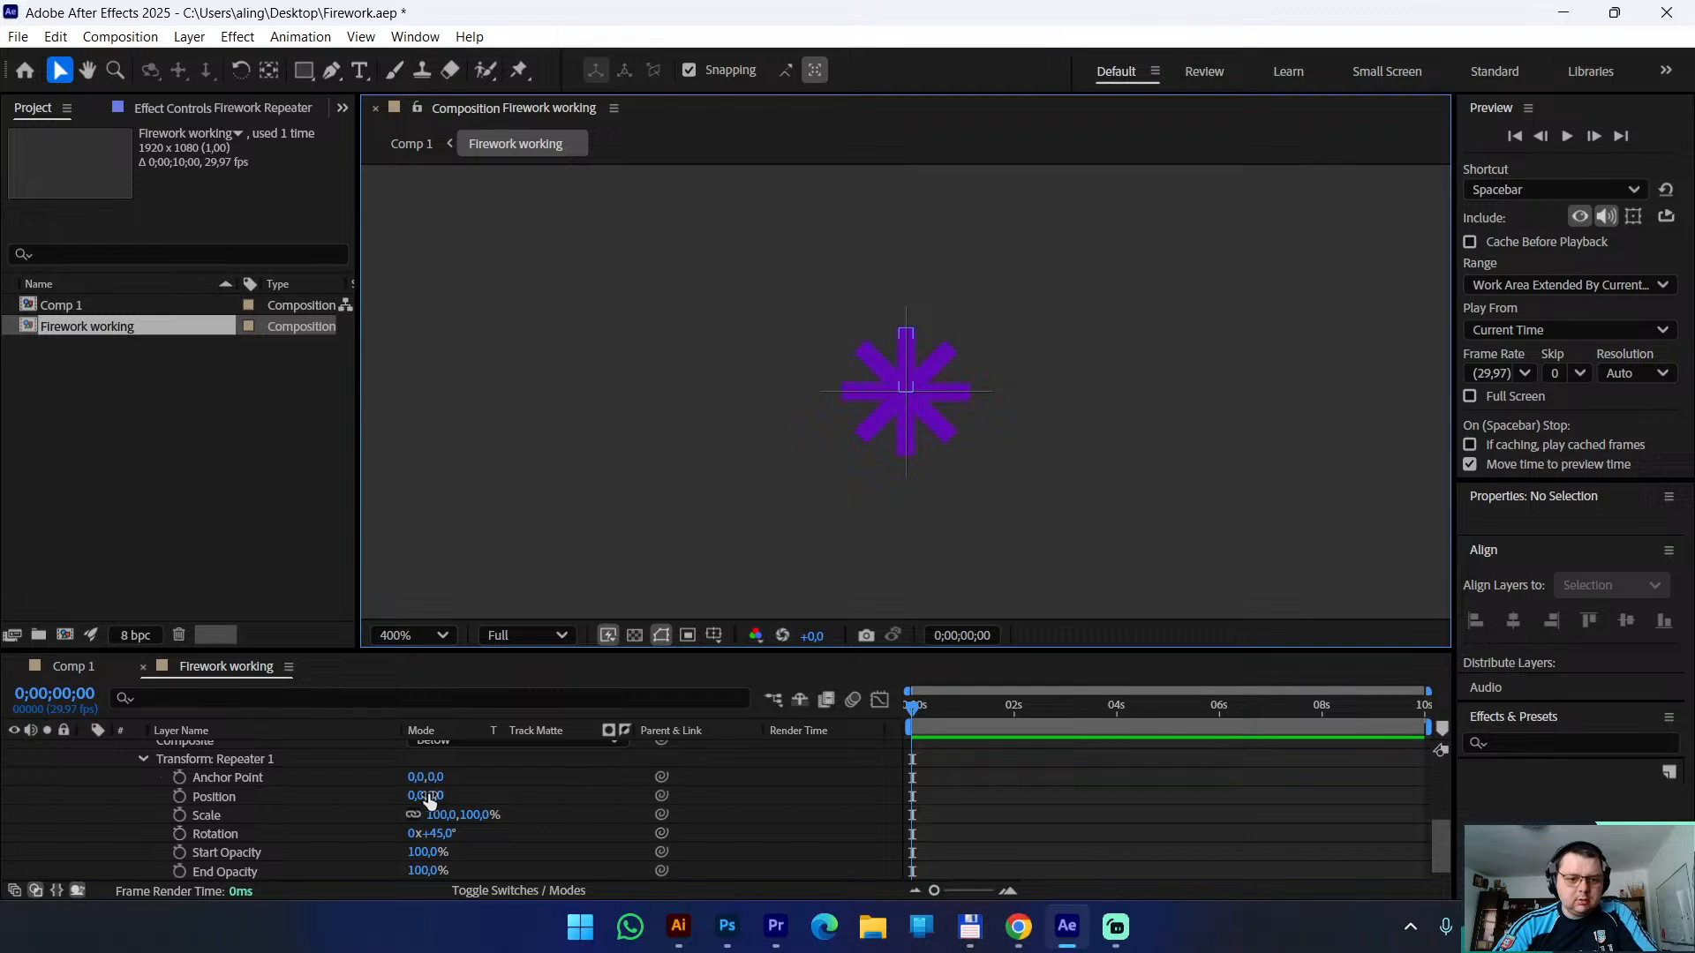
drag(434, 800, 423, 798)
key(ctrl+z)
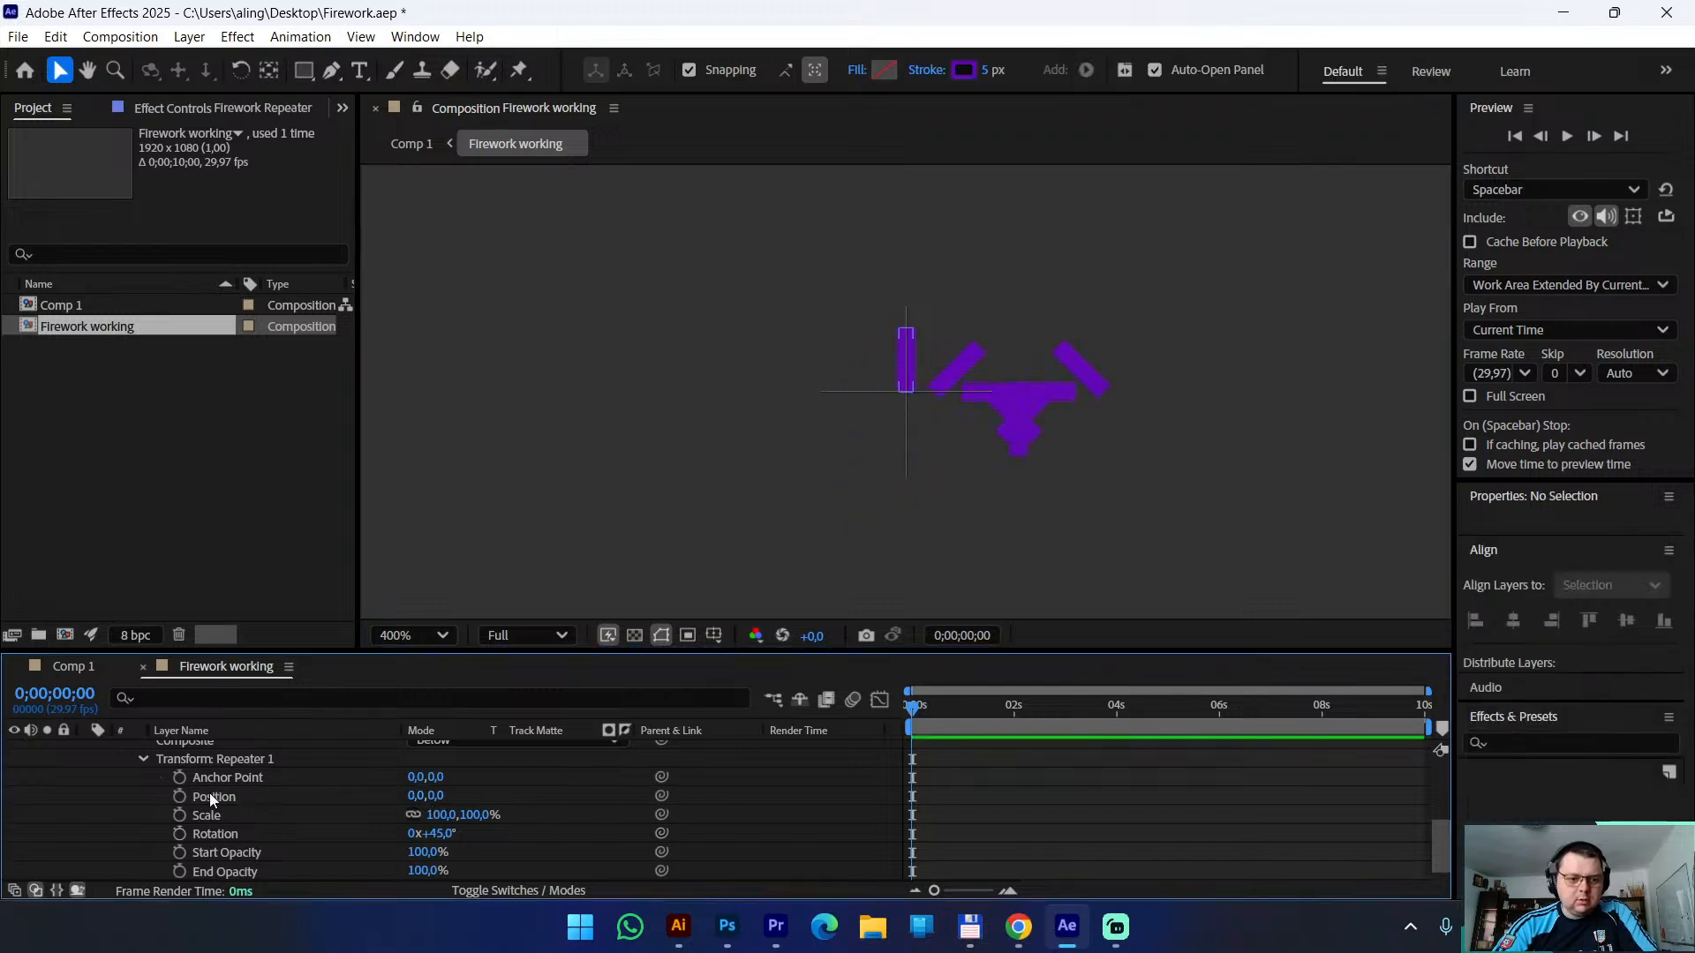
Set the vertical anchor point in Firework Repeater's Shape 1 transform to 24 to spread the copies outward from the centre
click(142, 760)
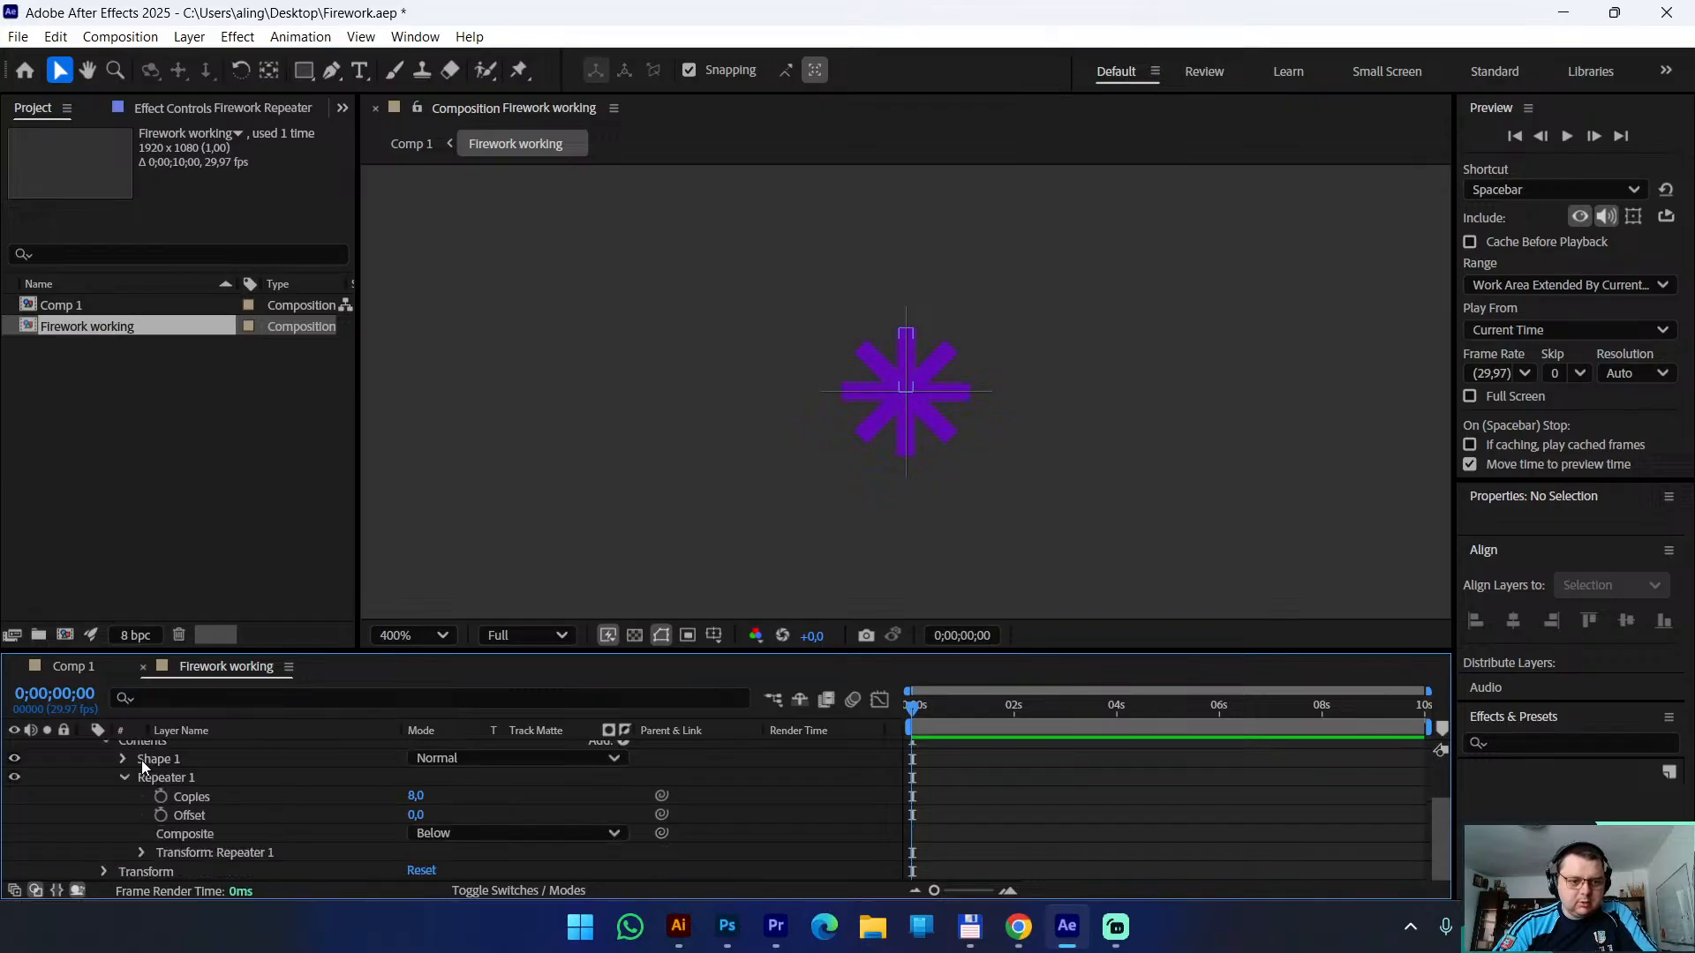
scroll(214, 826, up, 1)
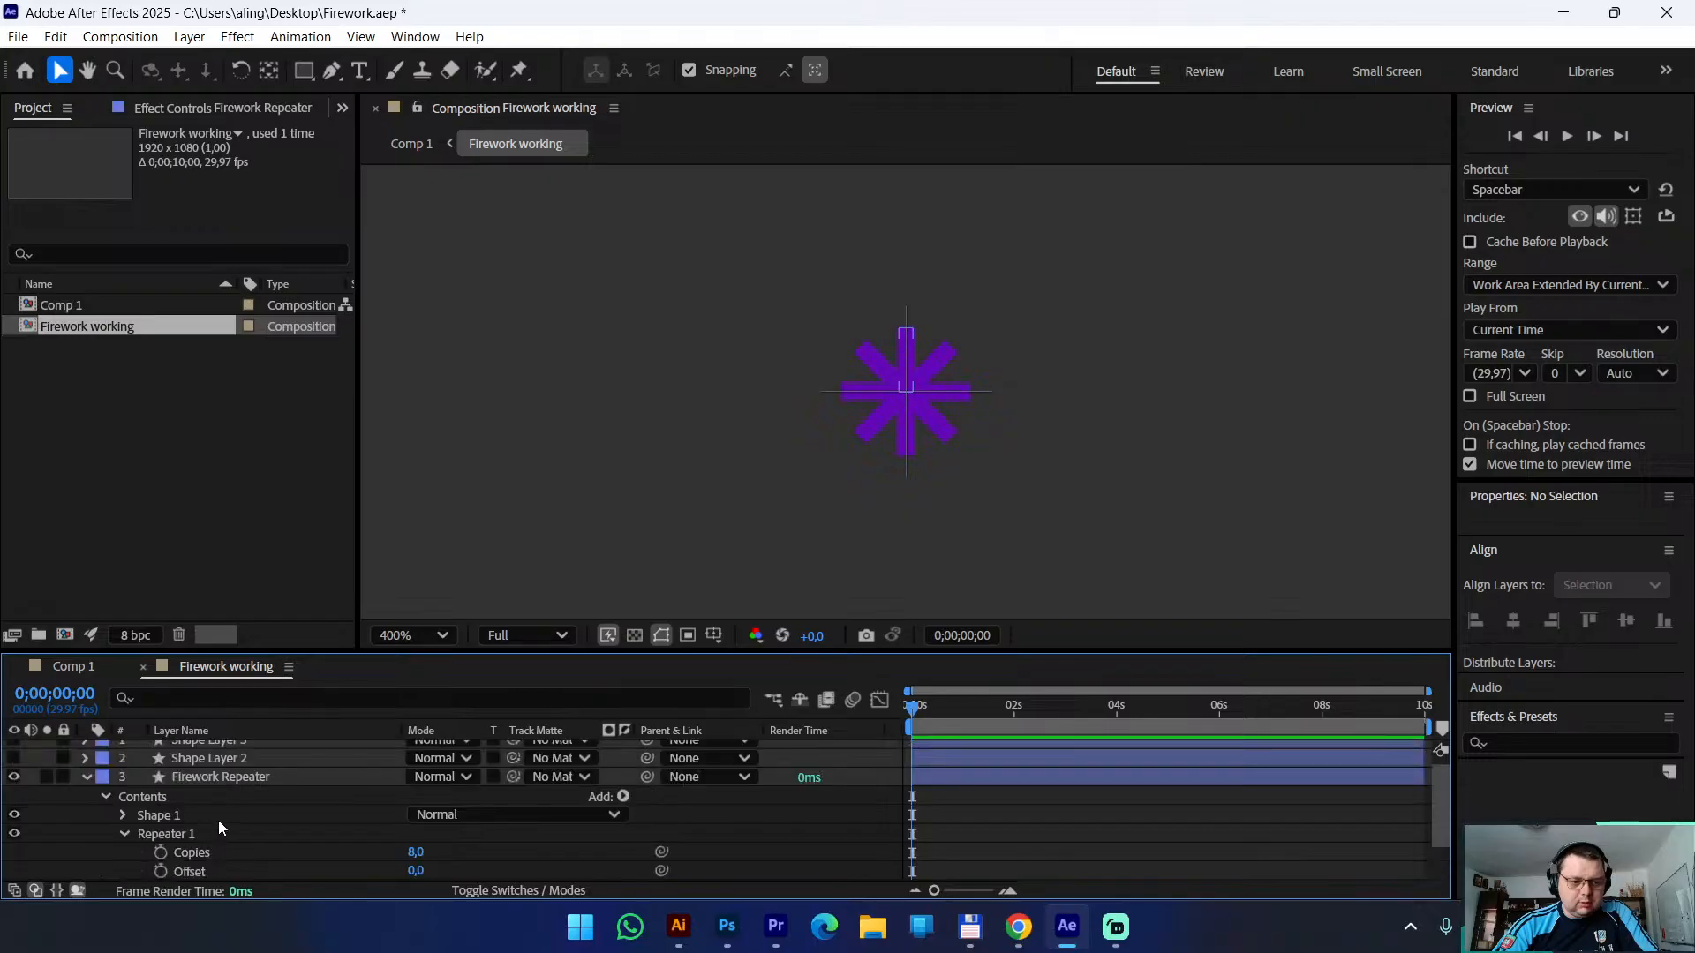
click(125, 814)
scroll(240, 831, down, 1)
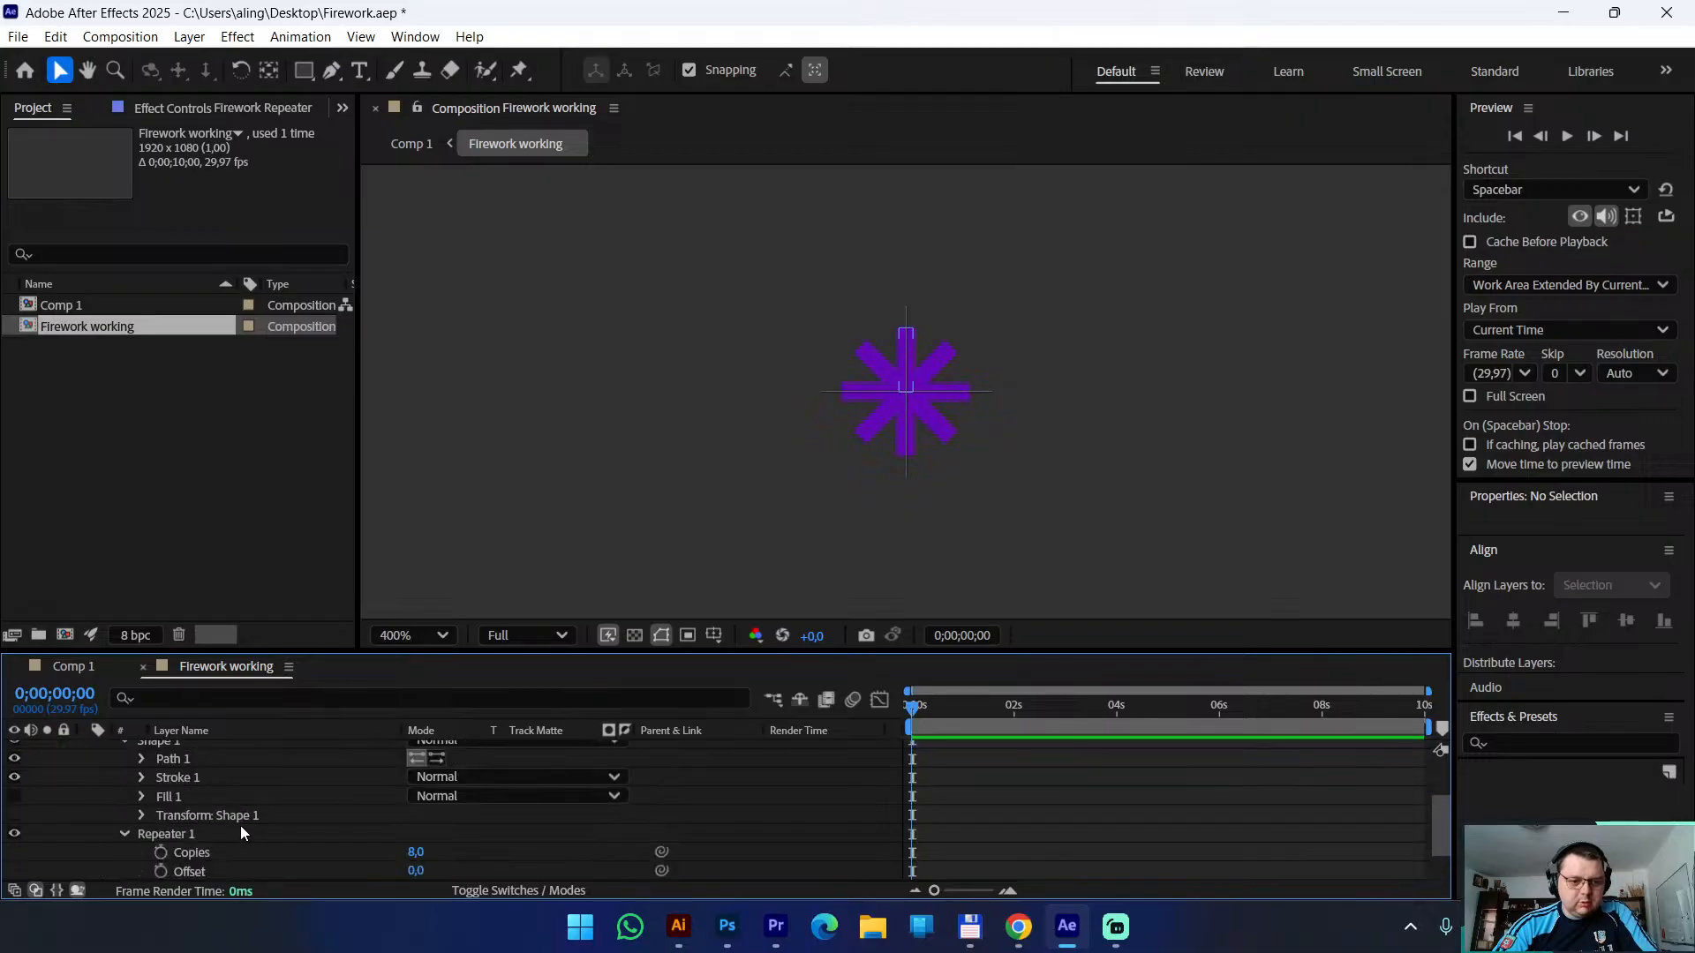
click(141, 815)
scroll(162, 817, down, 1)
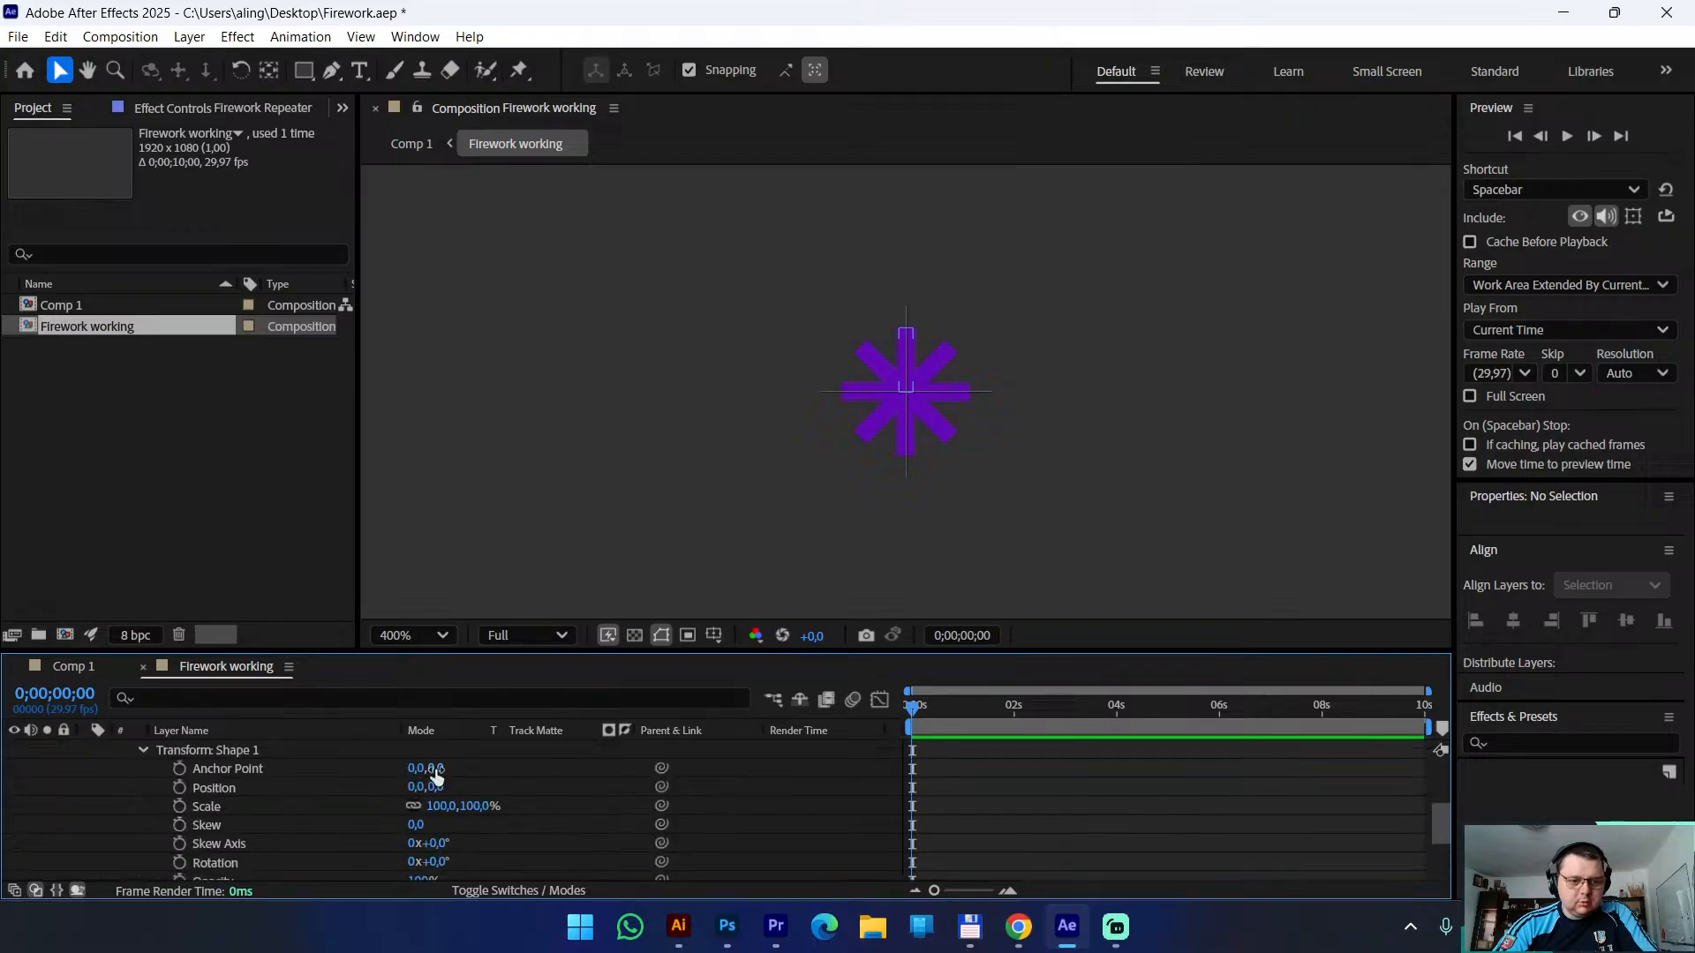
drag(419, 768, 470, 769)
key(ctrl+z)
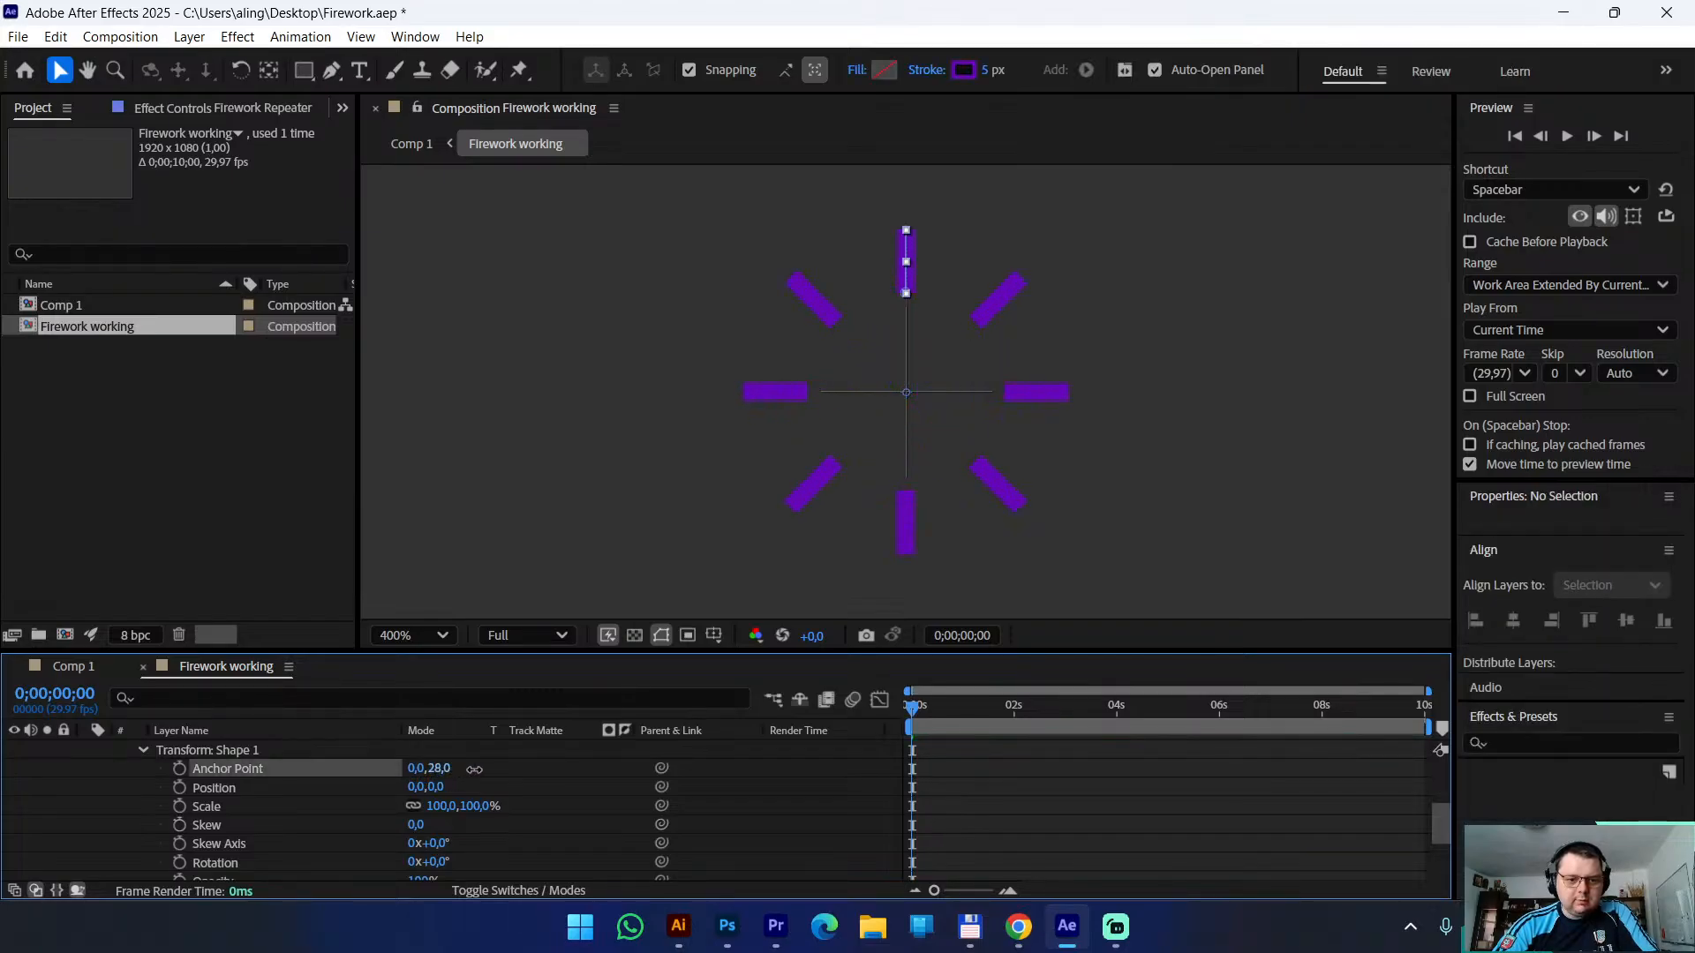
scroll(291, 823, up, 1)
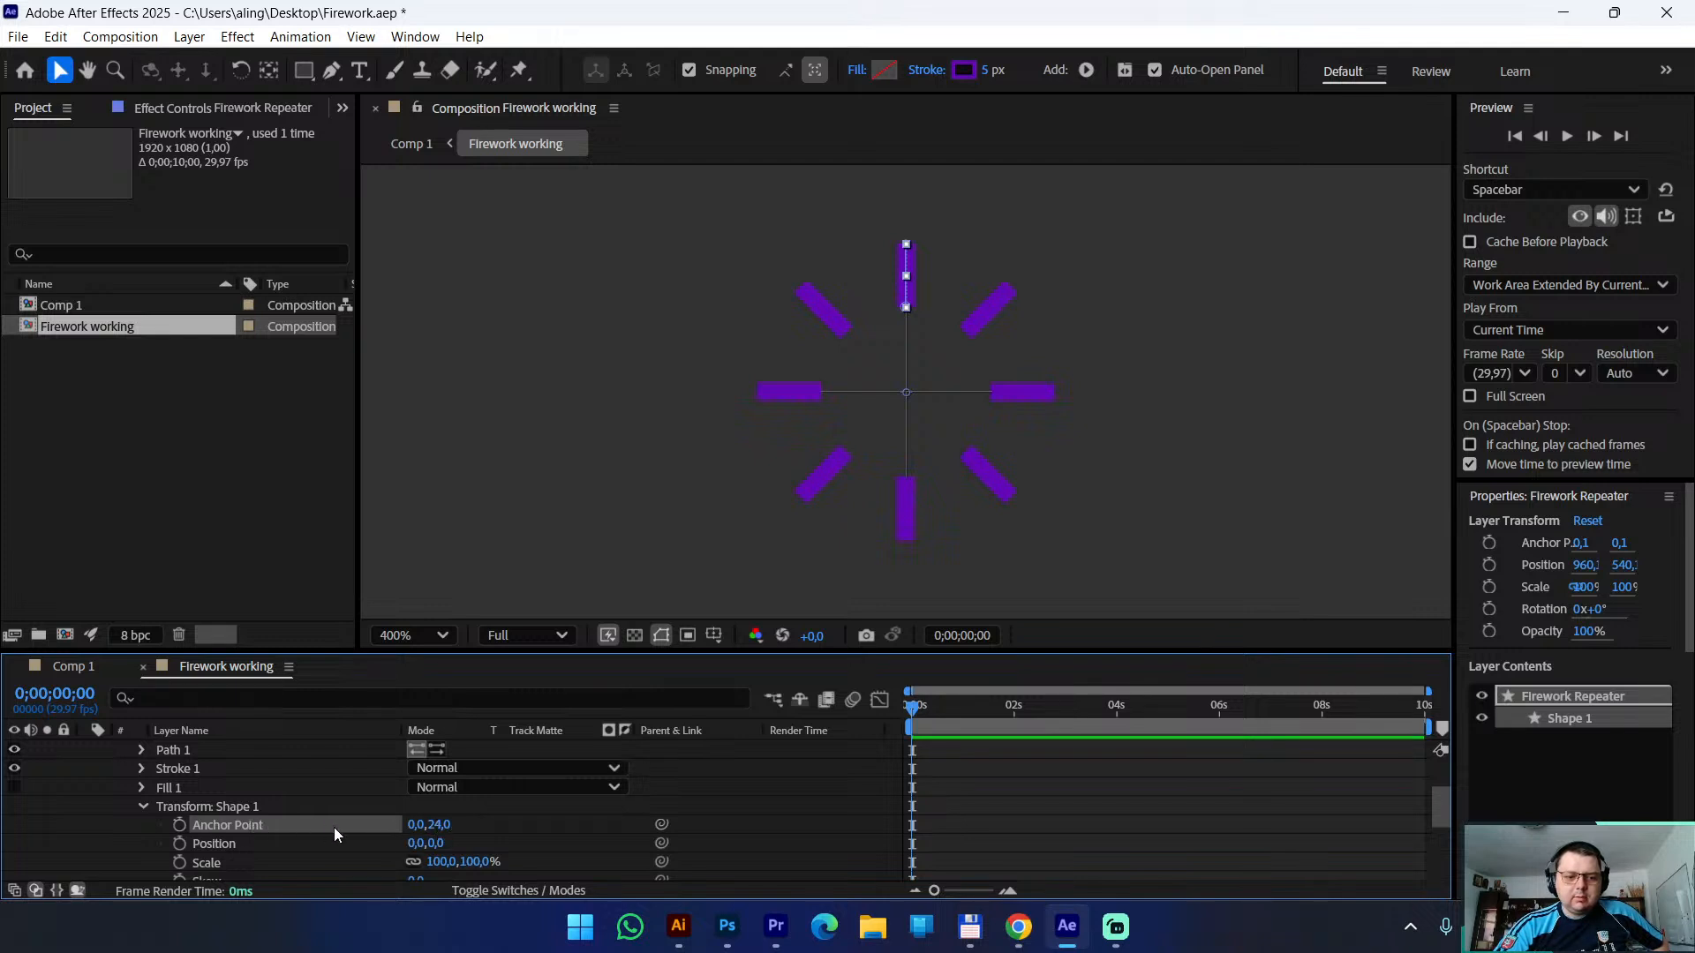
Try setting Shape 1's vertical anchor point to 40 and vertical position to 31, undoing both changes
mouse_move(431, 823)
mouse_down()
mouse_move(512, 833)
mouse_move(427, 844)
mouse_up()
key(comma)
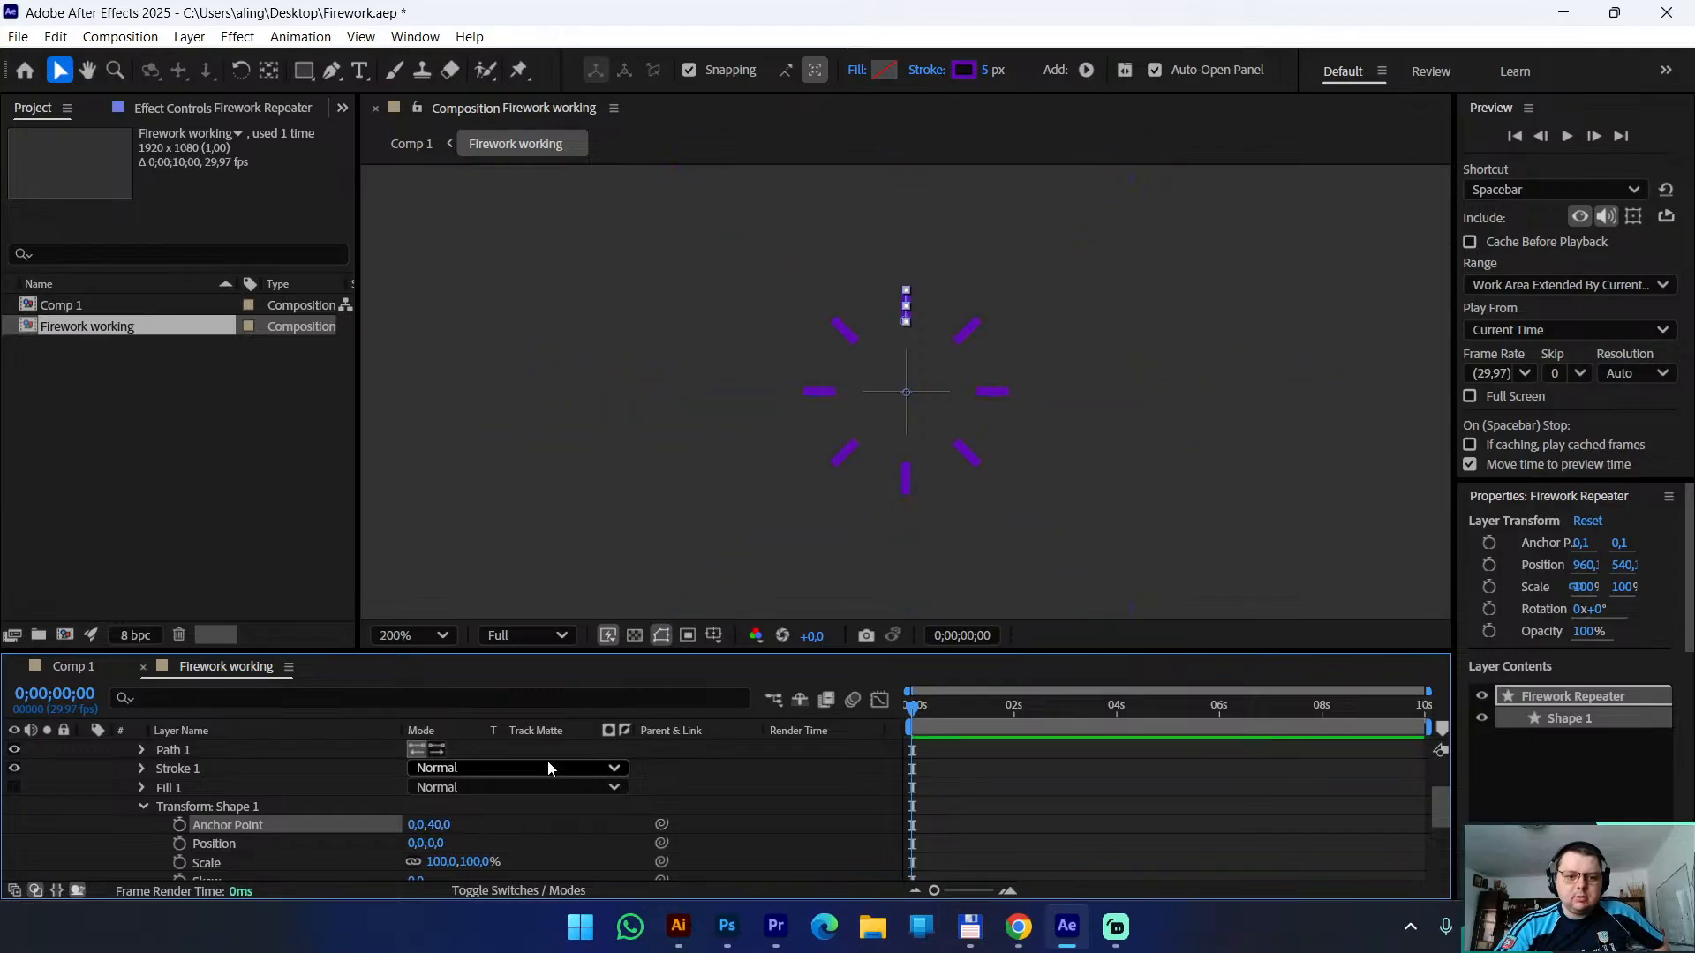
mouse_move(439, 825)
mouse_down()
mouse_move(478, 822)
mouse_move(455, 826)
mouse_move(466, 838)
mouse_up()
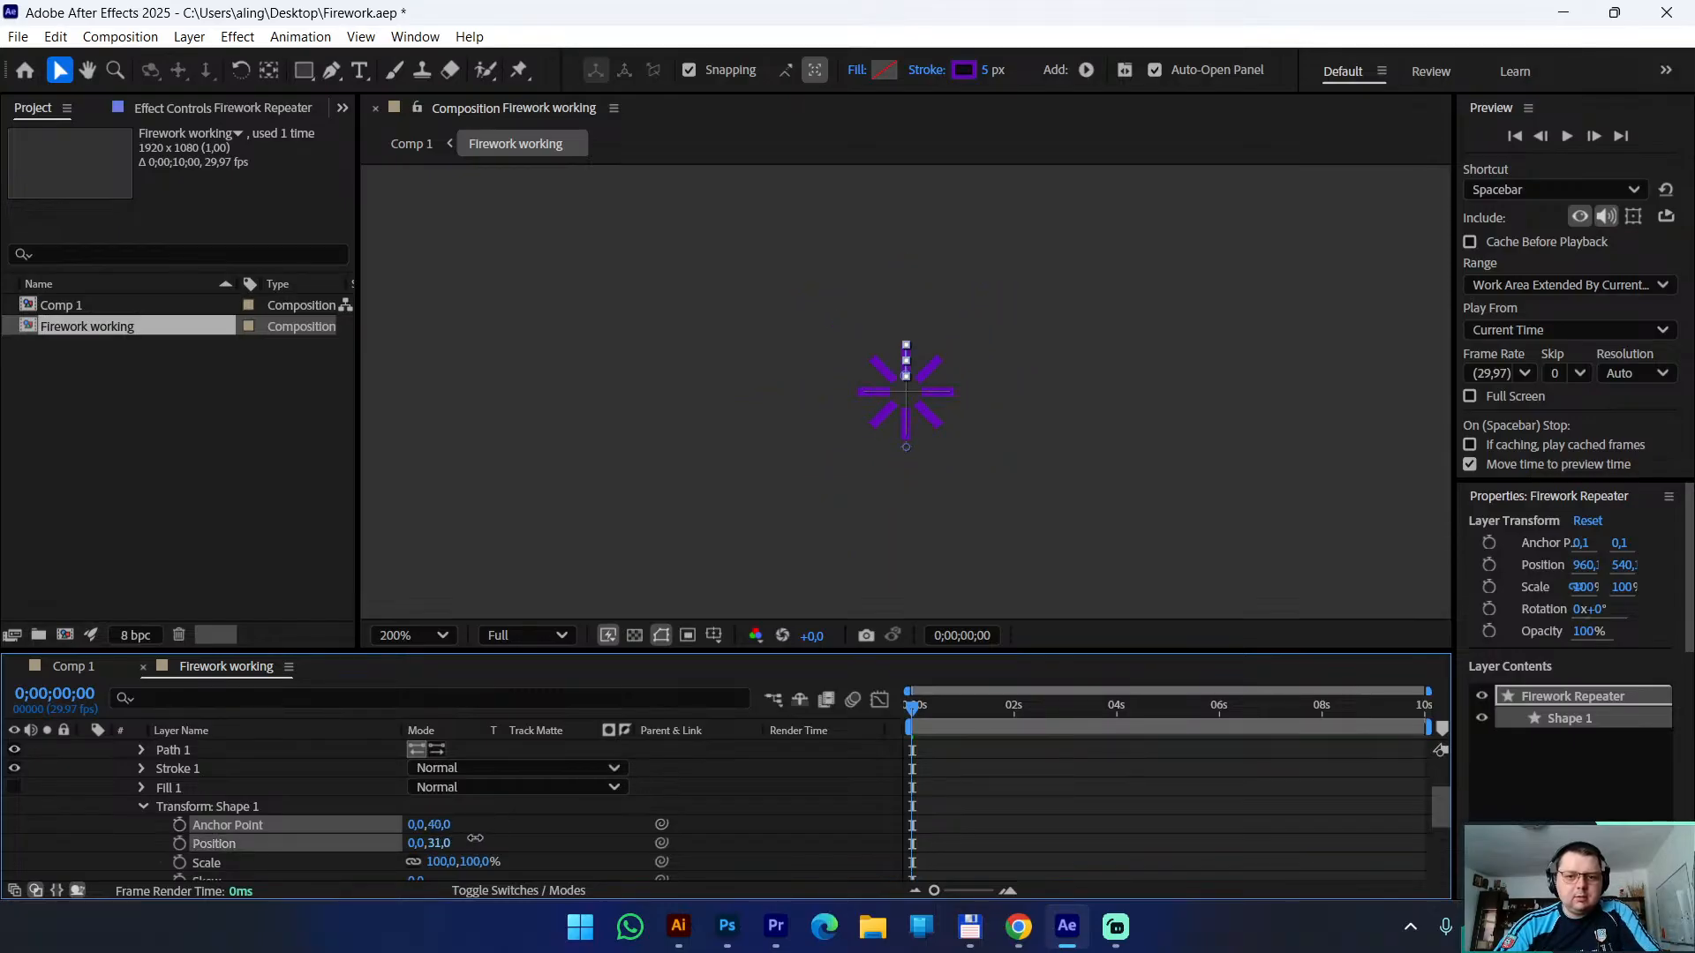
key(ctrl+z)
key(ctrl+z)
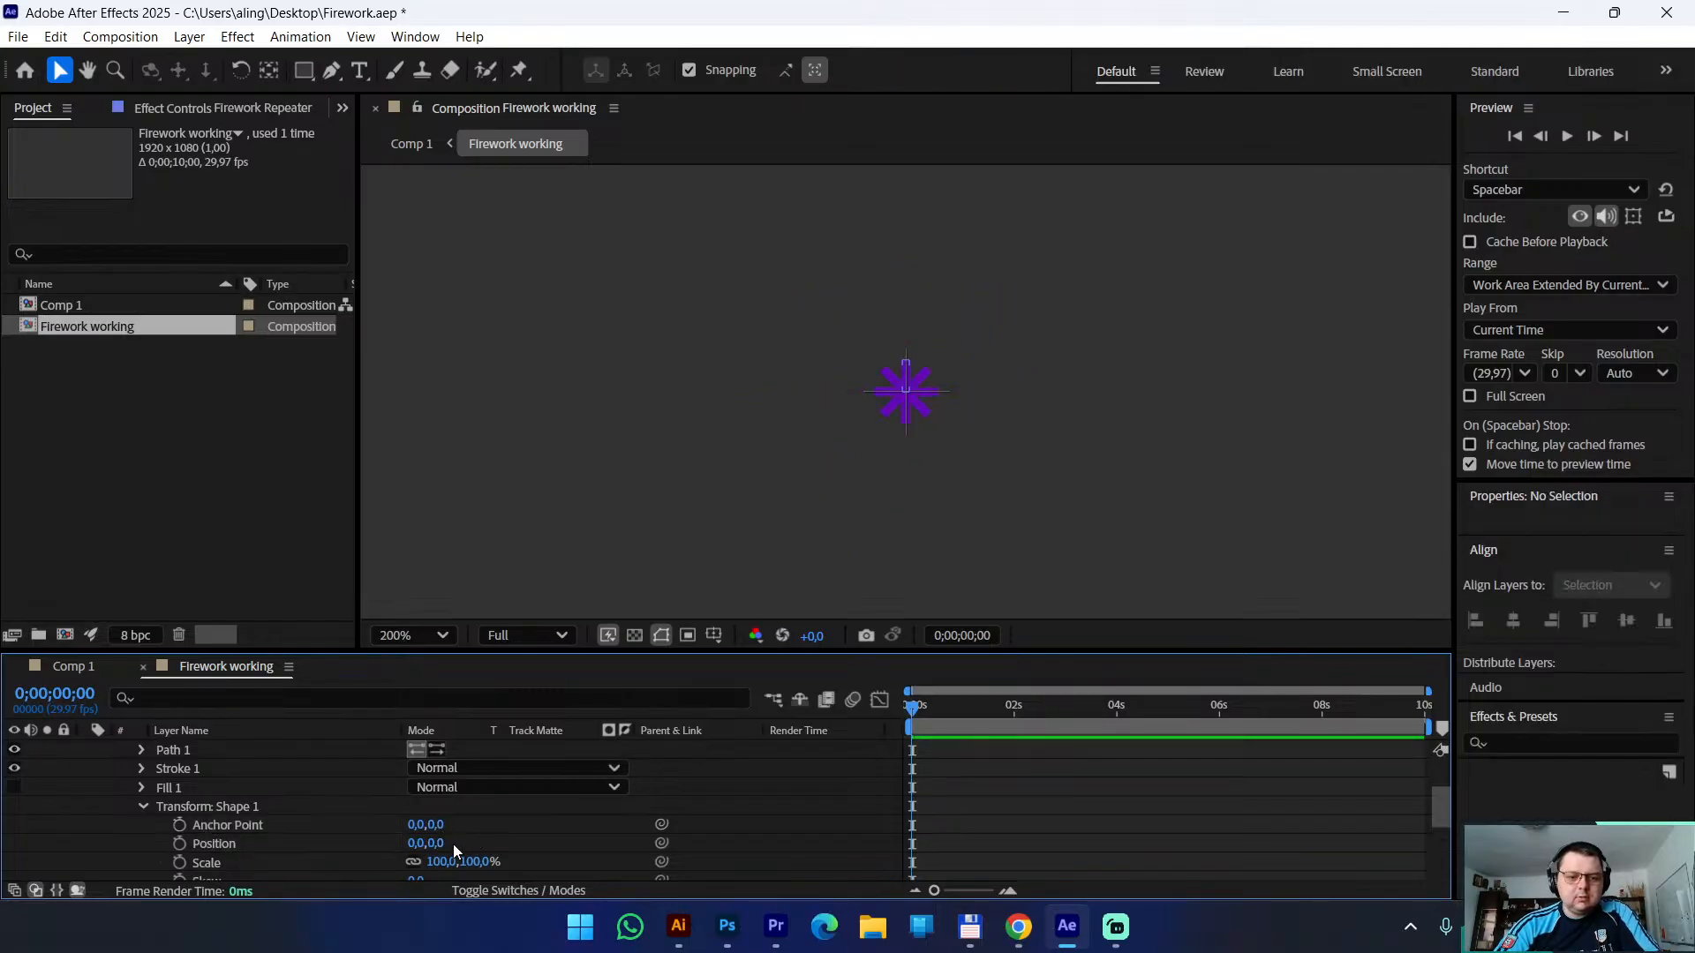
Try offsetting the vertical position in Shape 1's transform to 72 and to 88, undoing each change
drag(432, 843, 526, 835)
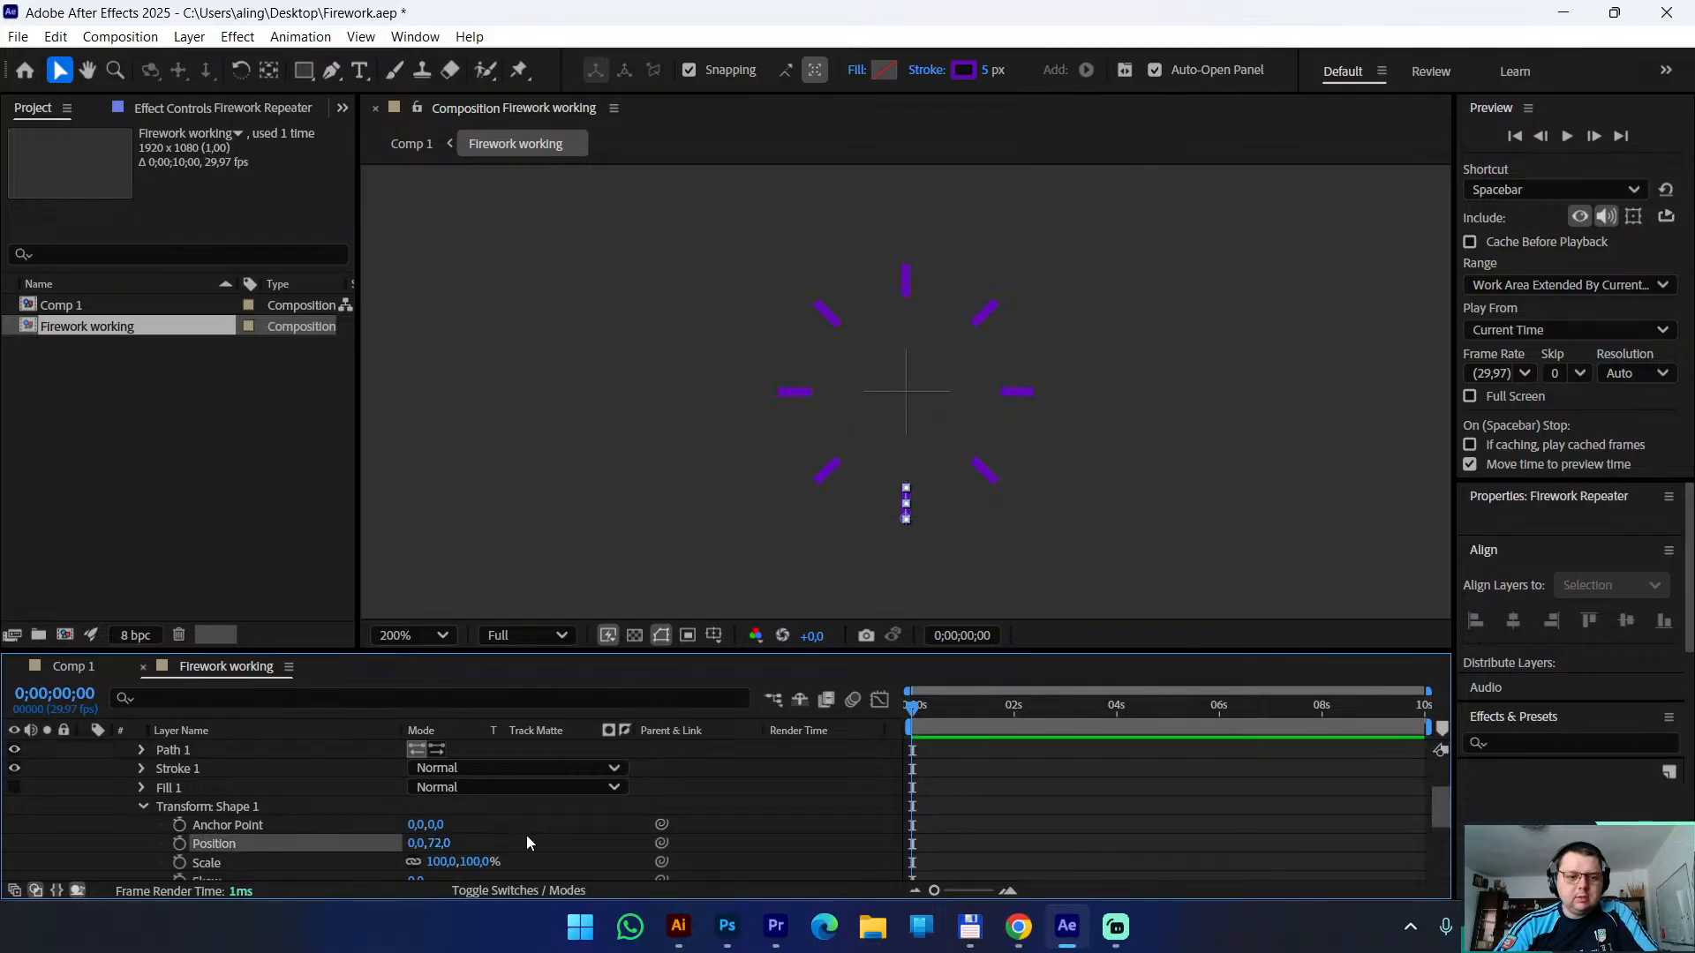
key(ctrl+z)
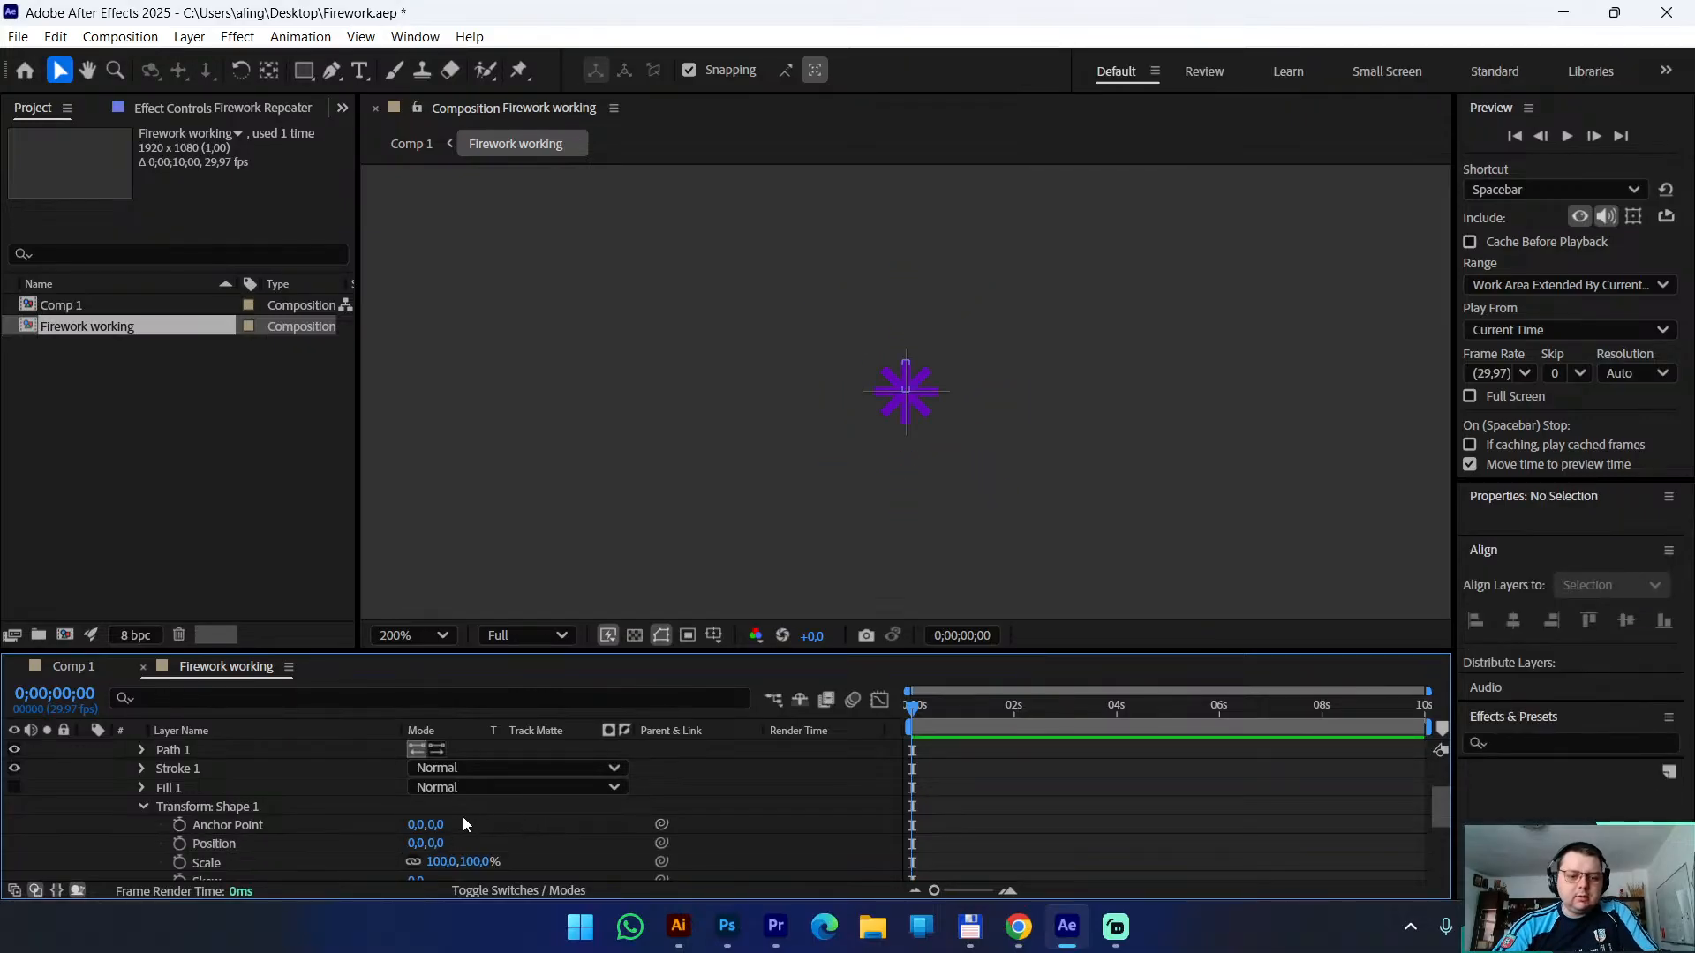
scroll(459, 838, down, 2)
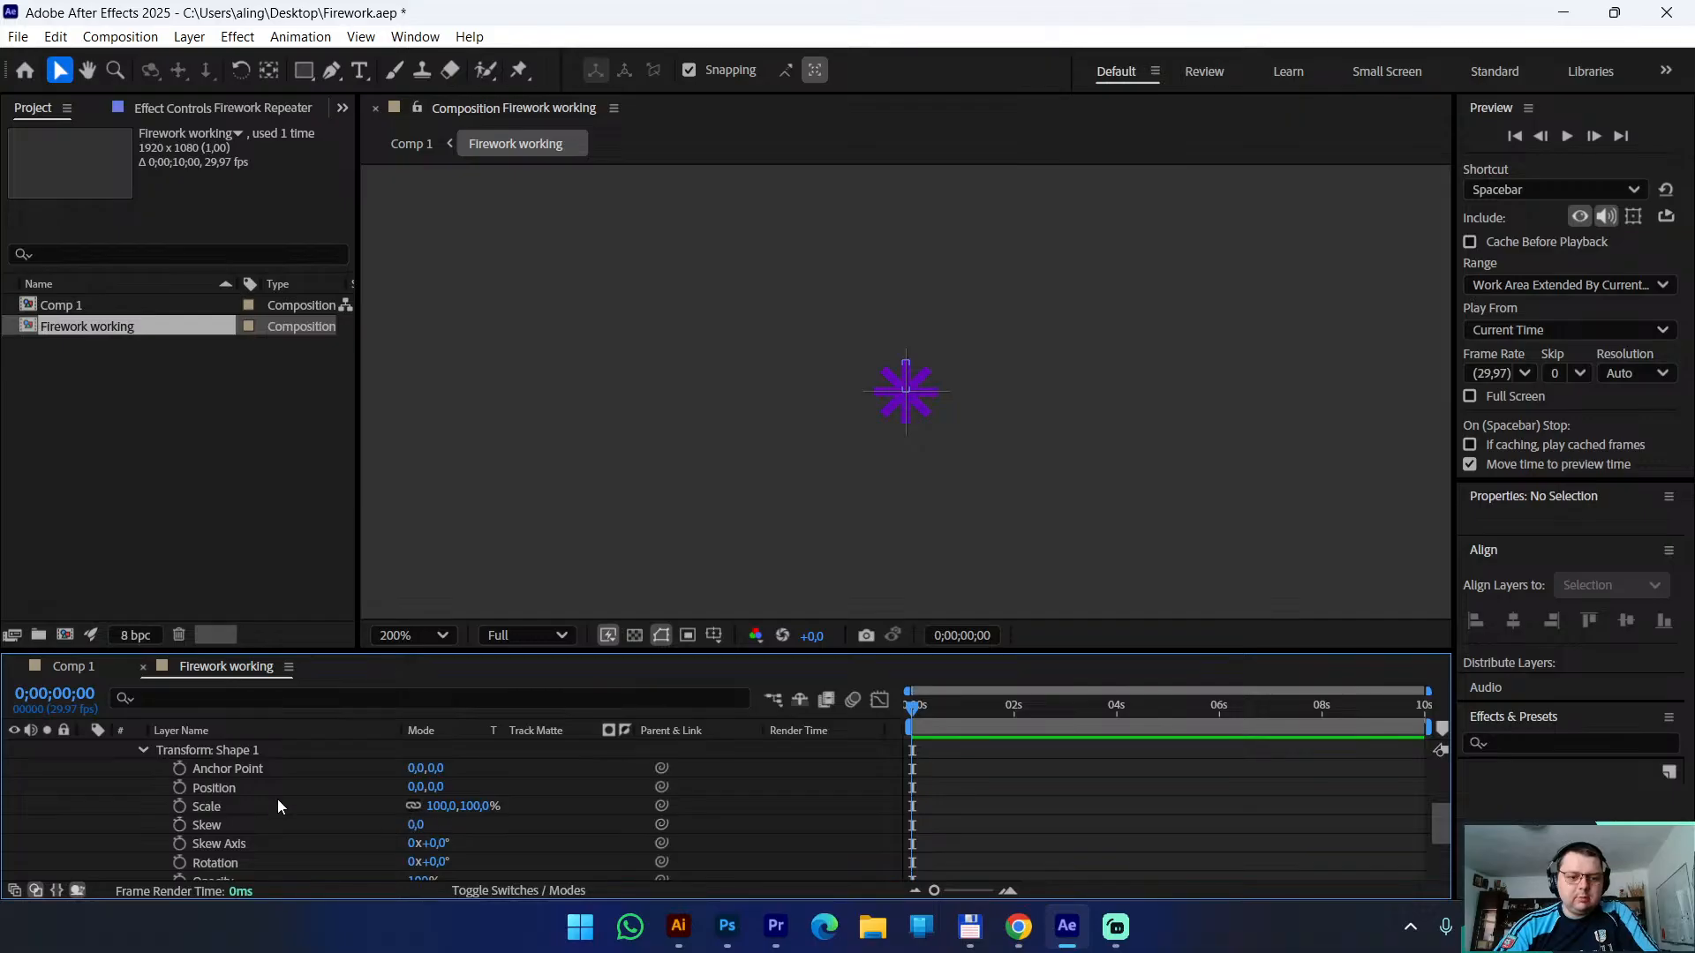
click(228, 789)
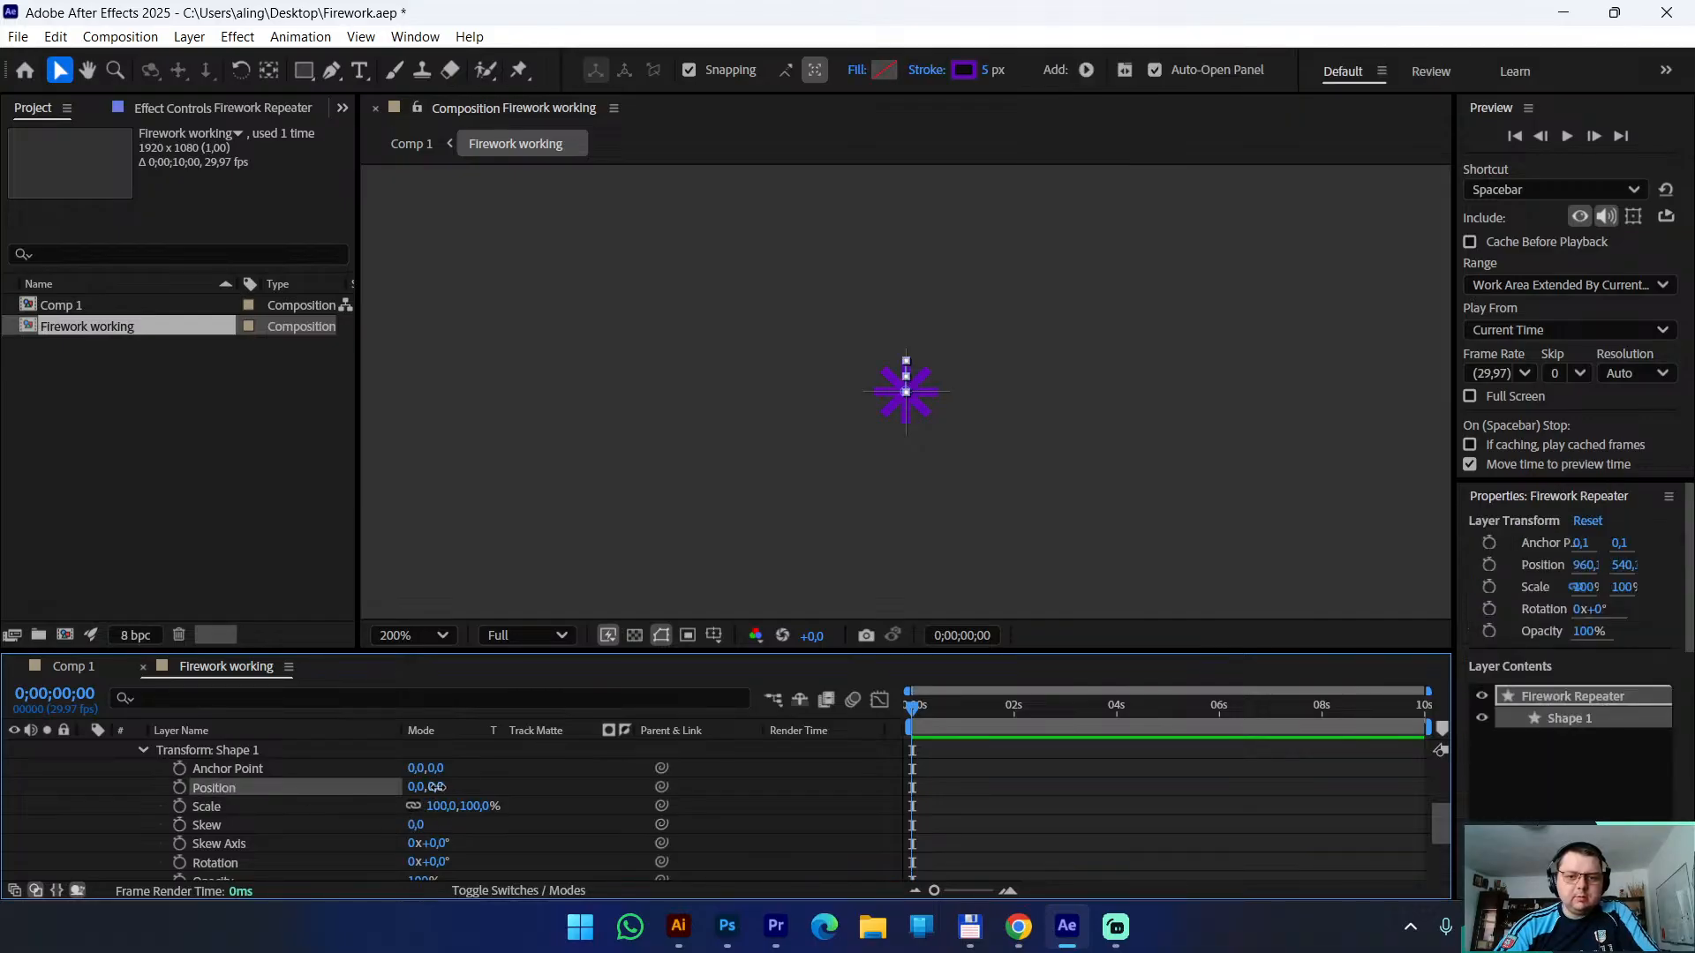
drag(437, 787, 533, 793)
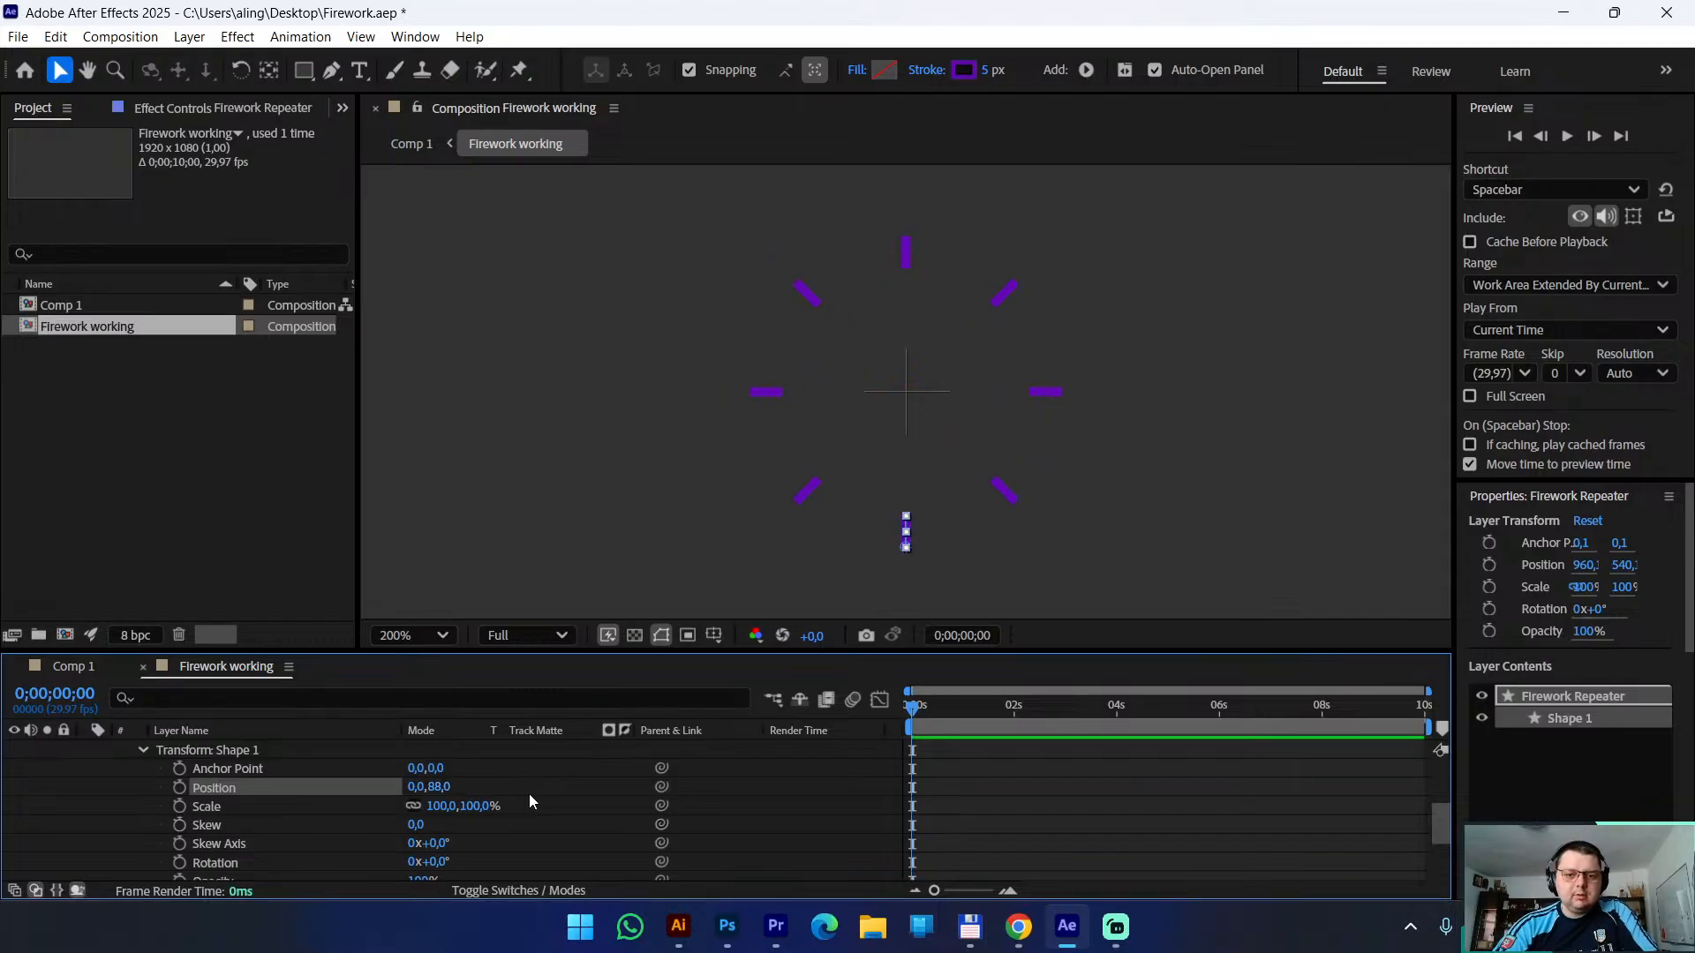
key(ctrl+z)
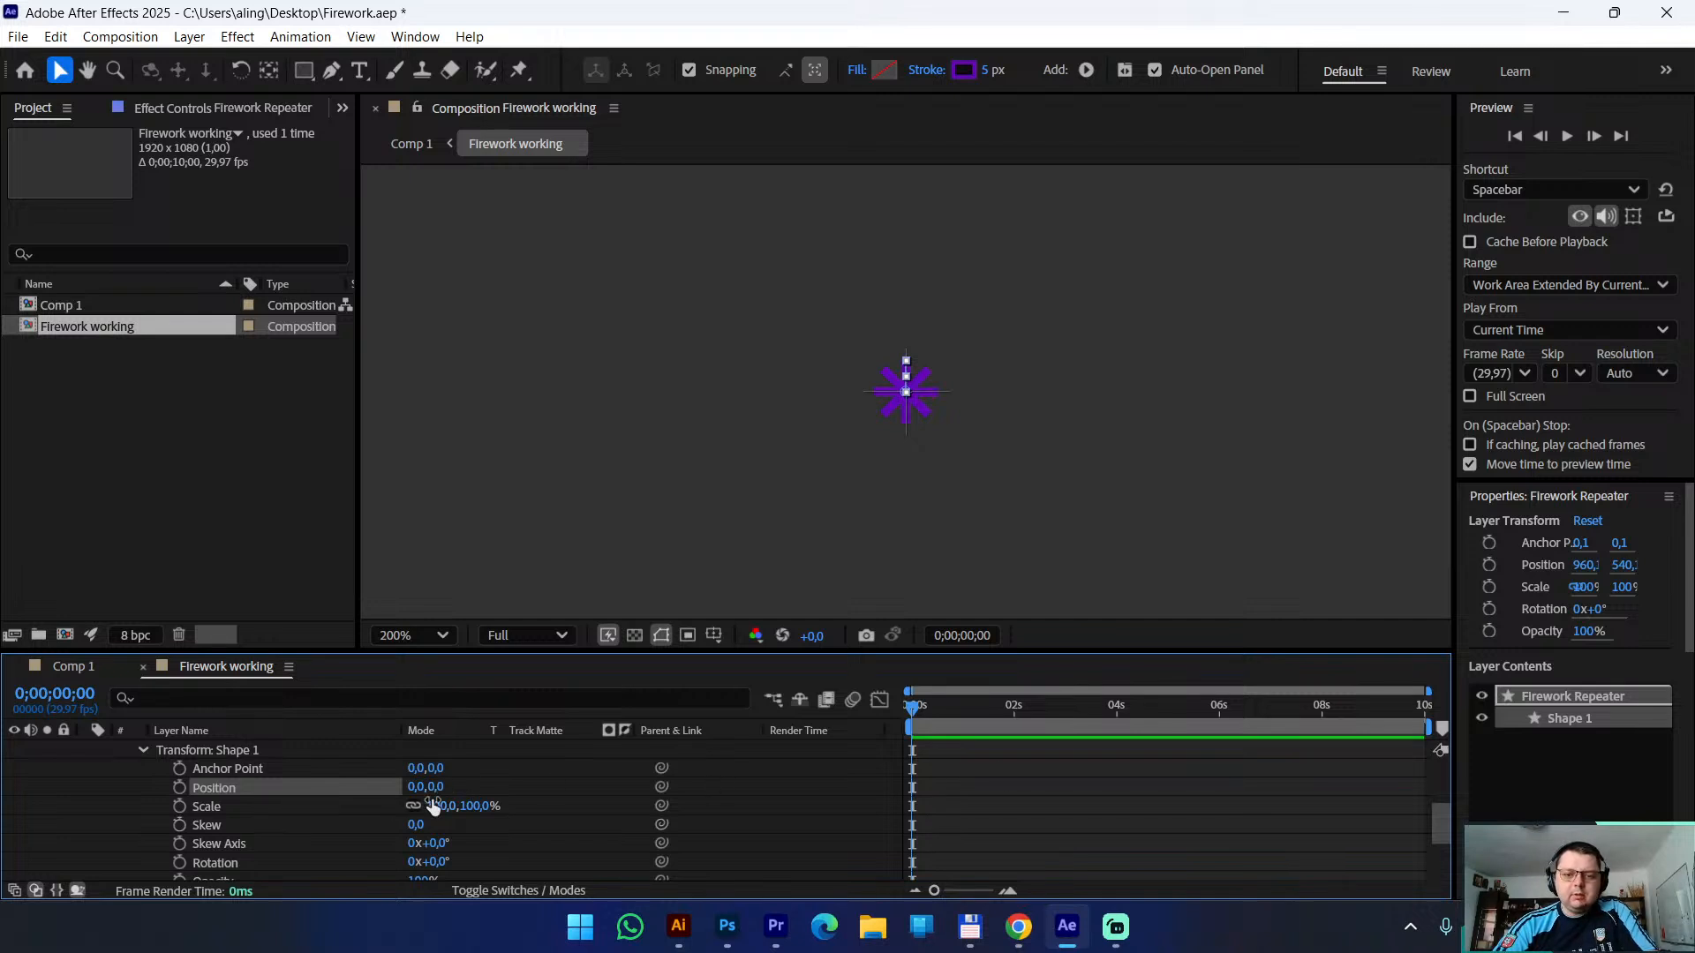
Animate Shape 1's position with a keyframe at 0;00;00;00 and a vertical position of 68 at 0;00;01;13
key(period)
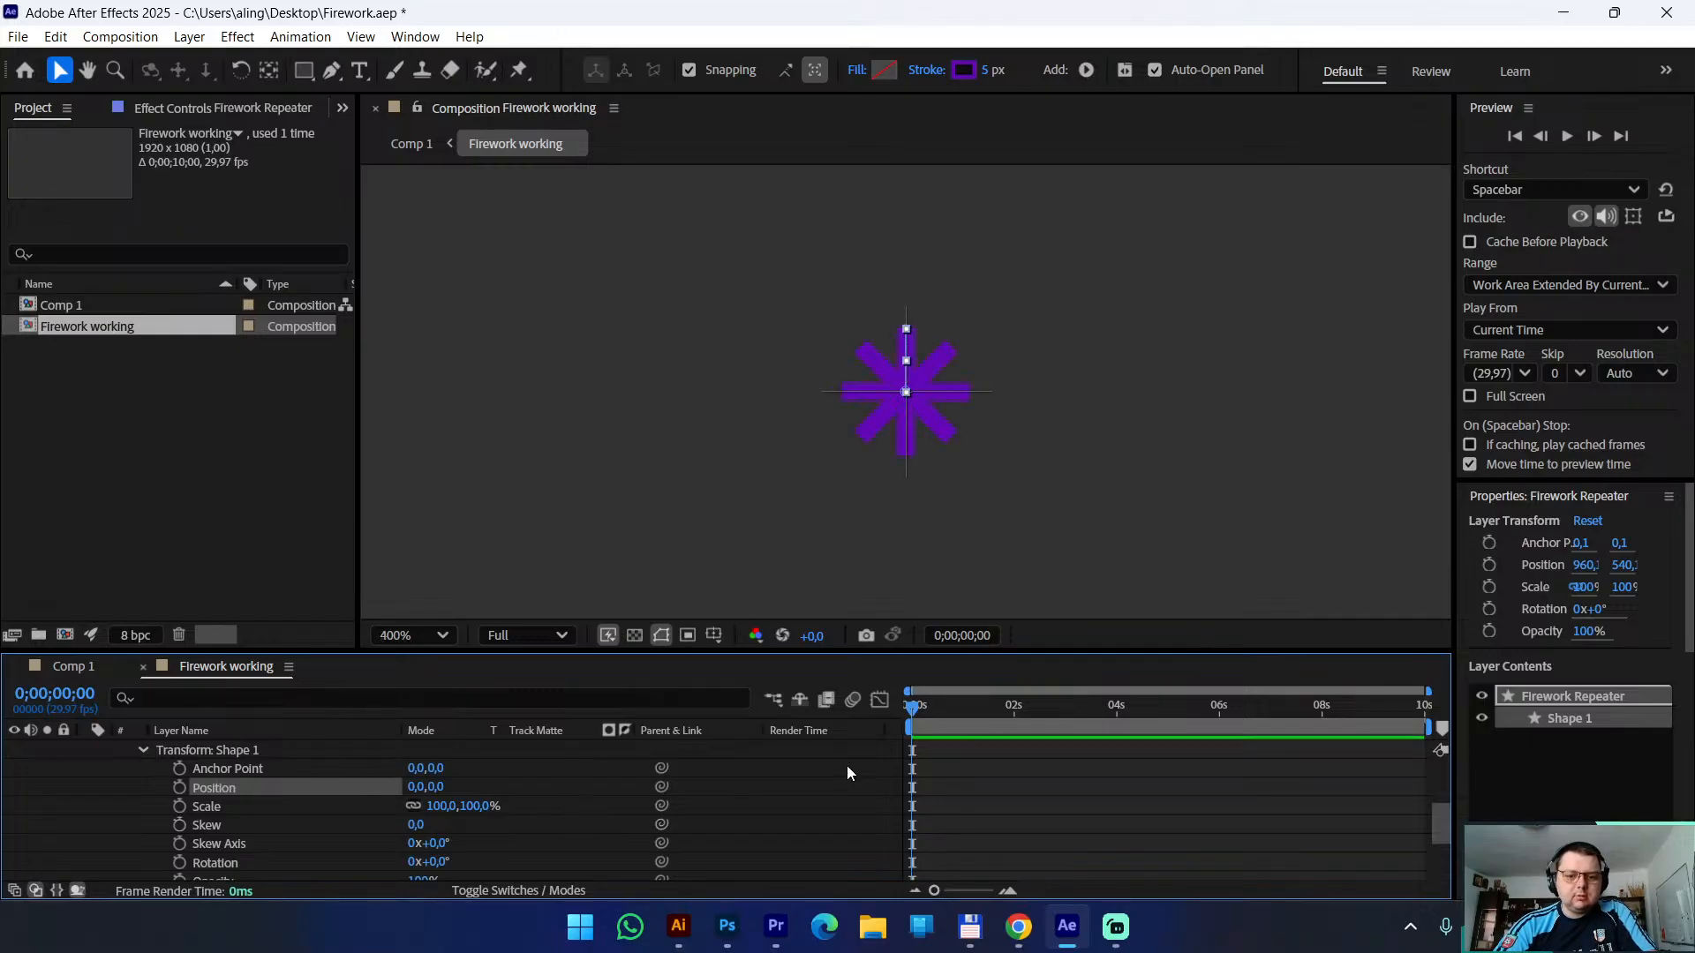
click(179, 789)
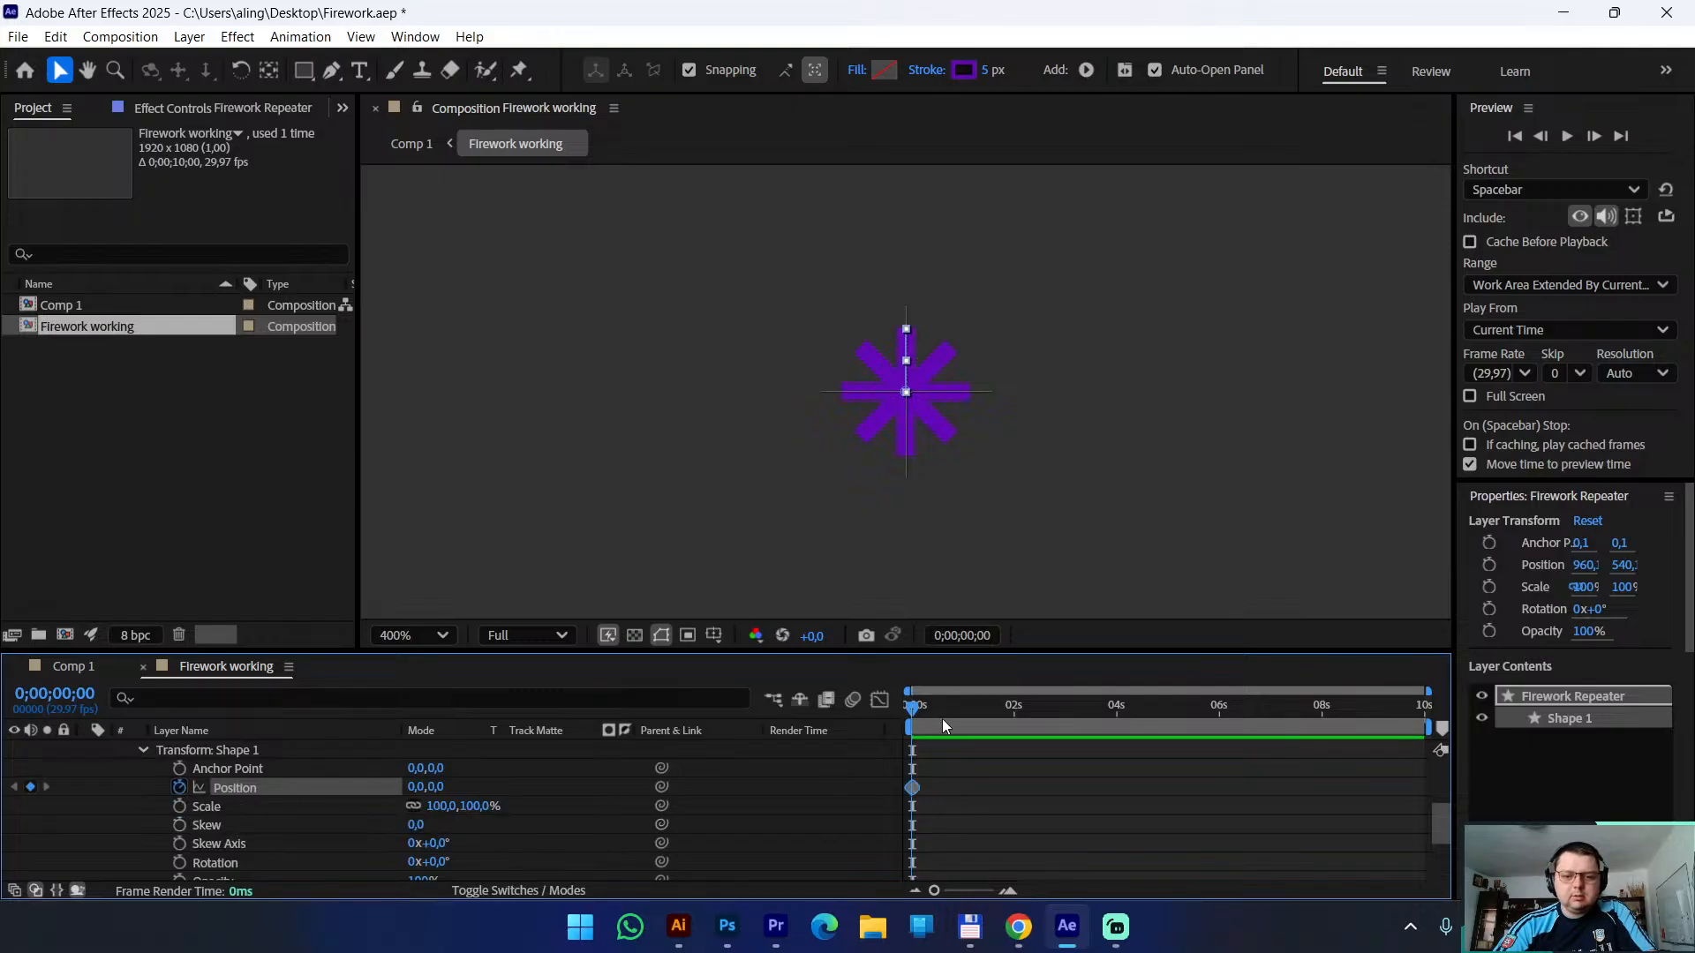
drag(941, 724, 986, 724)
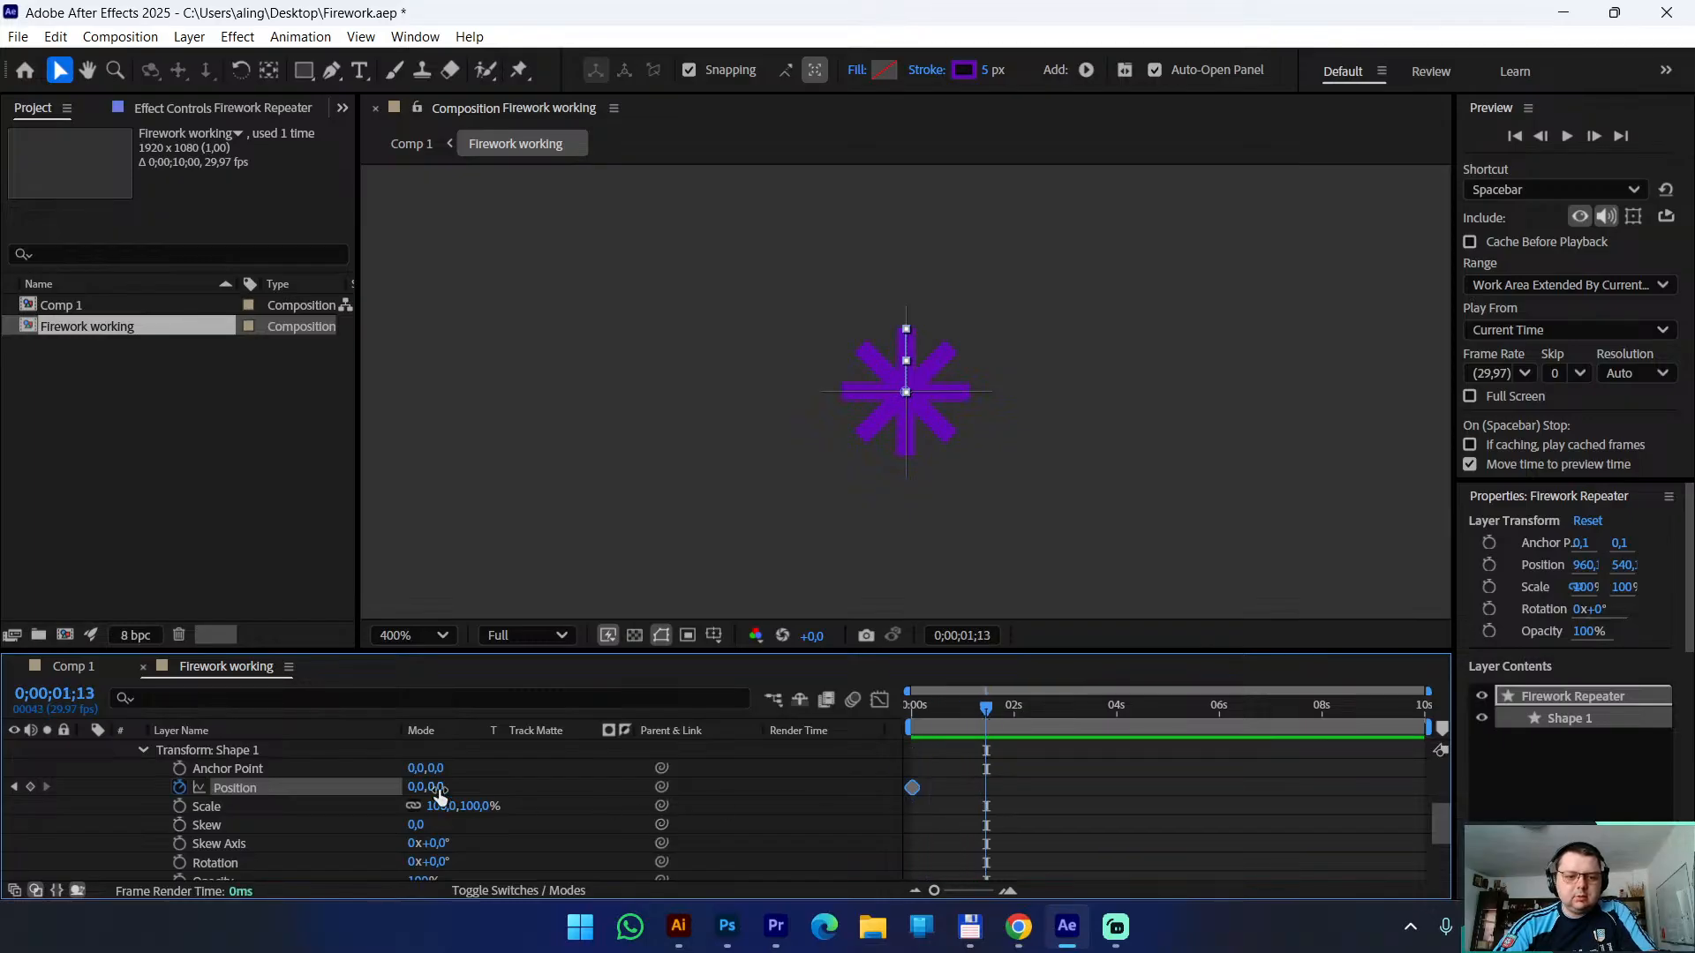
drag(440, 793, 518, 789)
key(comma)
key(comma)
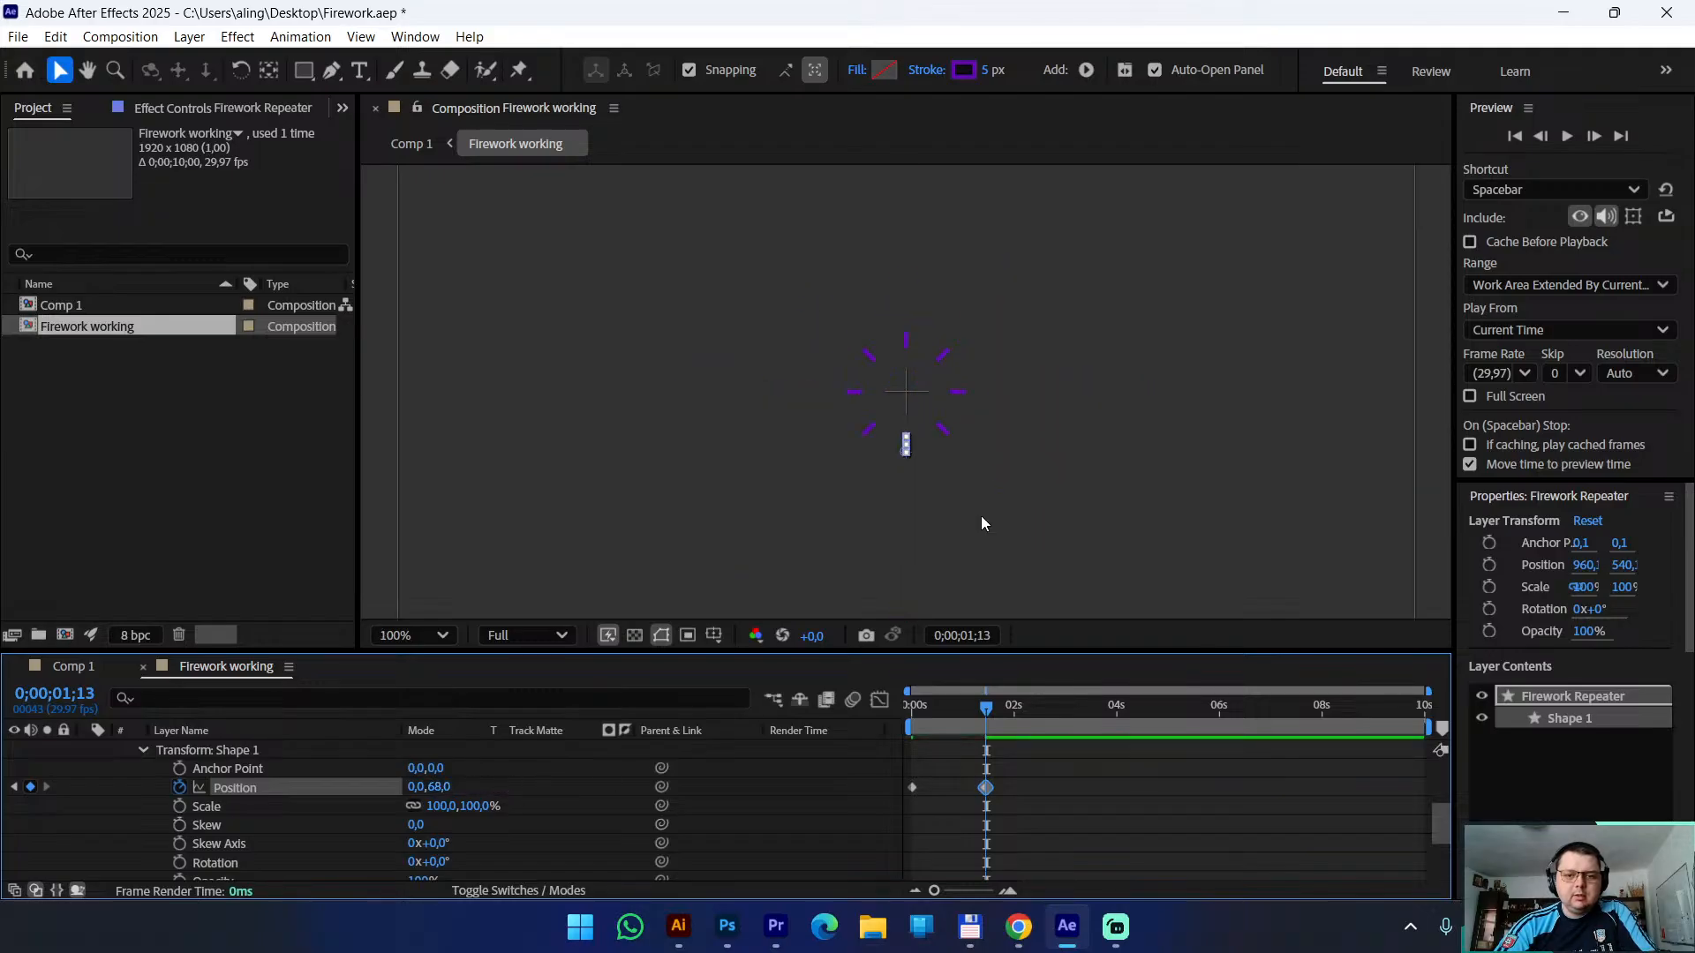
Play back the burst animation from the first frame, stop it and clear the selection
drag(986, 709, 883, 707)
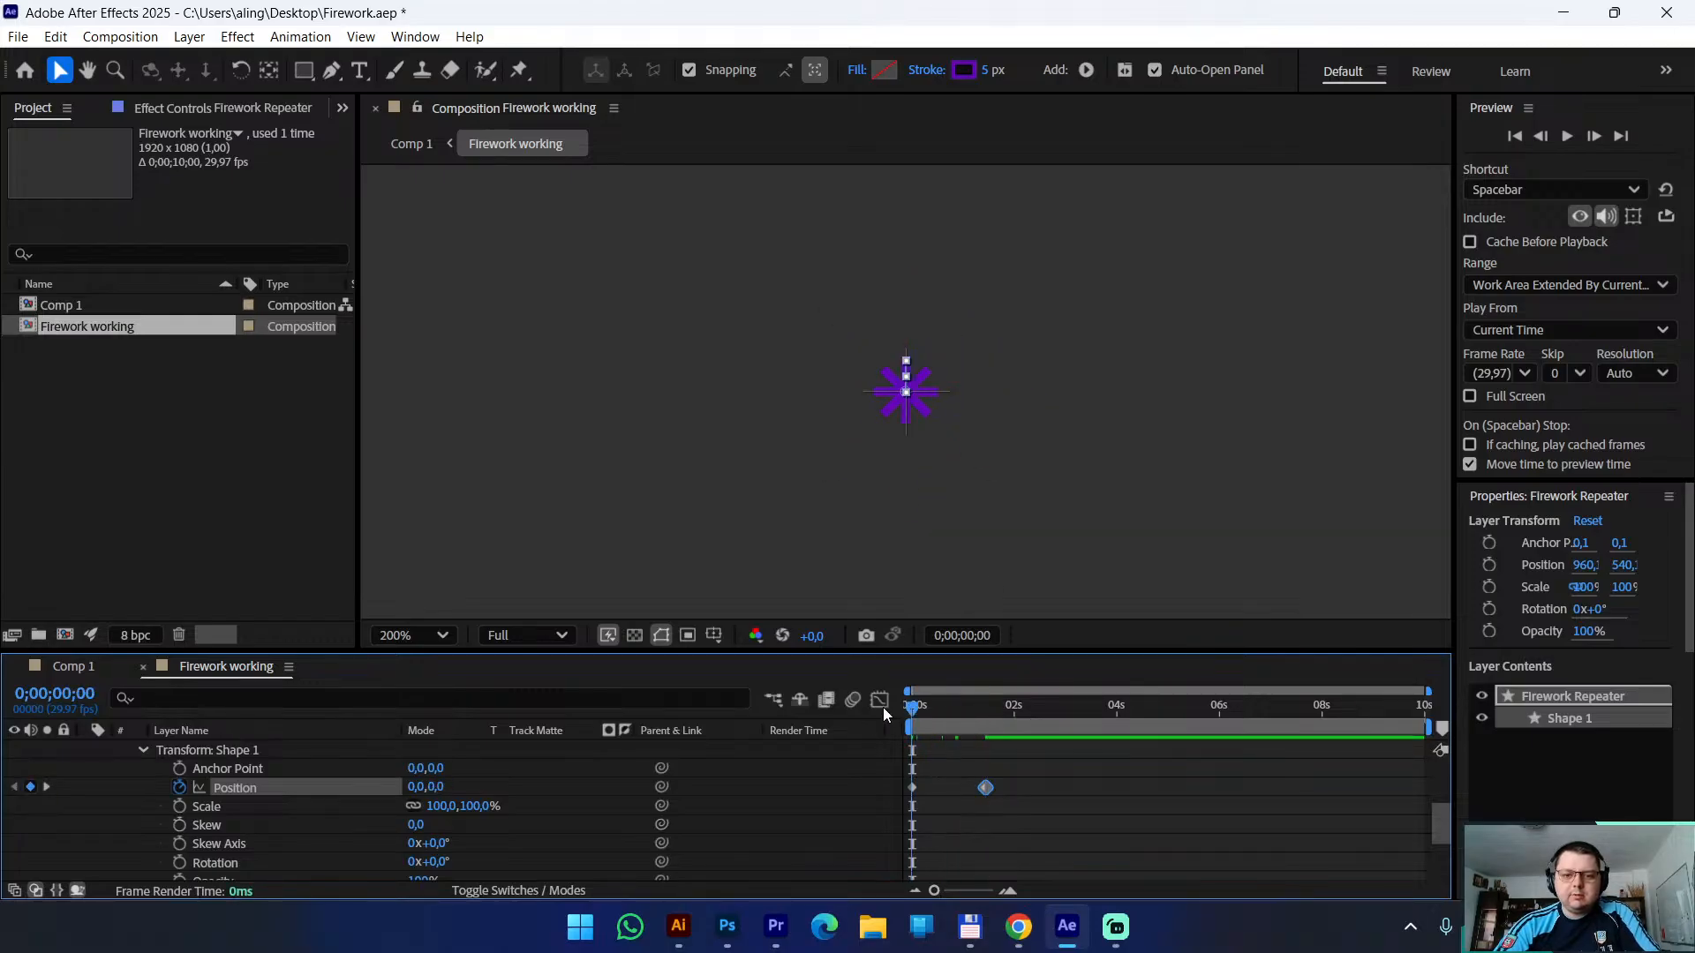
key(space)
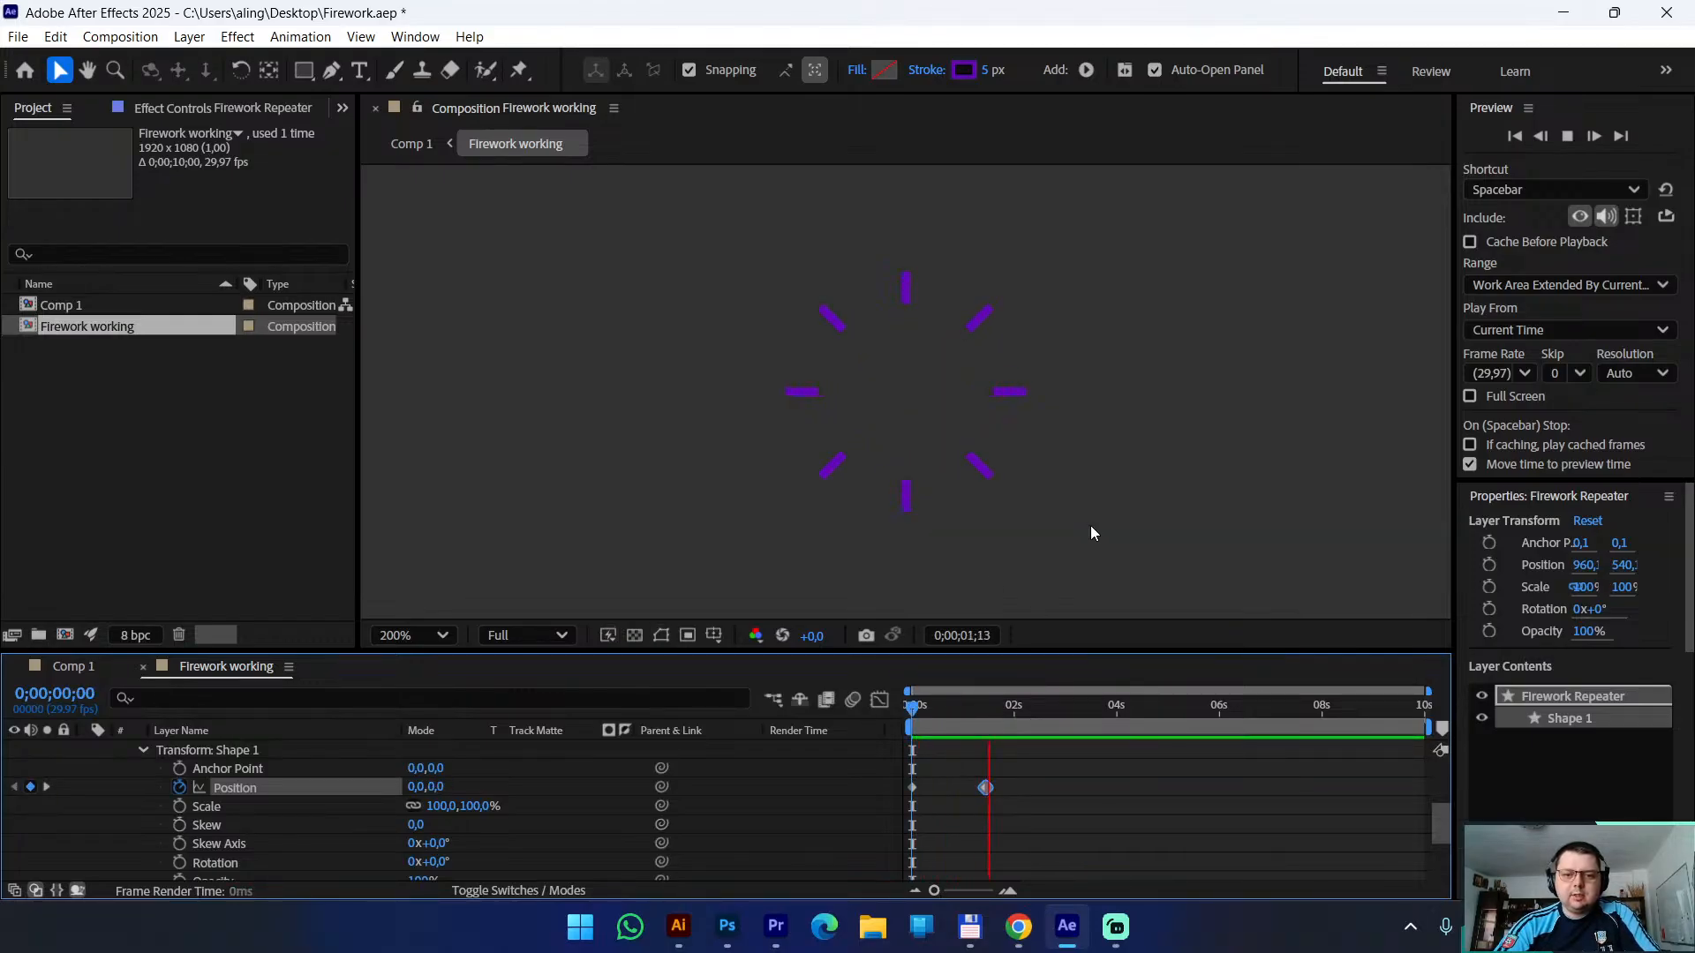
key(space)
click(983, 770)
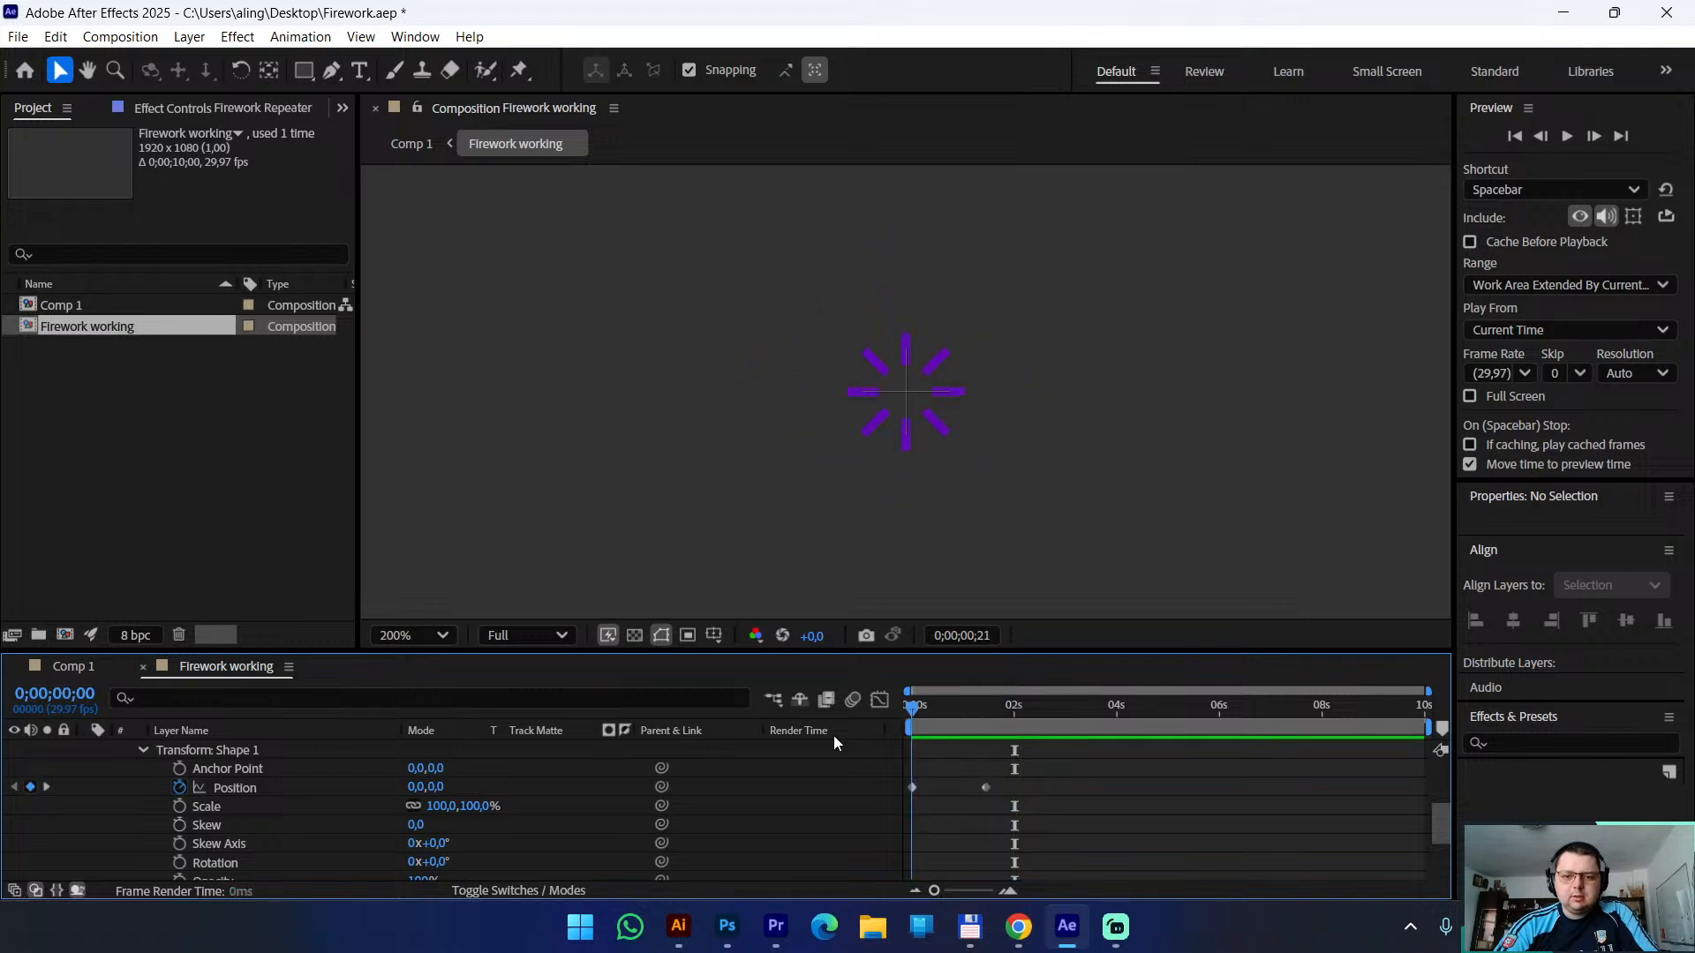
Shorten the burst by moving Shape 1's second Position keyframe to about frame 11
scroll(565, 810, up, 3)
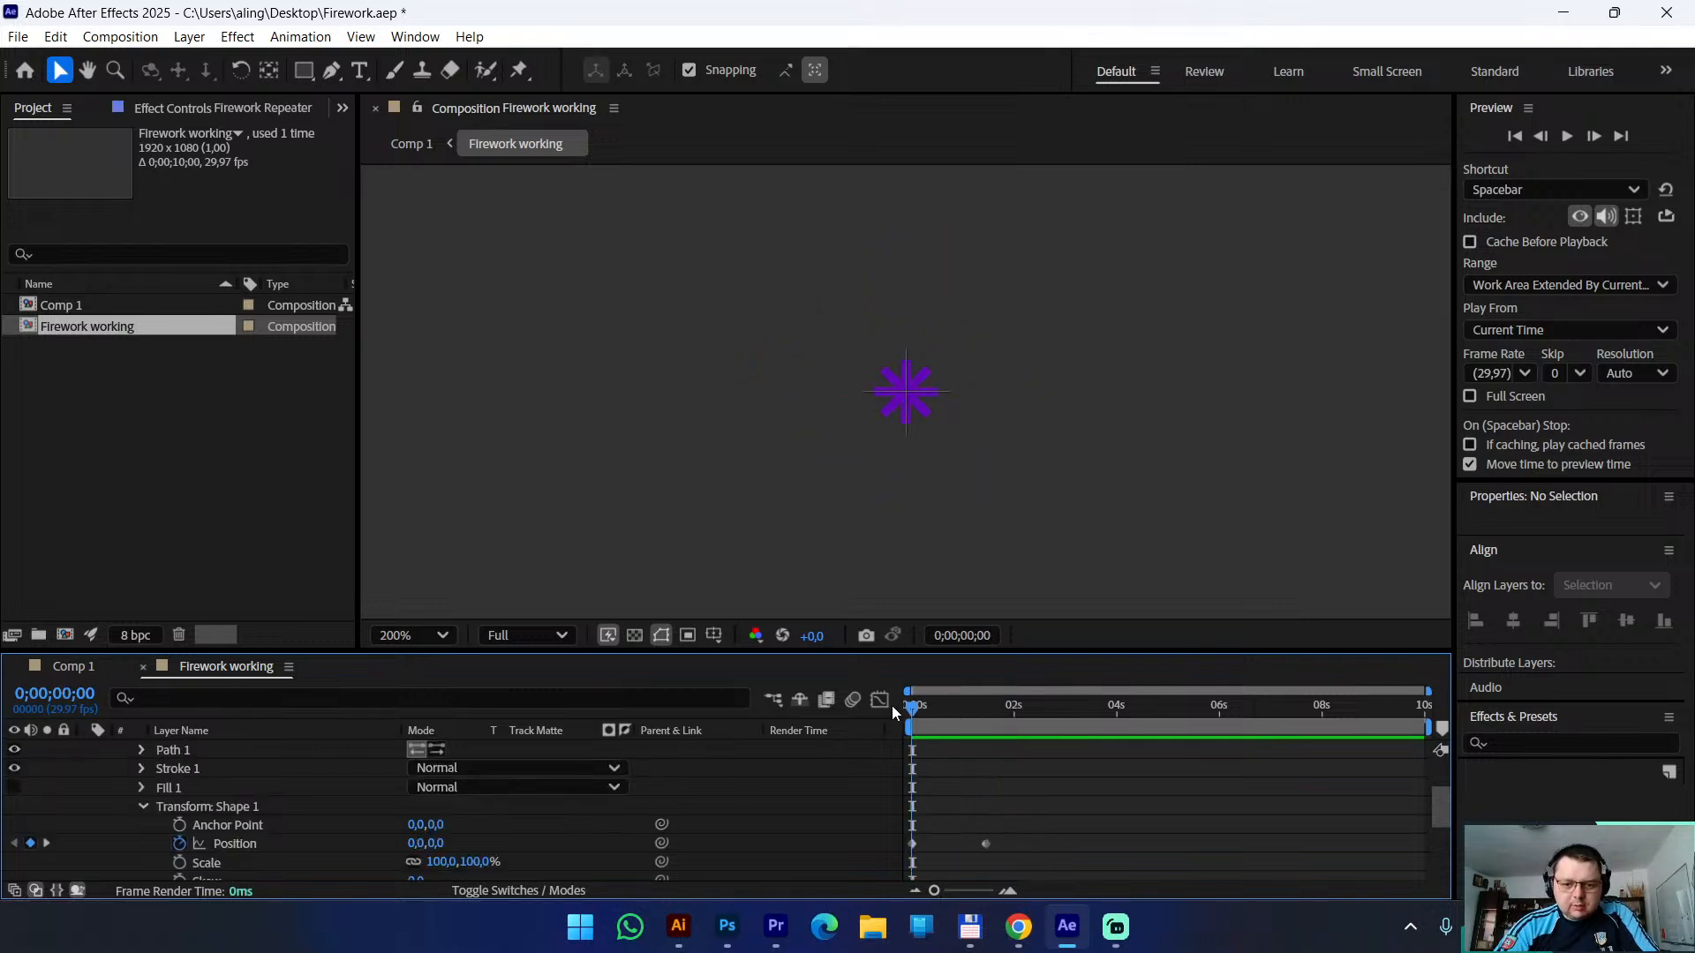
mouse_move(914, 712)
mouse_down()
mouse_move(945, 712)
mouse_move(893, 722)
mouse_up()
scroll(976, 766, down, 3)
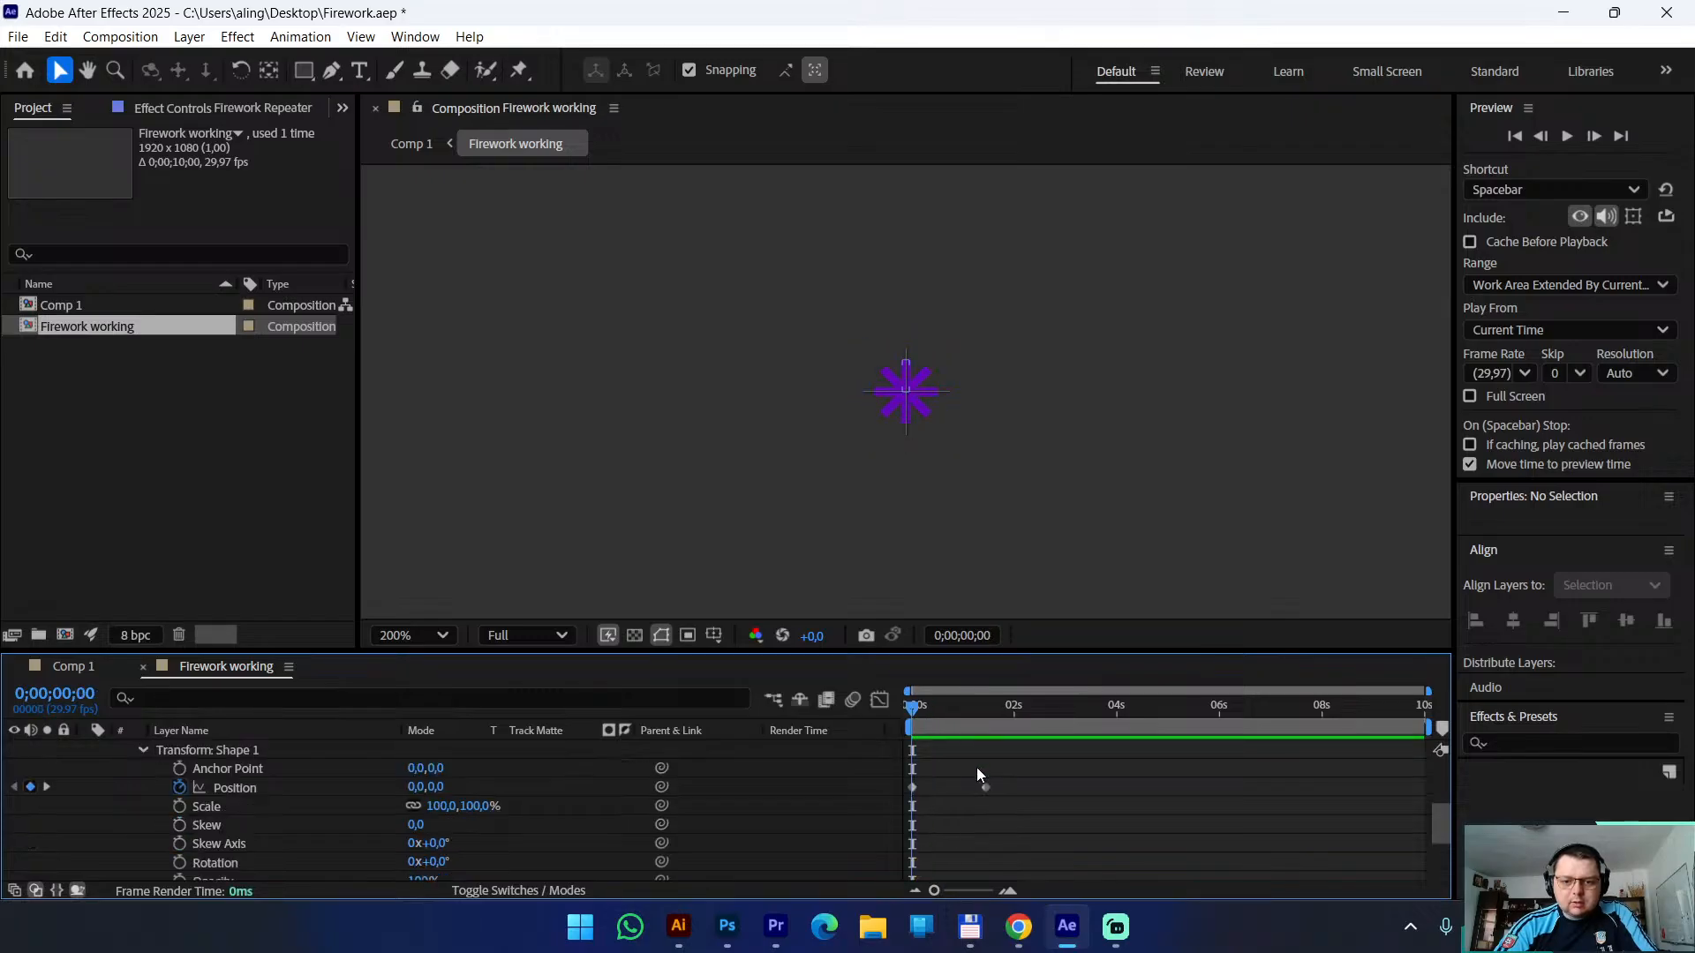
scroll(964, 774, down, 4)
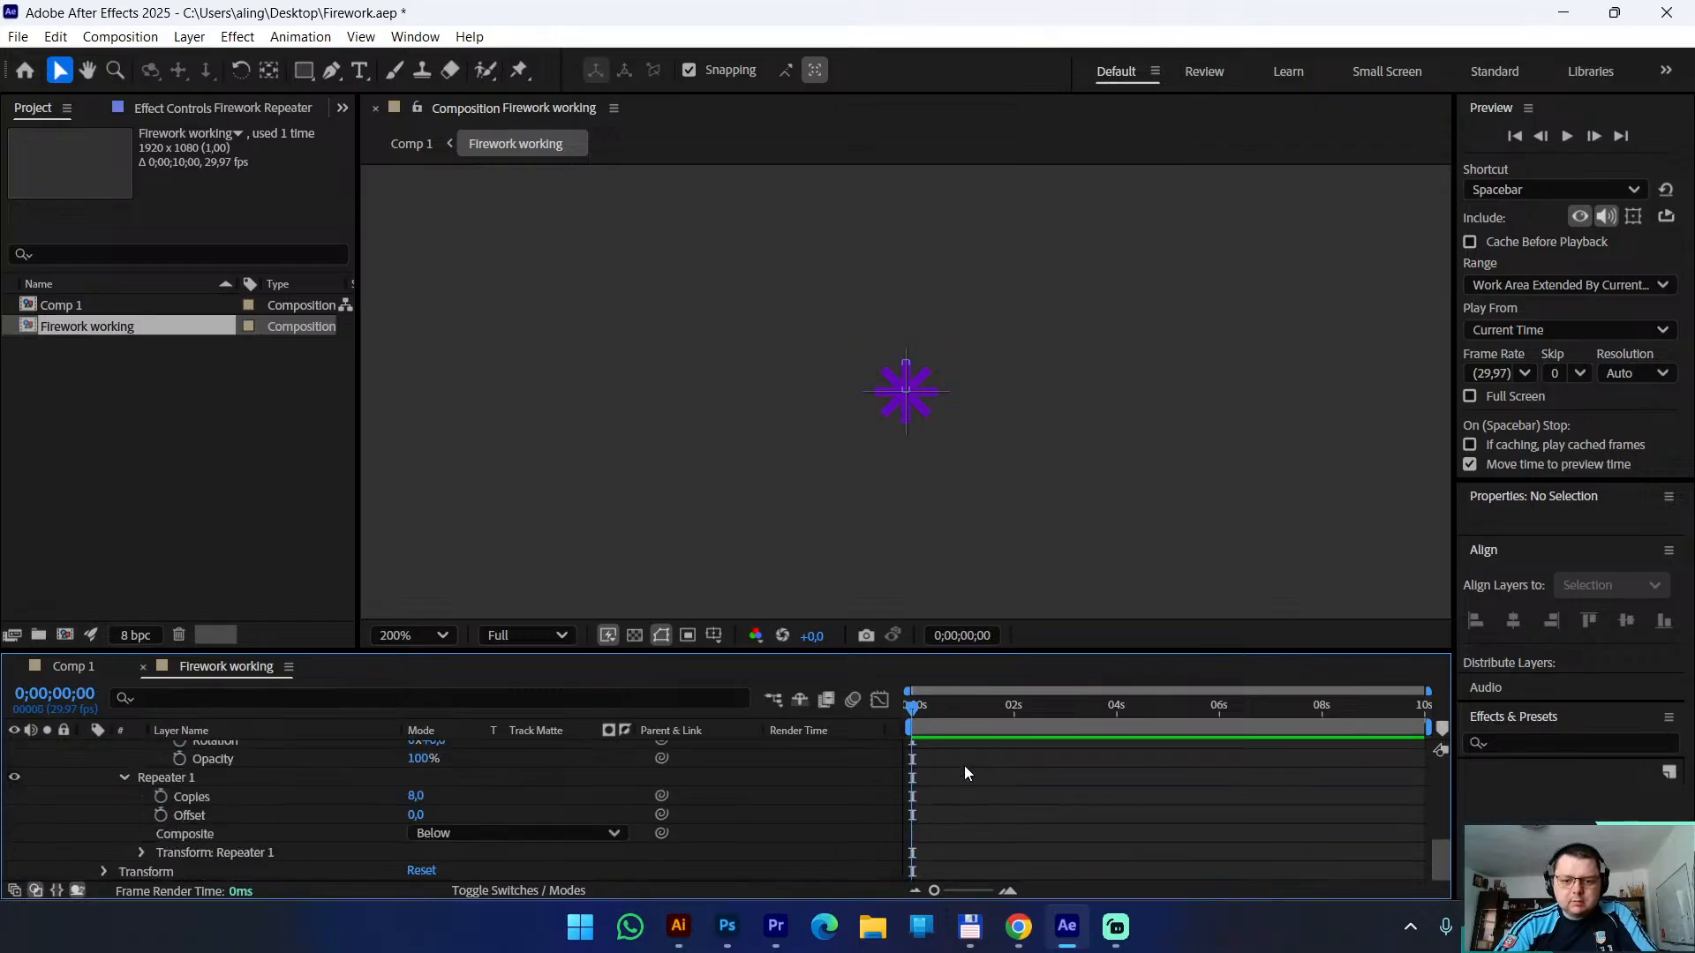
scroll(964, 773, up, 6)
scroll(964, 773, down, 3)
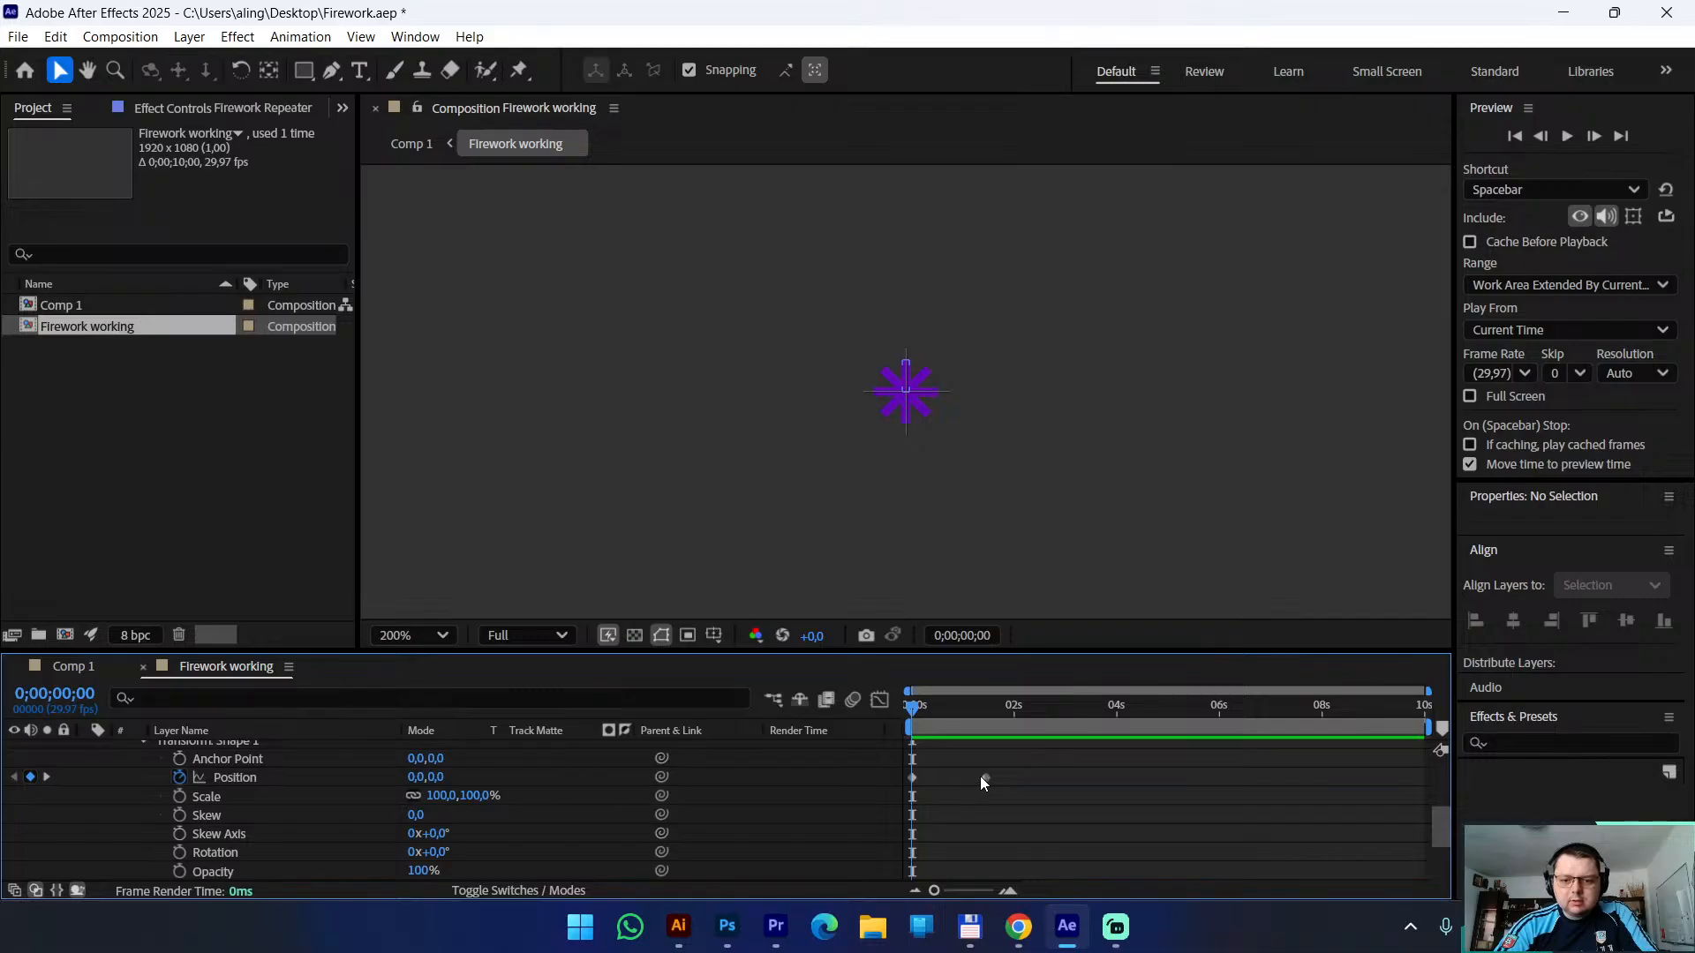
drag(983, 775, 937, 779)
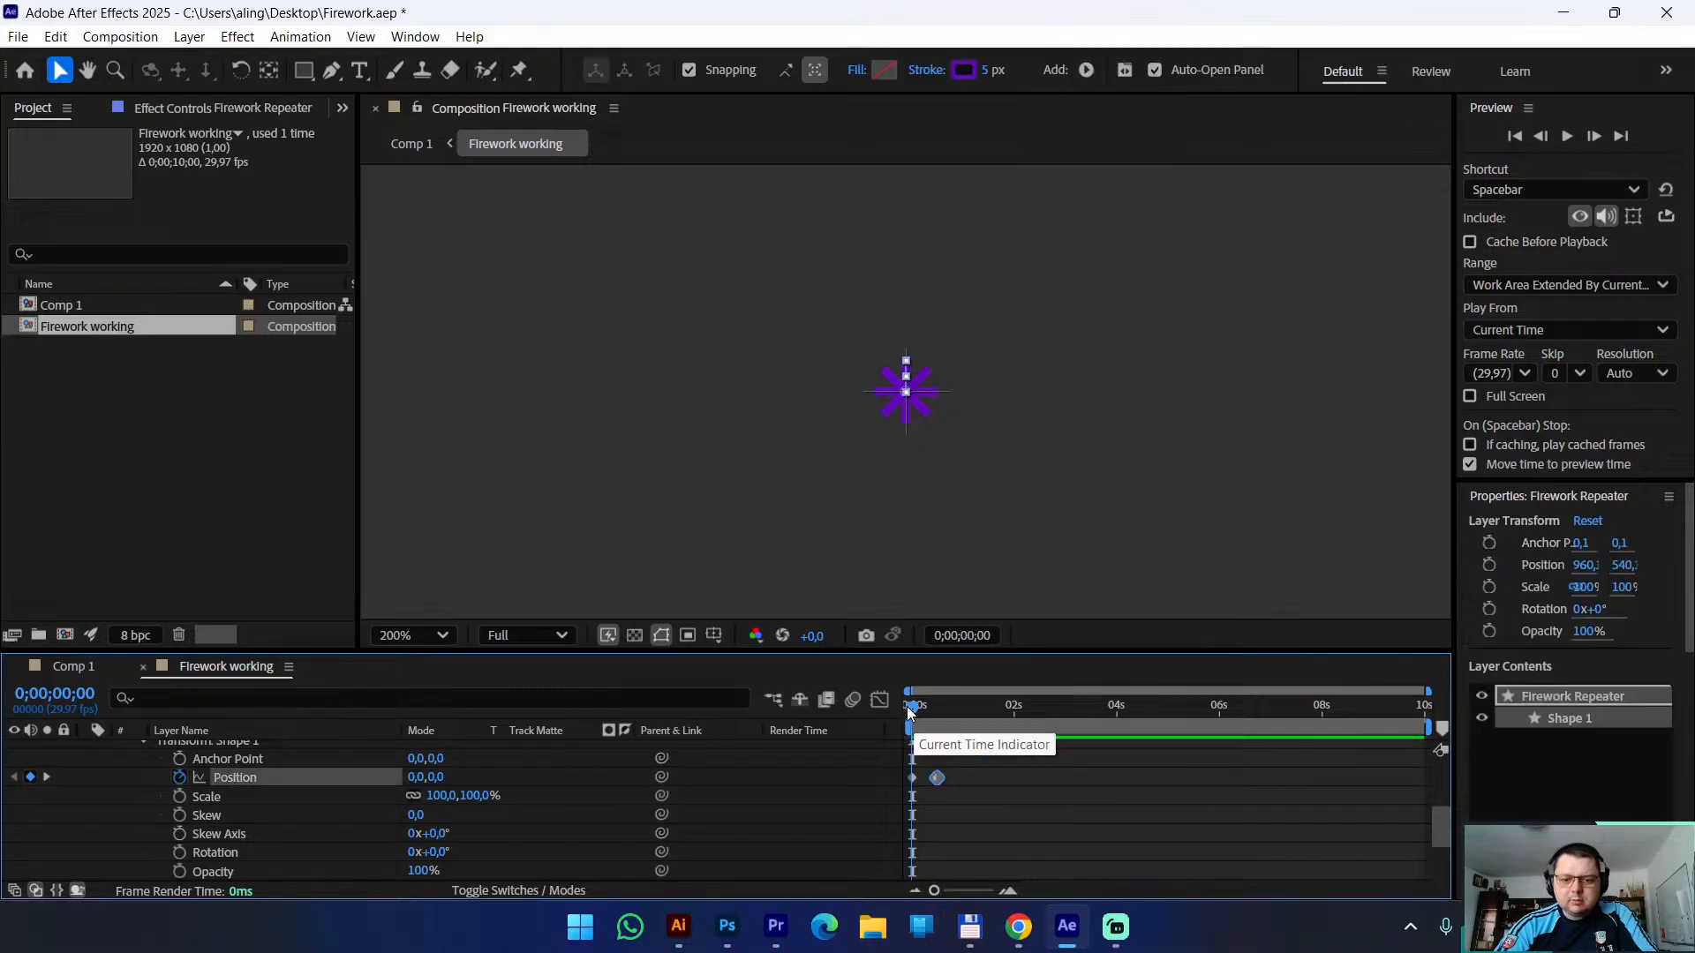
drag(912, 706, 904, 714)
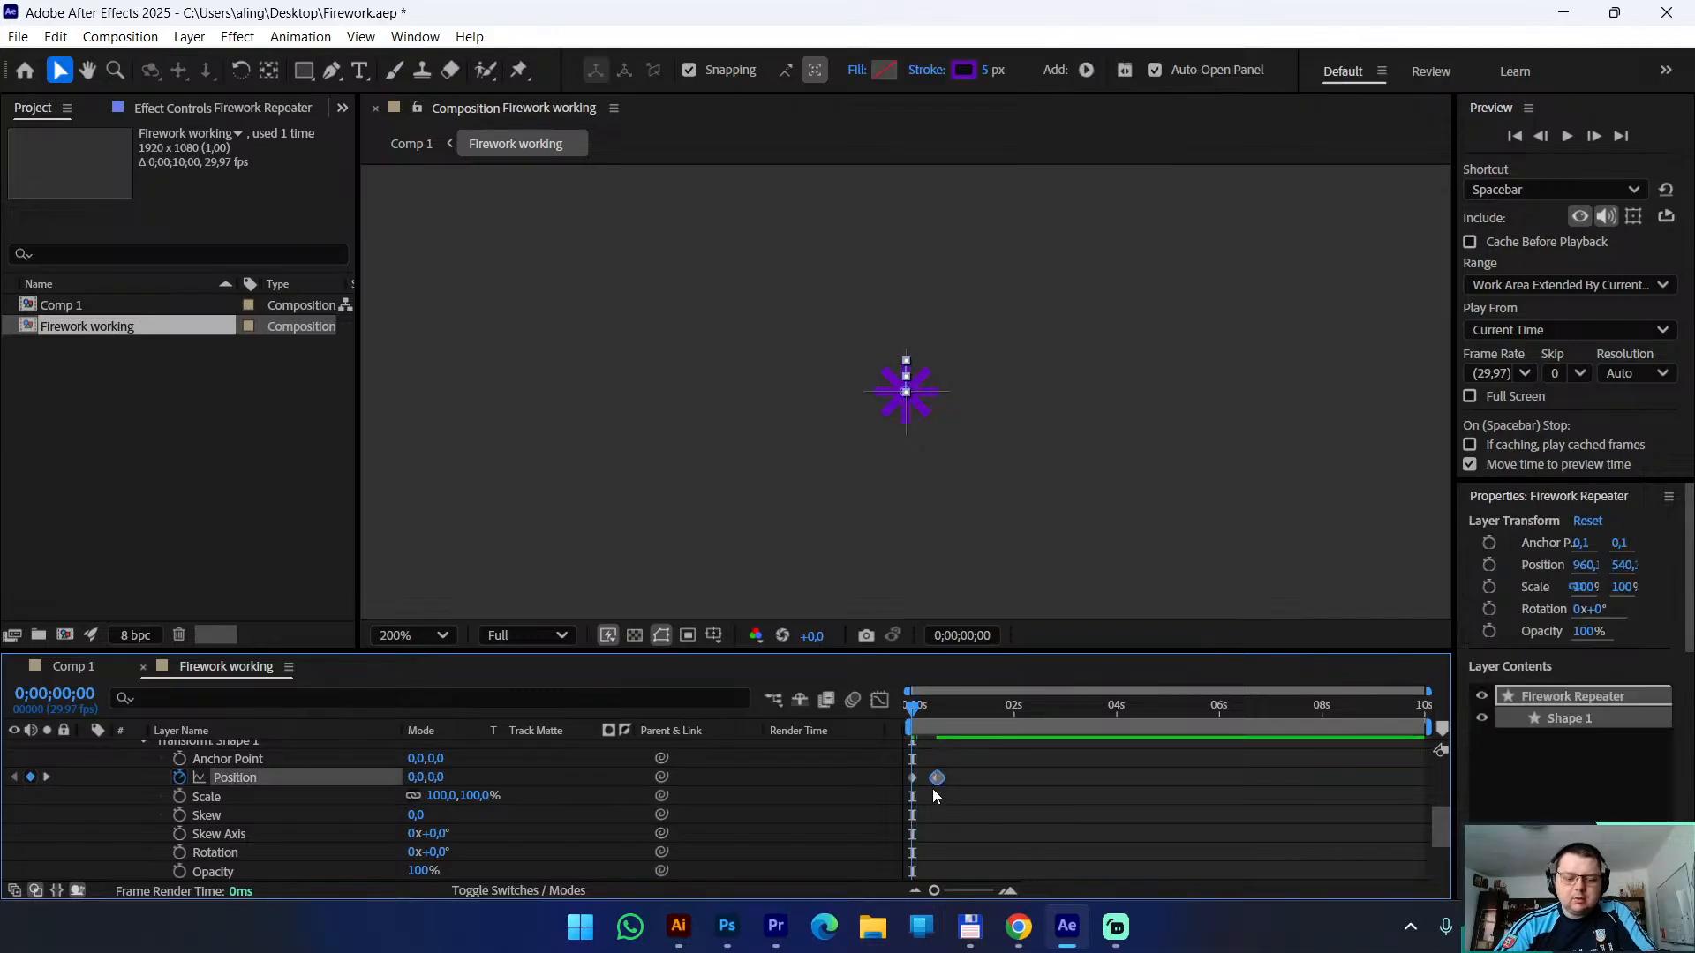
scroll(934, 788, up, 1)
scroll(939, 788, up, 2)
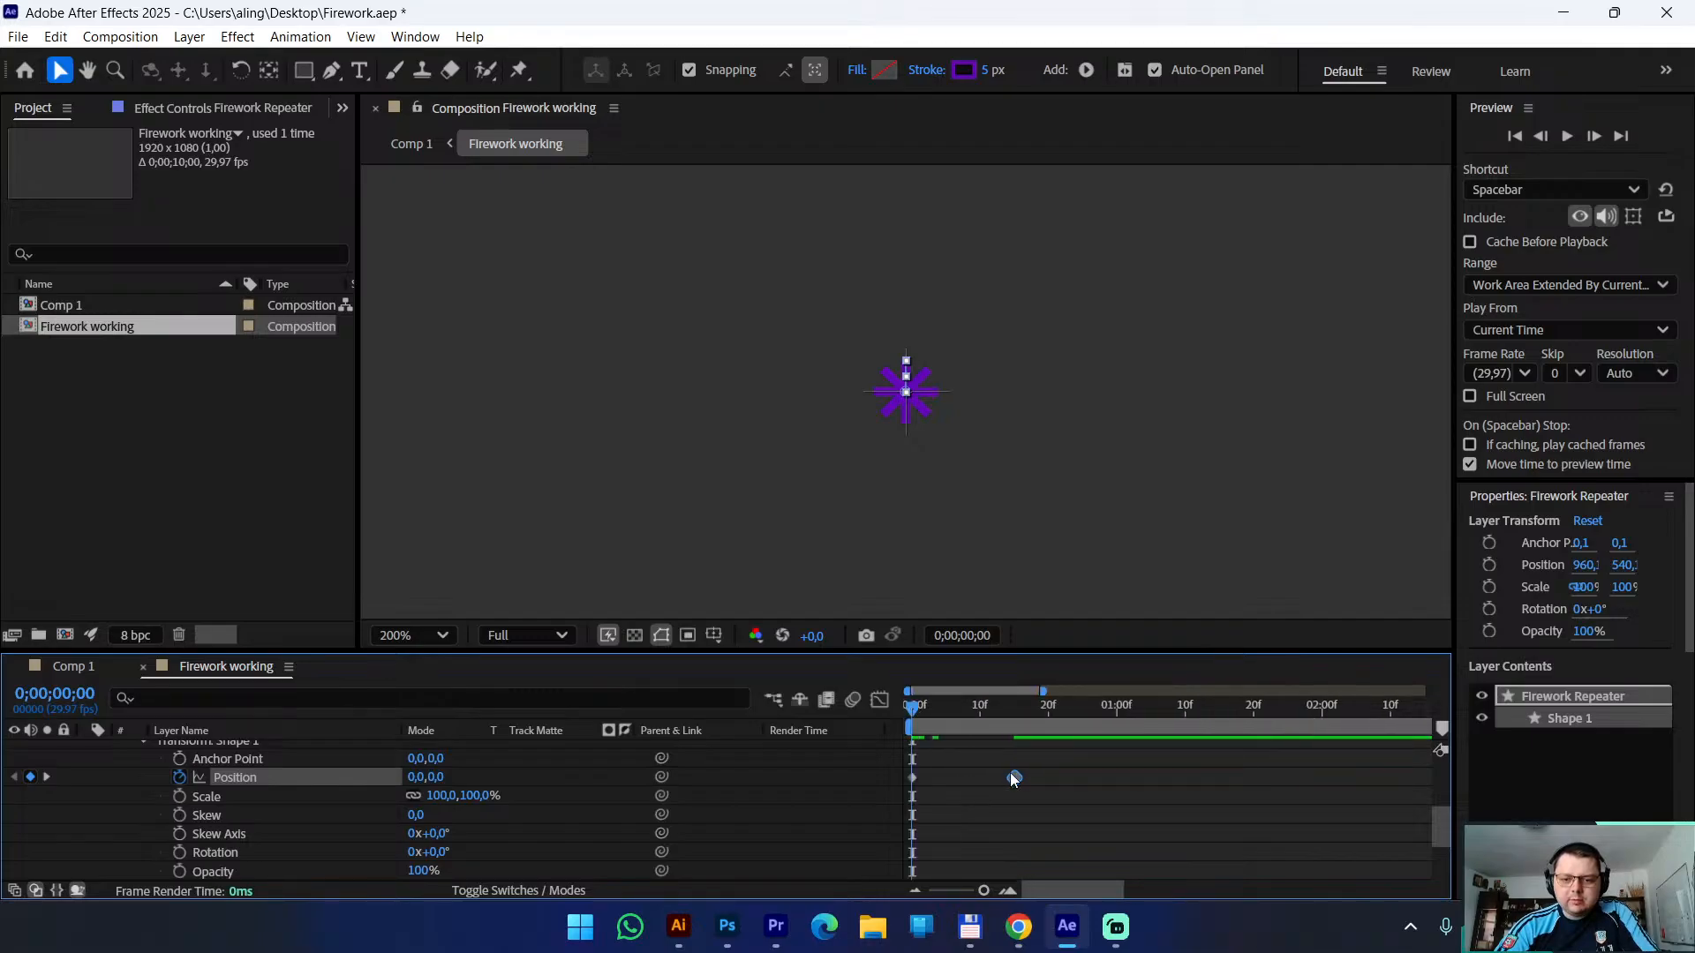
click(1001, 796)
drag(1014, 782, 987, 782)
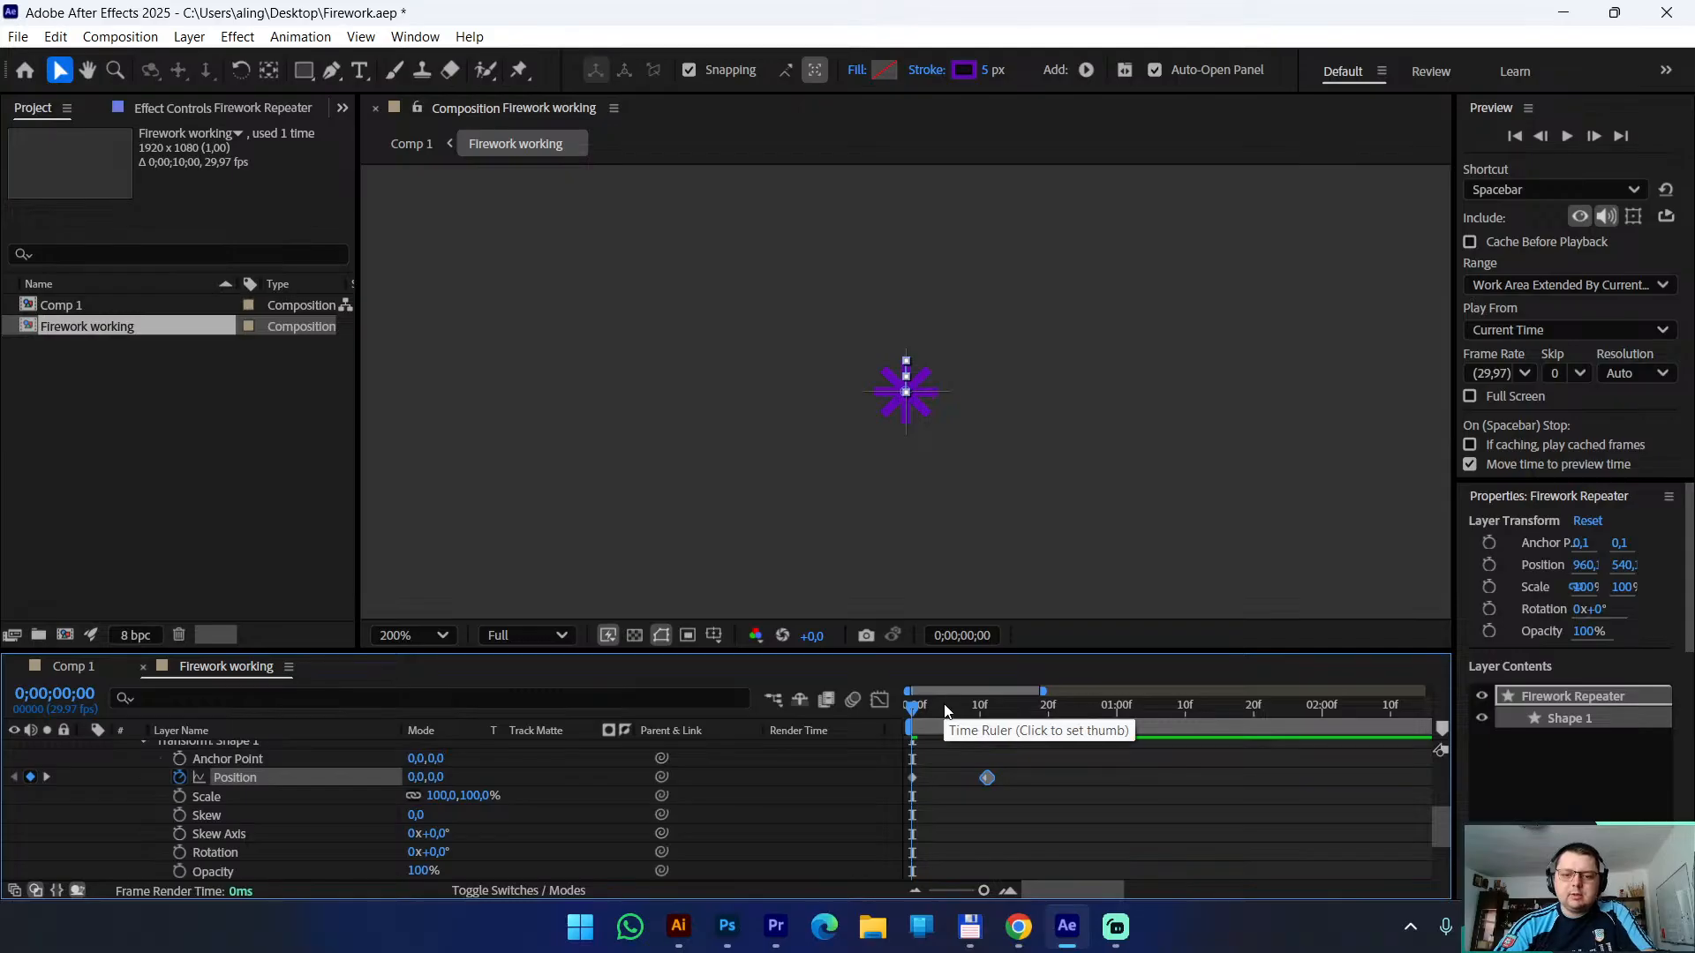
Play back the shortened burst and examine its lines at several magnifications and its two Position keyframes
key(space)
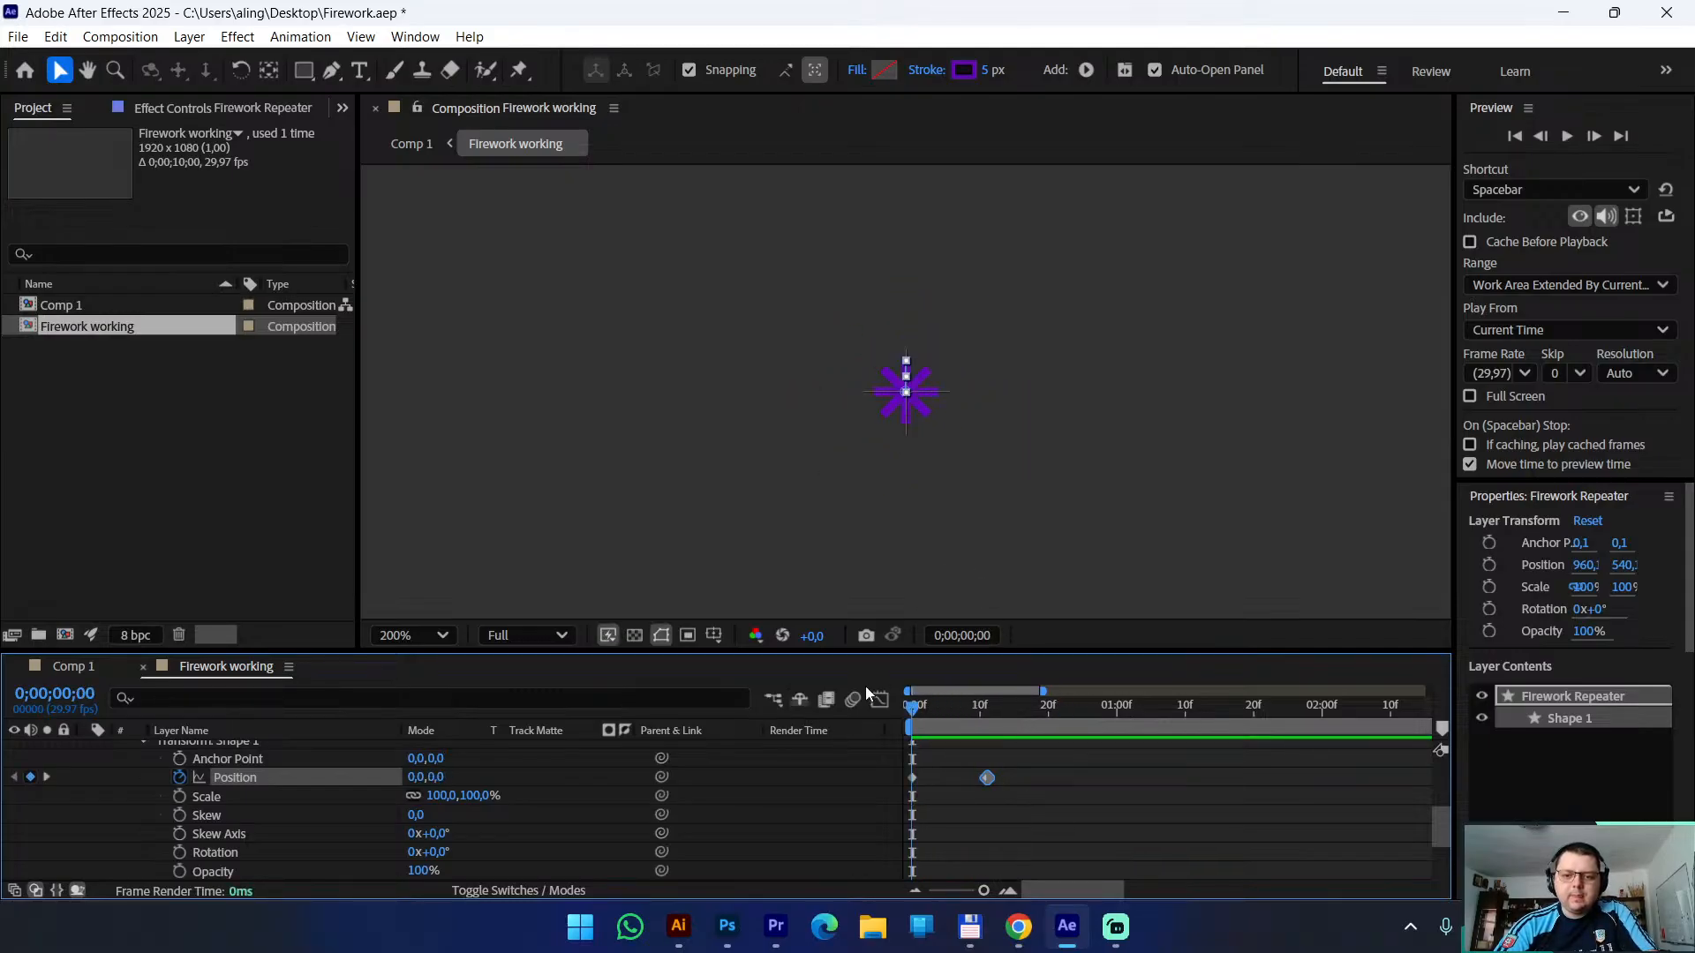
key(period)
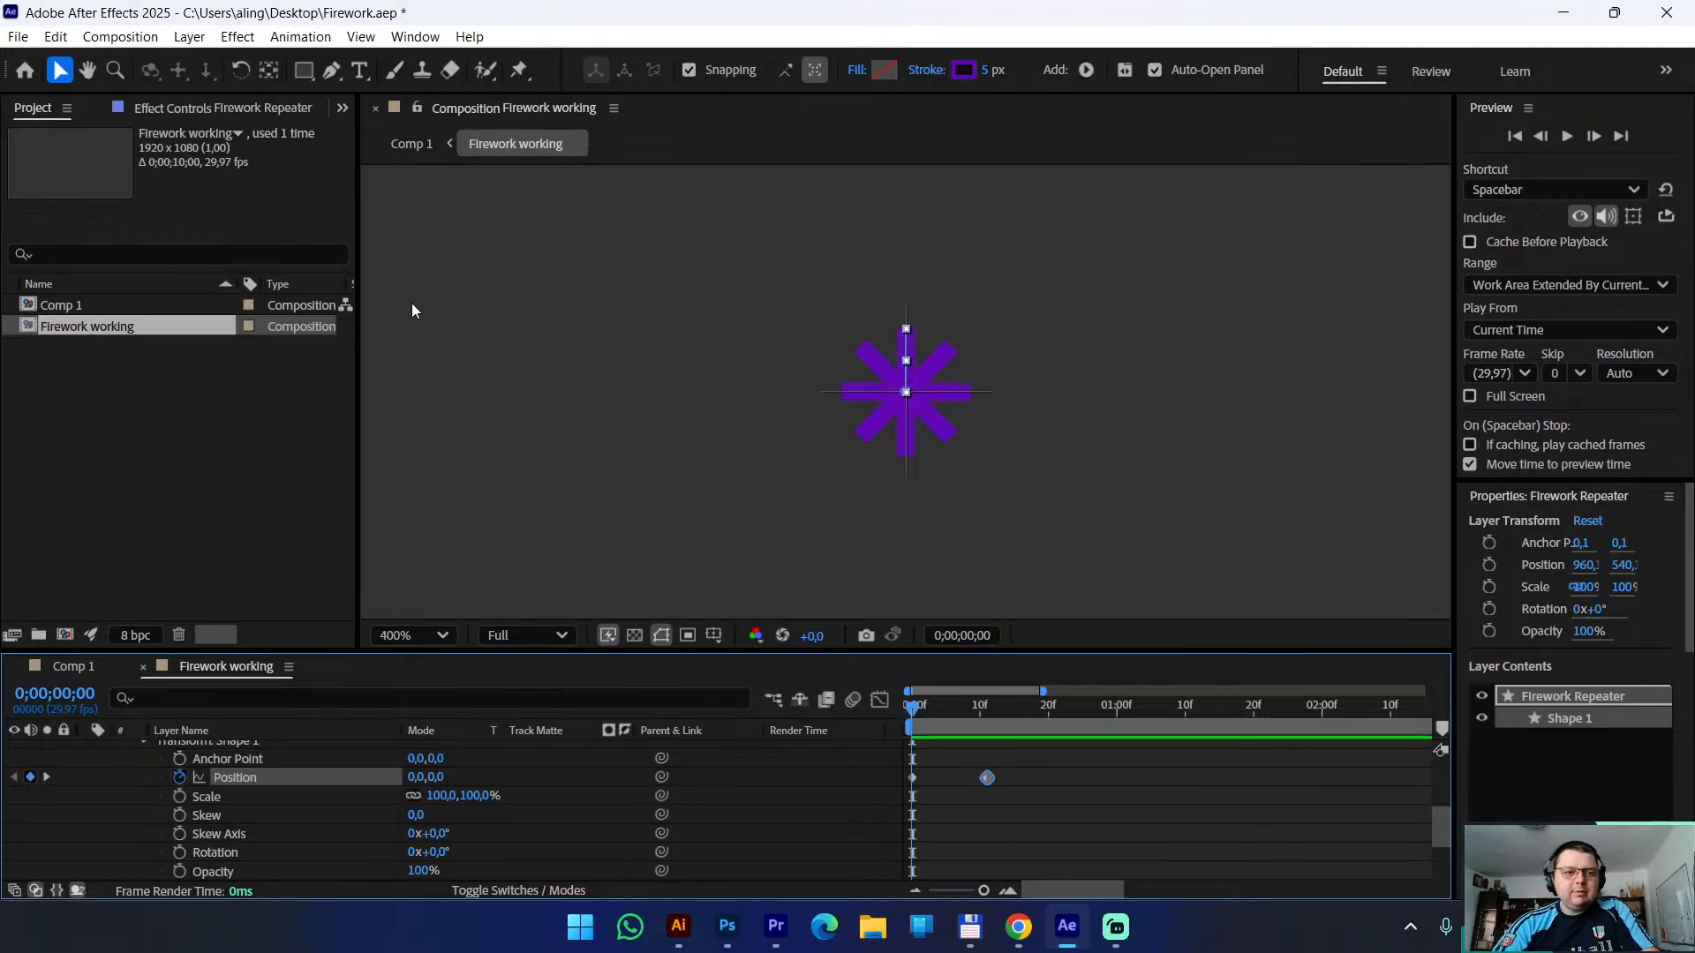
key(comma)
key(comma)
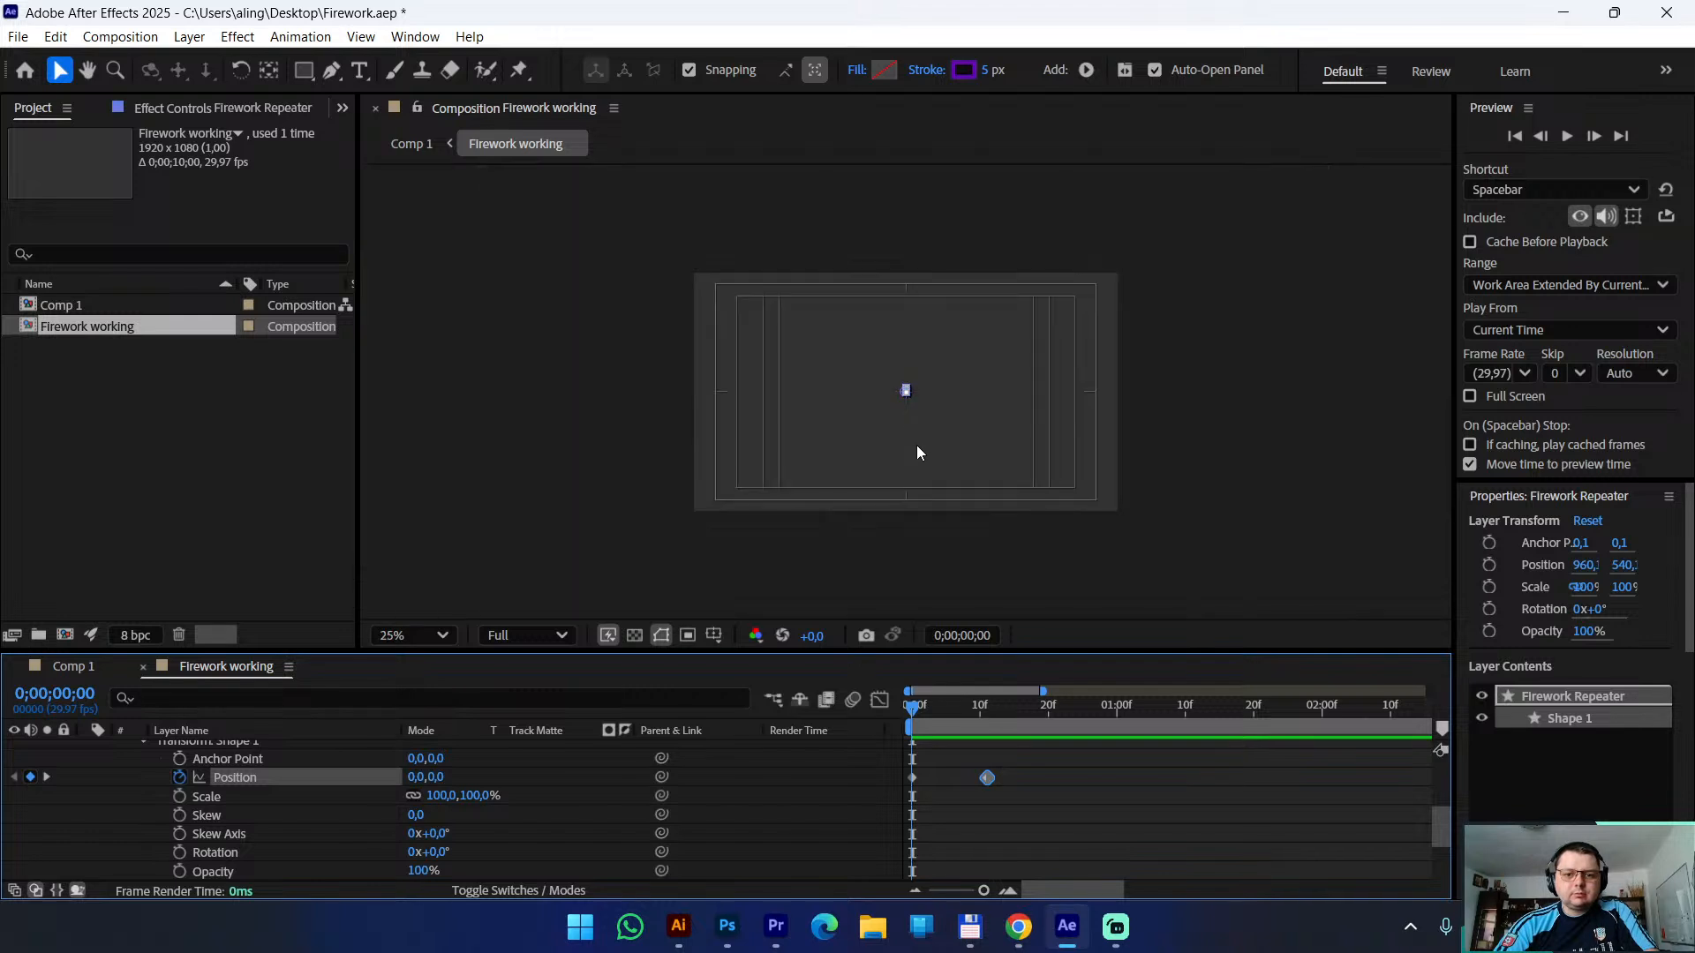
key(period)
key(period)
key(period)
key(comma)
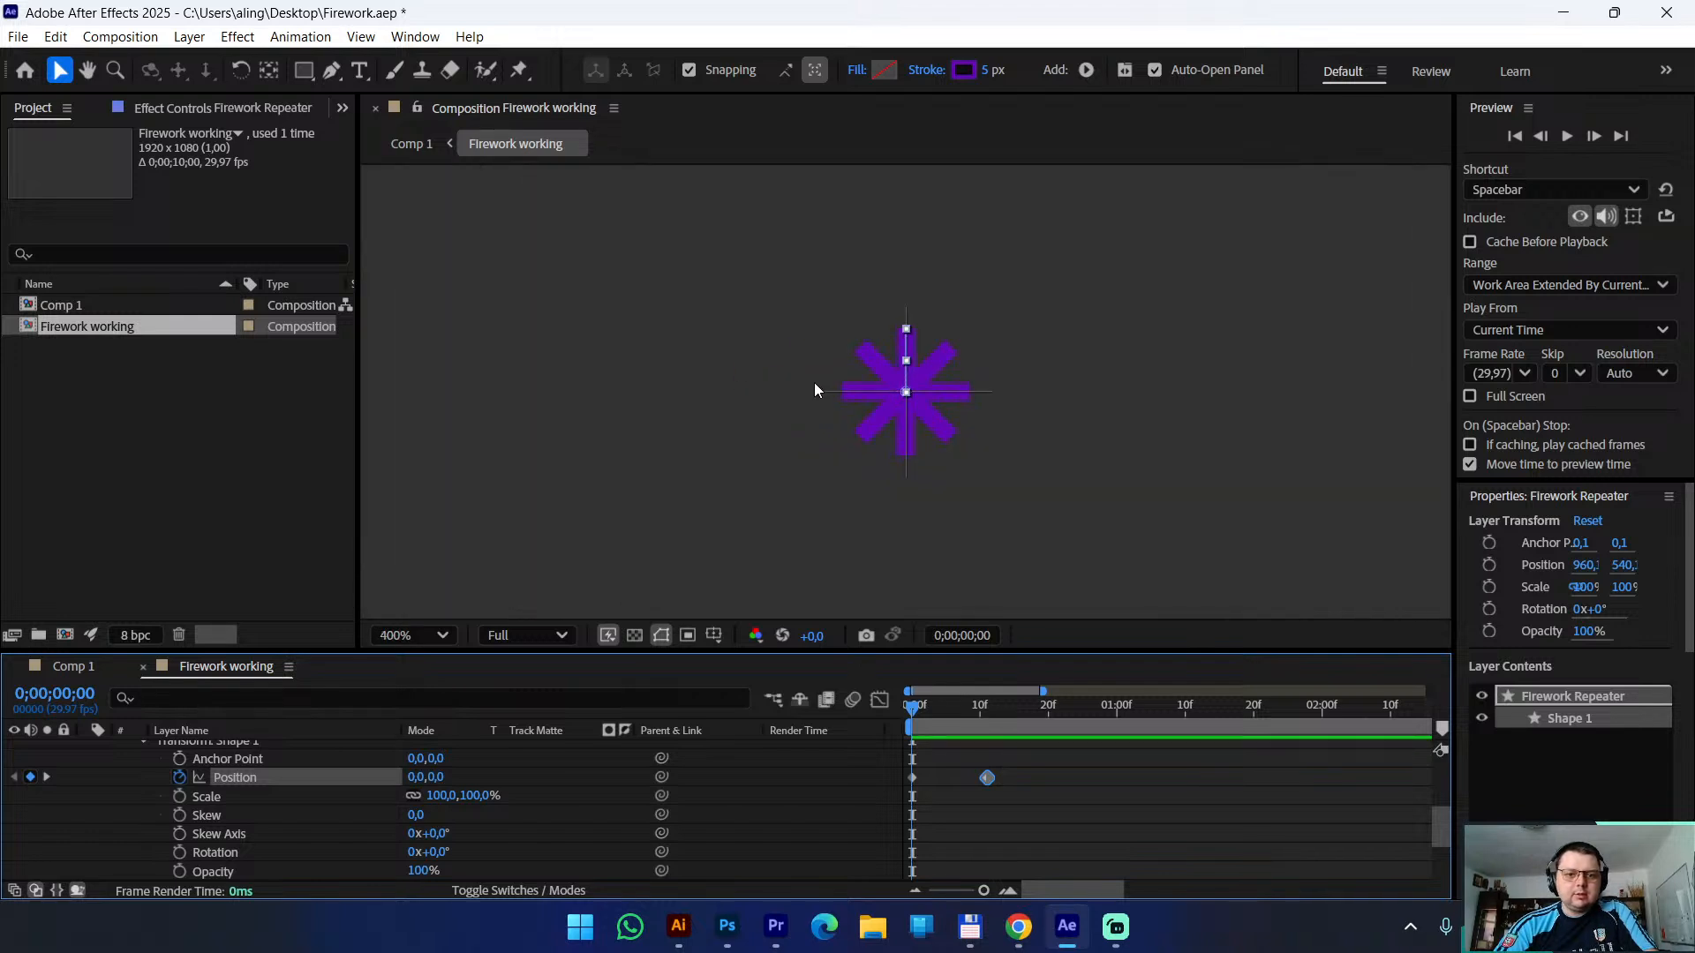
drag(1052, 802, 888, 777)
click(1119, 797)
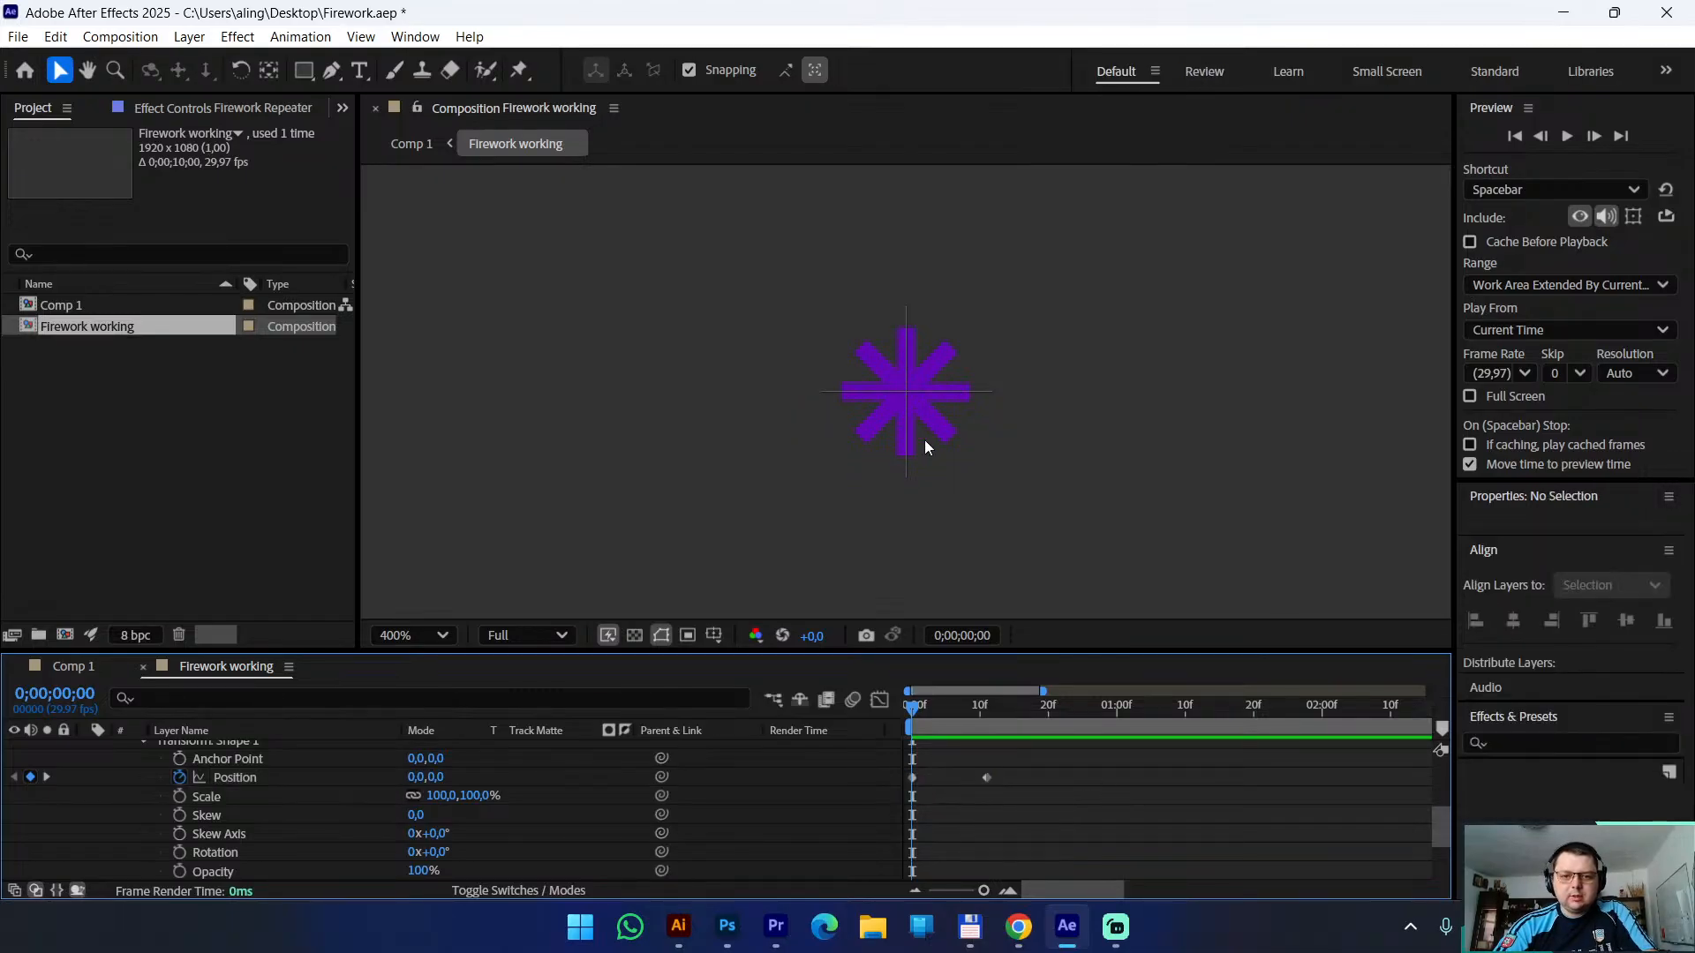
Change the Firework Repeater layer's stroke colour to crimson red, DE0D4A
scroll(353, 805, up, 4)
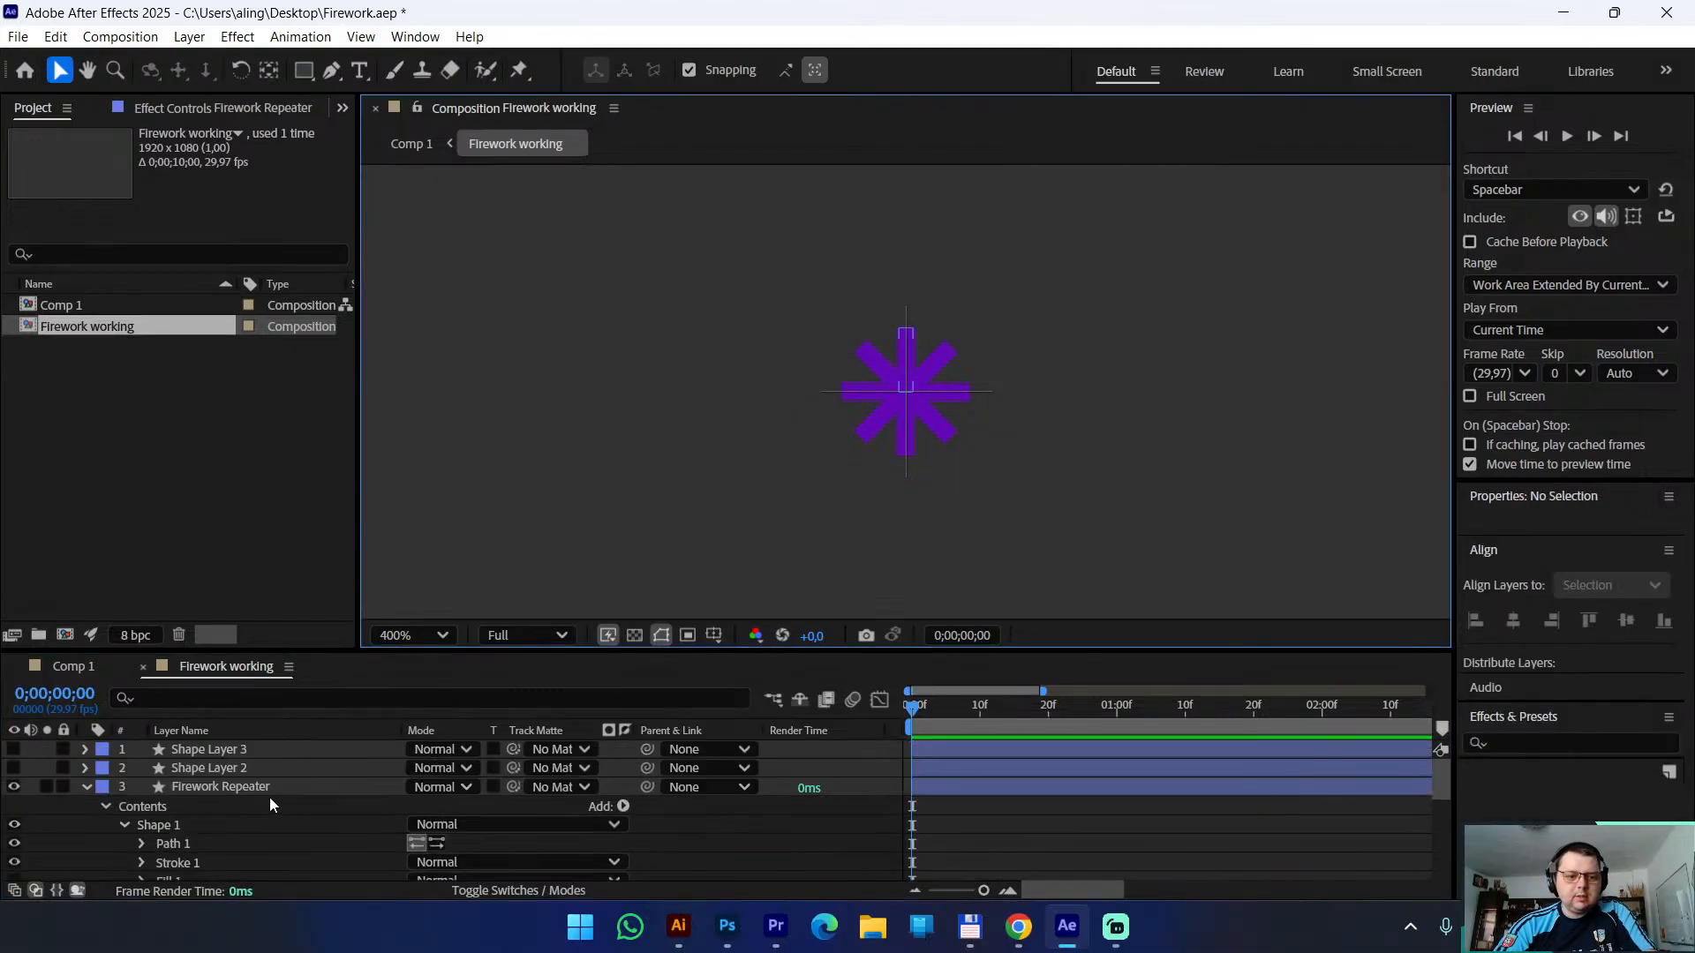
click(219, 788)
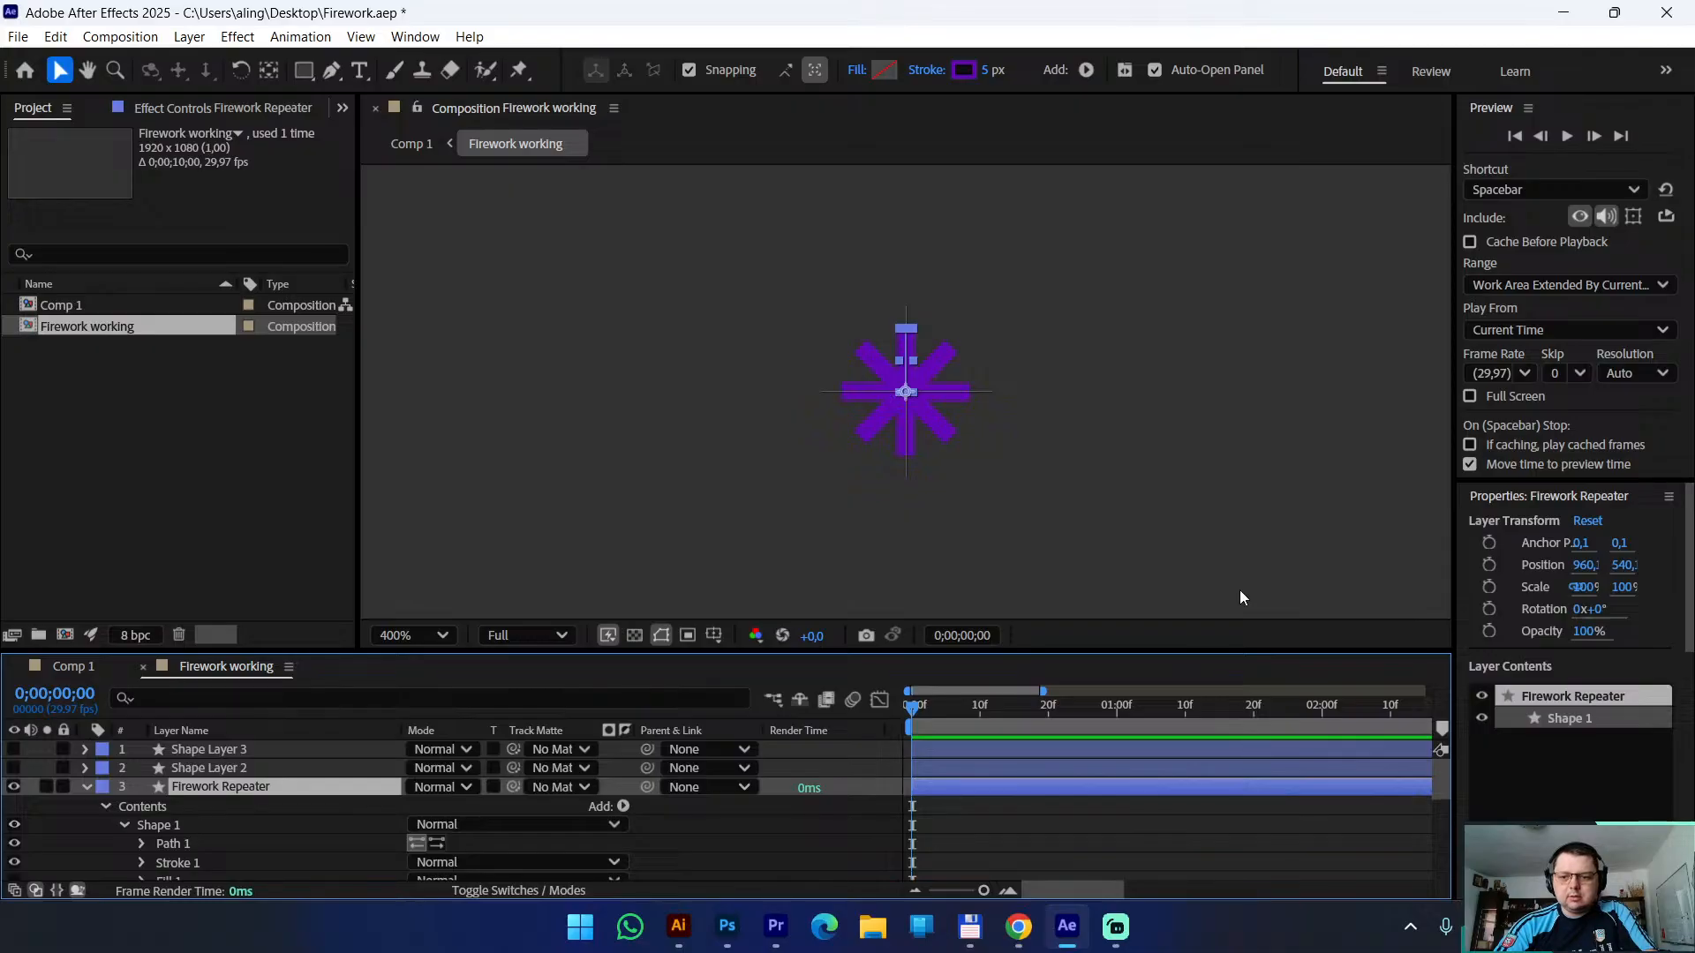
click(967, 73)
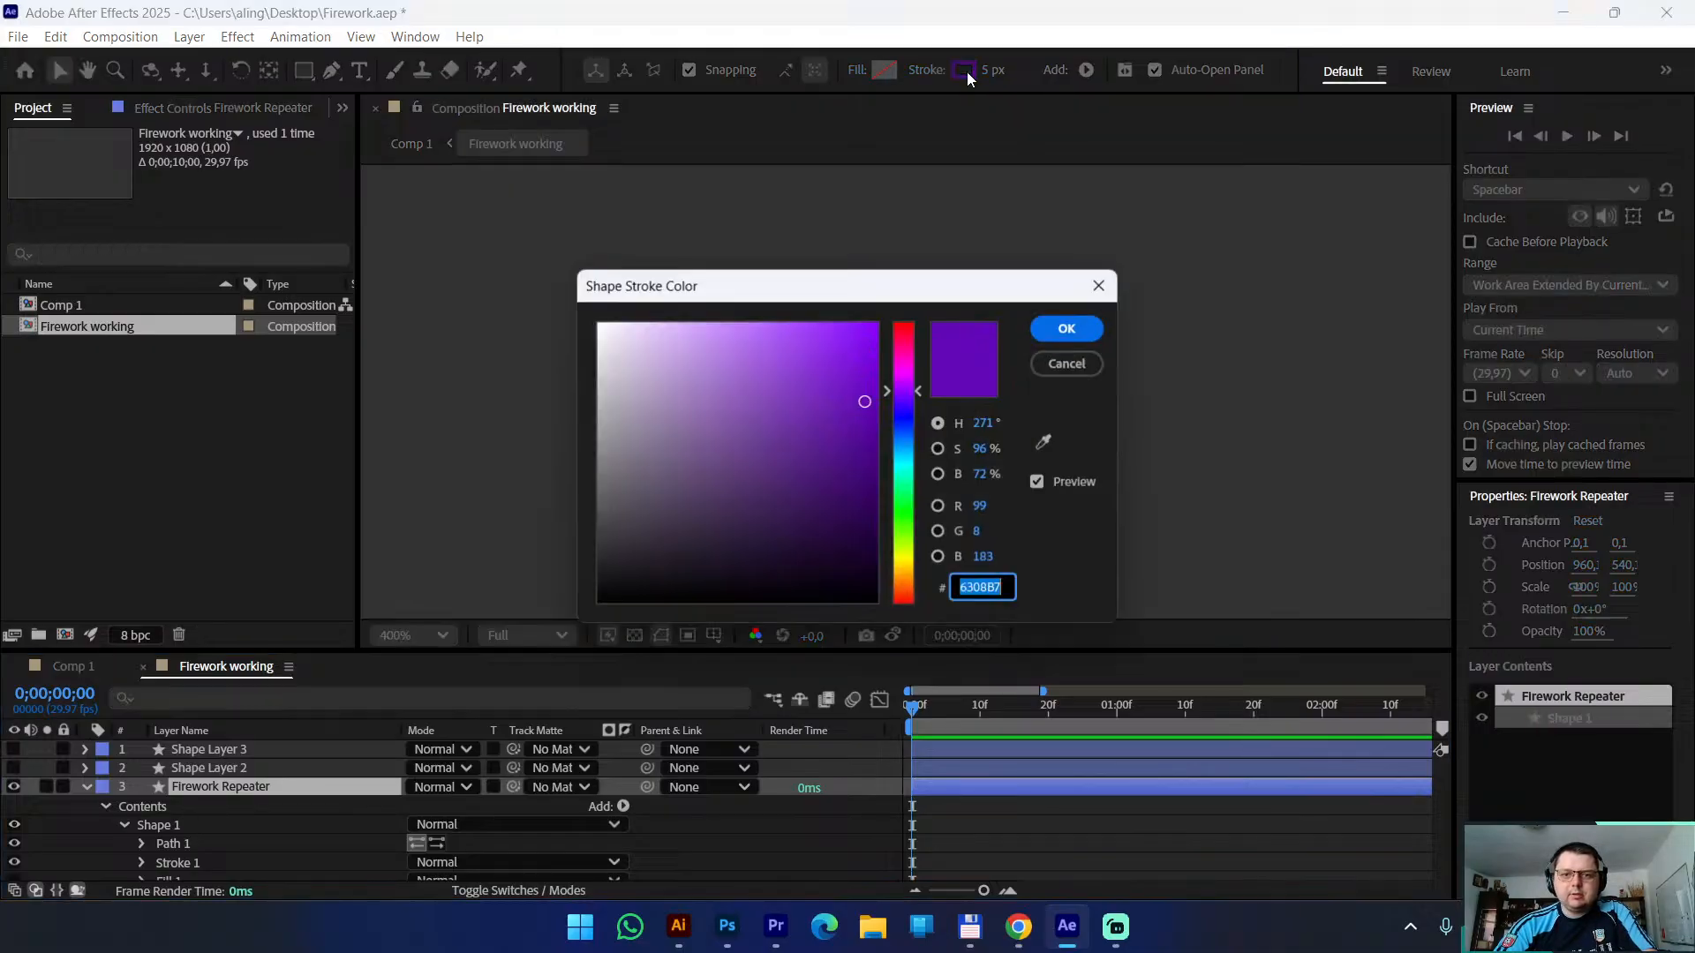
mouse_move(919, 385)
mouse_down()
mouse_move(916, 336)
mouse_move(860, 358)
mouse_up()
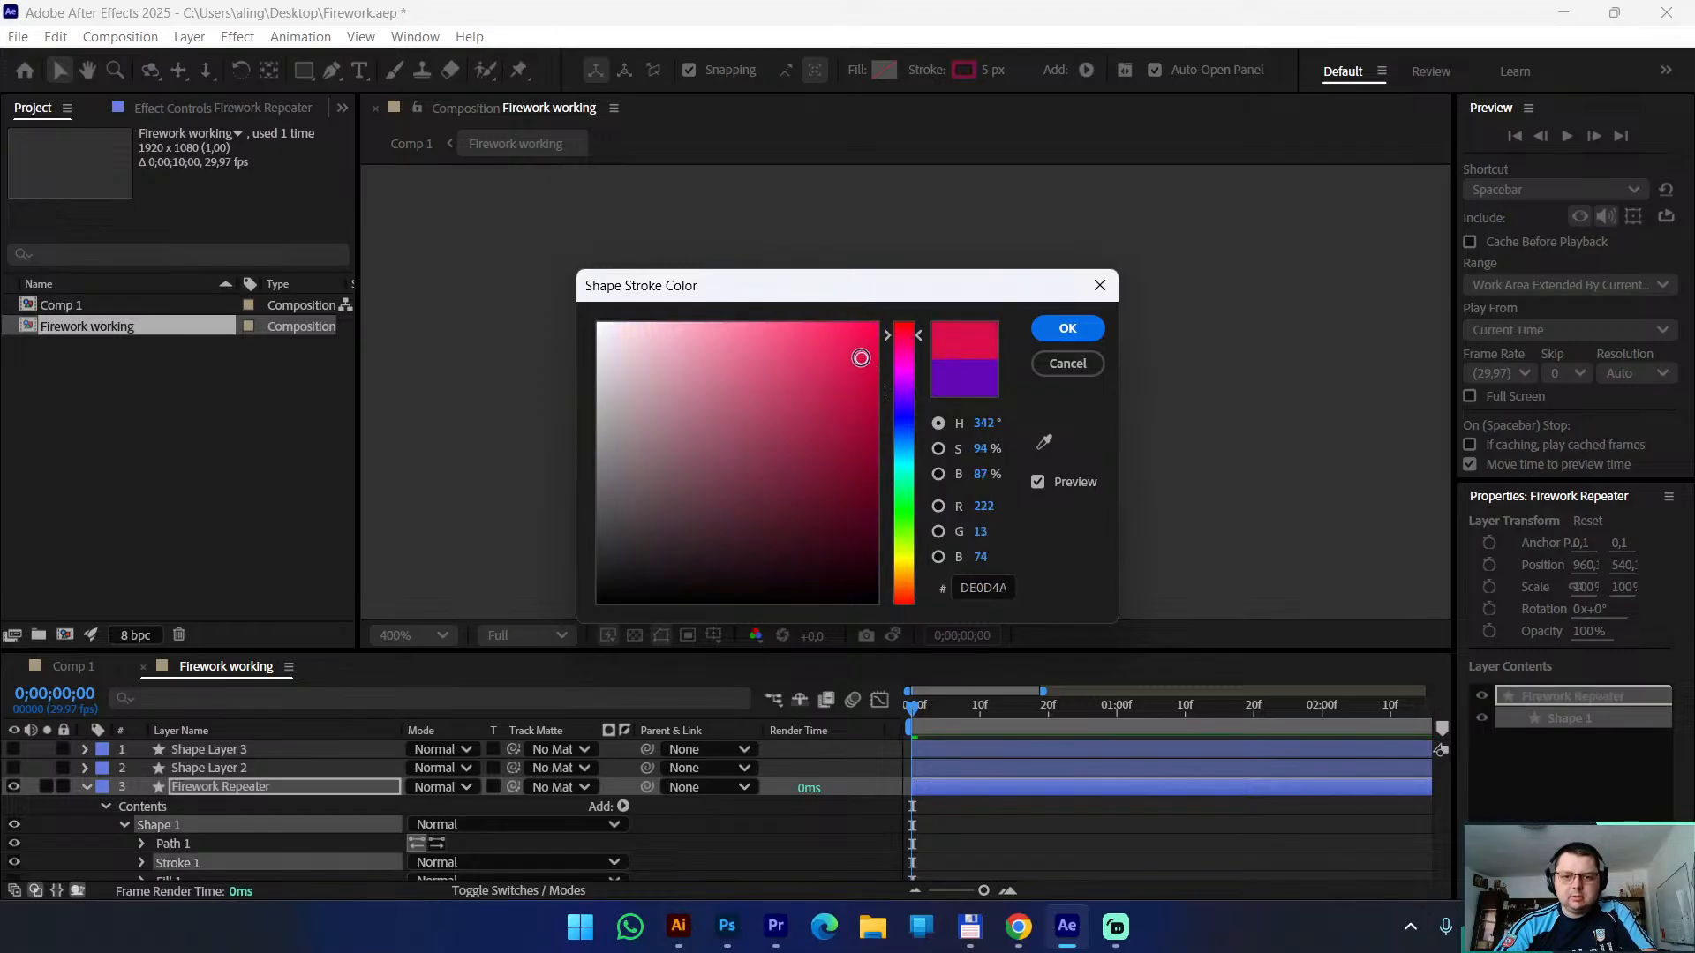
click(1066, 332)
Play back the recoloured burst animation from the first frame
scroll(936, 707, down, 2)
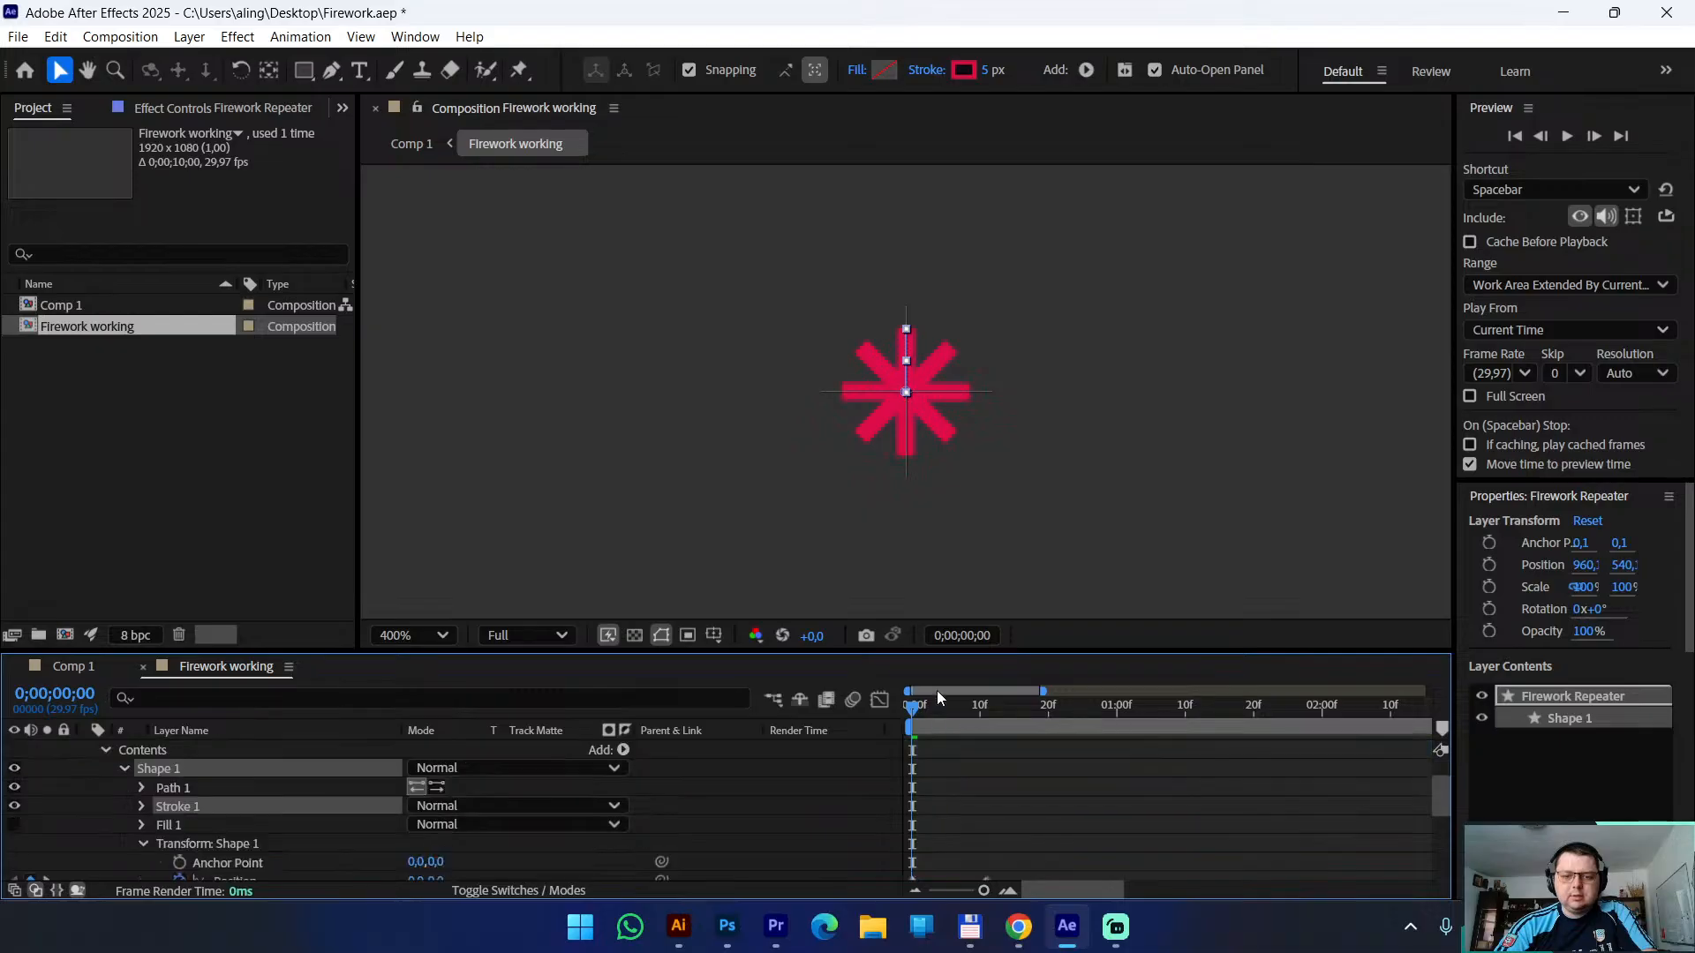
scroll(938, 486, down, 2)
key(space)
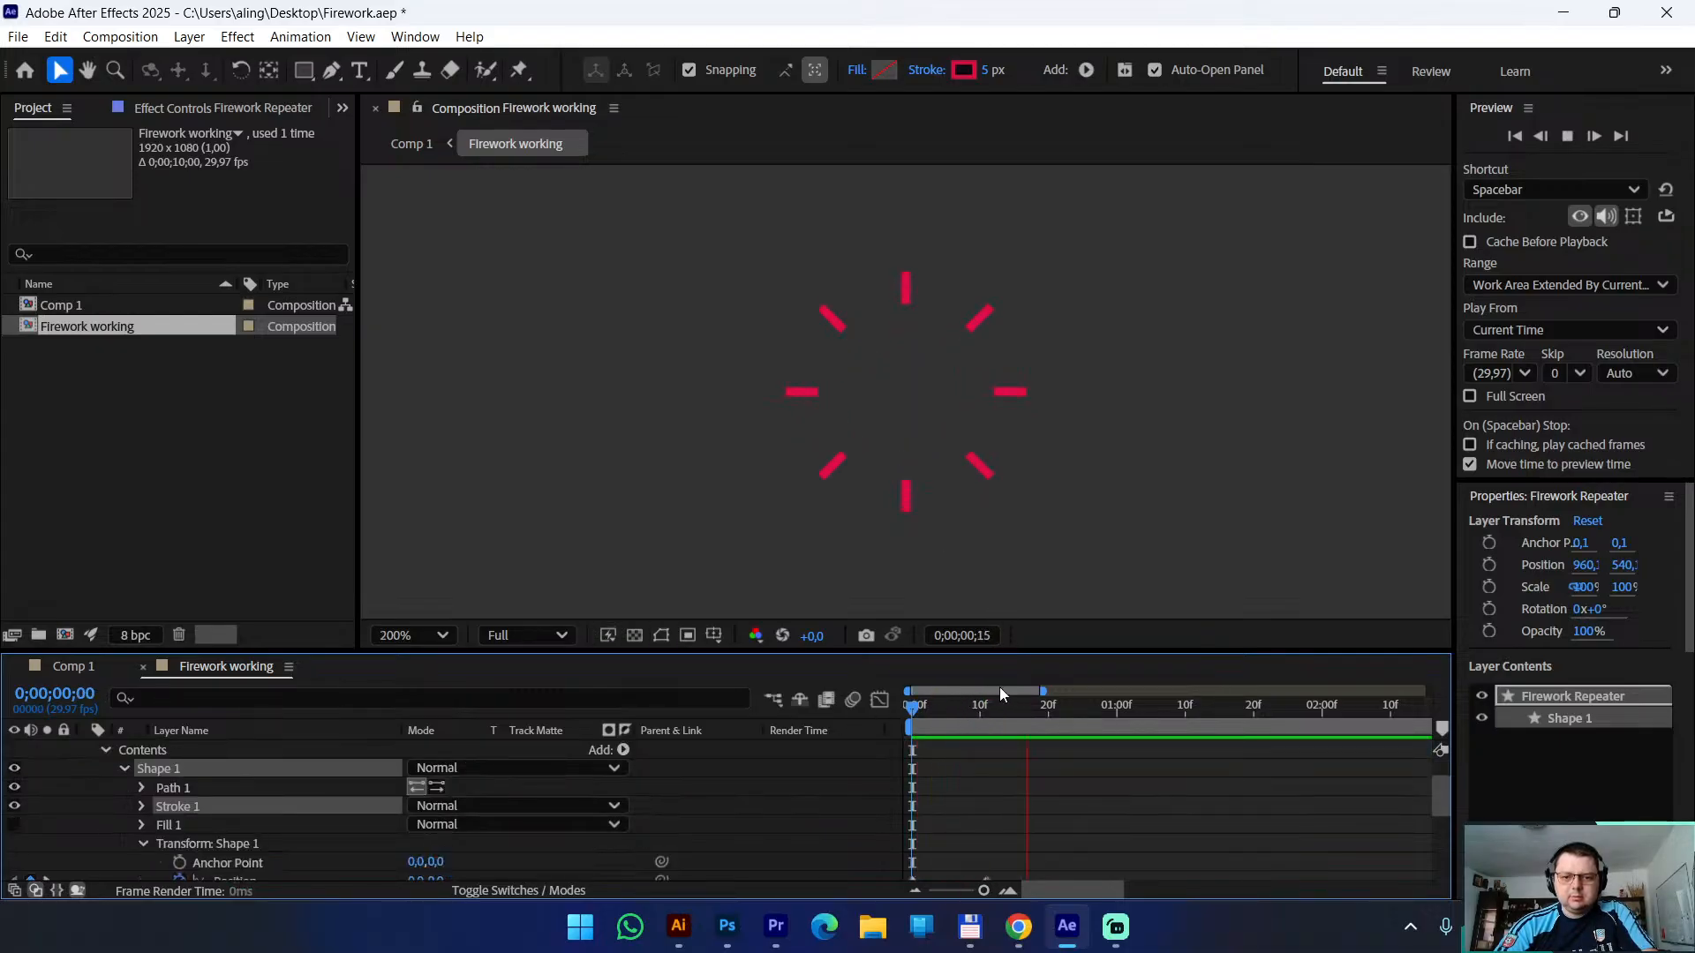
Stop playback, return to the first frame and select both of Shape 1's Position keyframes
click(1082, 711)
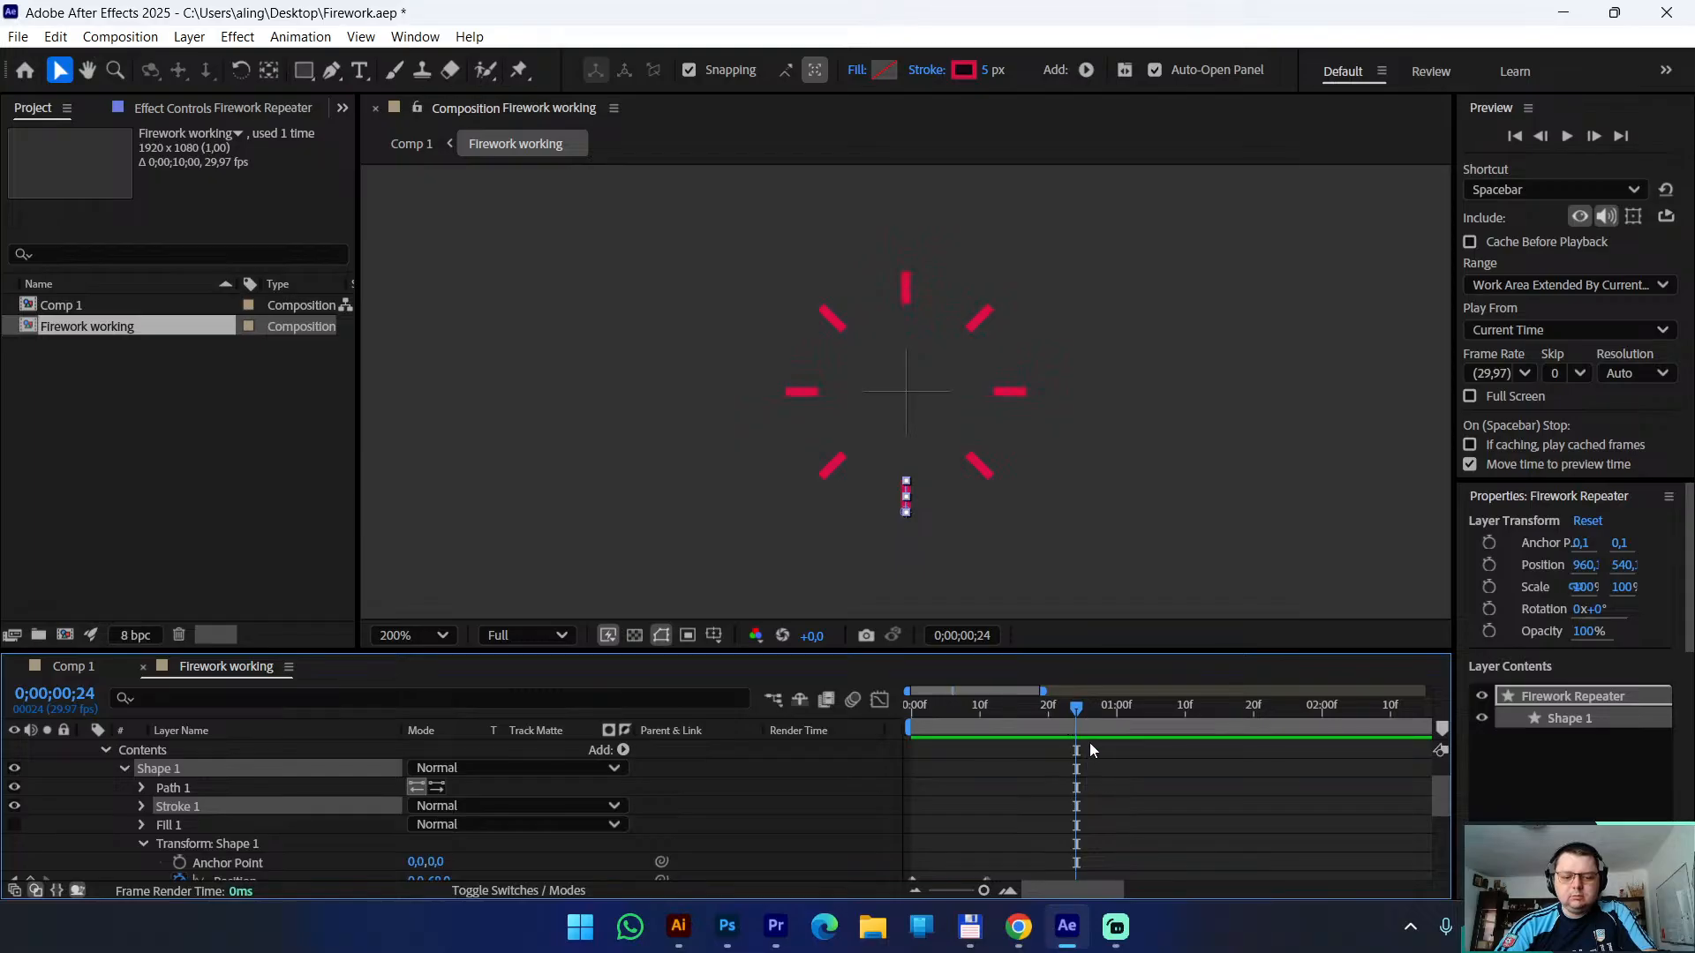
key(minus)
drag(1008, 710, 874, 599)
key(period)
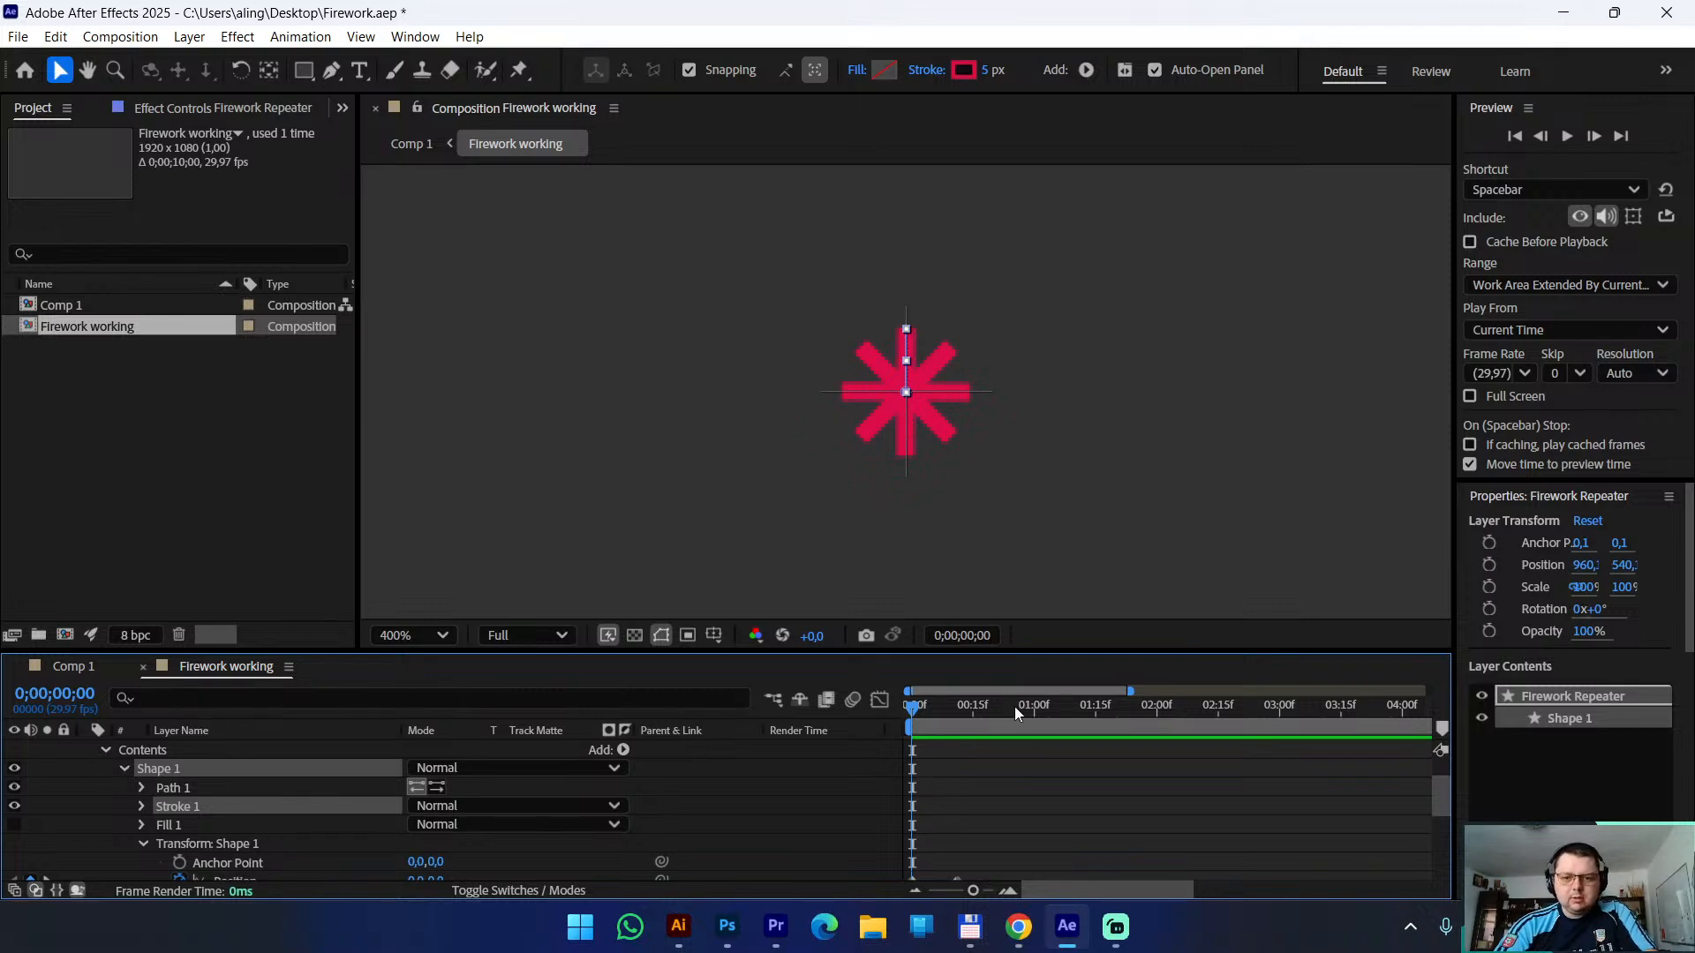
scroll(971, 781, down, 3)
scroll(980, 784, up, 1)
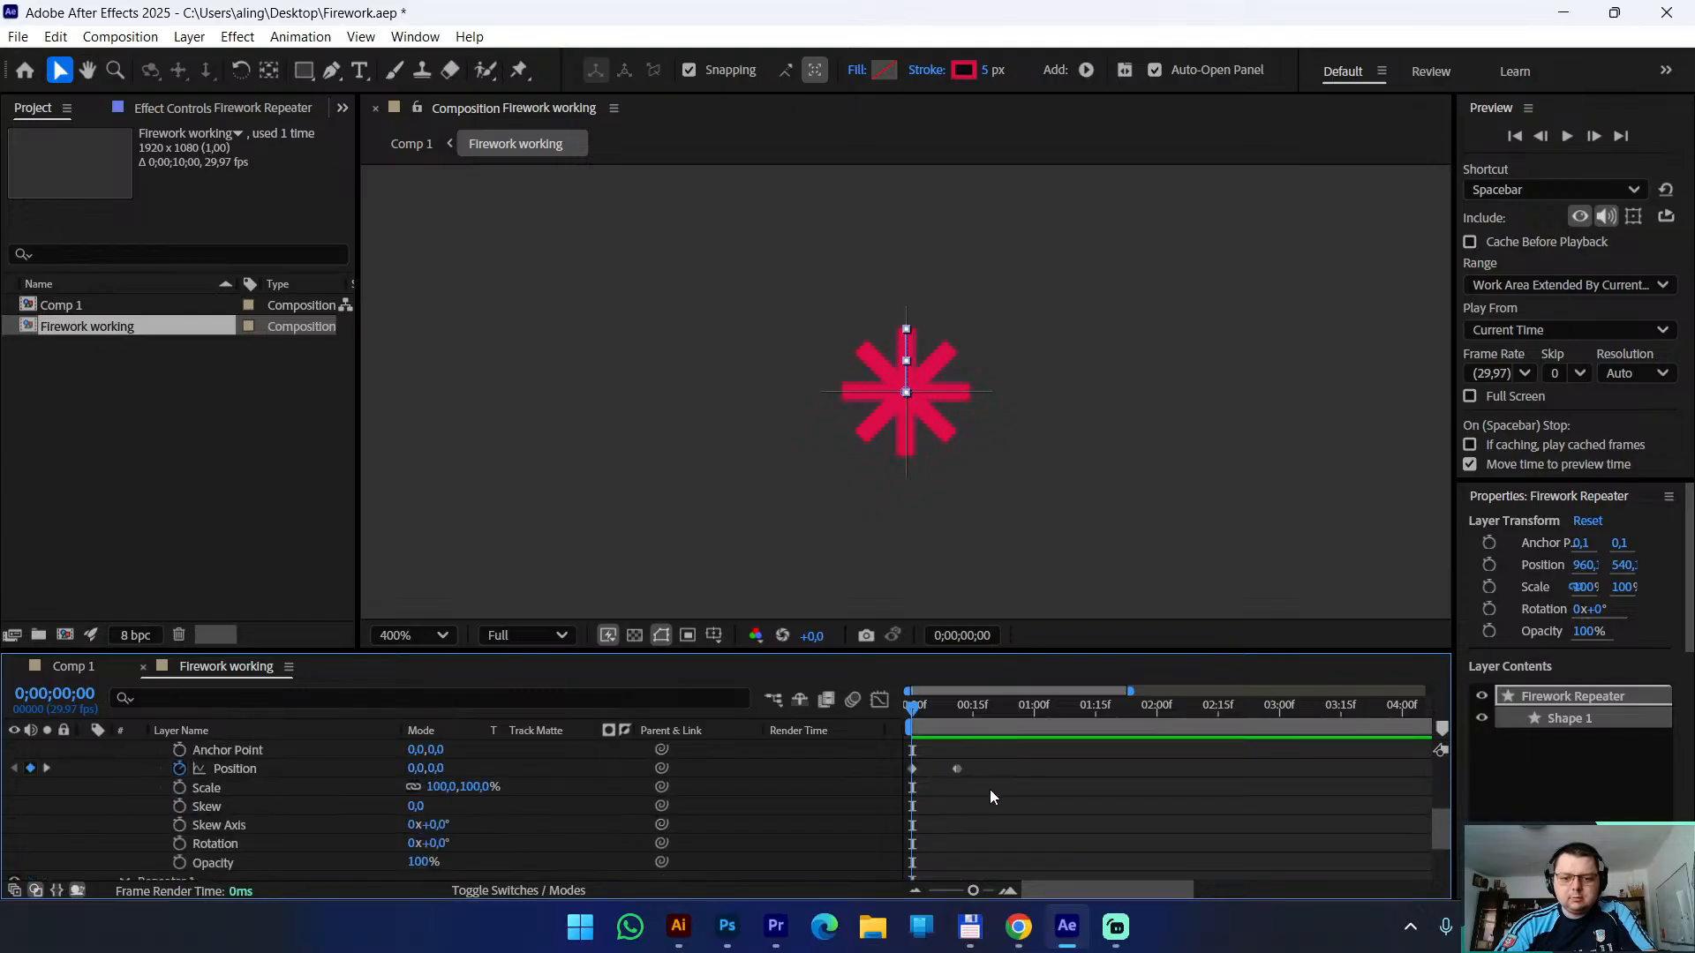
drag(1020, 788, 892, 764)
scroll(968, 771, up, 1)
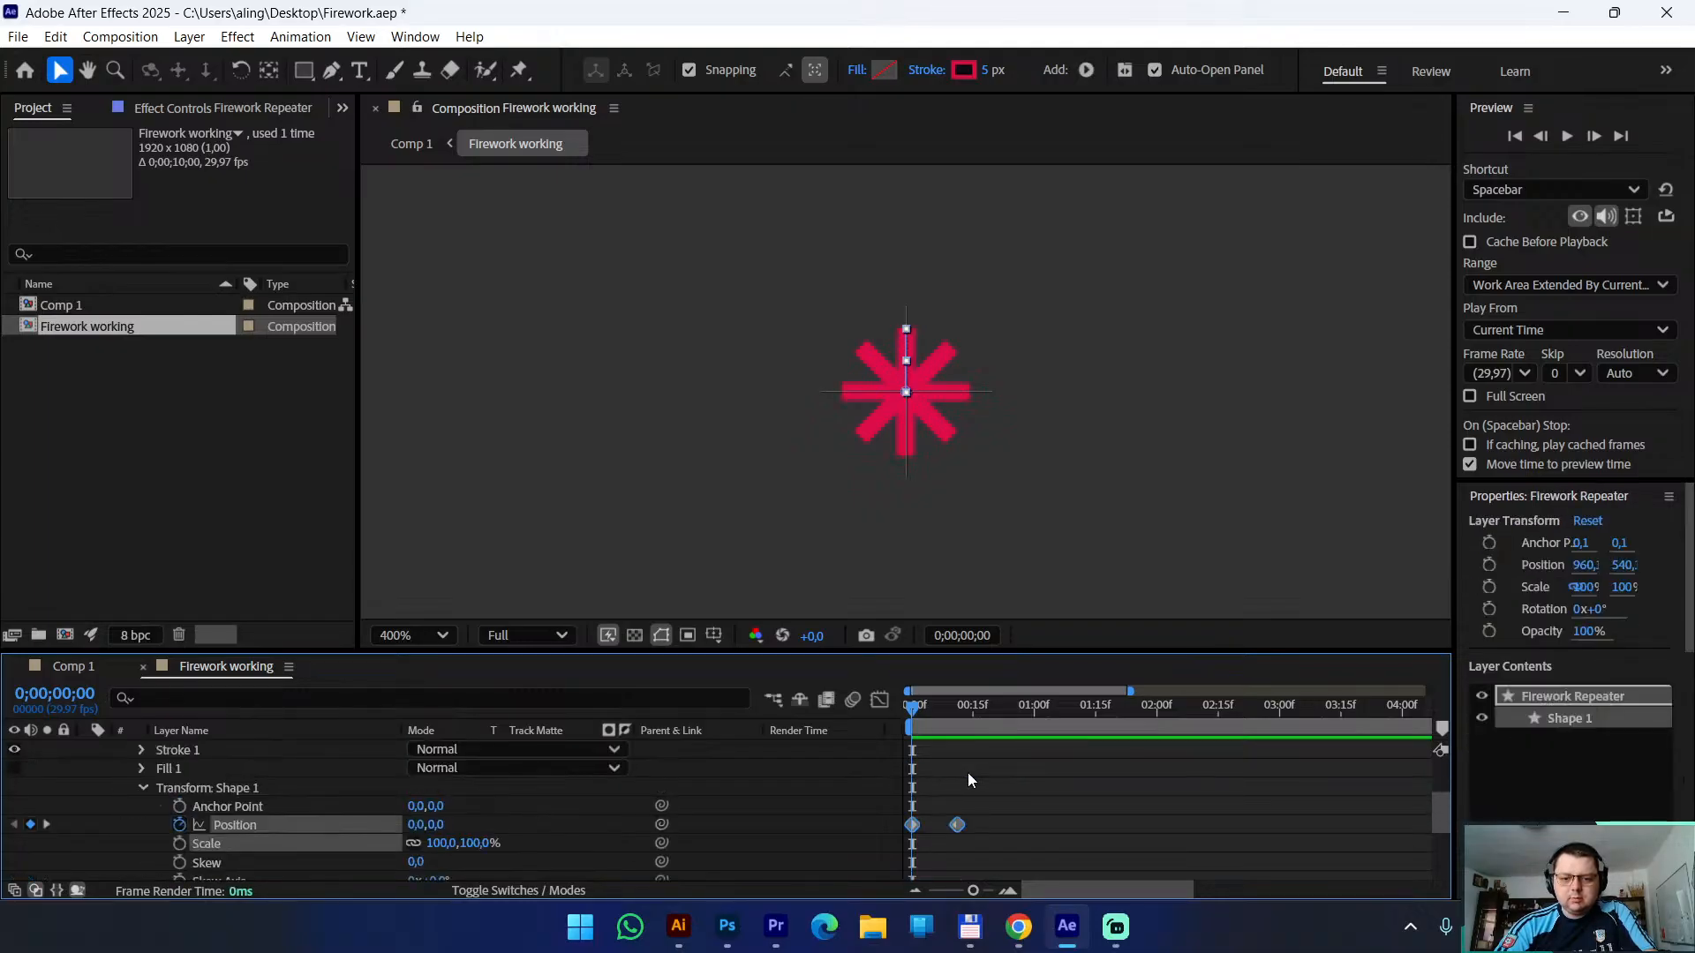
Display only Shape 1's Position property in the Graph Editor and look through the graph type options
click(881, 706)
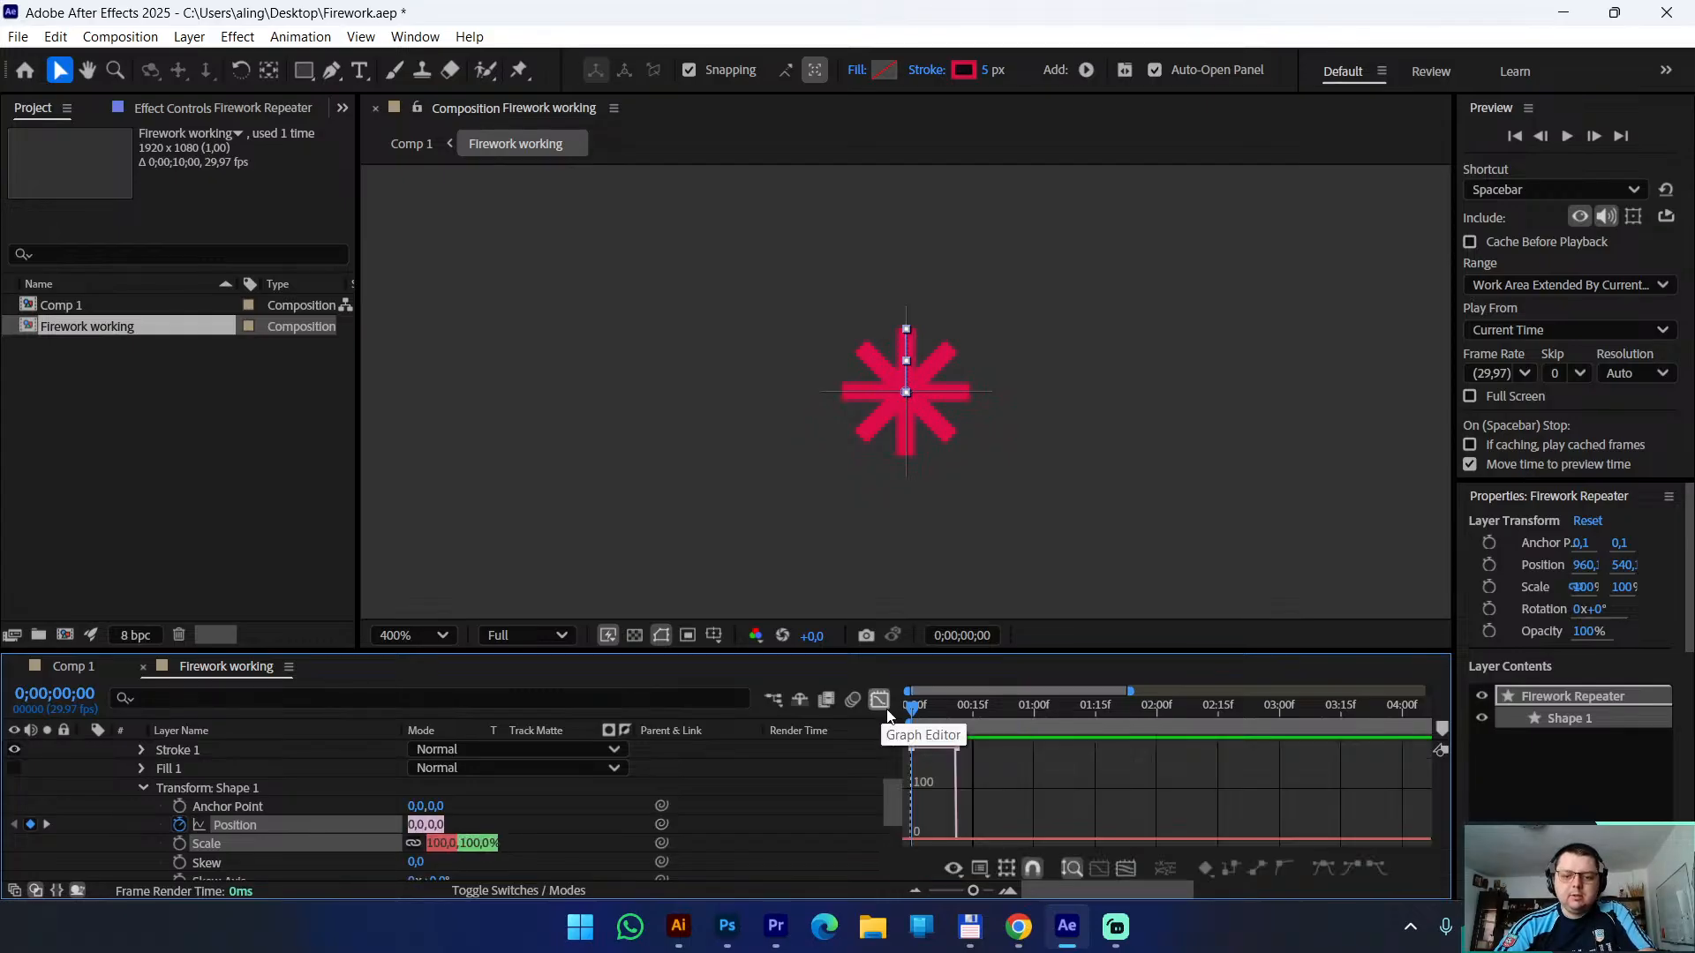
click(876, 706)
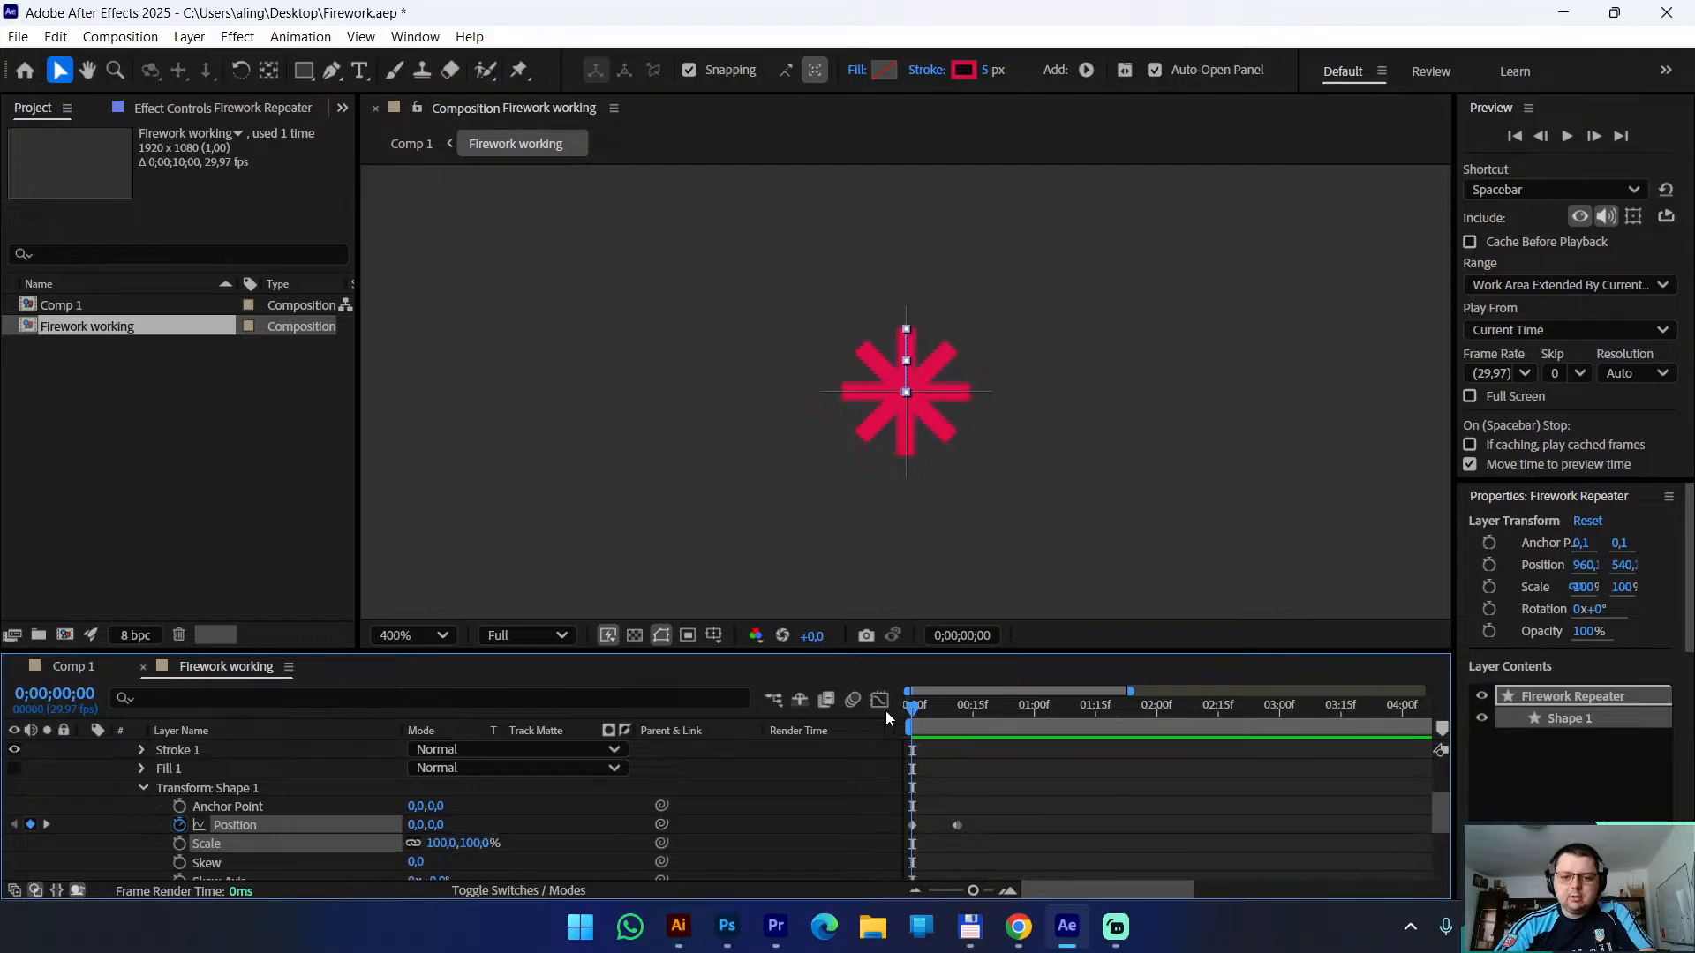
click(1011, 837)
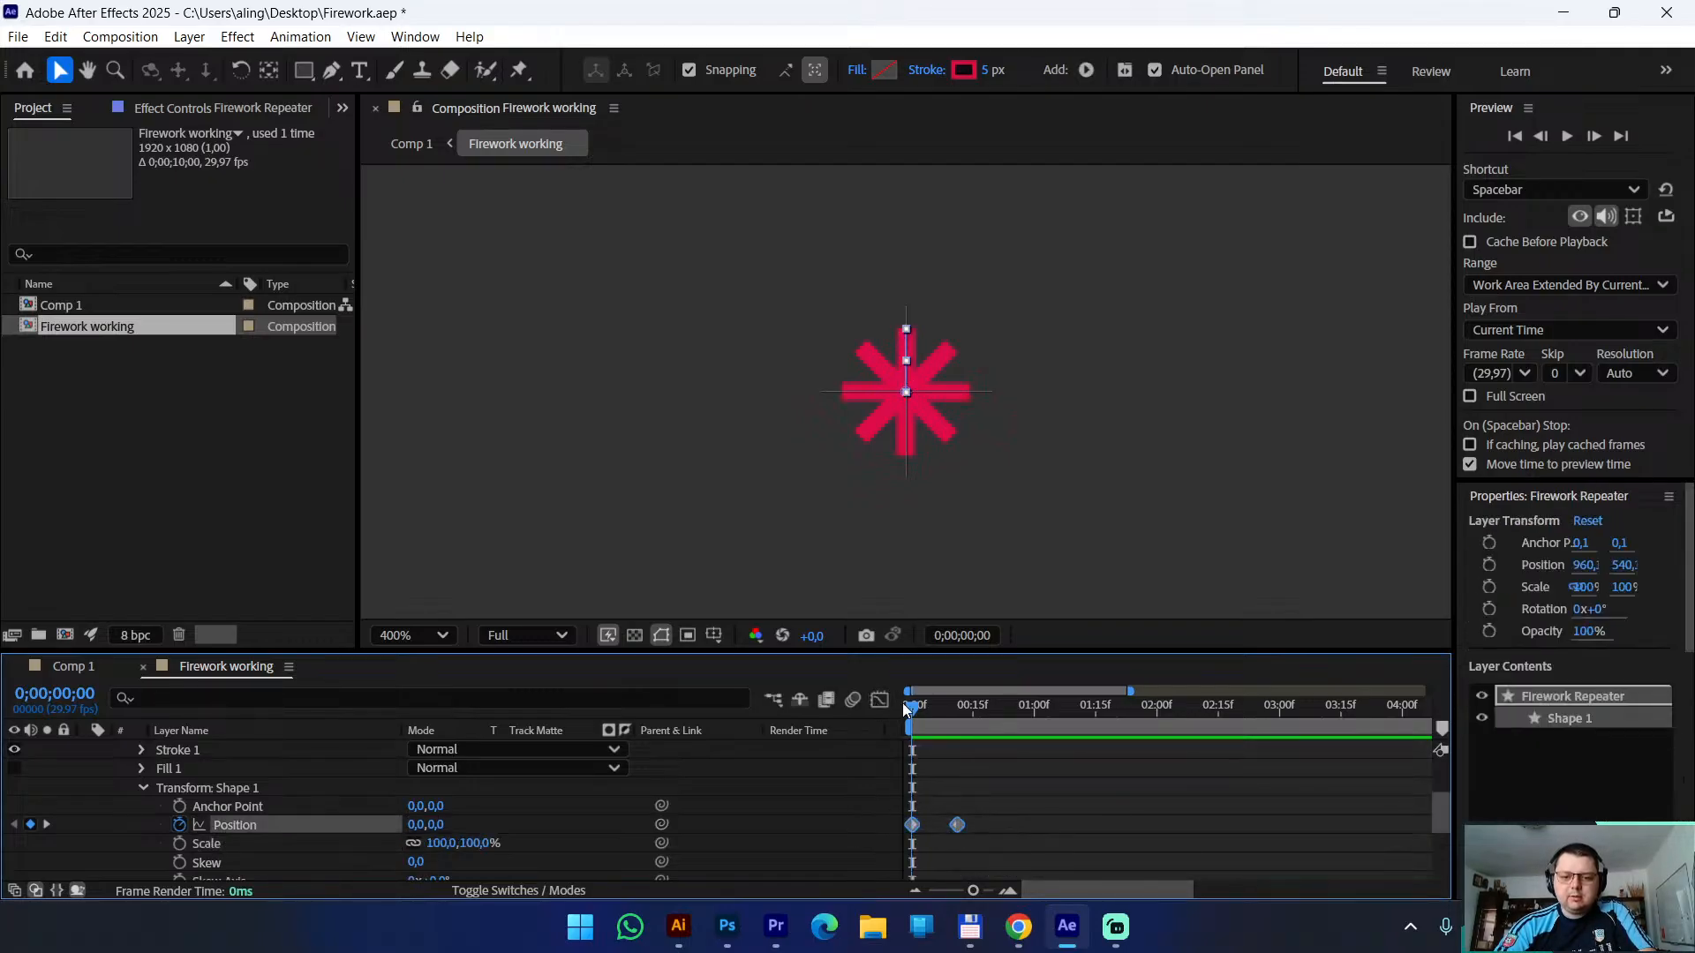
click(880, 700)
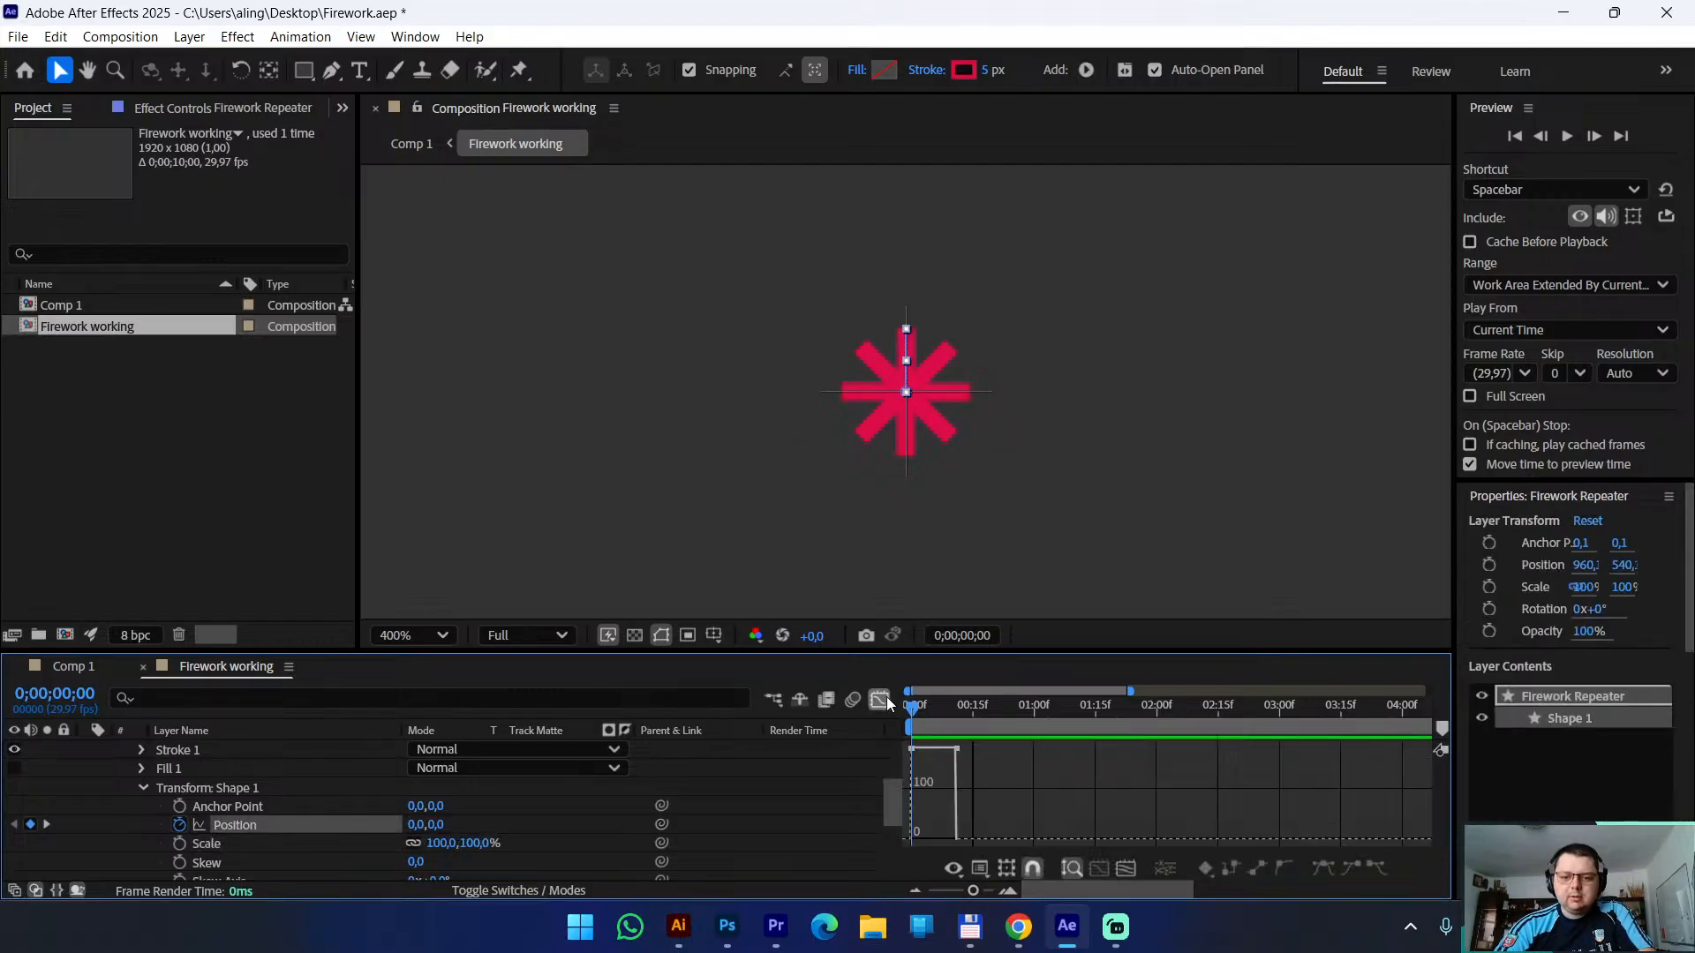
click(978, 872)
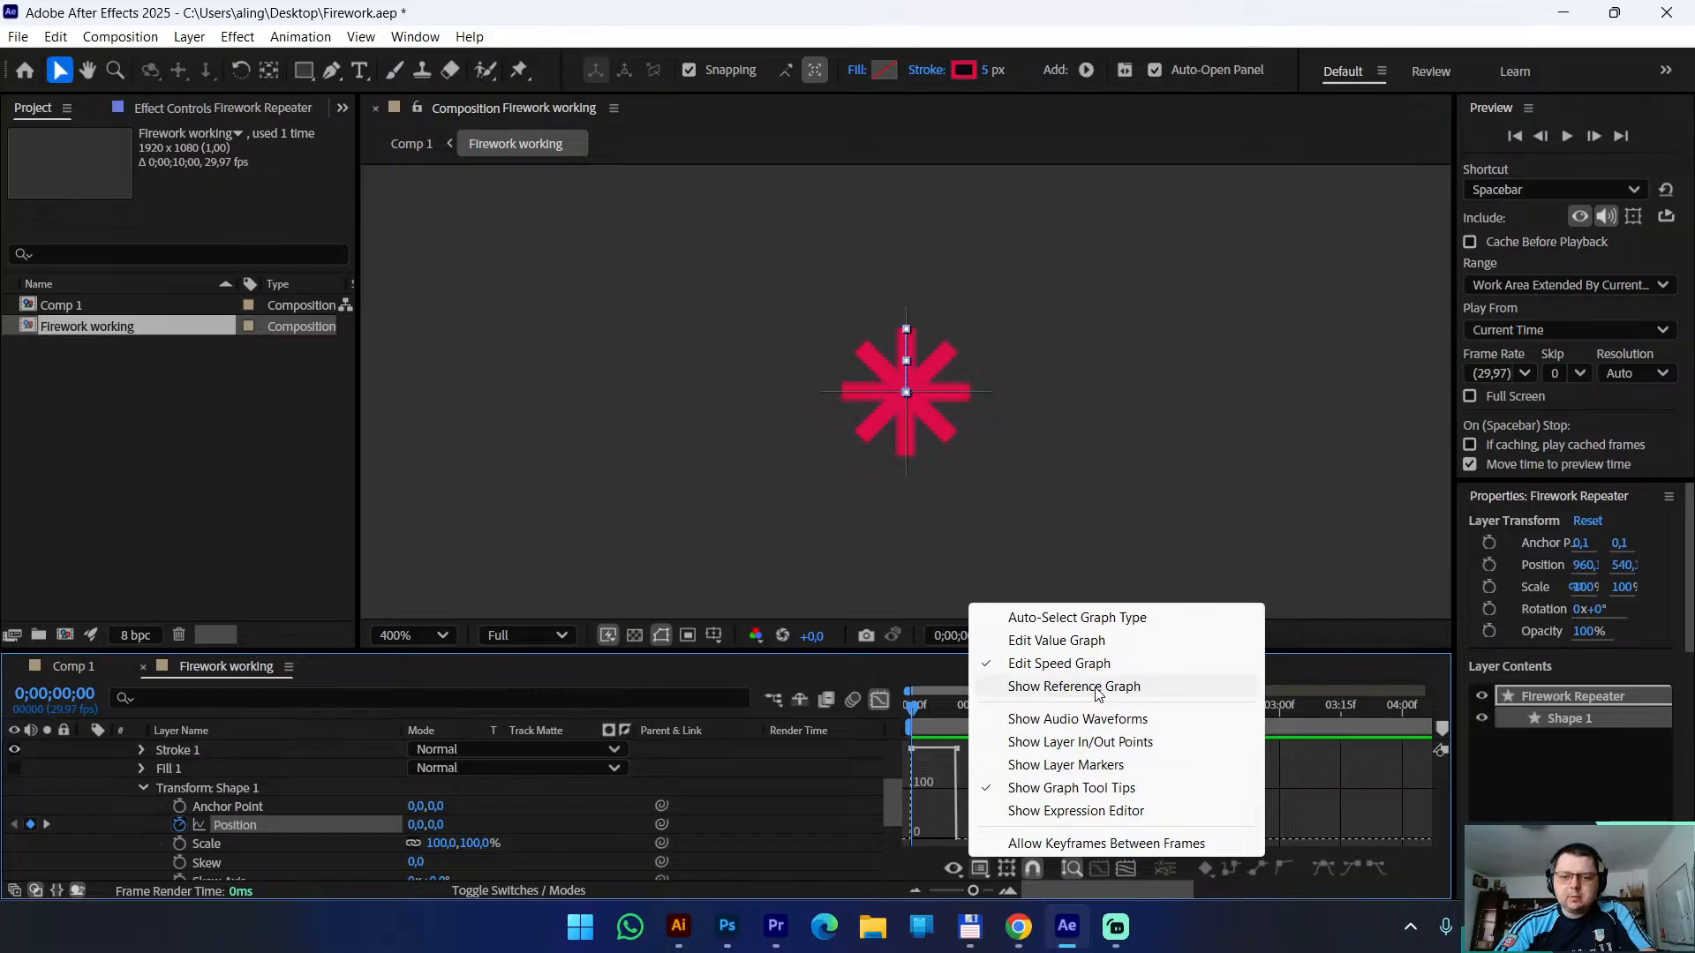
click(1315, 673)
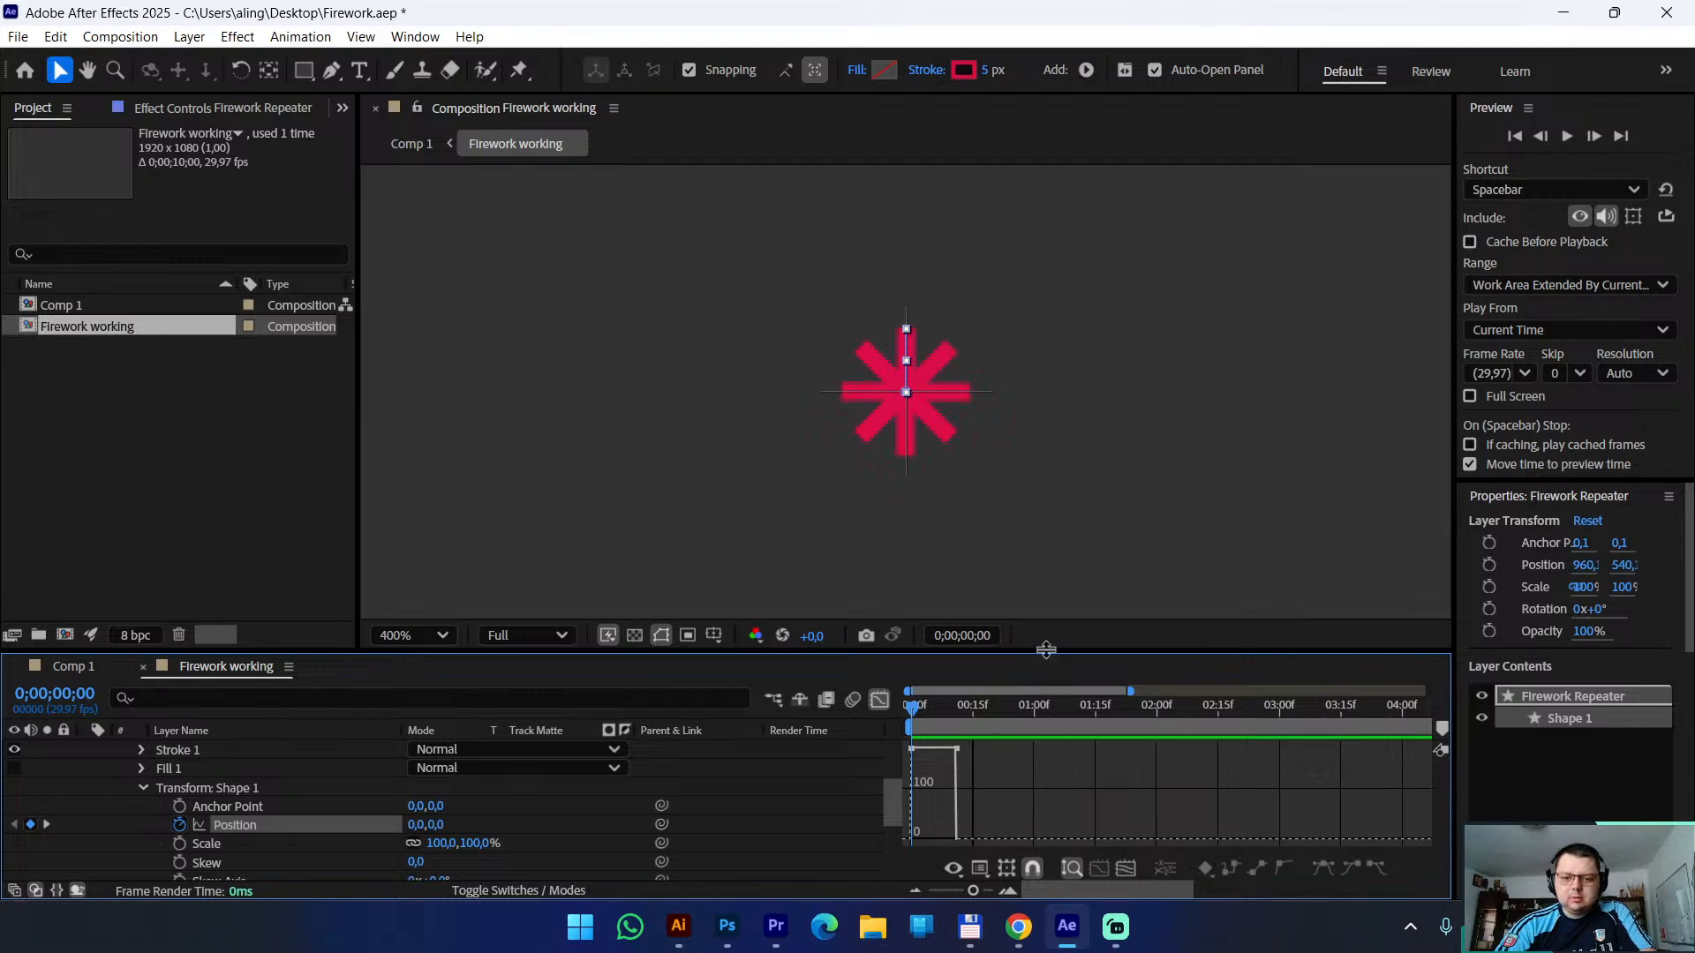
Try reshaping the Position speed curve between its two keyframes in an enlarged Graph Editor, and play back the burst
drag(1047, 653, 1046, 583)
drag(1083, 732, 873, 730)
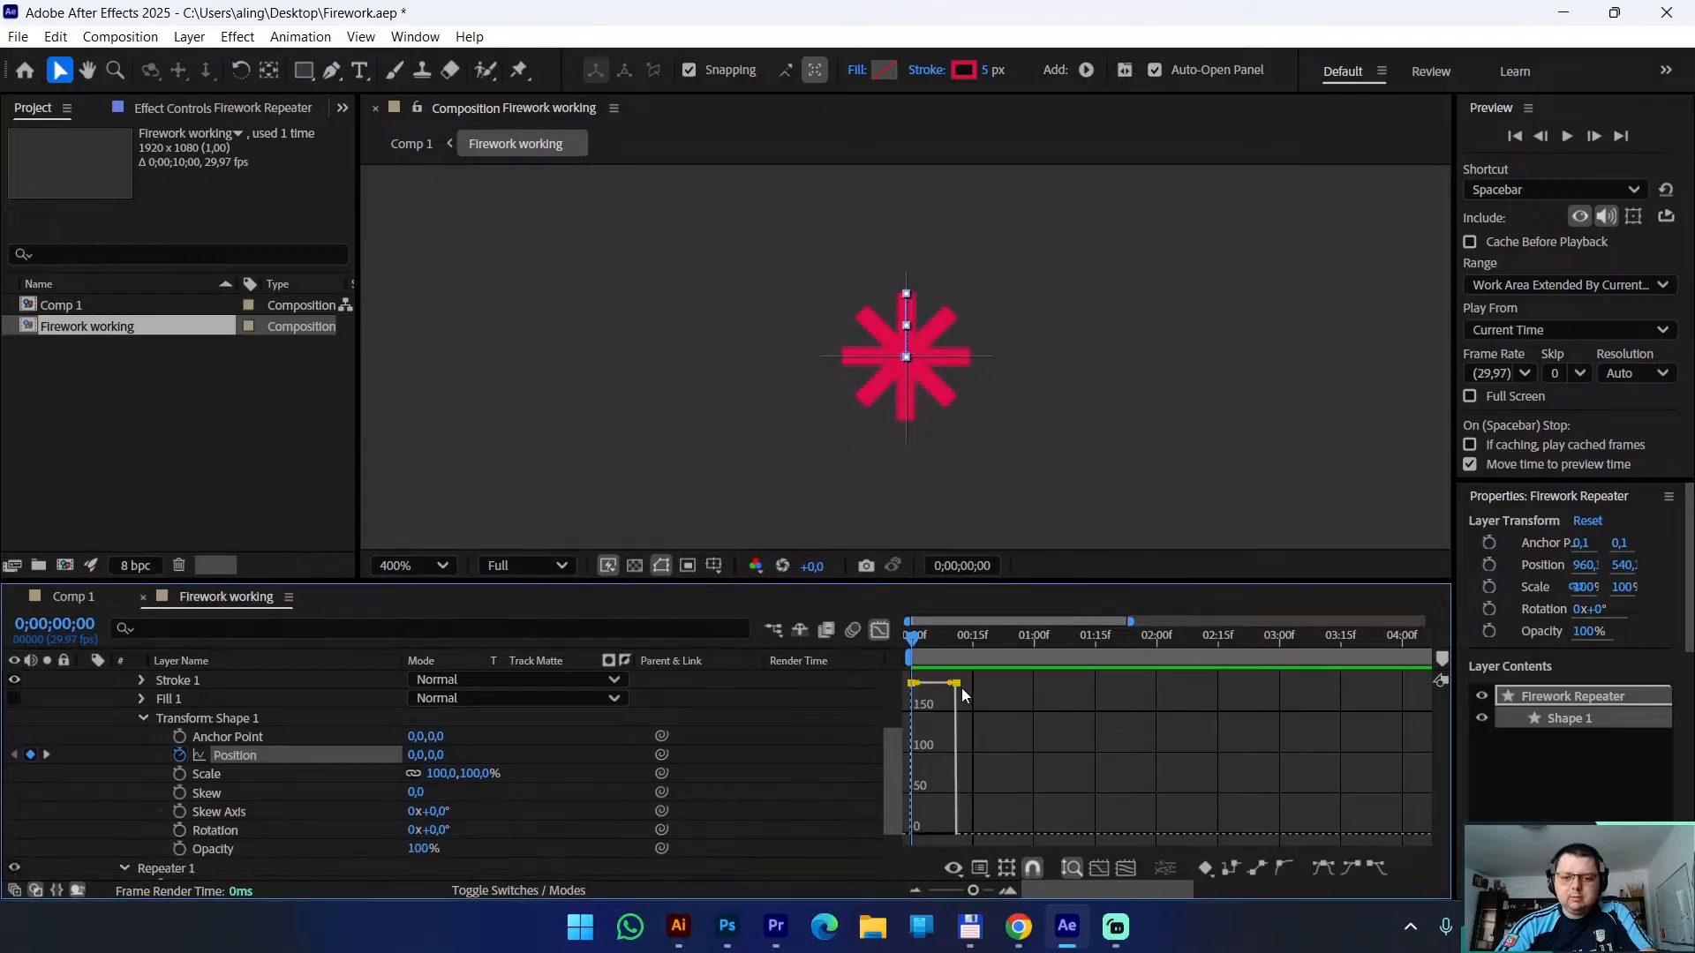
drag(956, 686, 946, 729)
click(880, 629)
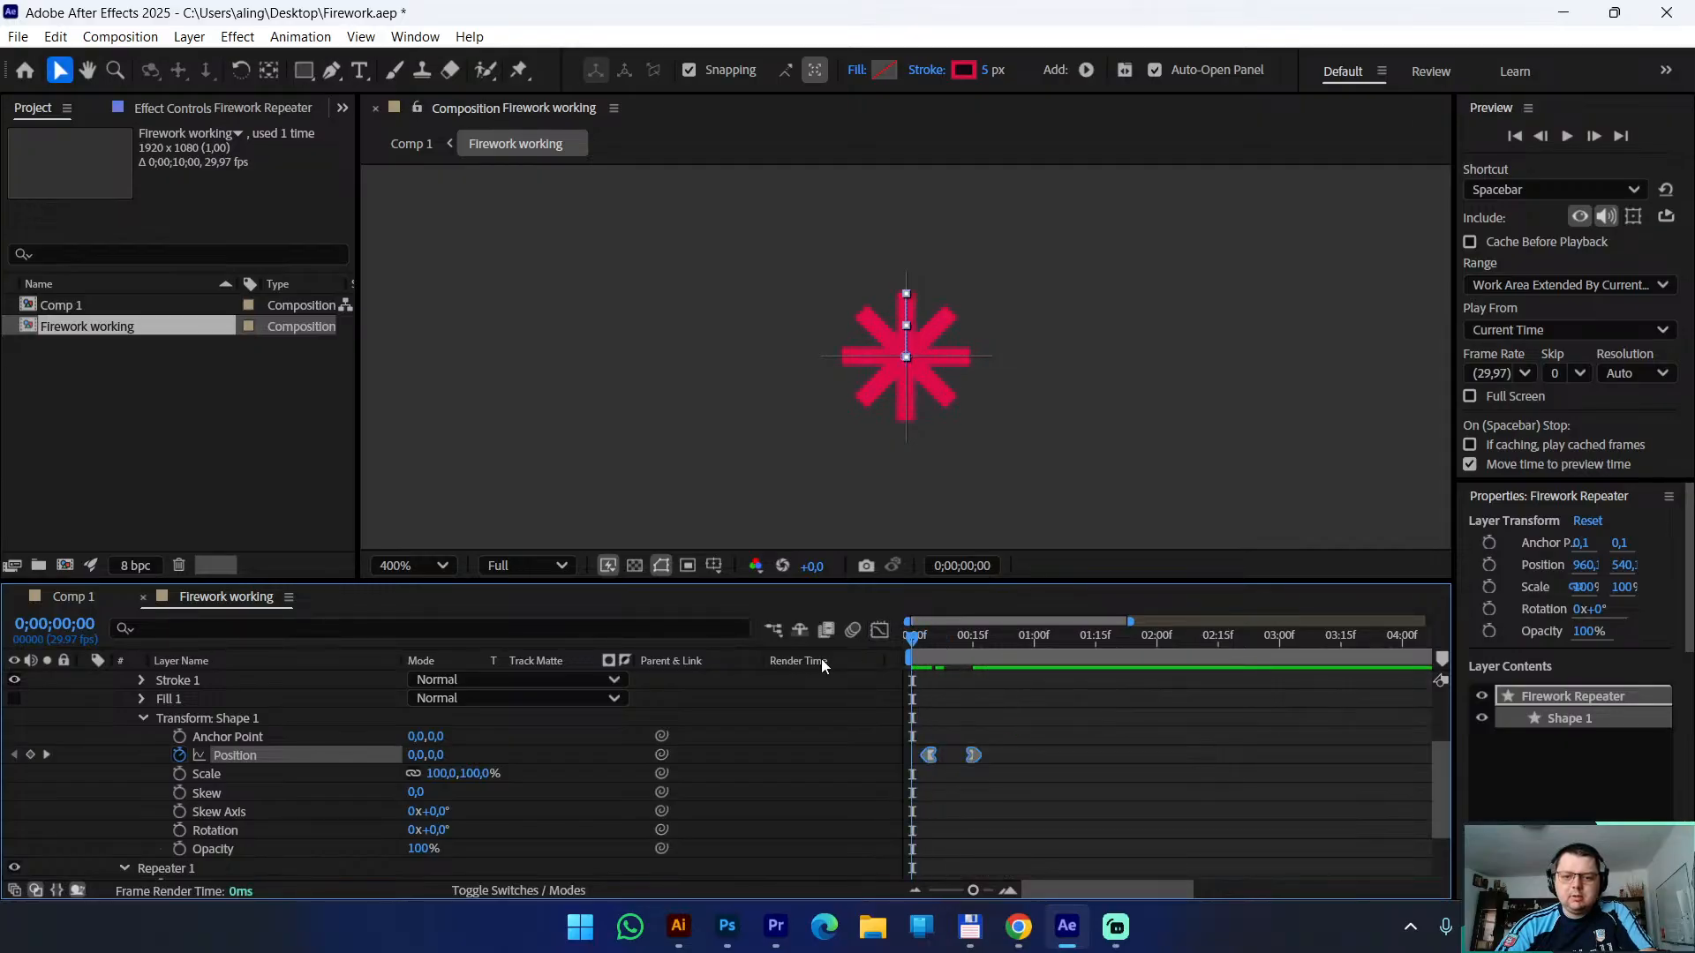
key(space)
key(space)
scroll(1009, 516, down, 1)
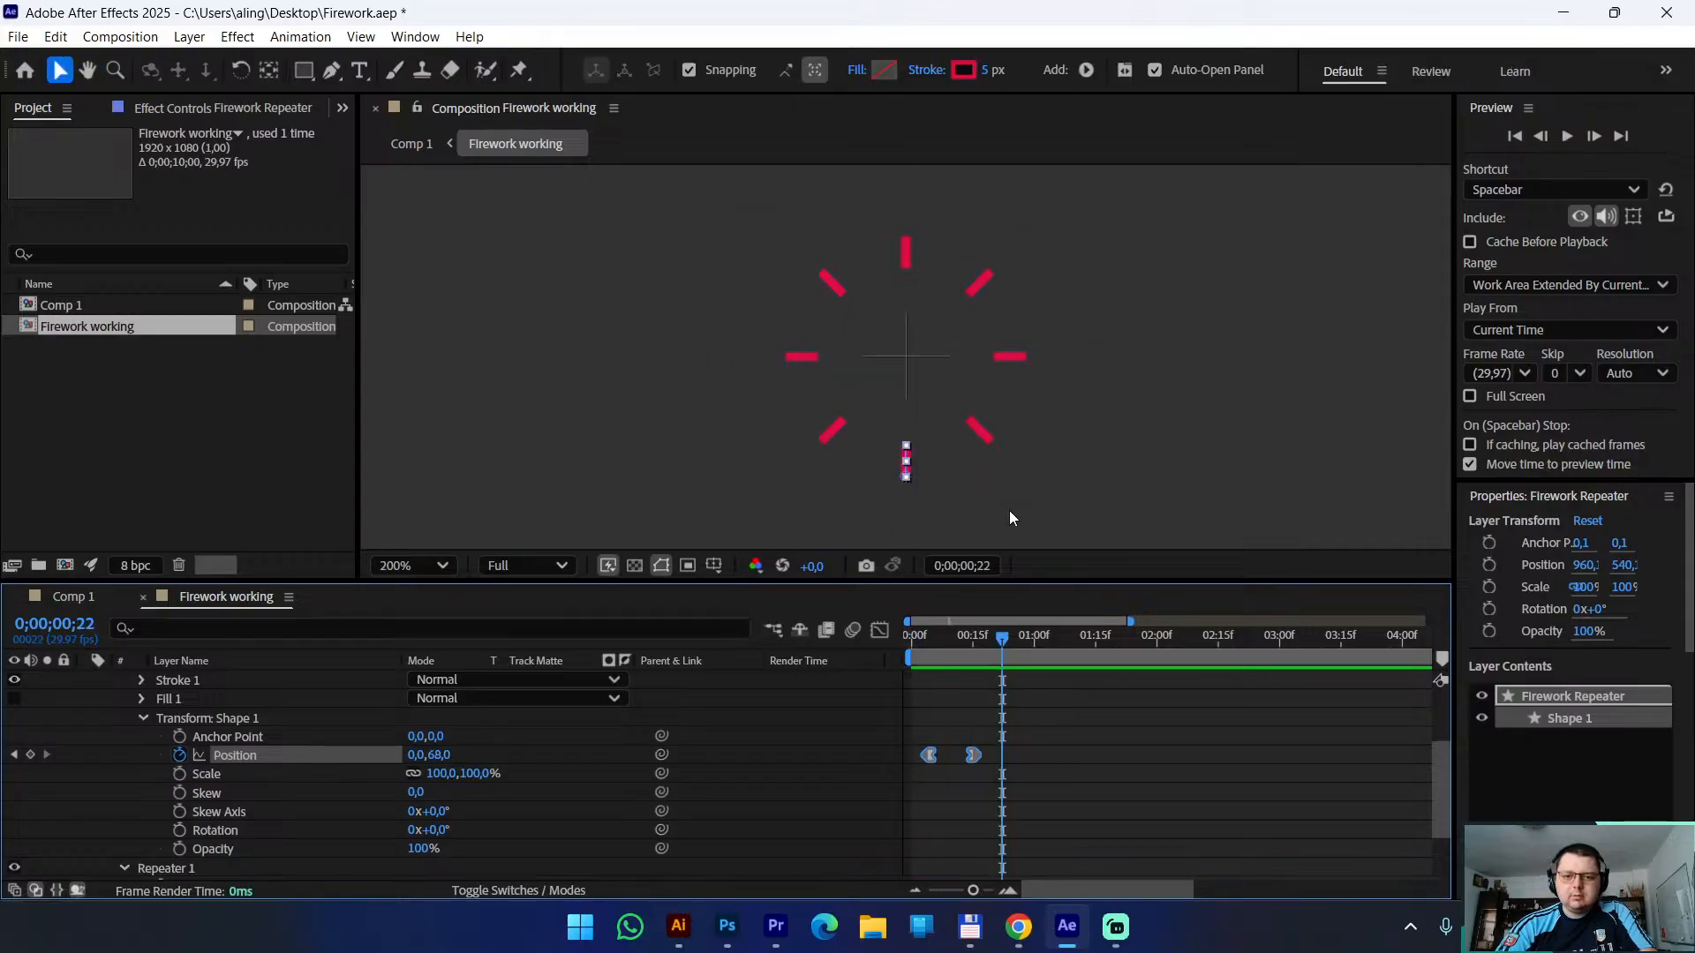
Try moving Shape 1's first Position keyframe earlier, to about frame 1, and play back the burst from the start
drag(1003, 645, 862, 659)
click(938, 757)
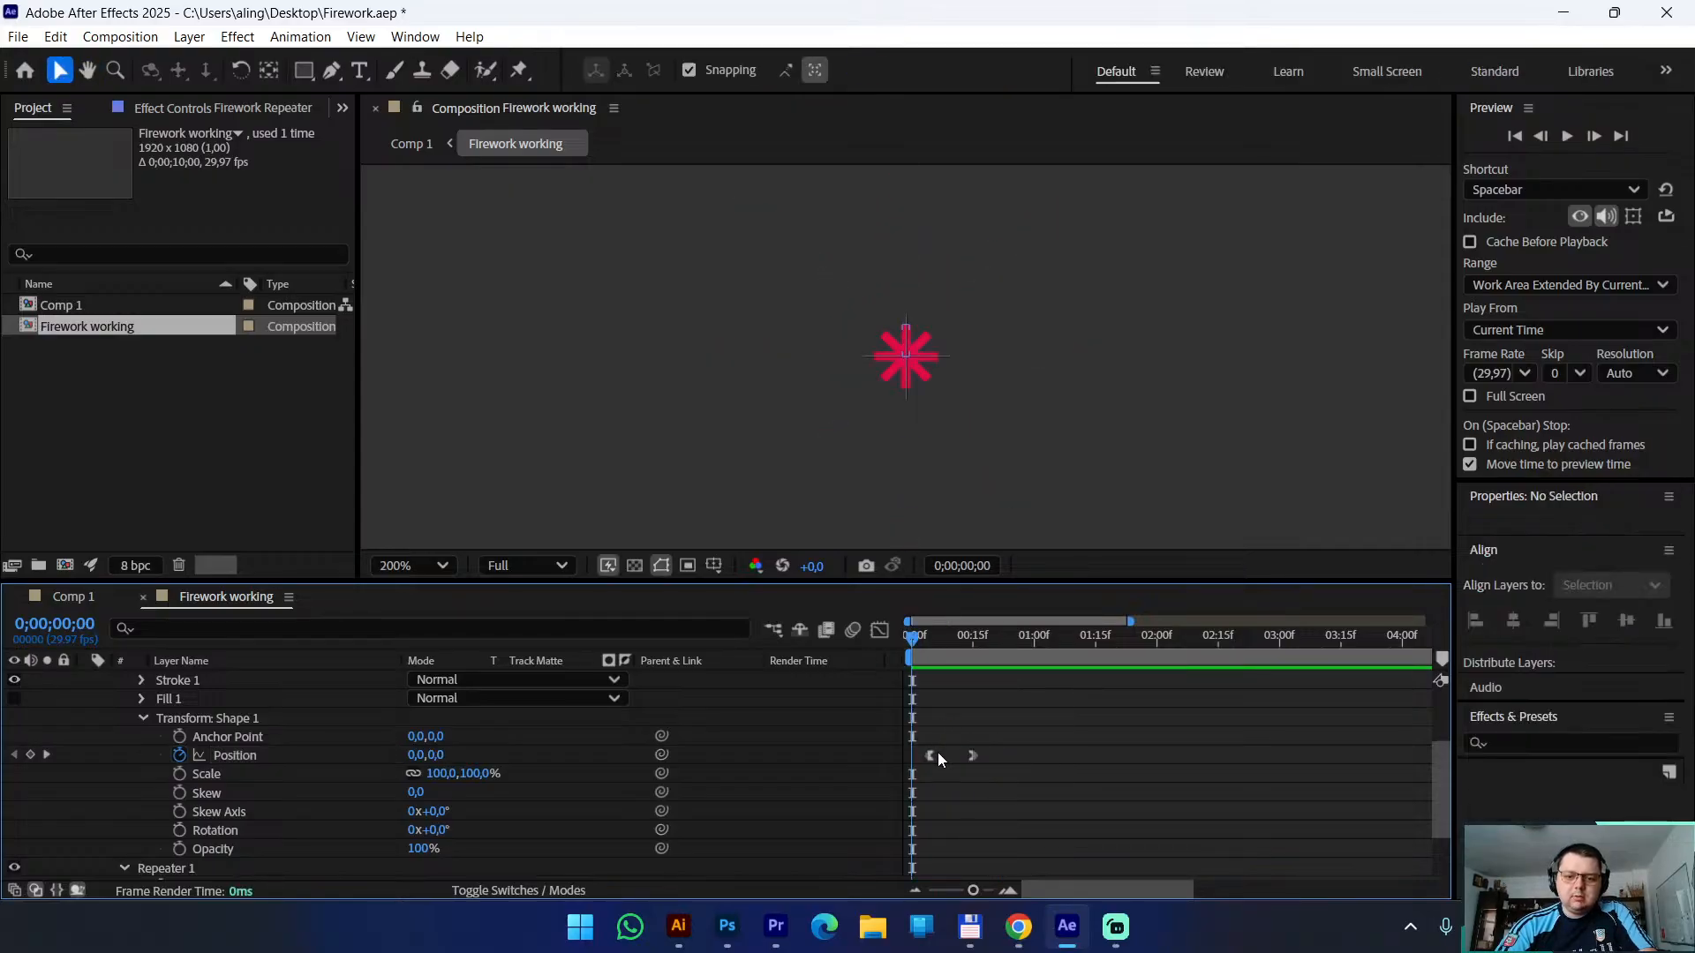
click(929, 755)
drag(927, 756, 916, 757)
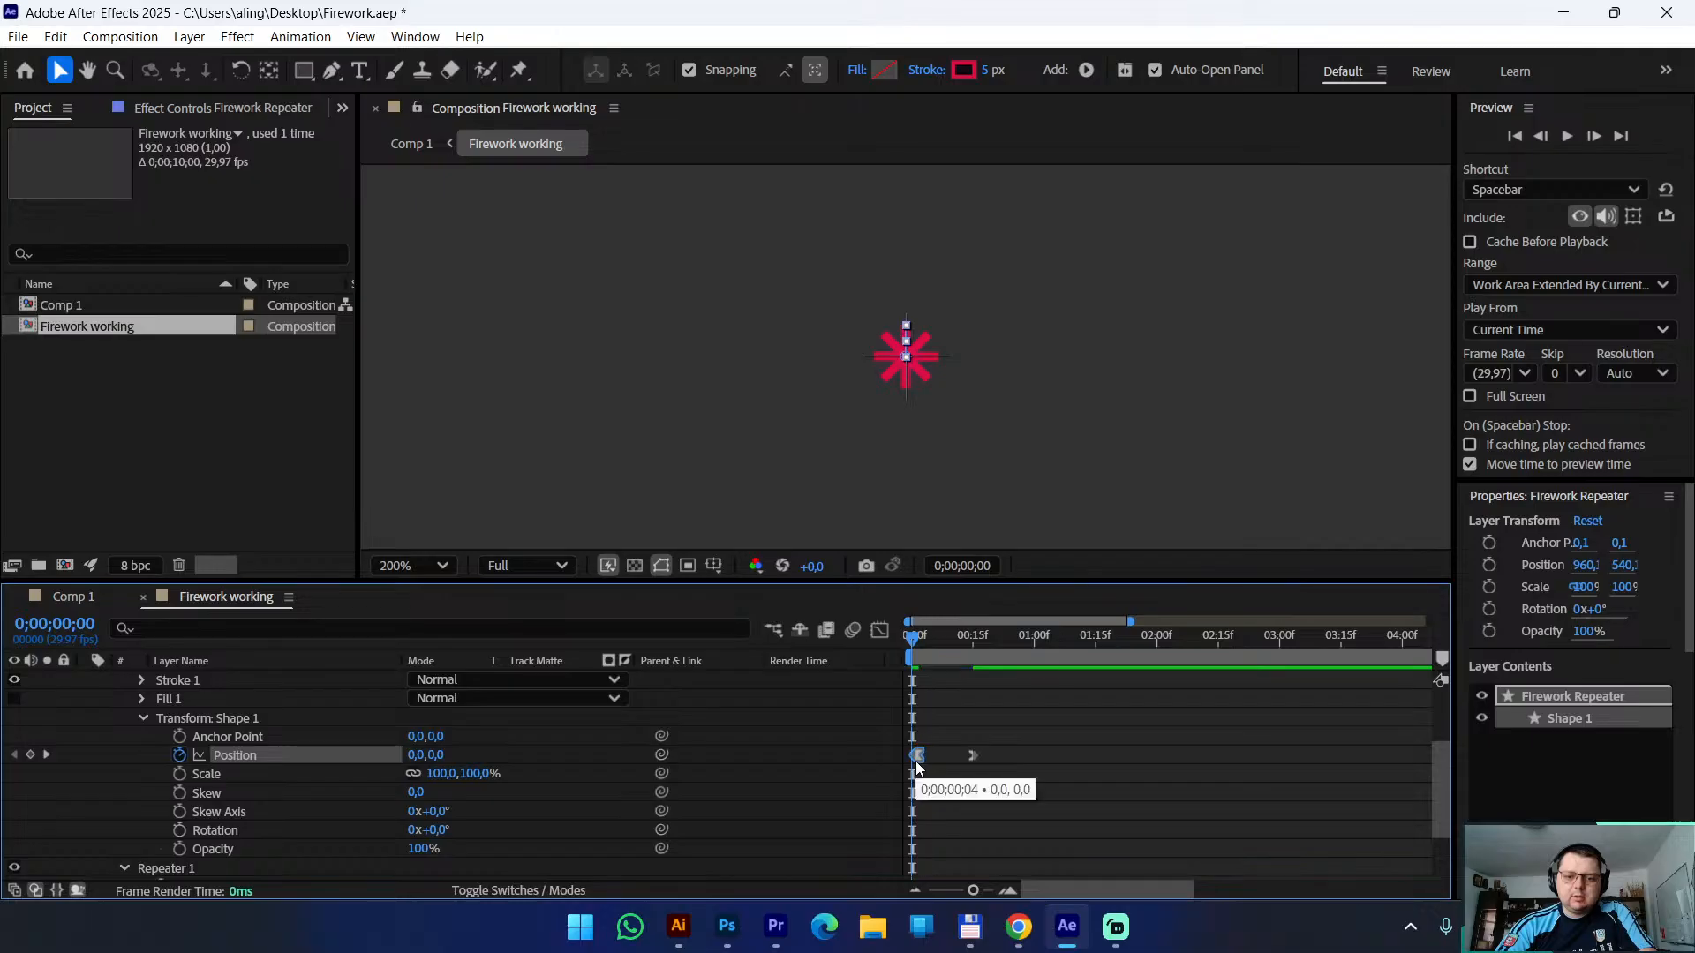
key(space)
click(1097, 781)
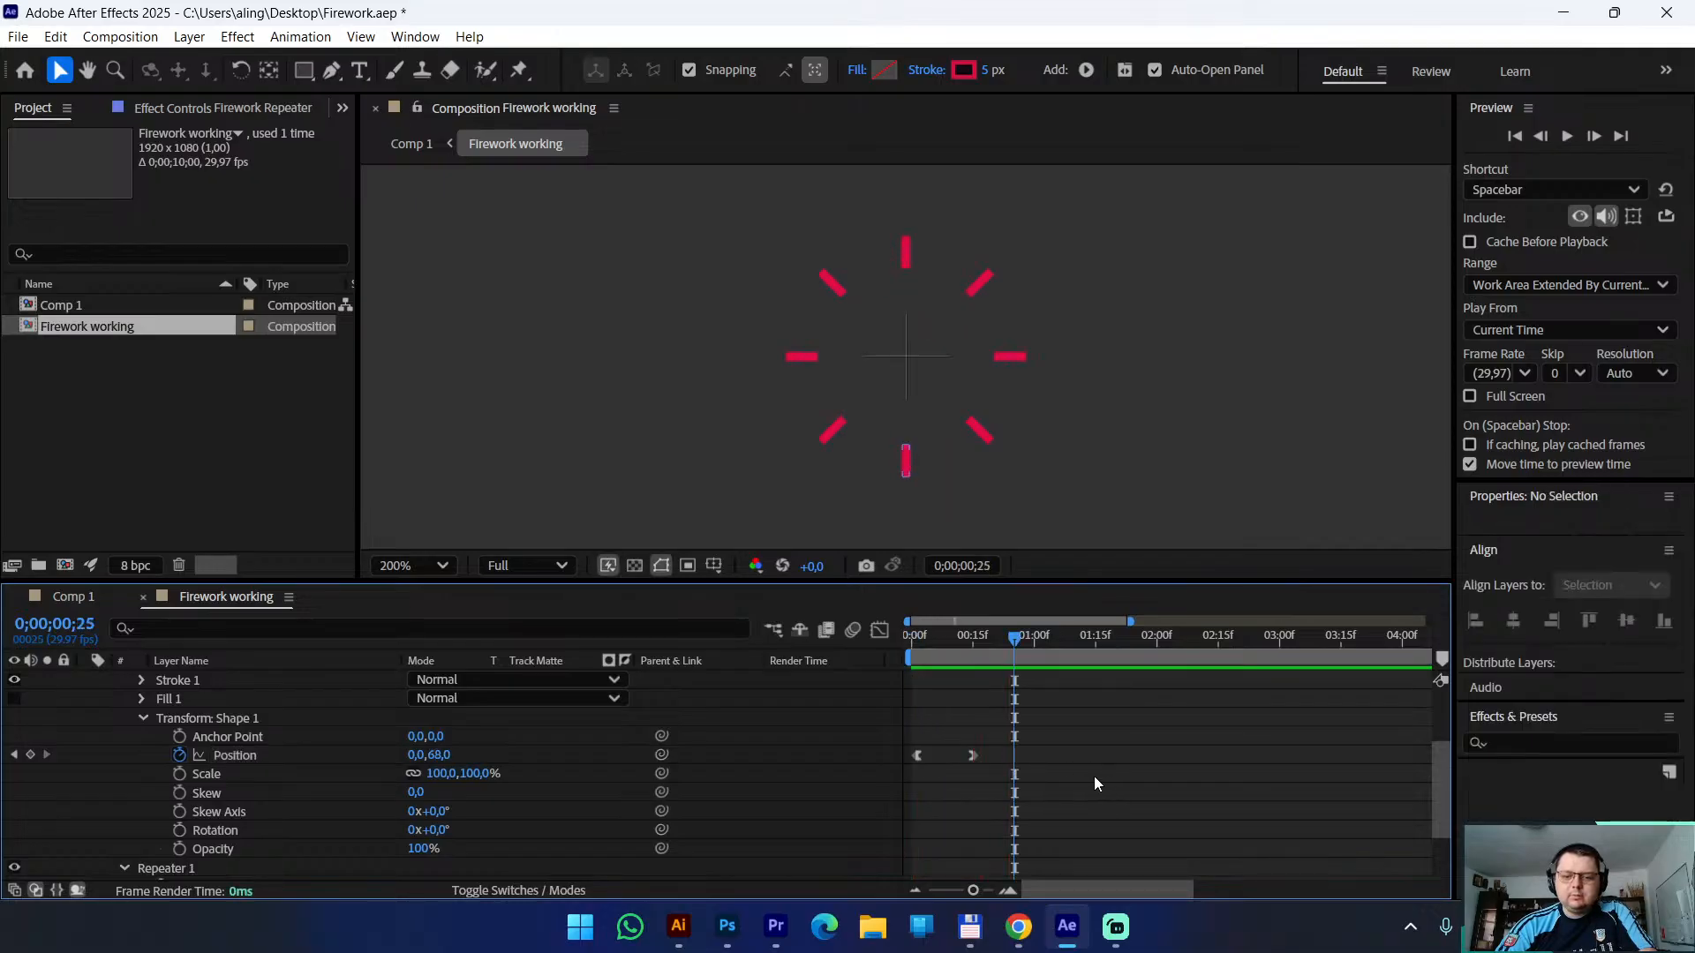
drag(981, 639, 918, 660)
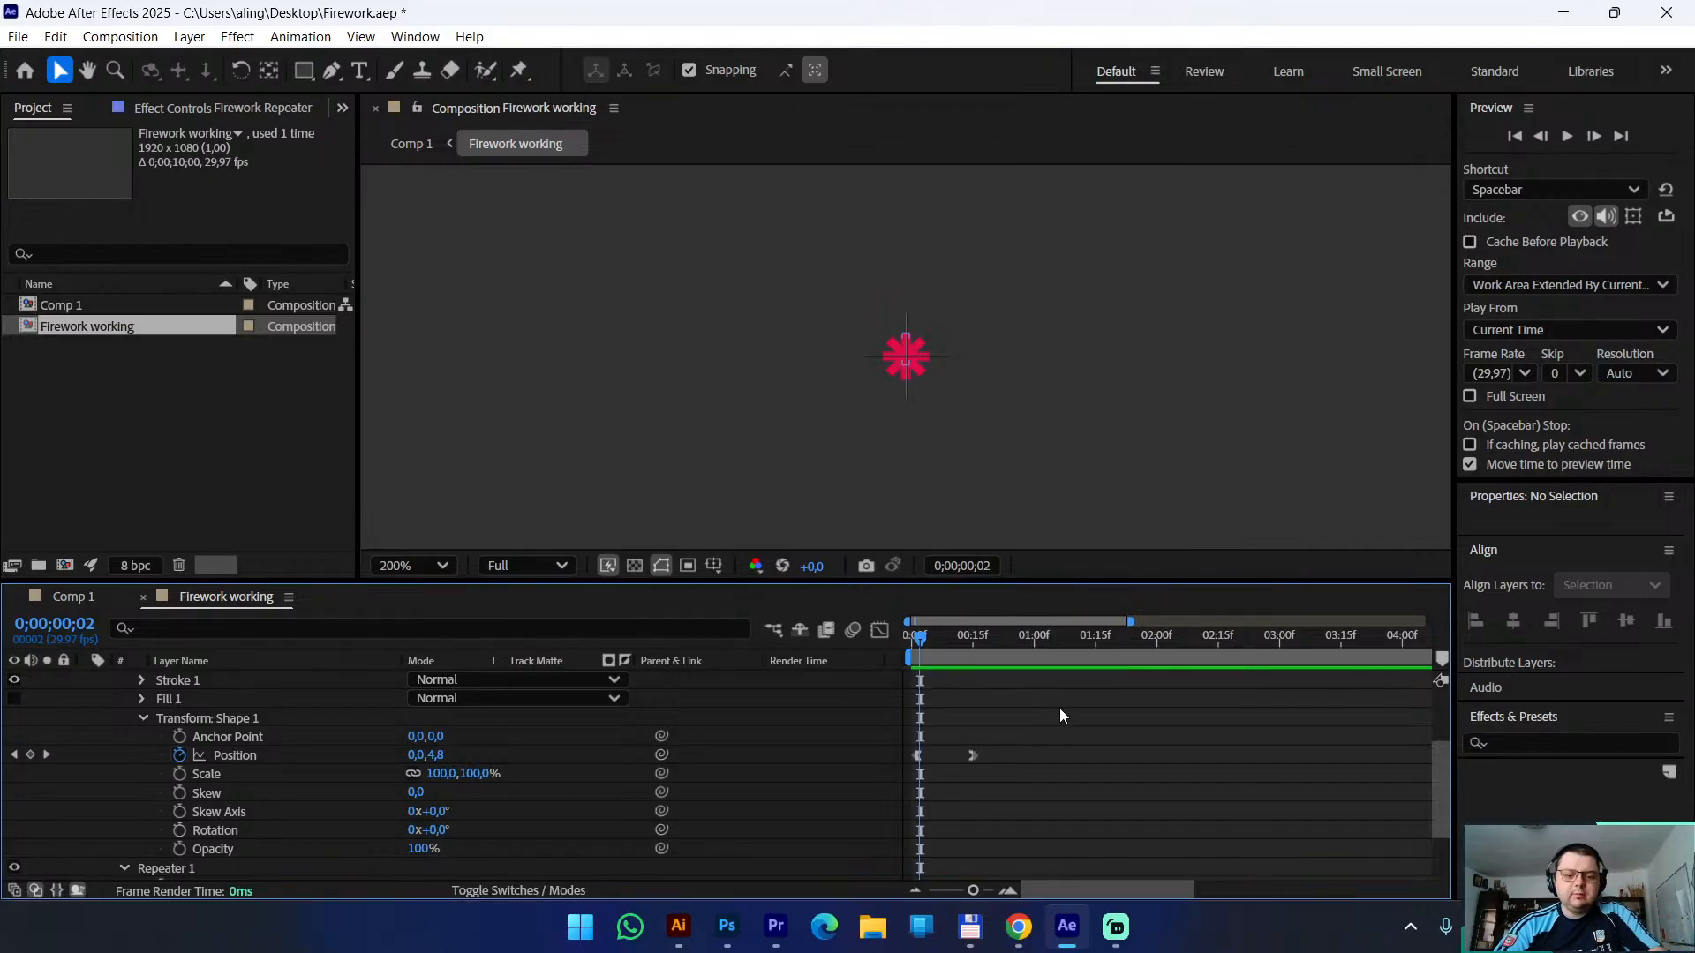
Undo the Position speed curve and keyframe timing edits, and deselect the keyframes
key(ctrl+z)
key(ctrl+z)
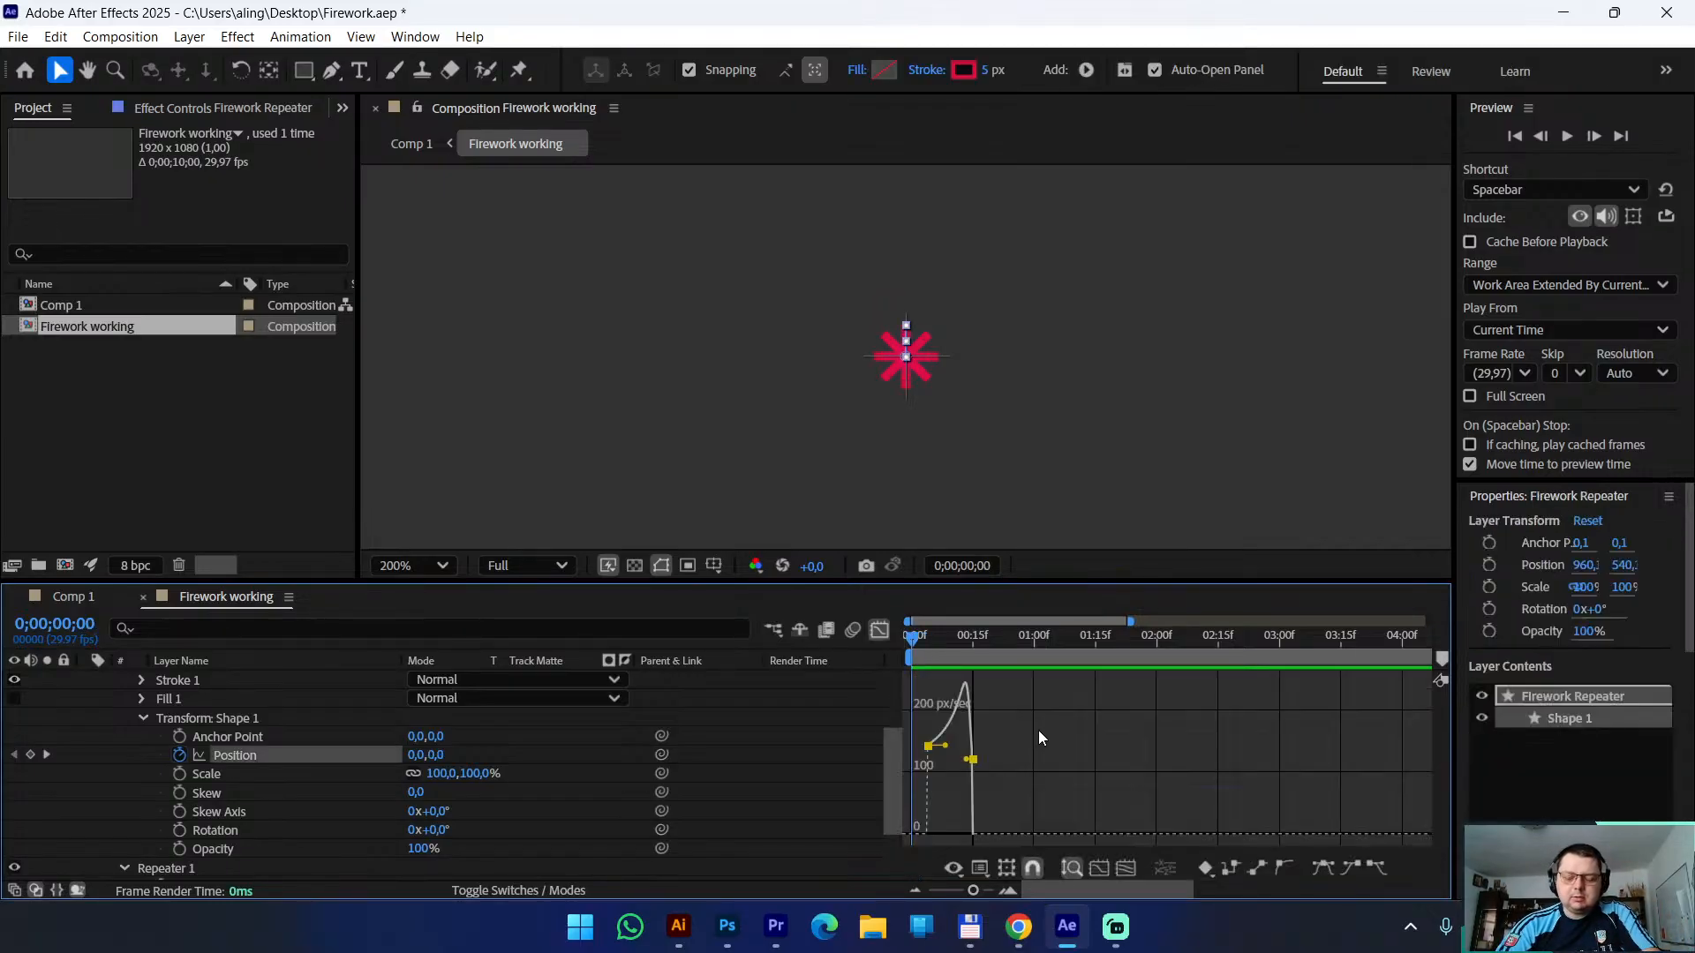
key(ctrl+z)
key(ctrl+z)
key(shift+F3)
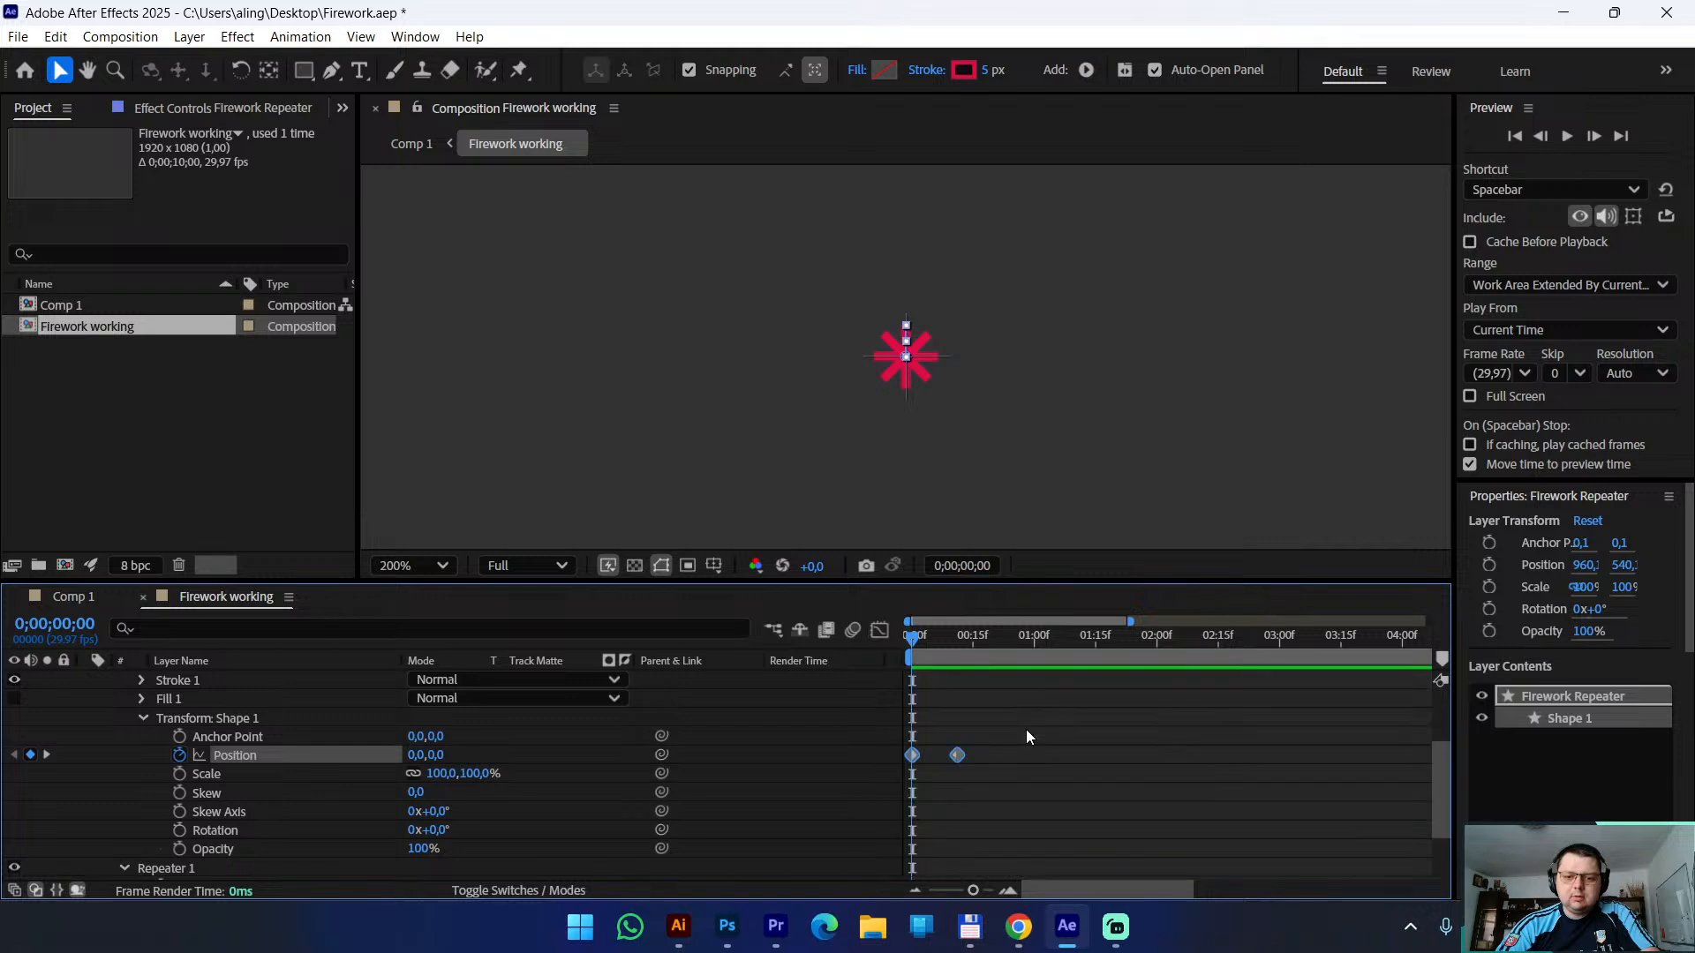
click(1007, 783)
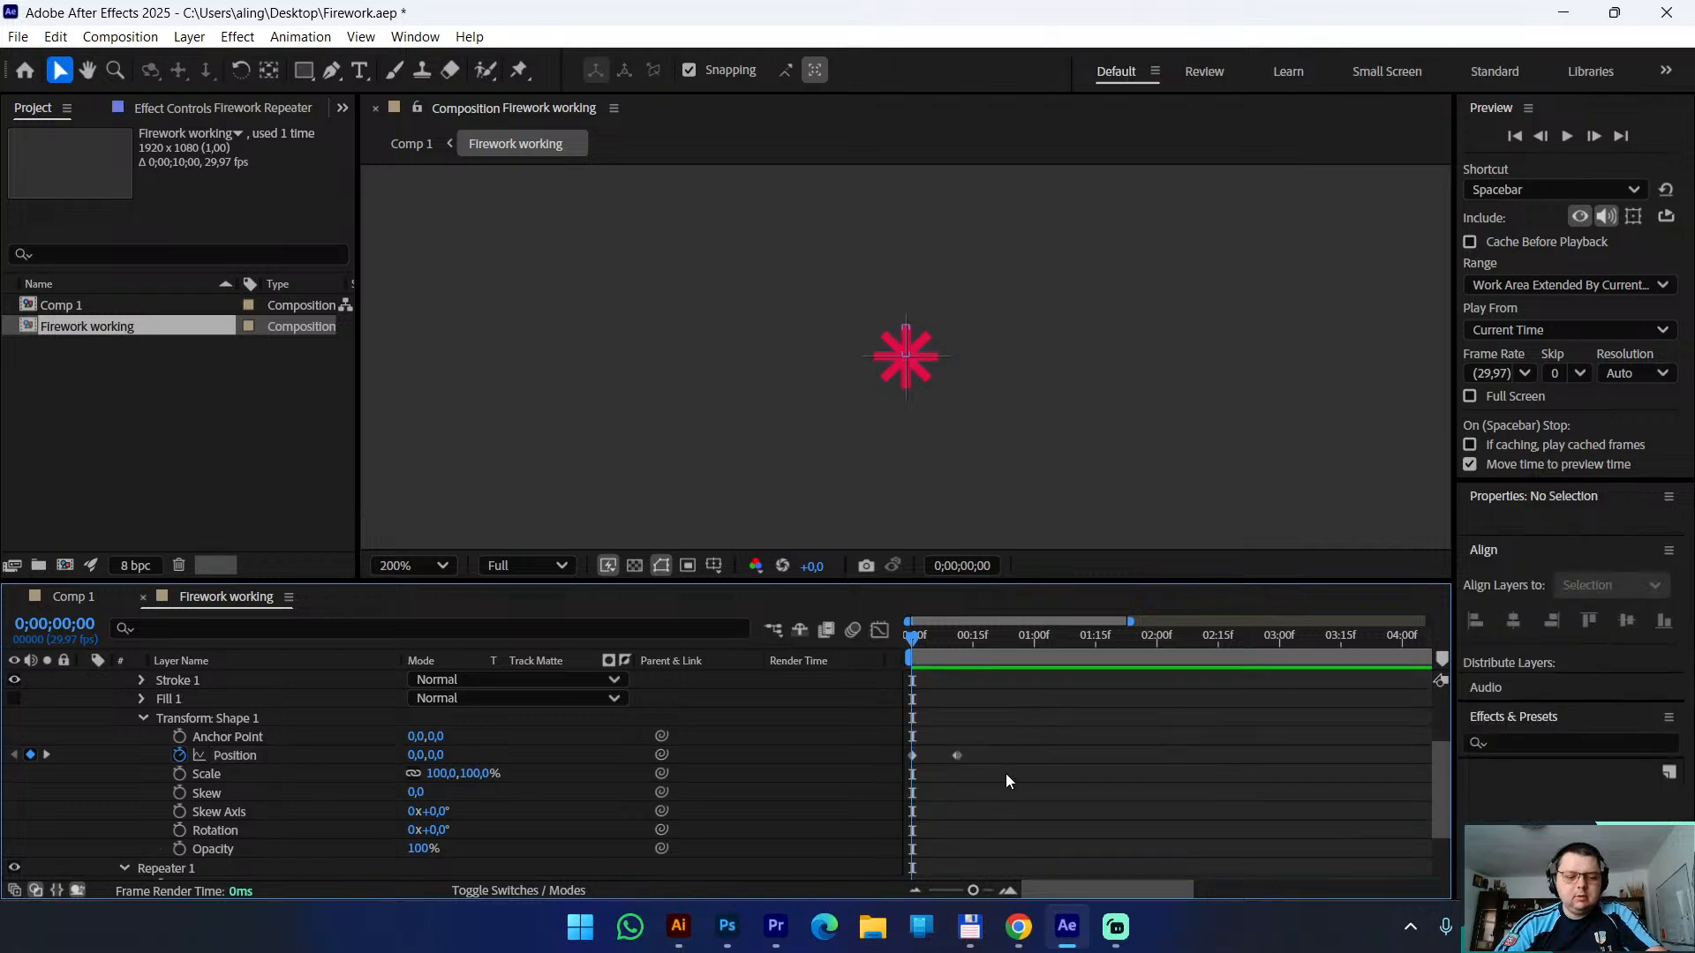
Save the project and collapse the properties of the Firework Repeater layer
key(ctrl+s)
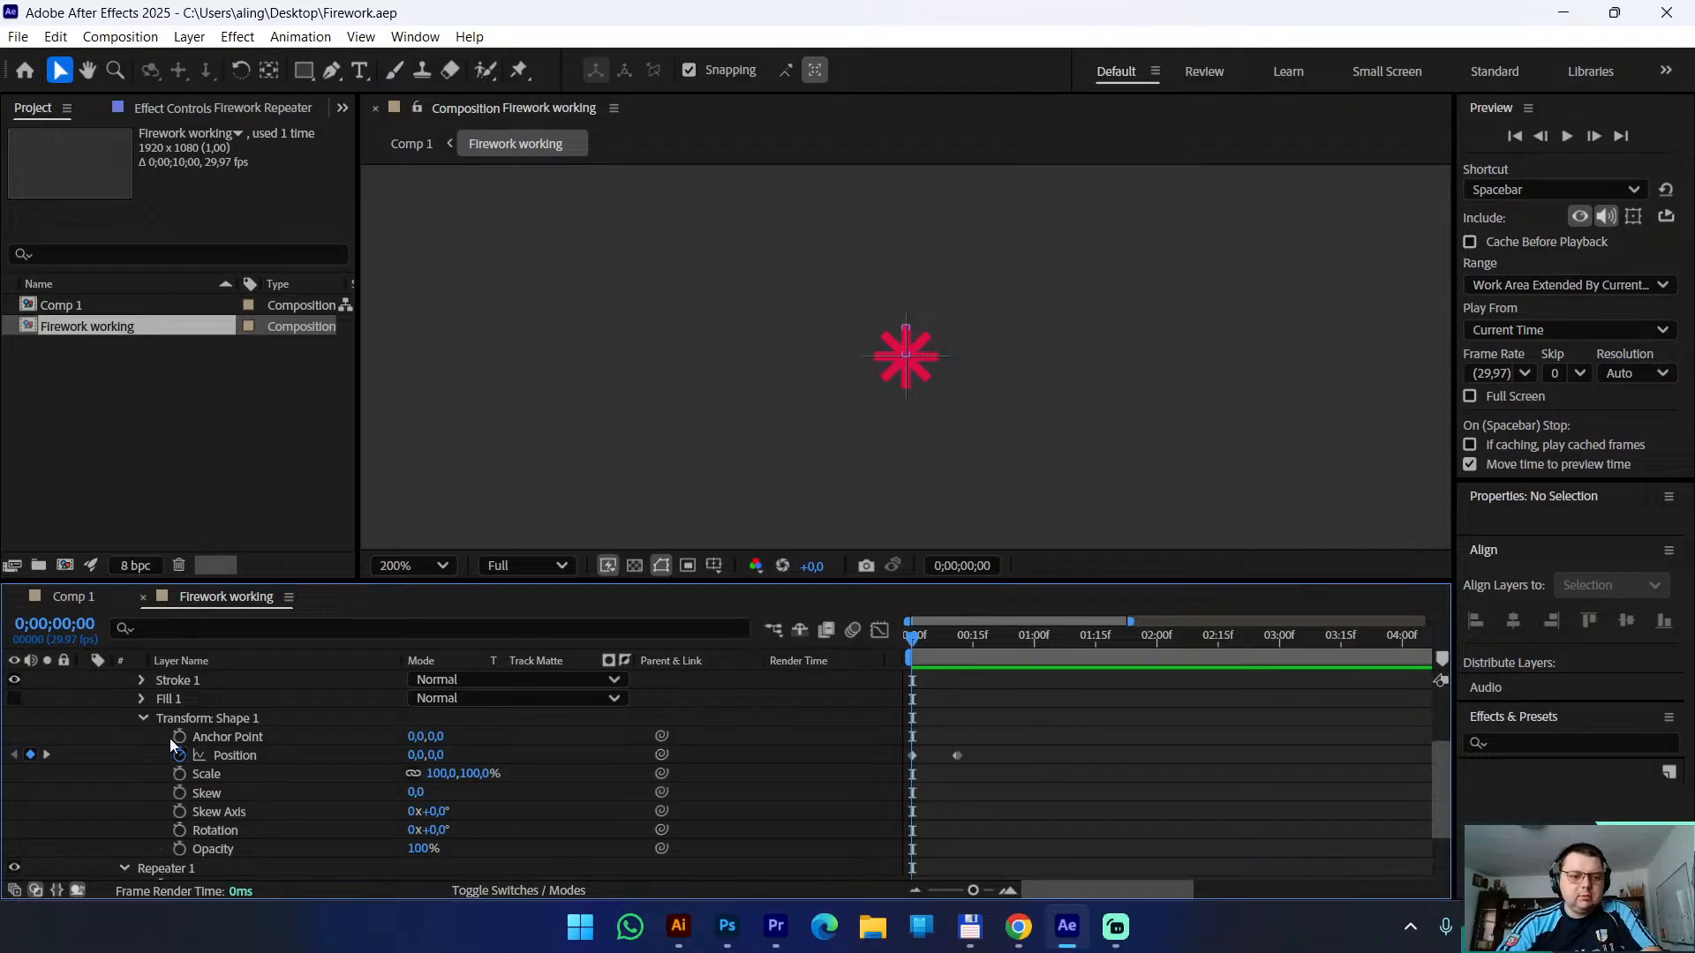
click(143, 718)
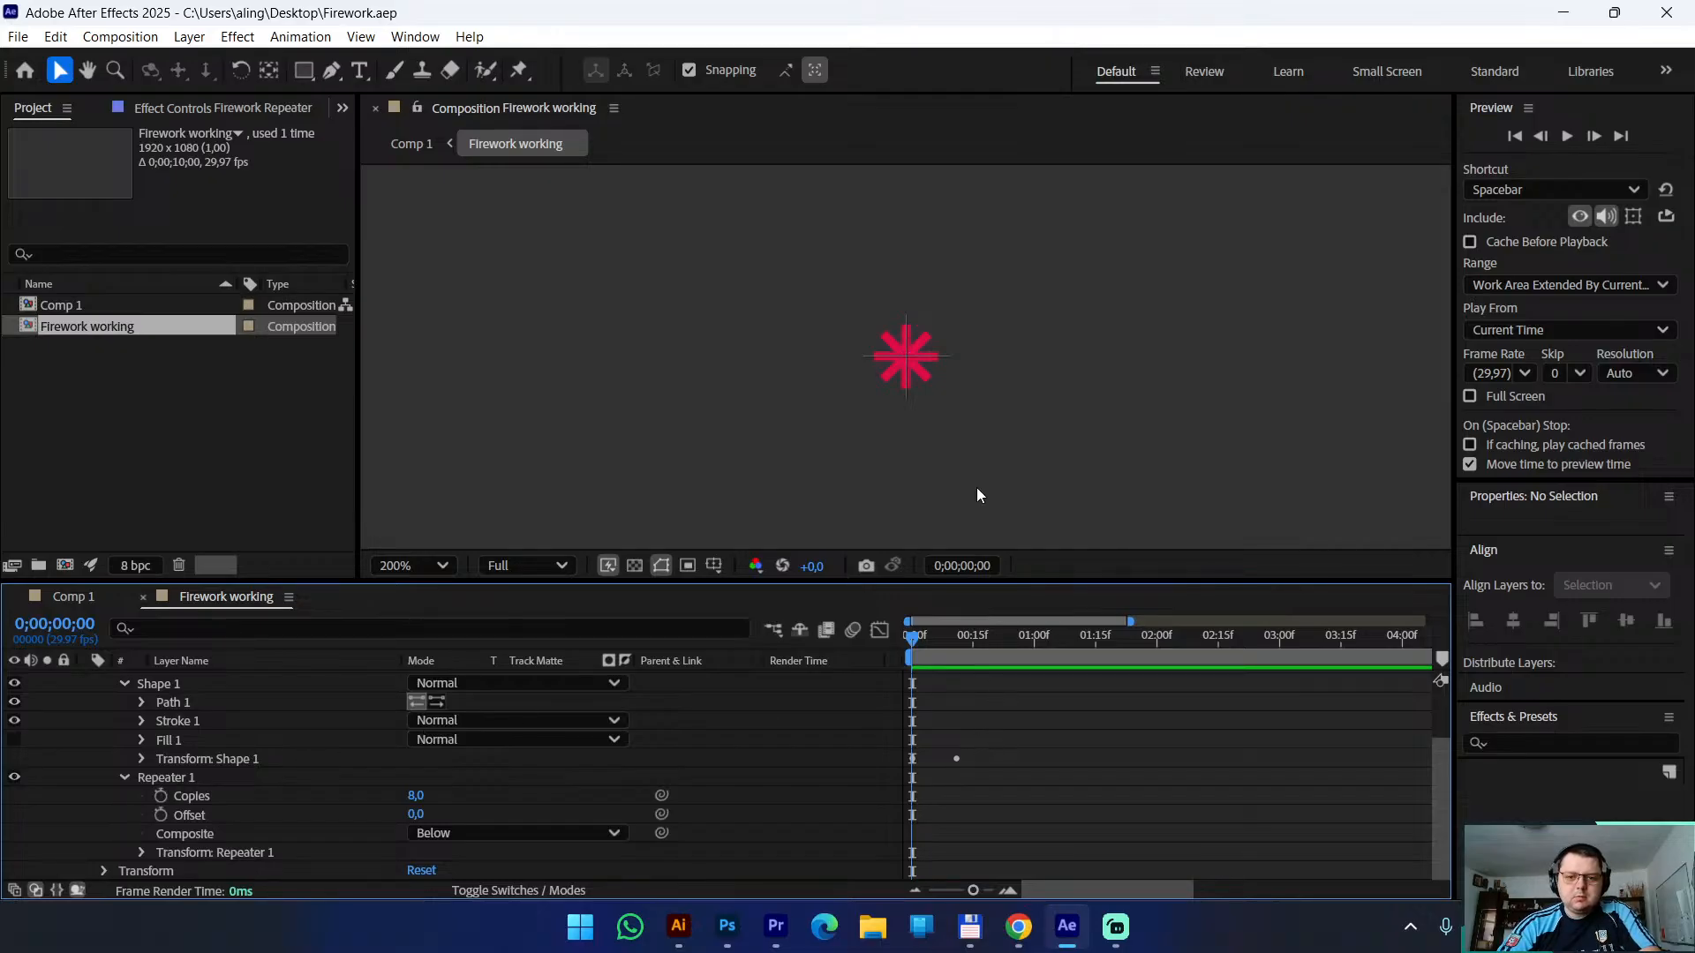
scroll(291, 729, up, 2)
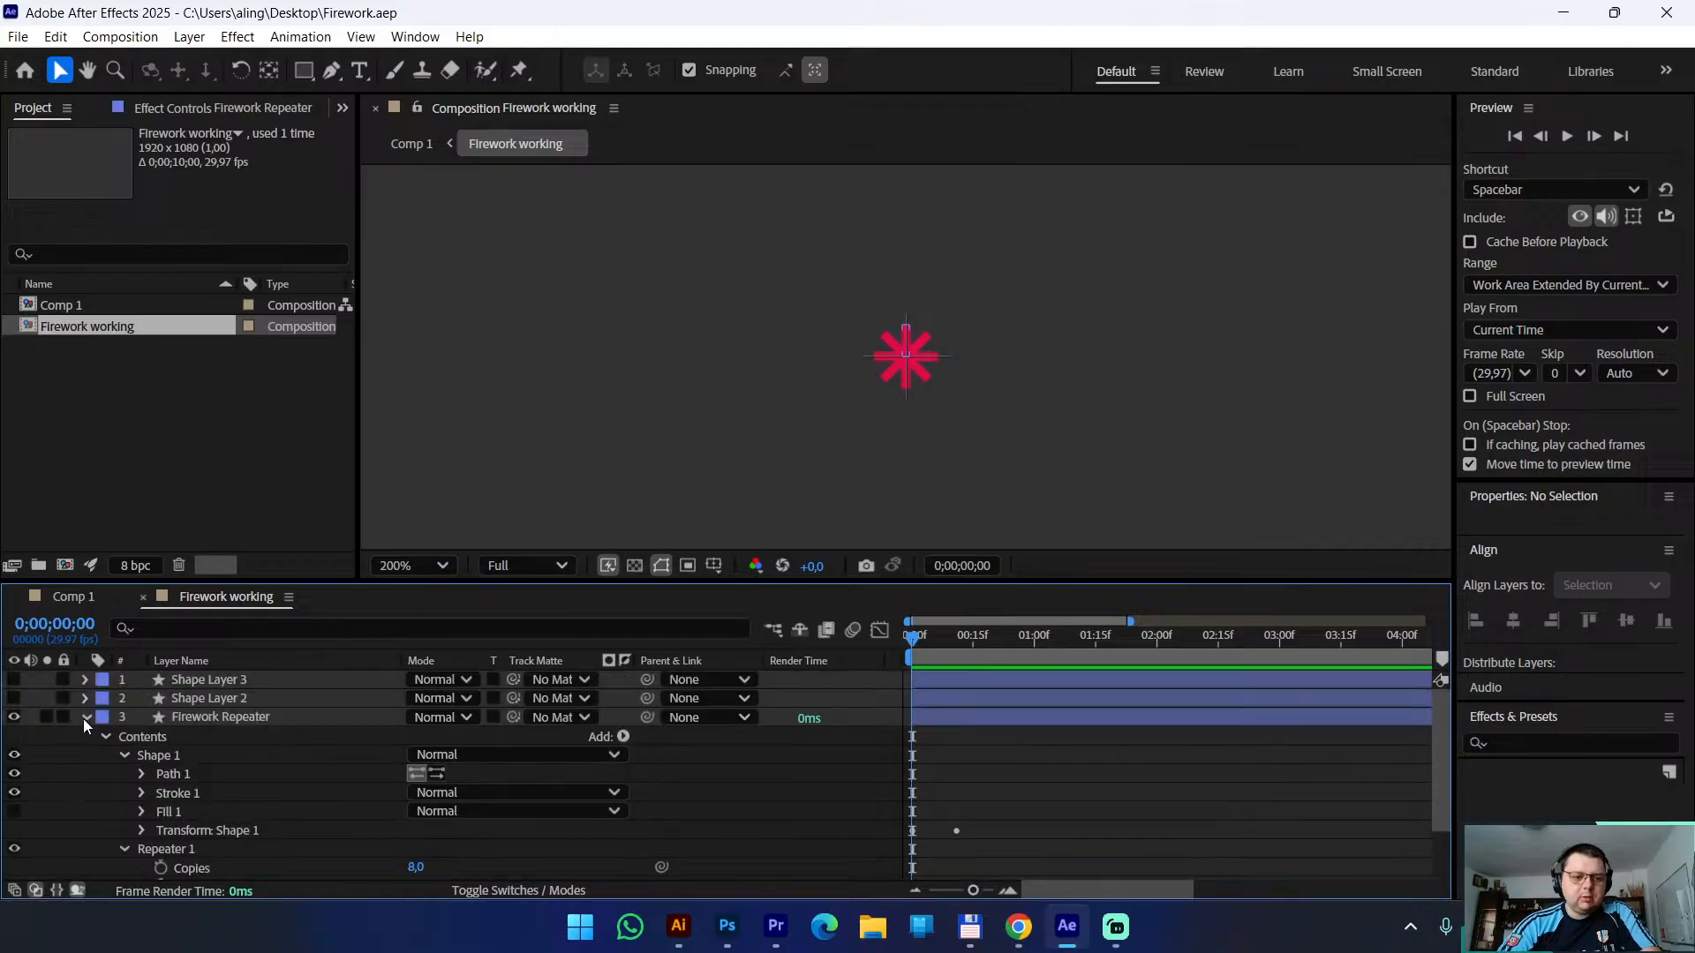
click(85, 718)
Duplicate the Firework Repeater layer and change the copy's stroke colour to dark blue
click(247, 716)
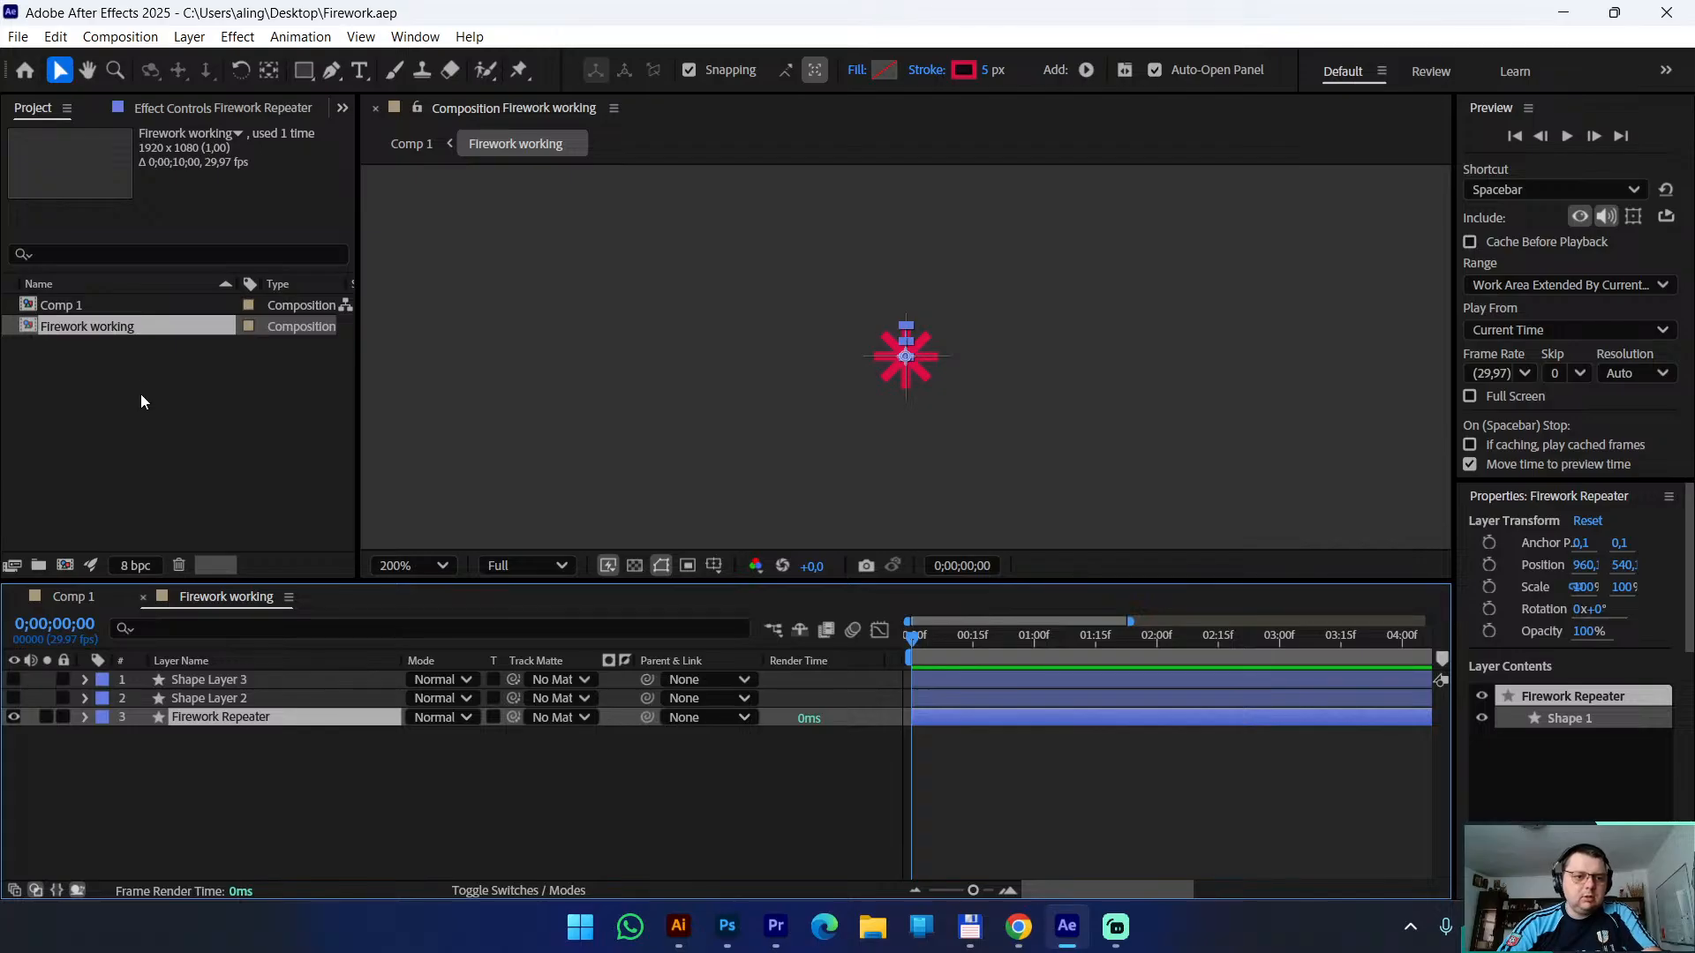
key(ctrl+d)
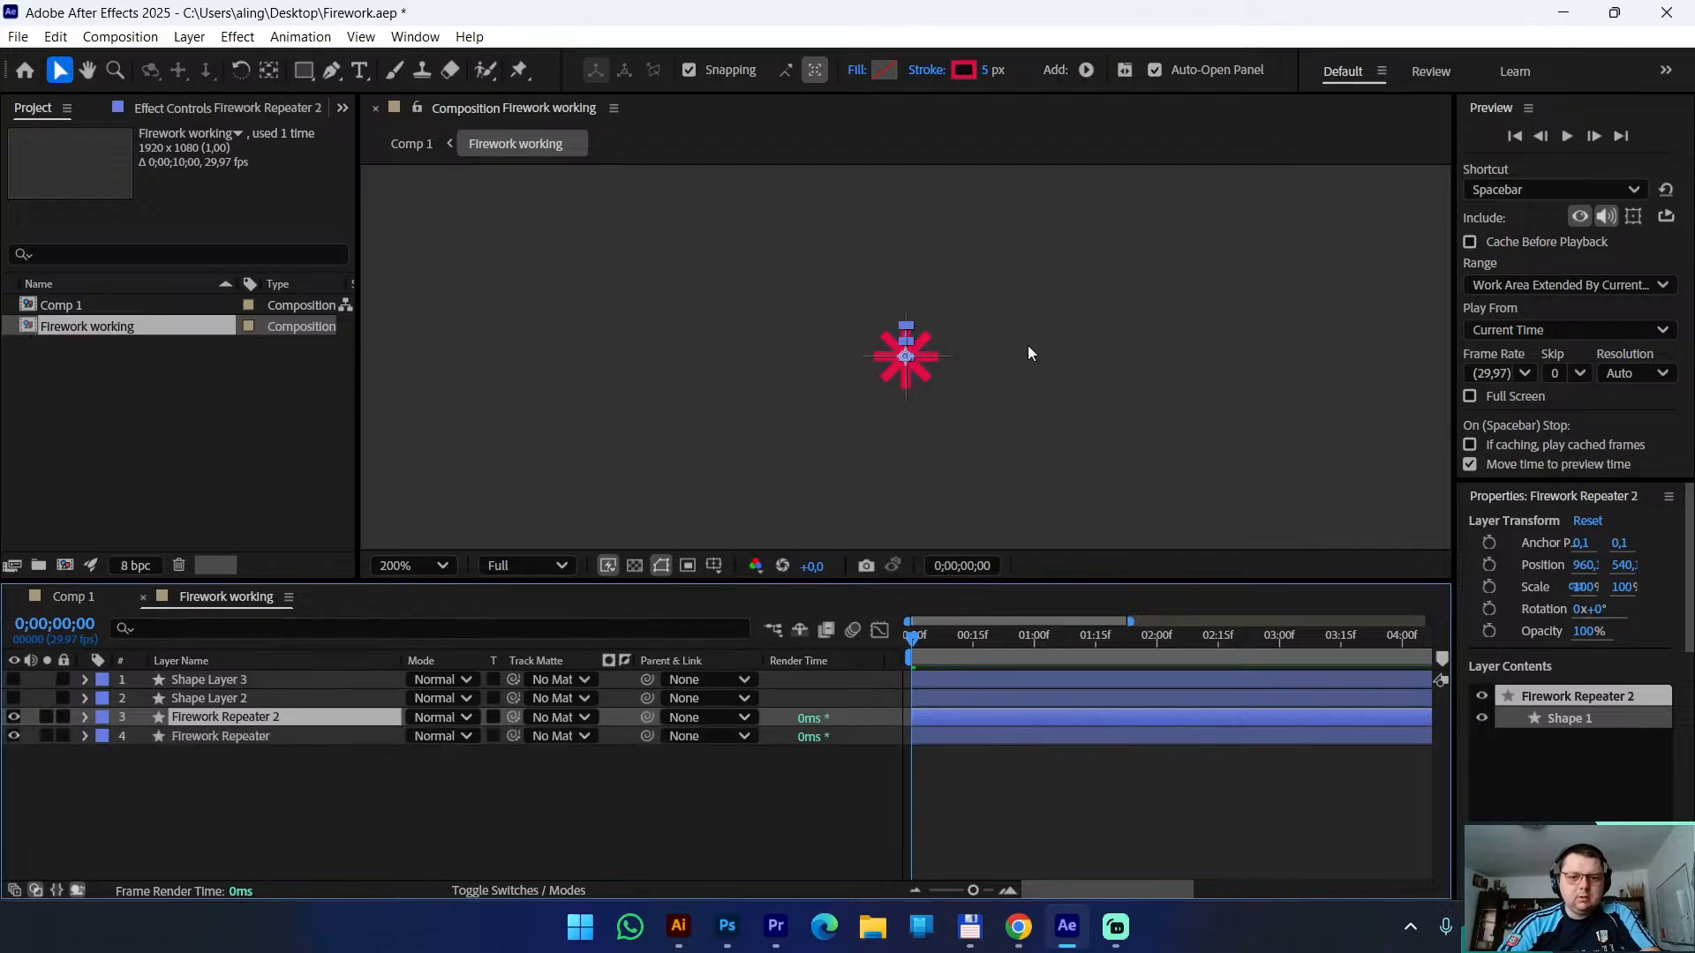
click(965, 71)
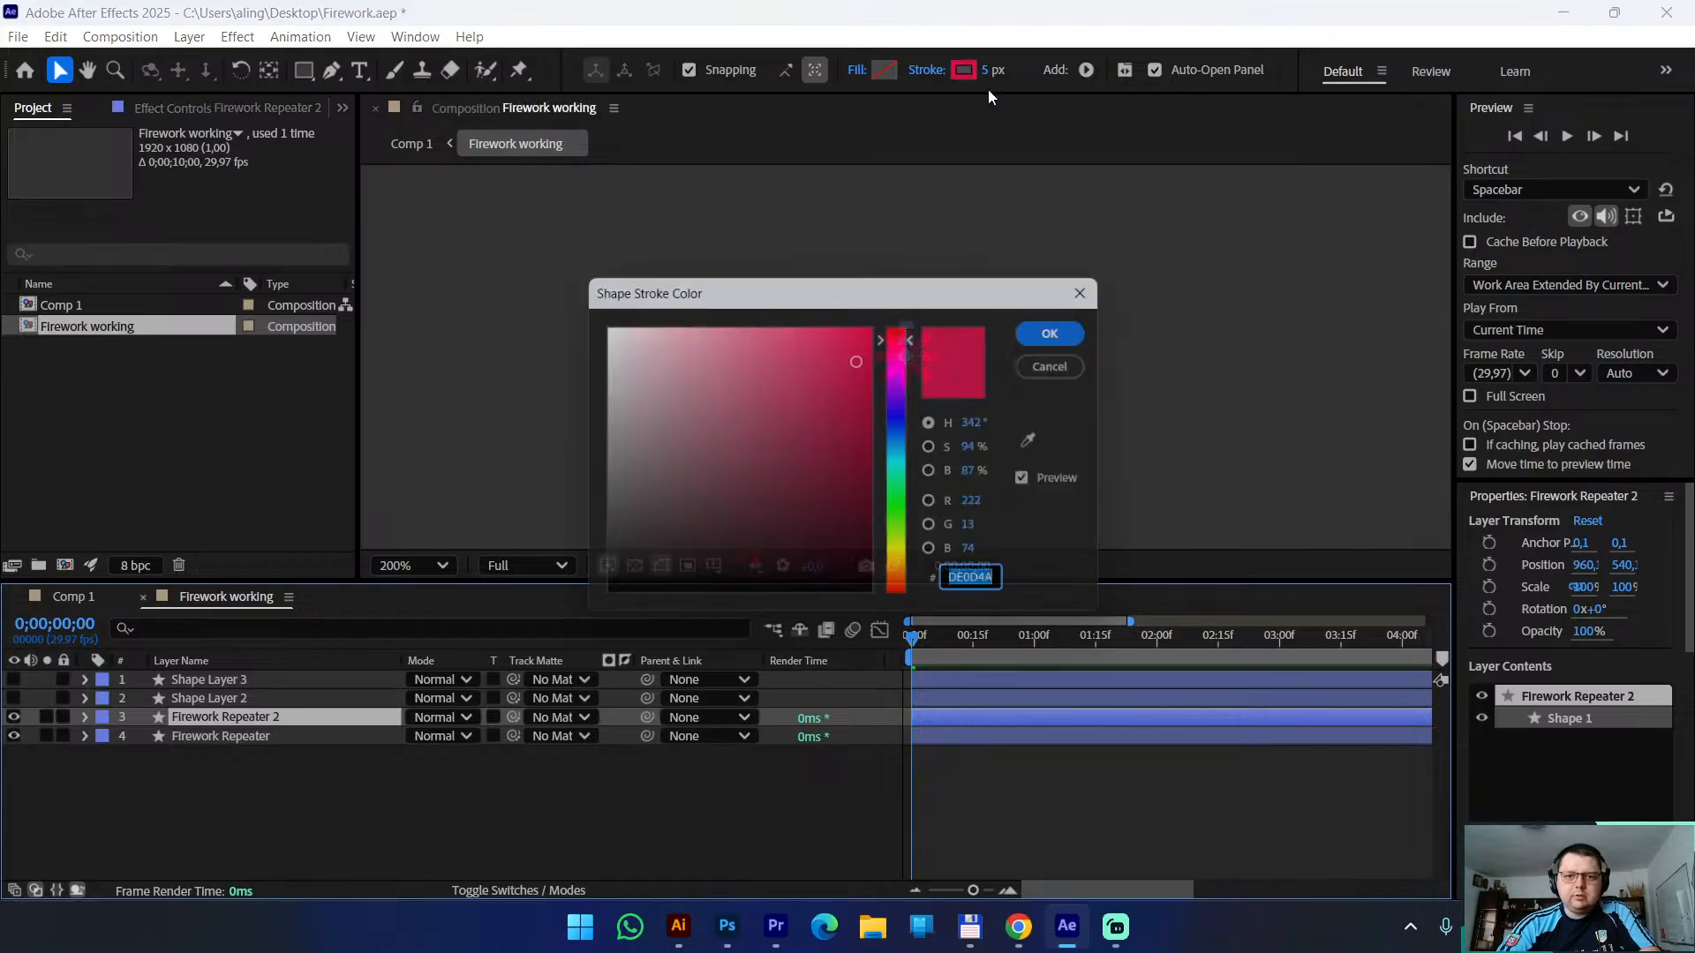
click(897, 416)
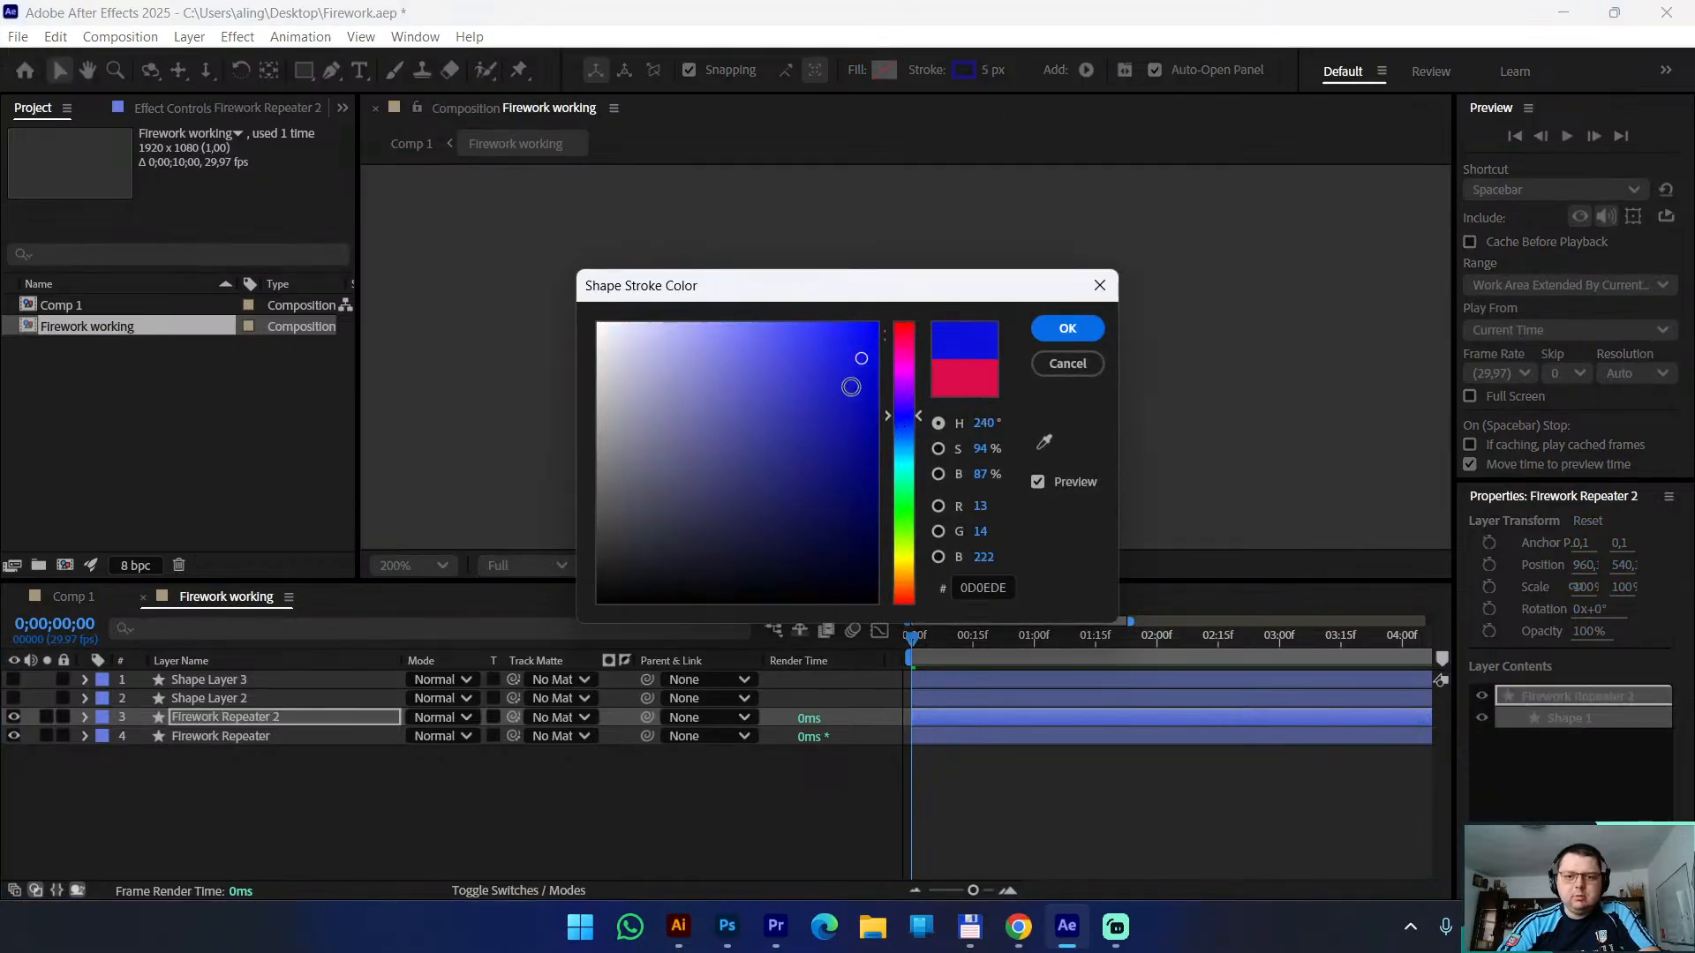
click(848, 406)
mouse_move(849, 406)
mouse_down()
mouse_move(772, 352)
mouse_move(827, 422)
mouse_up()
click(1065, 329)
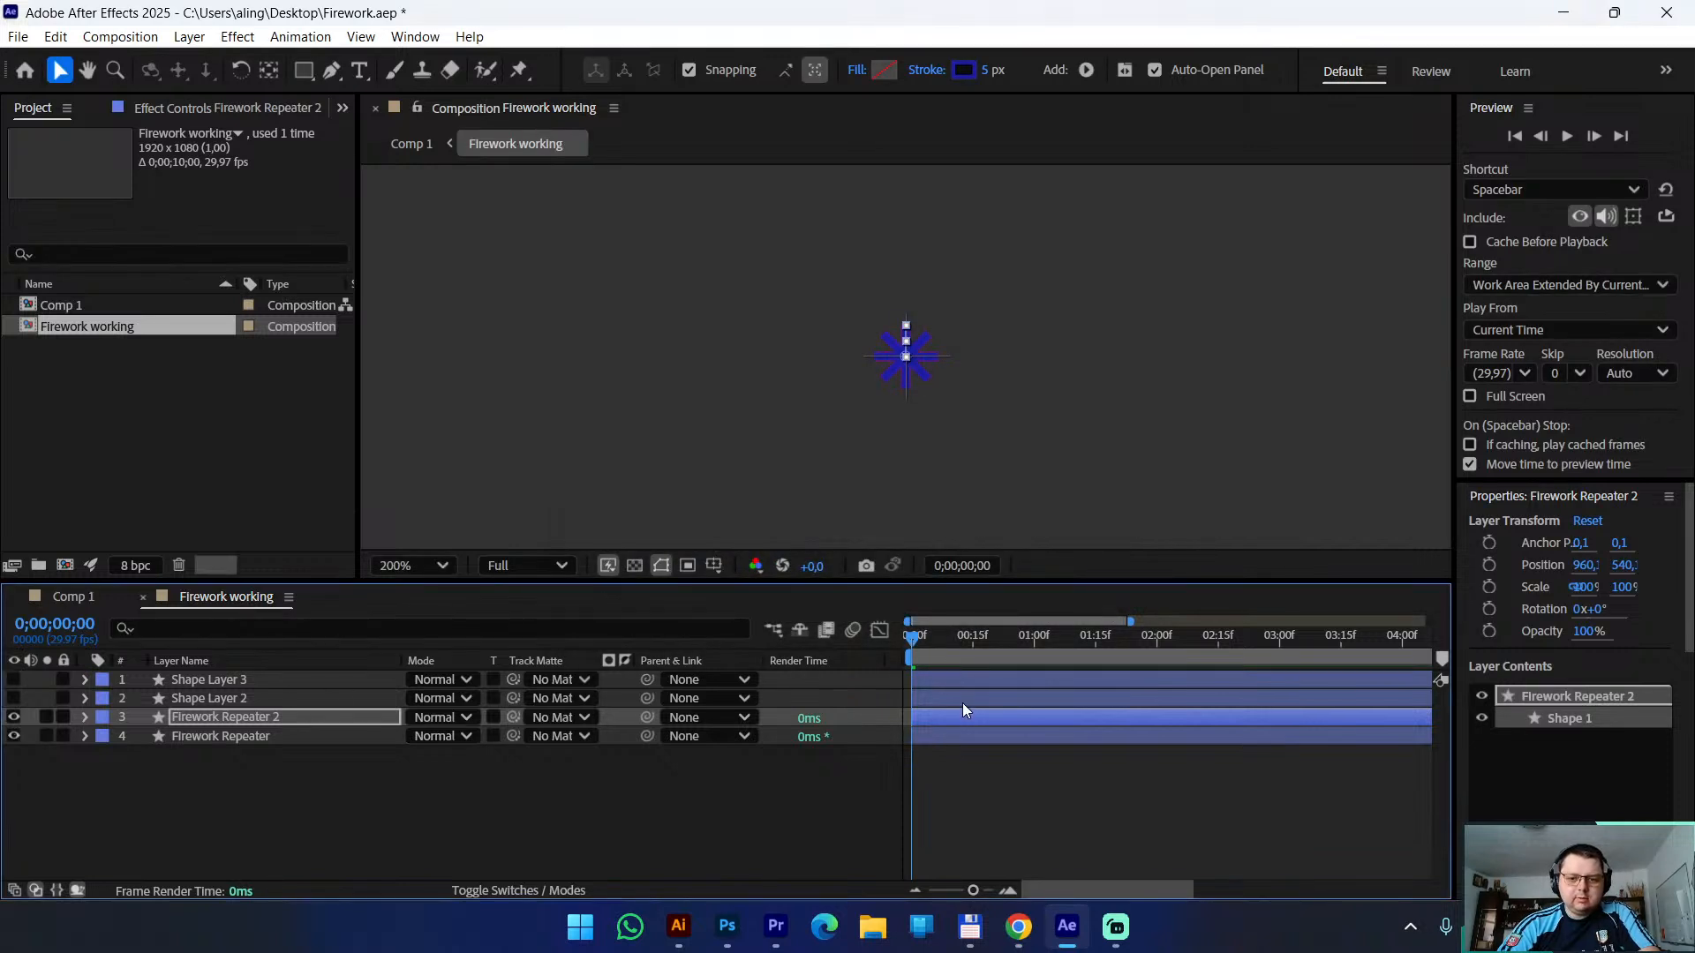
Shift the blue Firework Repeater 2 layer to start at about frame 6 and play back the two-colour burst
drag(954, 715, 977, 717)
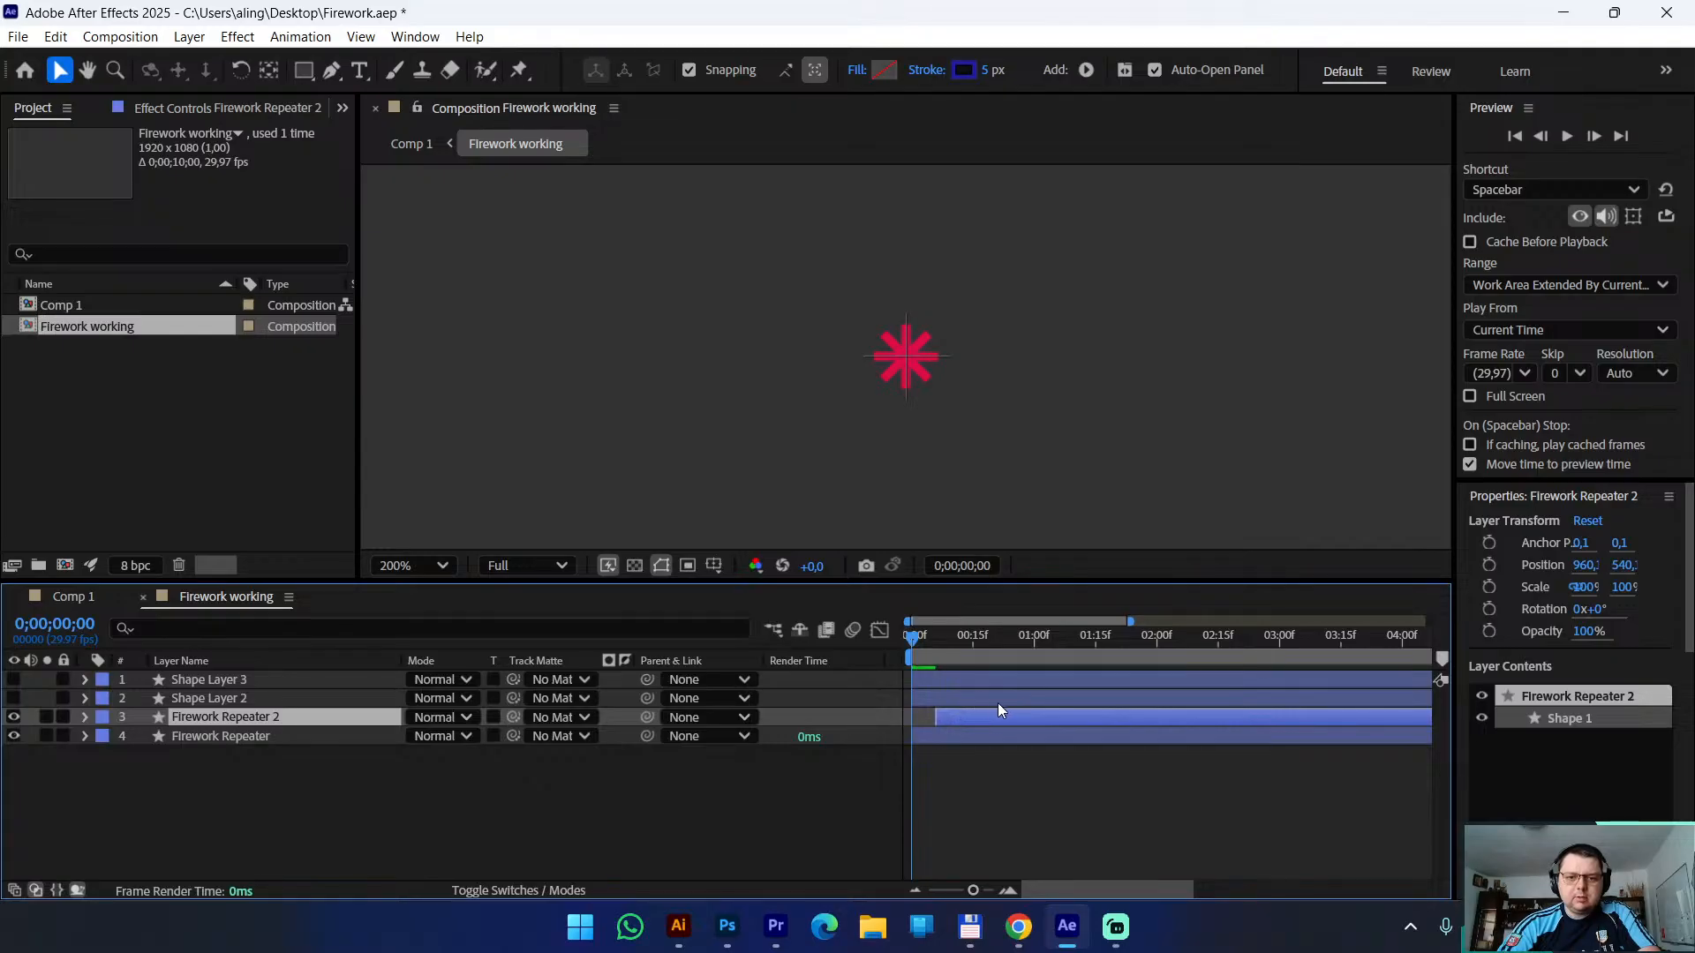
key(space)
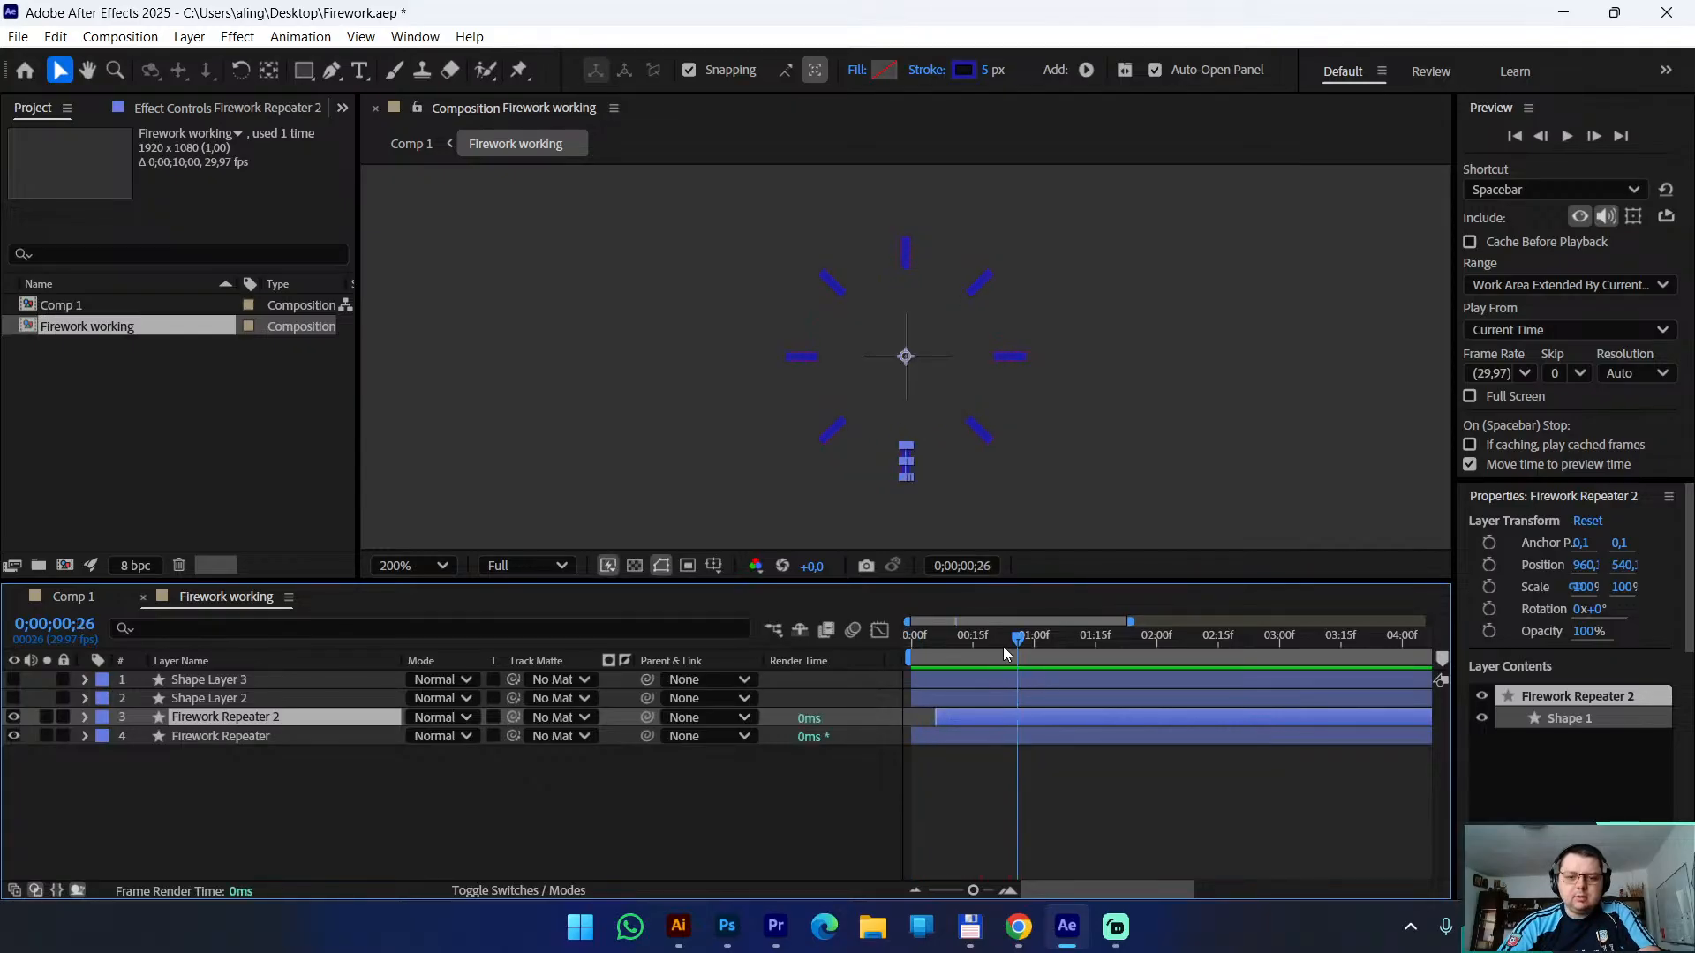
drag(1002, 646, 907, 650)
key(space)
key(space)
click(1024, 747)
key(Home)
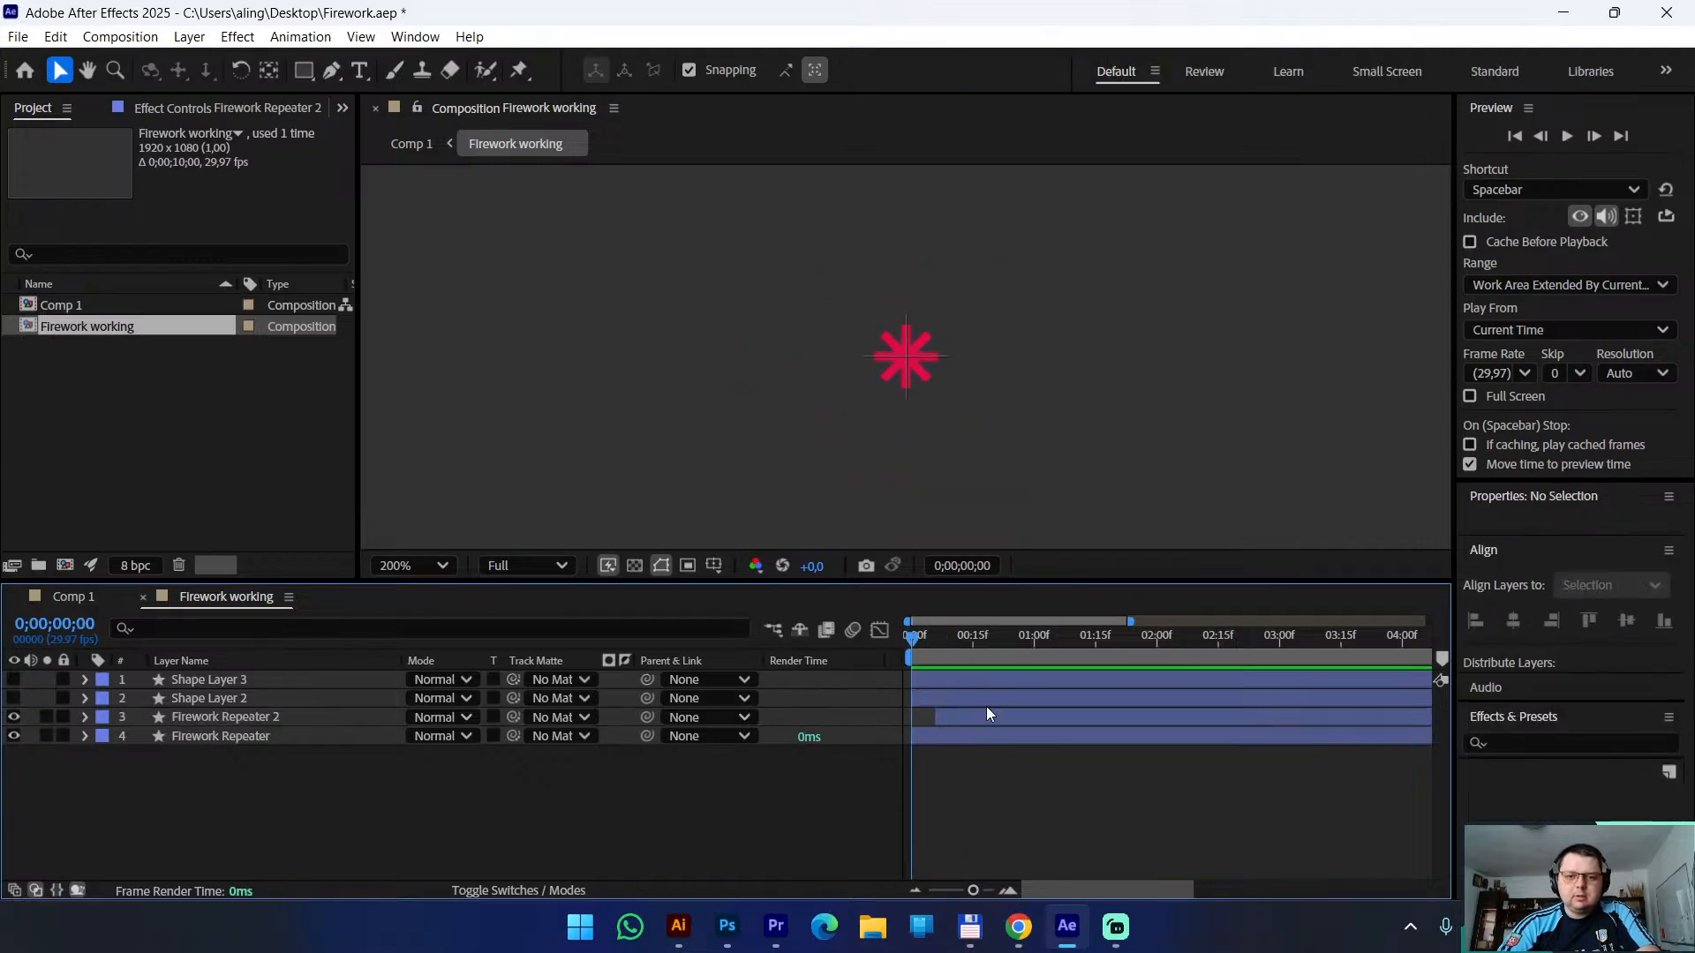
key(space)
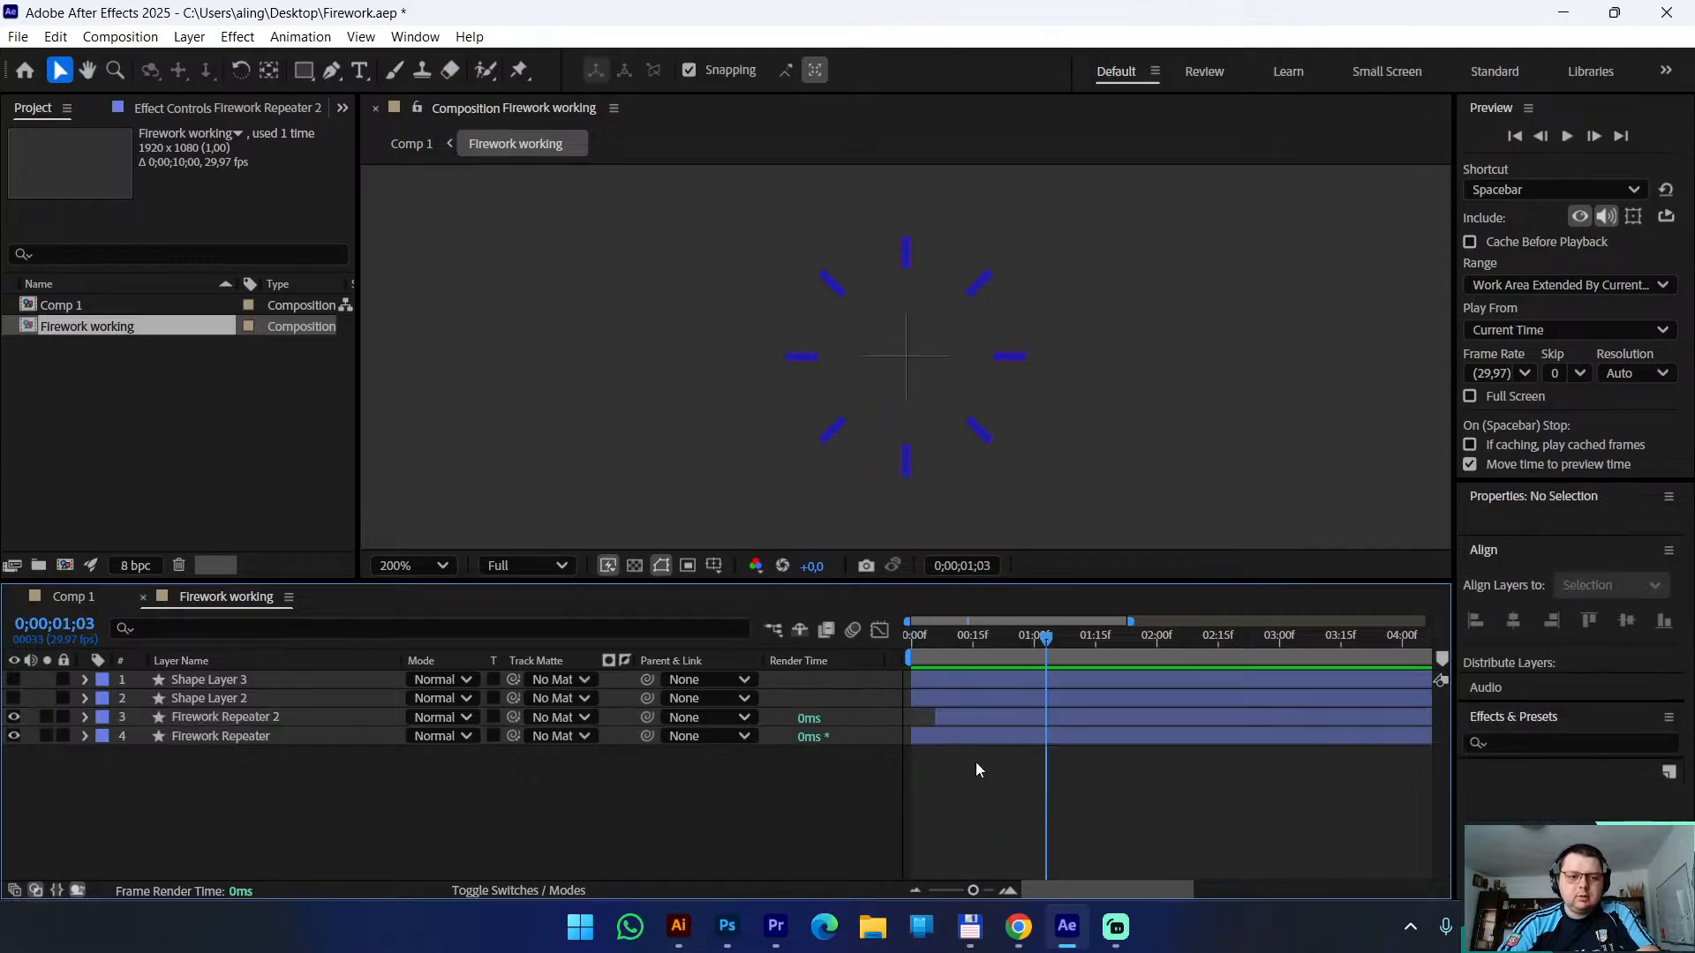
Duplicate the Firework Repeater 2 layer and shift the copy to start at about frame 15
click(252, 713)
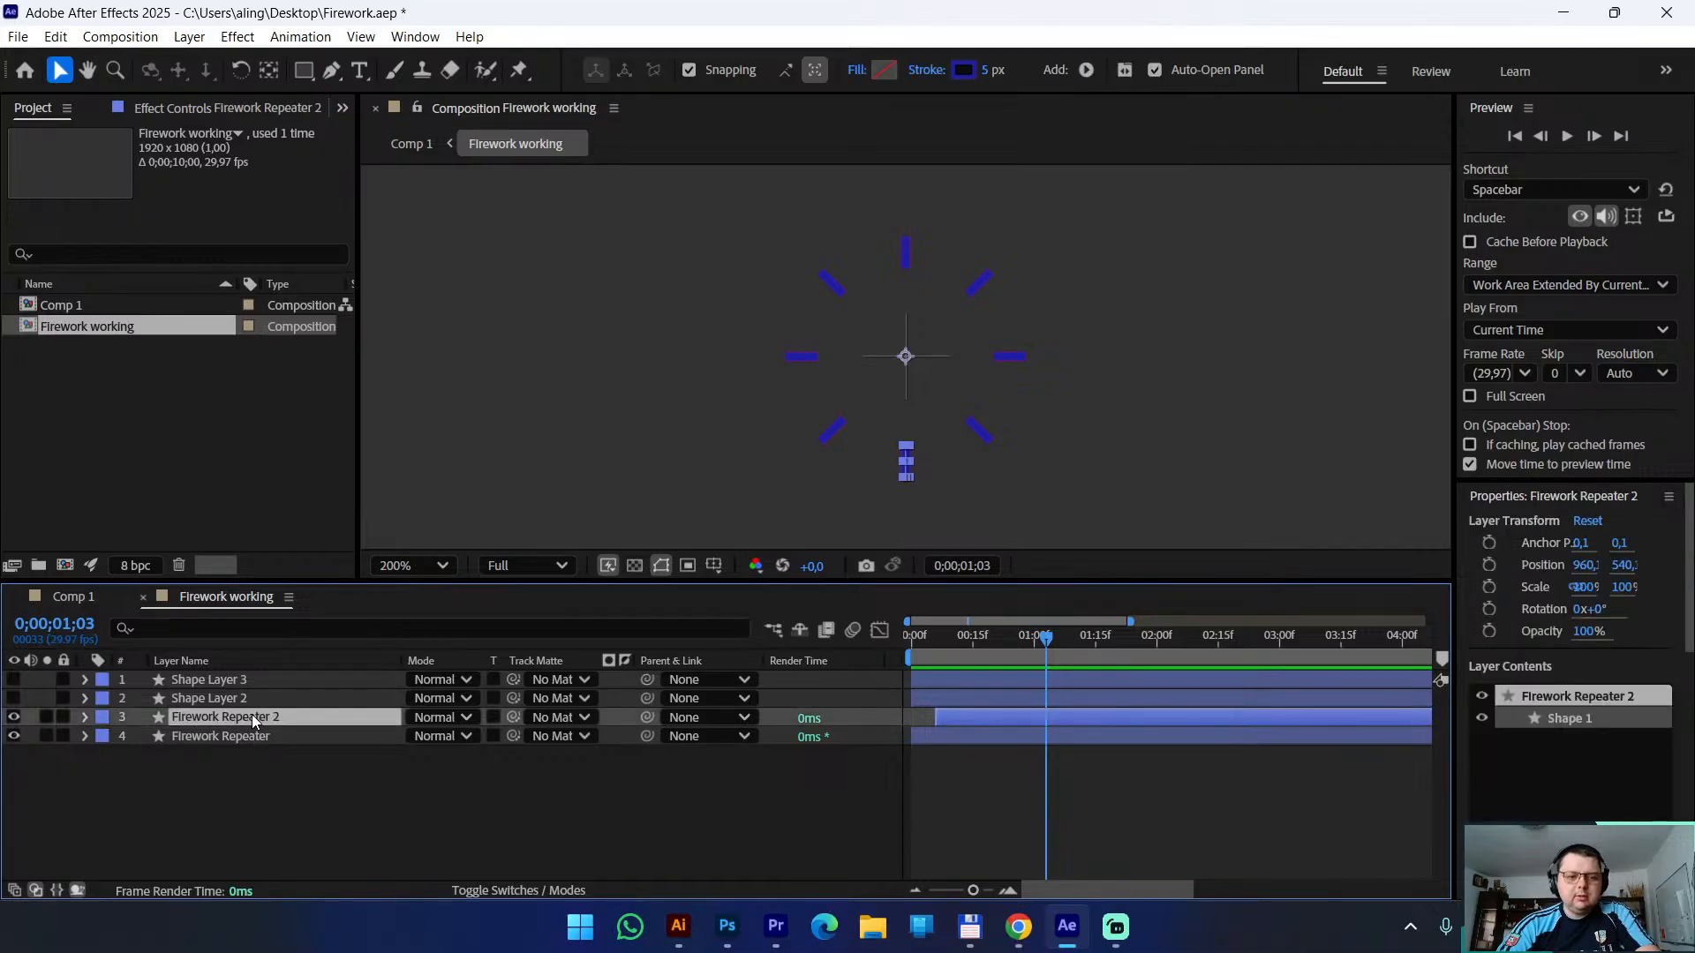
key(ctrl+d)
drag(985, 713, 1024, 715)
click(1014, 812)
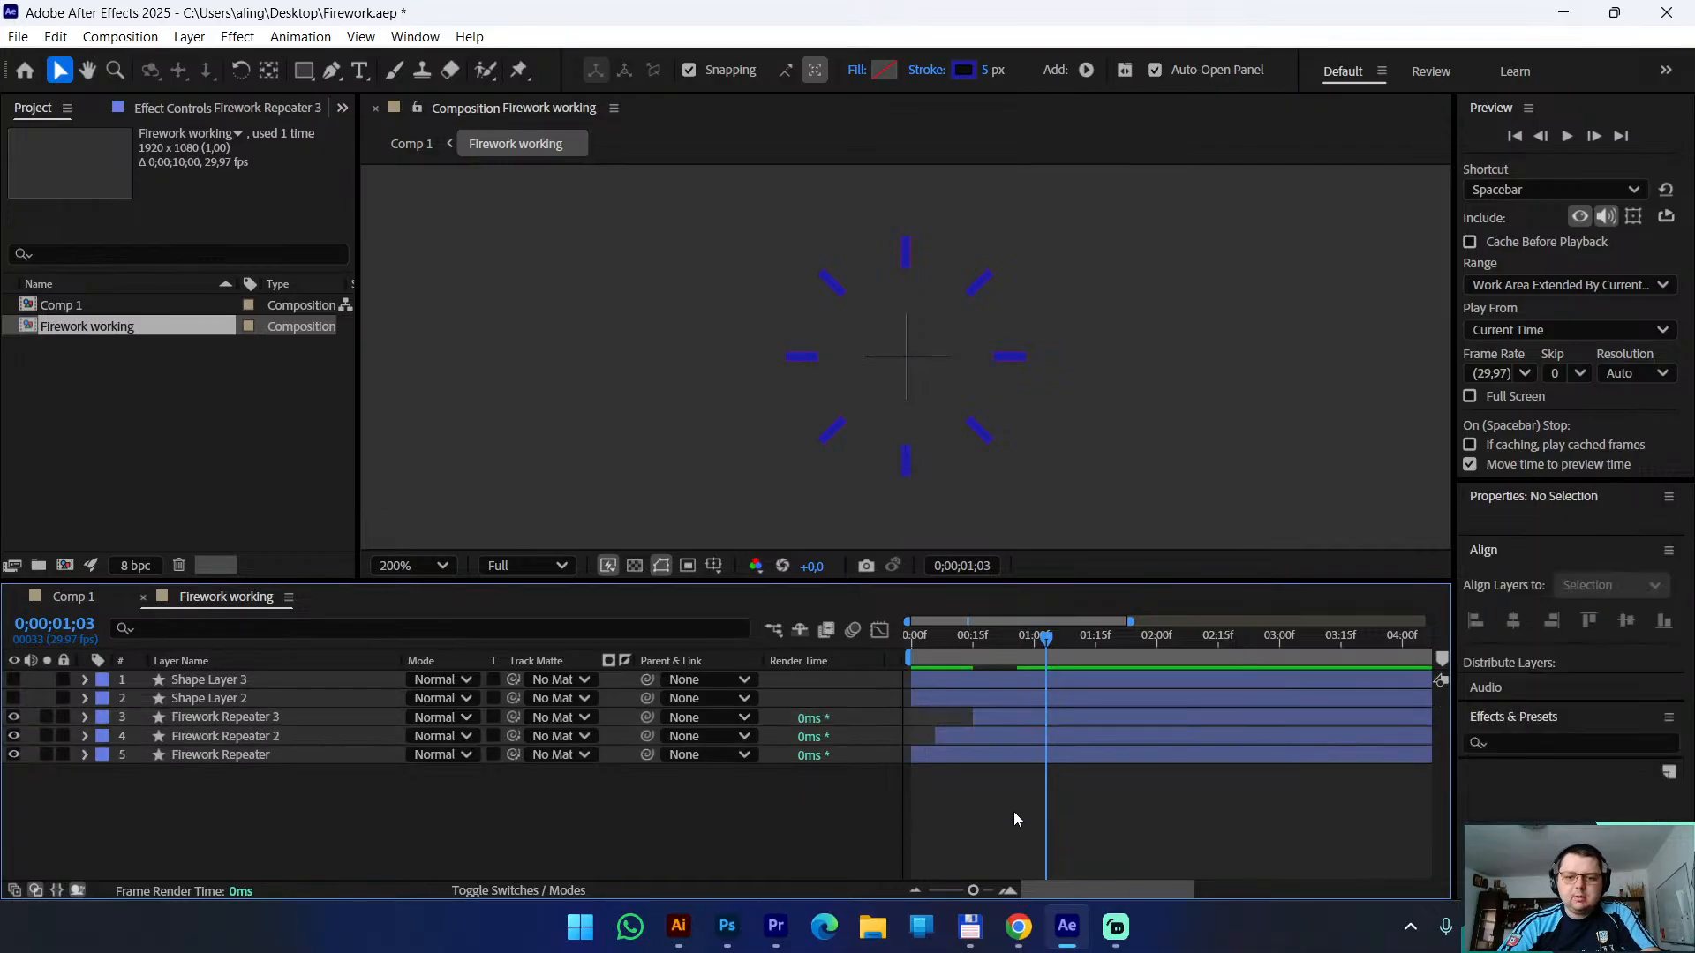
click(1014, 718)
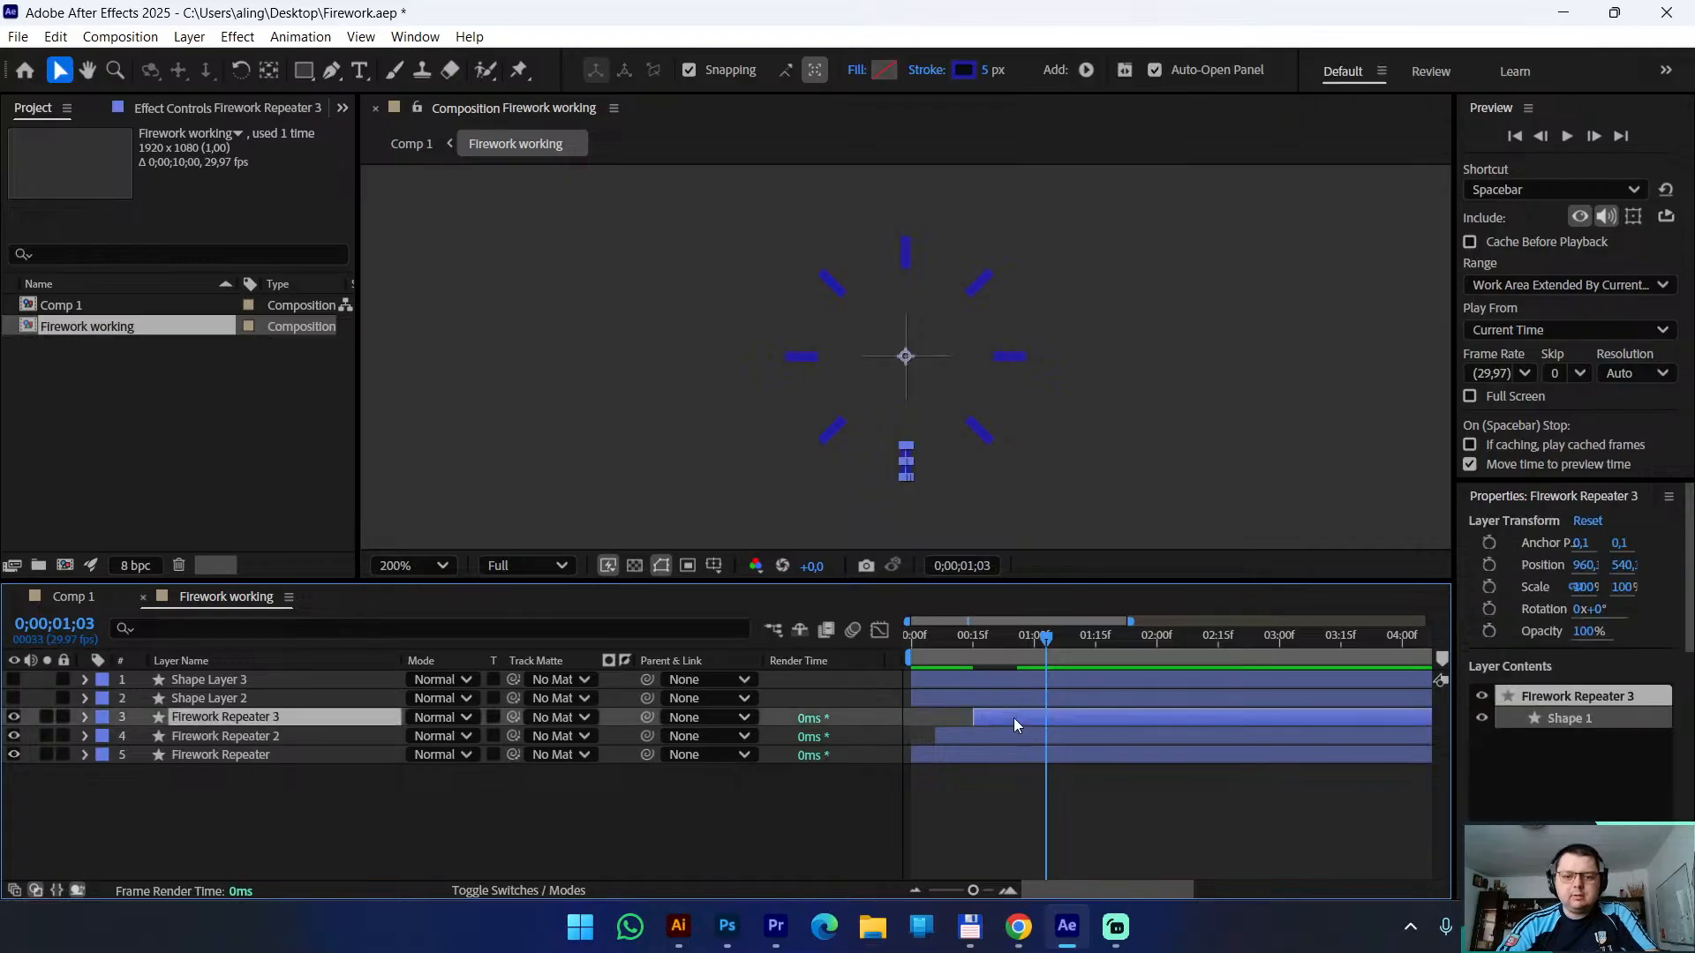
Change the stroke colour of the Firework Repeater 3 layer to green and play back the three-colour burst
click(966, 72)
click(909, 525)
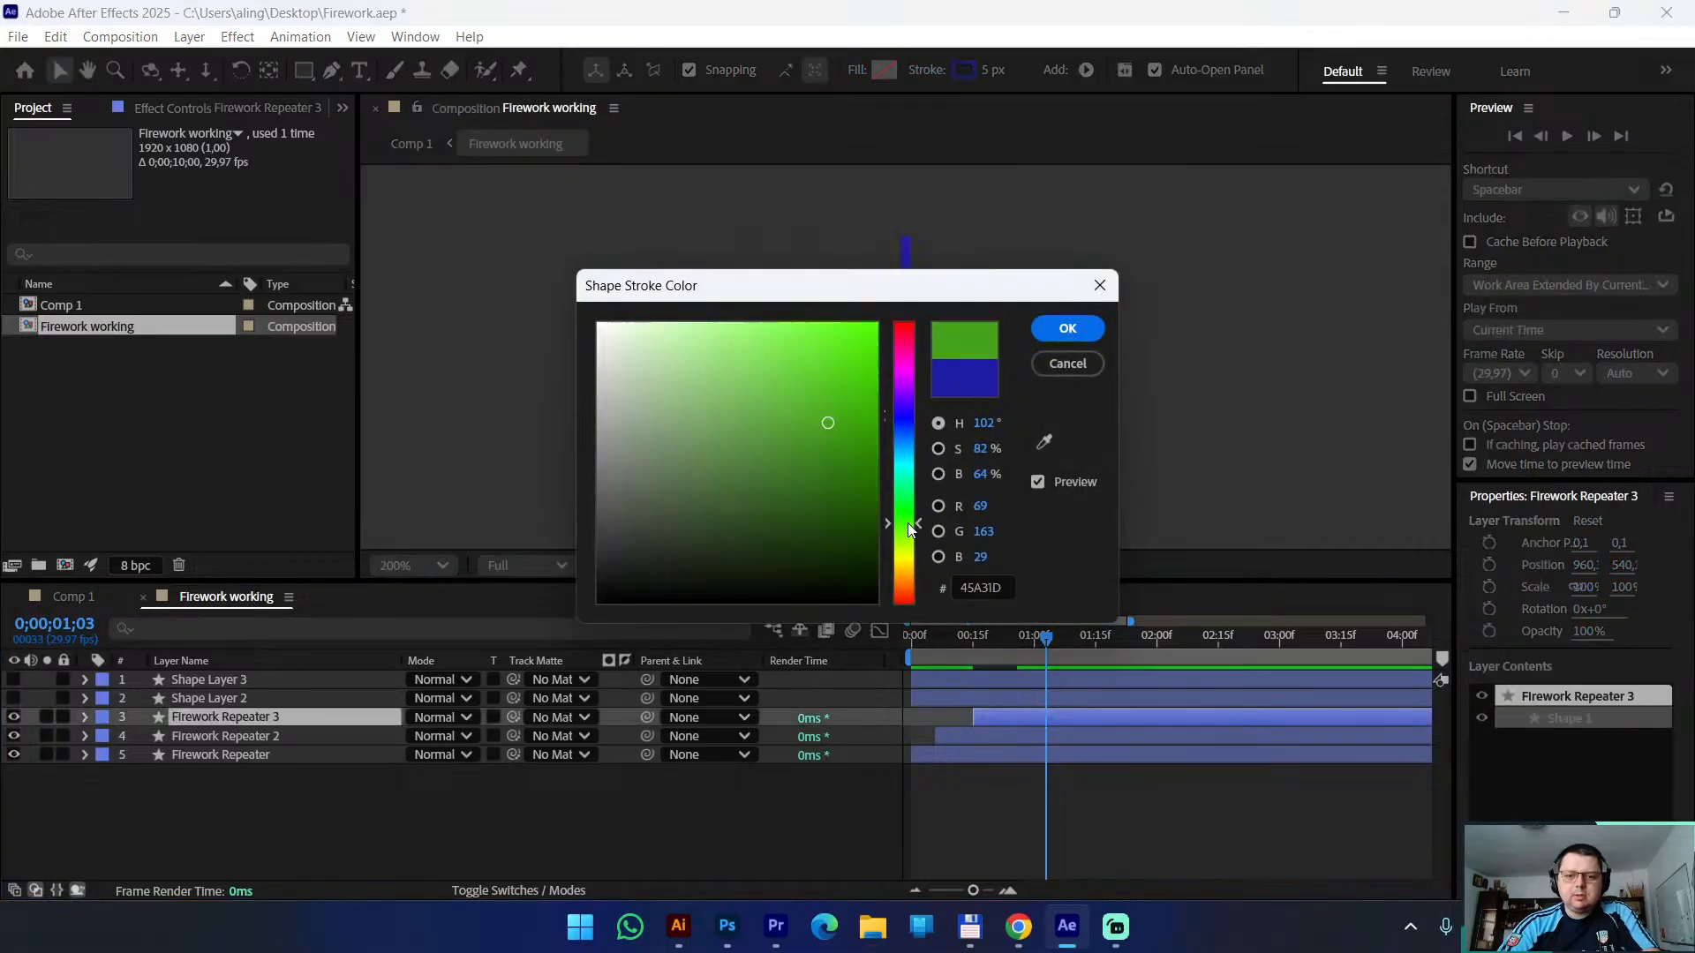
click(1064, 329)
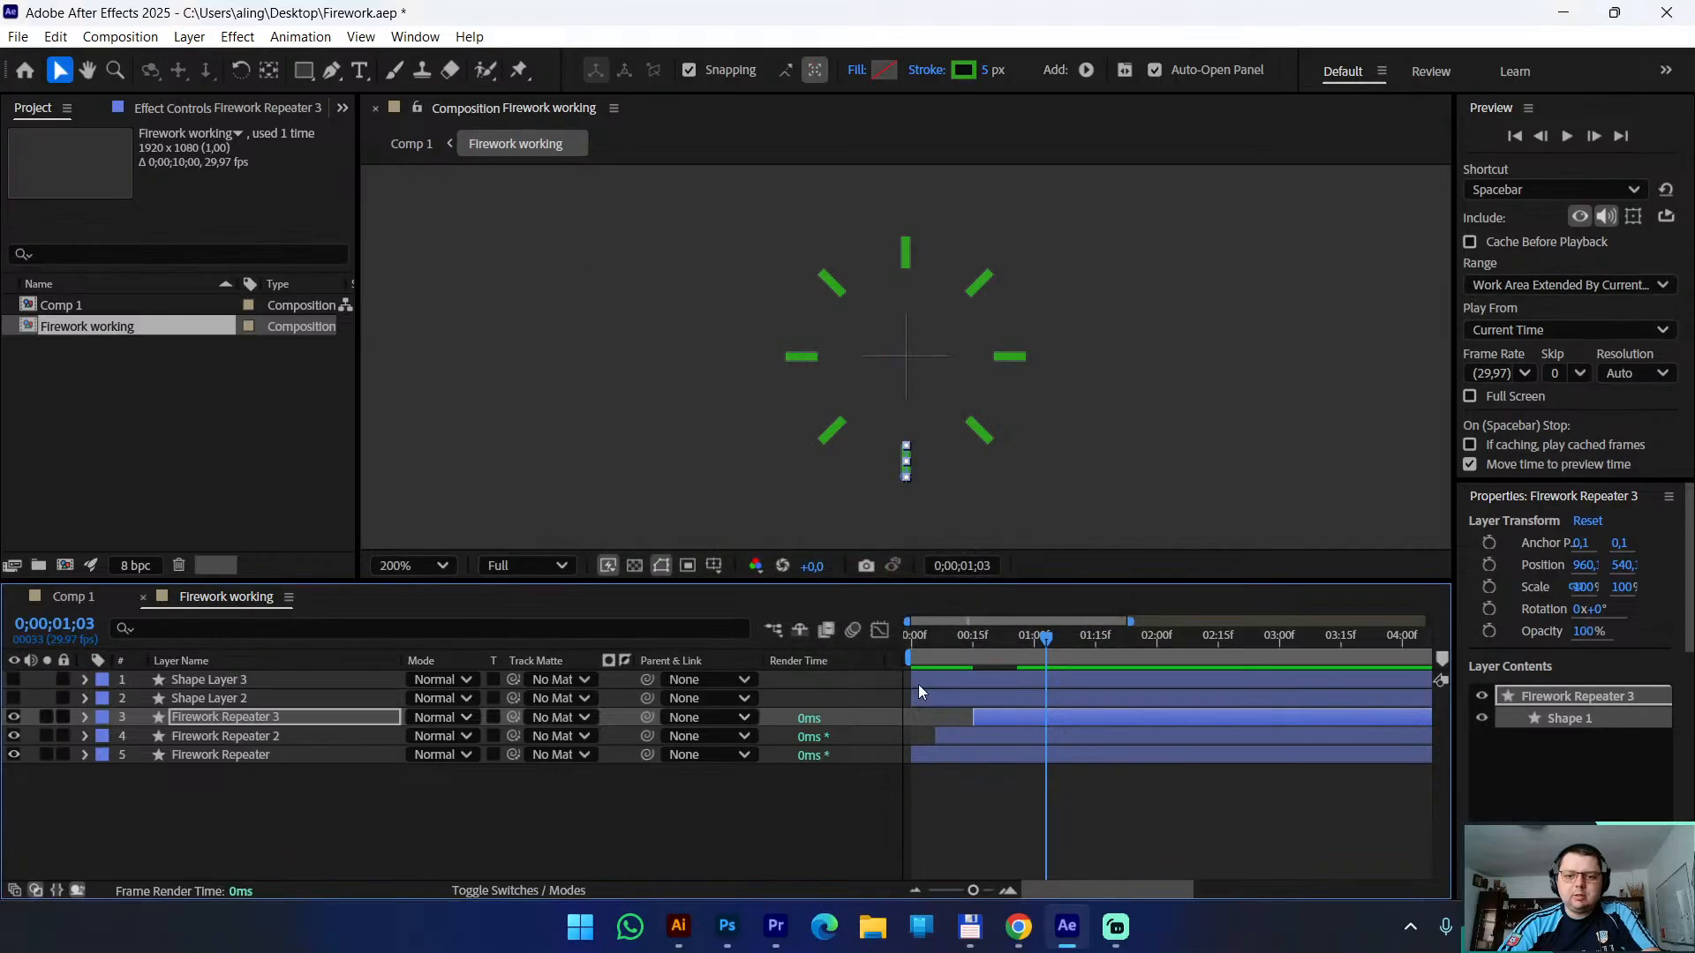
key(Home)
key(space)
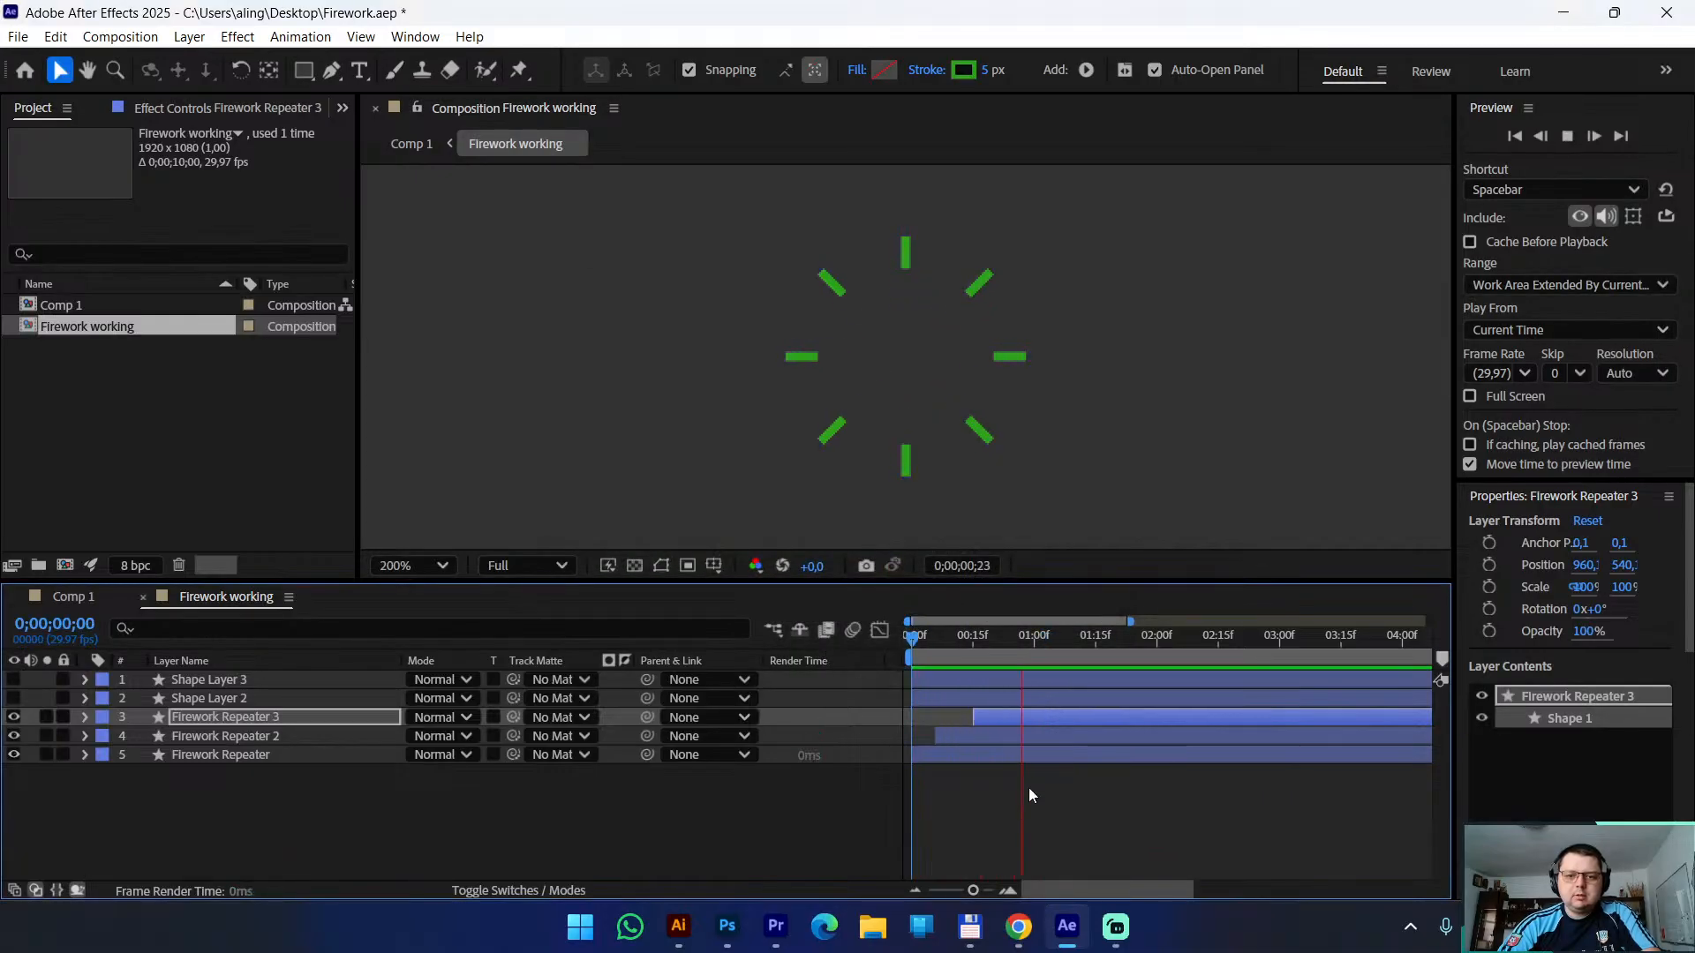
click(1078, 814)
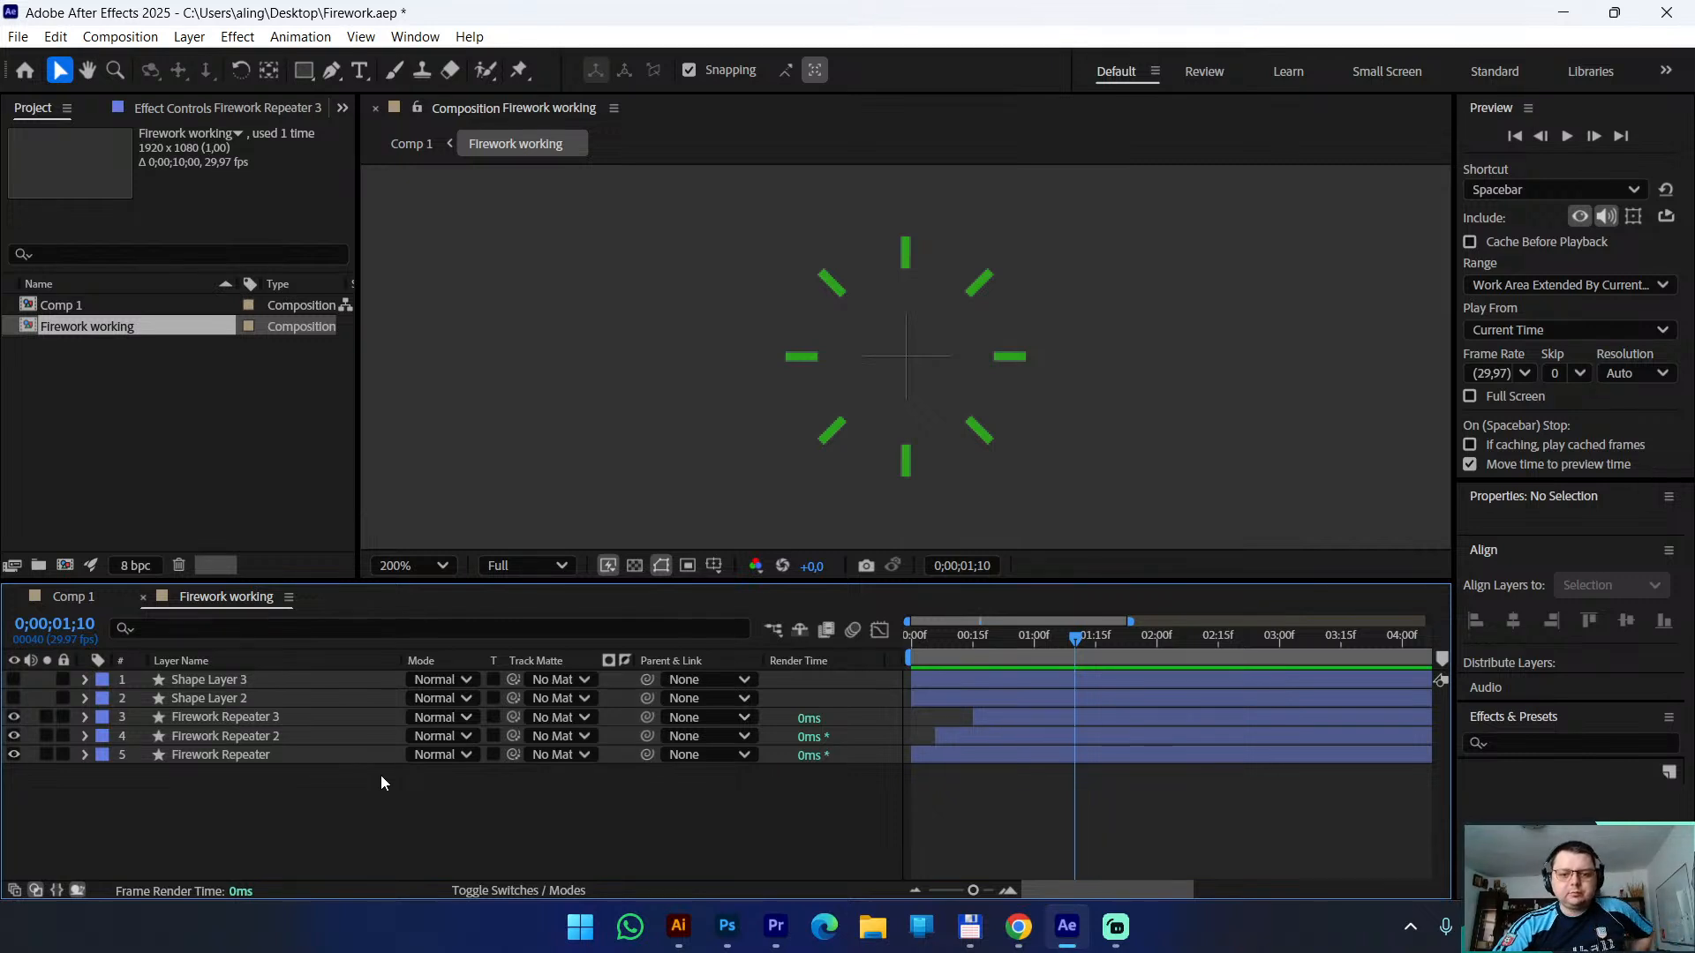
Reveal the keyframed Position properties of the three Firework Repeater layers
drag(292, 777, 269, 715)
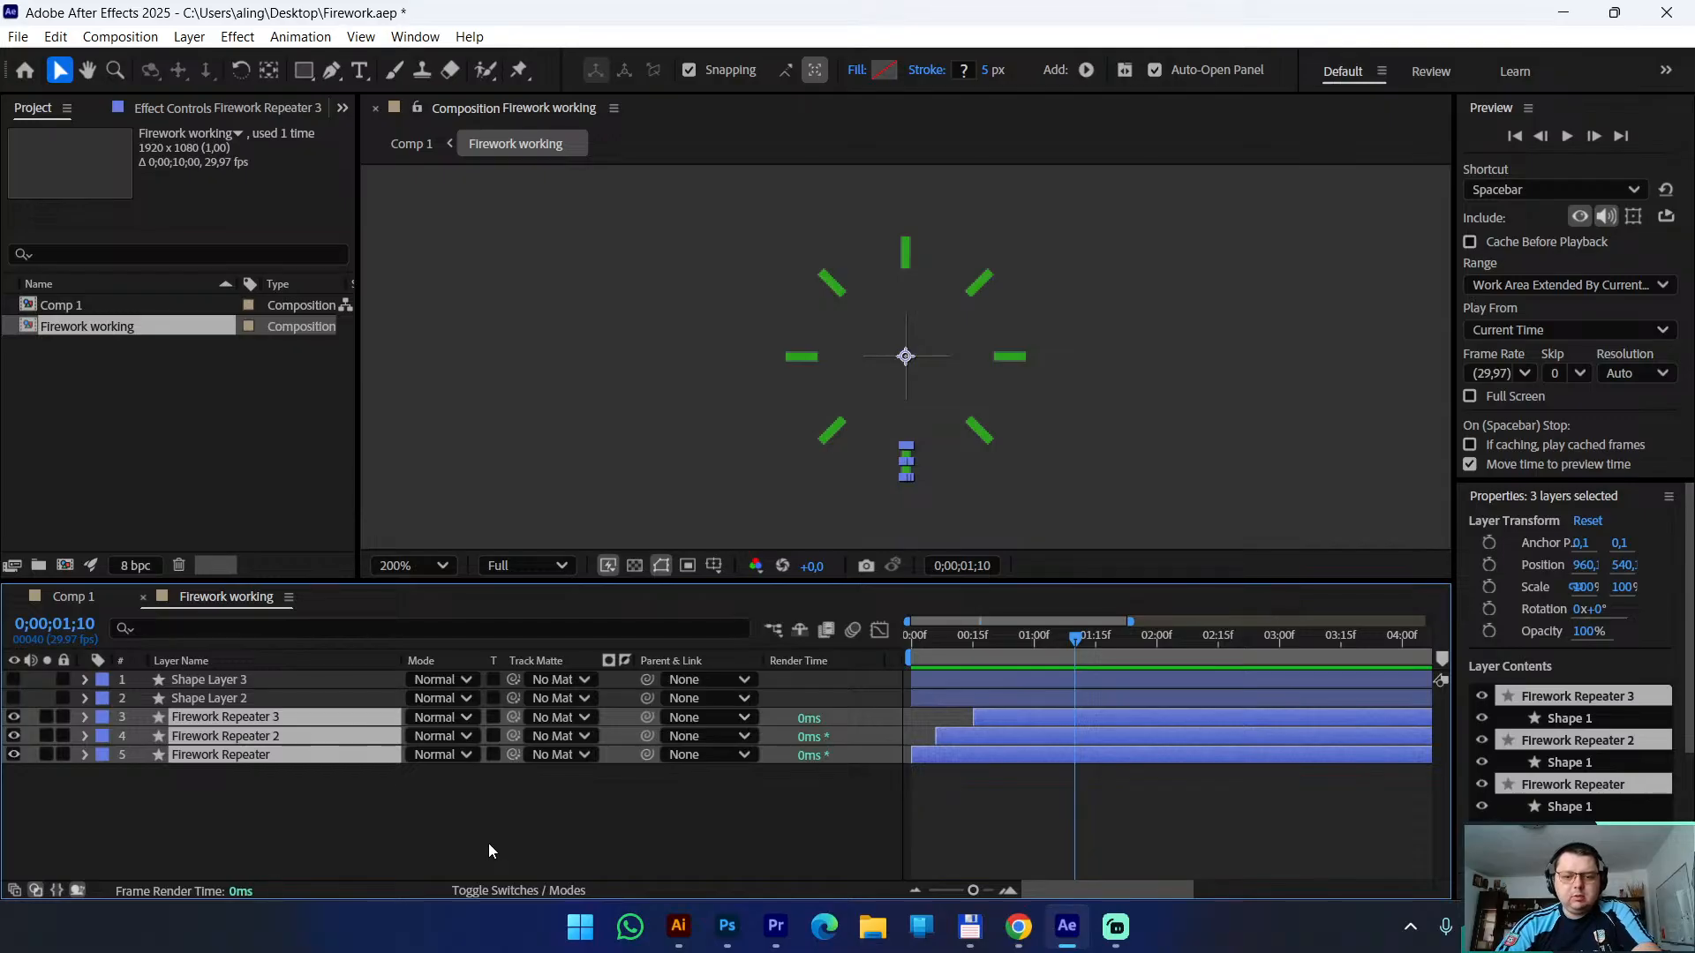
key(u)
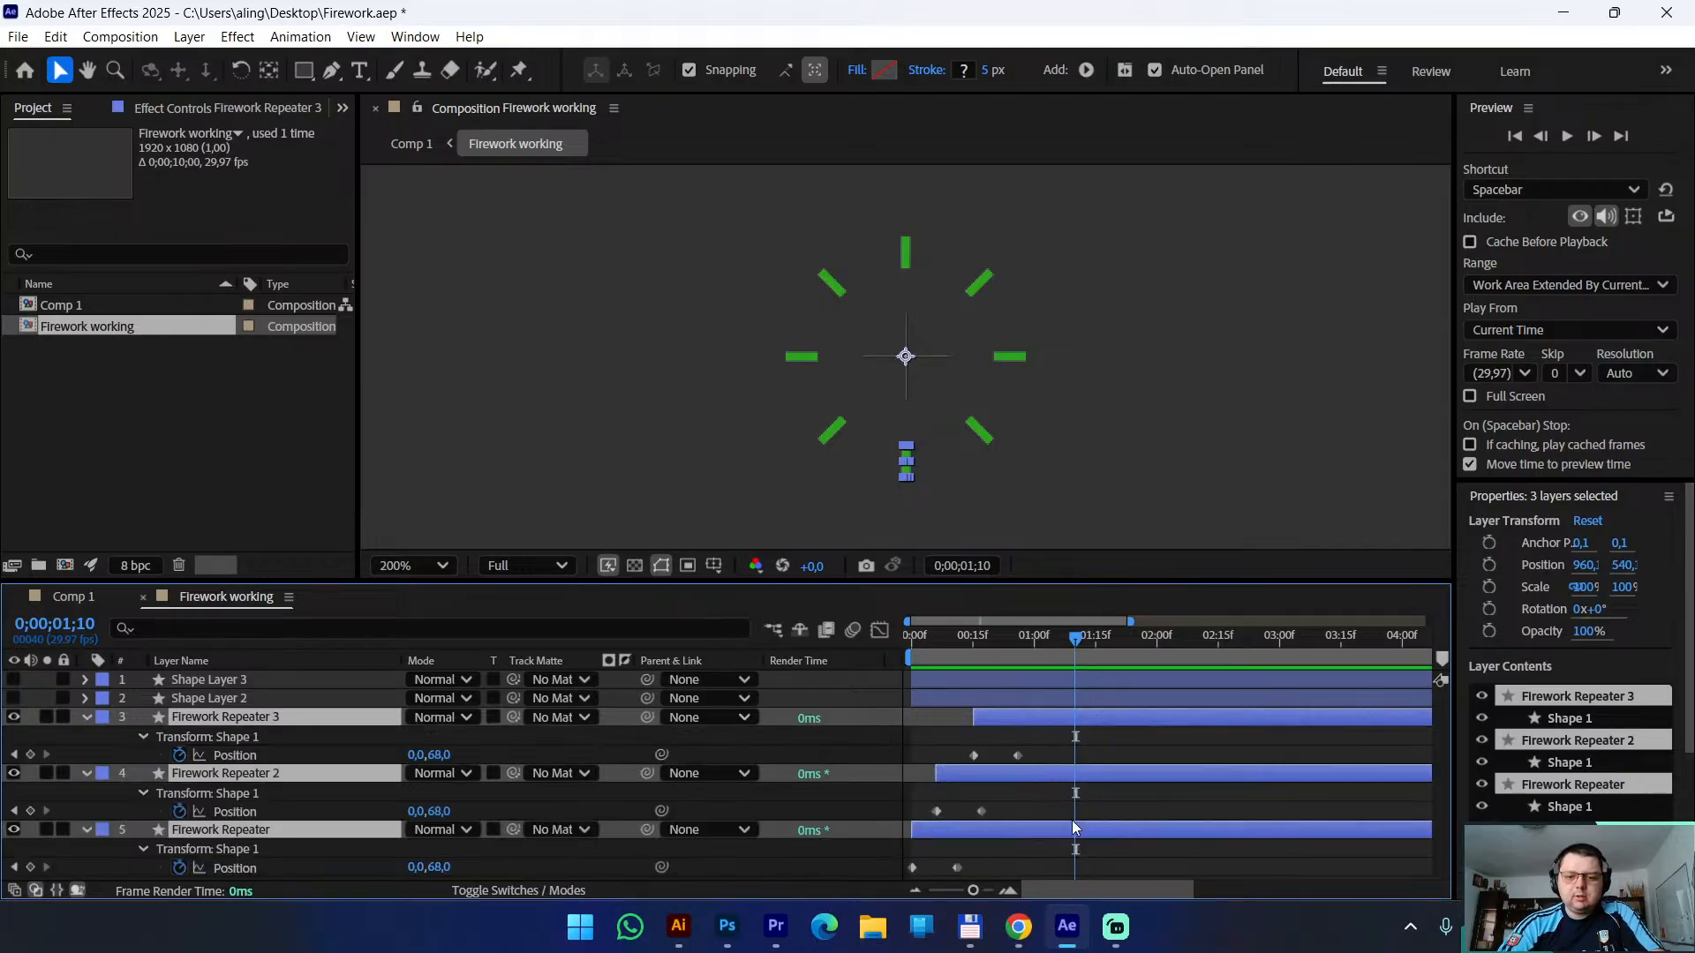
drag(915, 735, 1030, 888)
click(1056, 847)
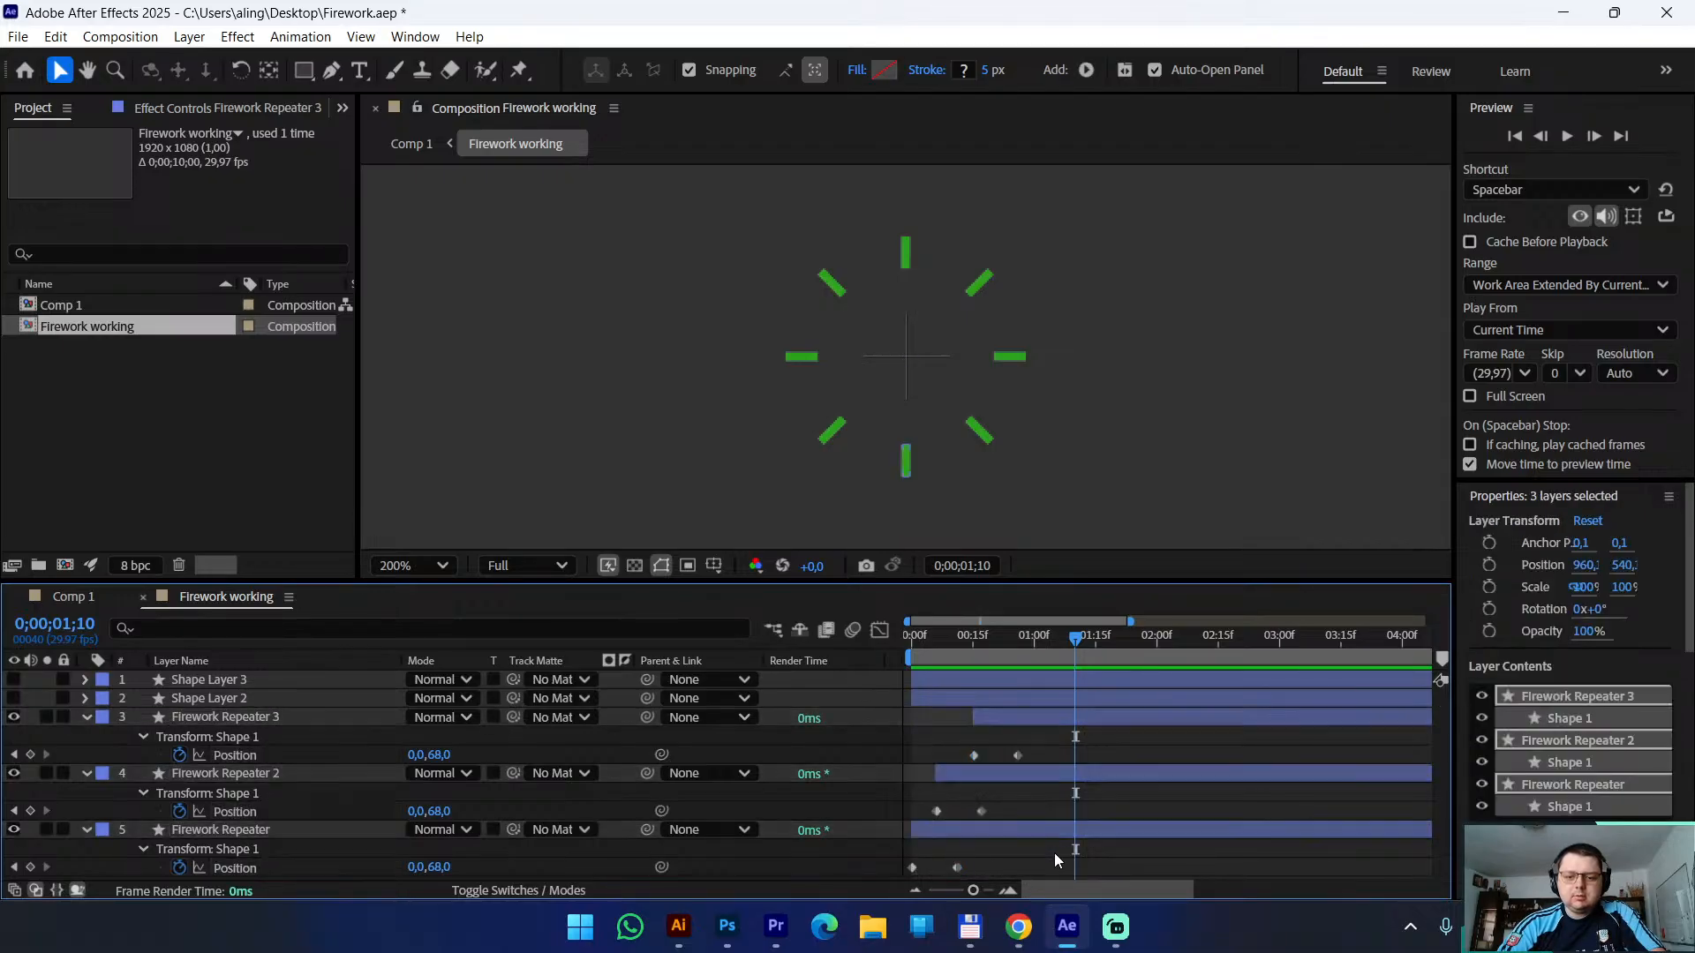
Examine the Position keyframes of the three Firework Repeater layers as speed and value graphs in the Graph Editor, and close it again
drag(1146, 876, 893, 743)
key(shift+F3)
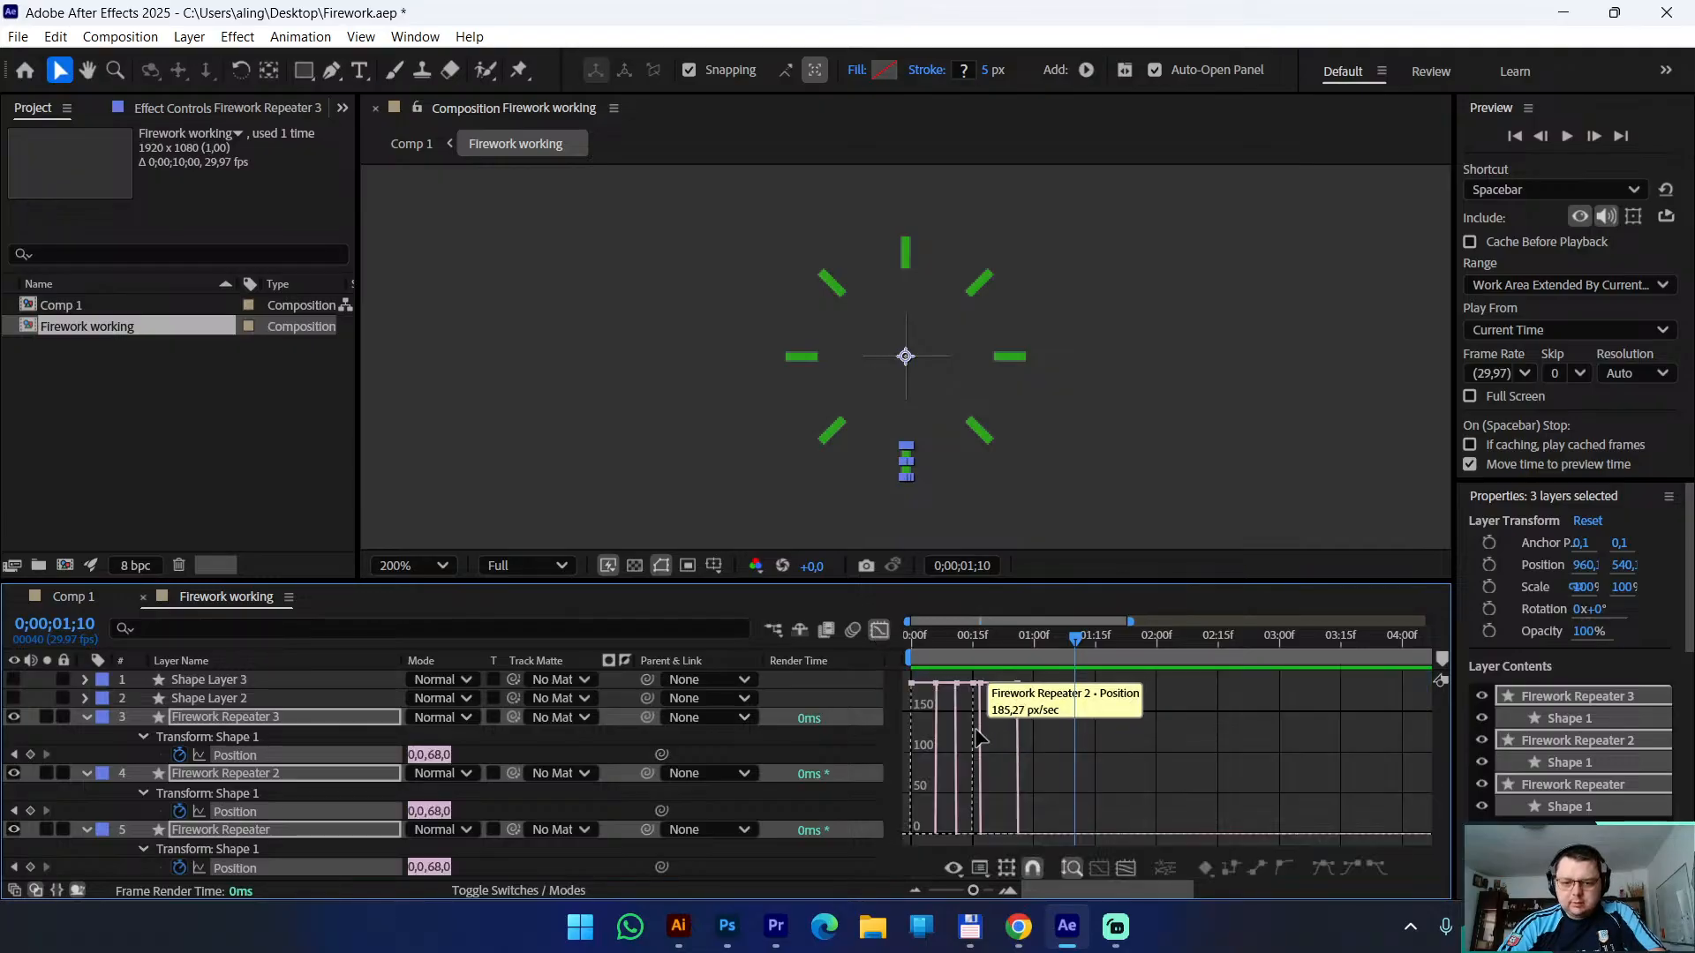
click(986, 872)
click(1068, 657)
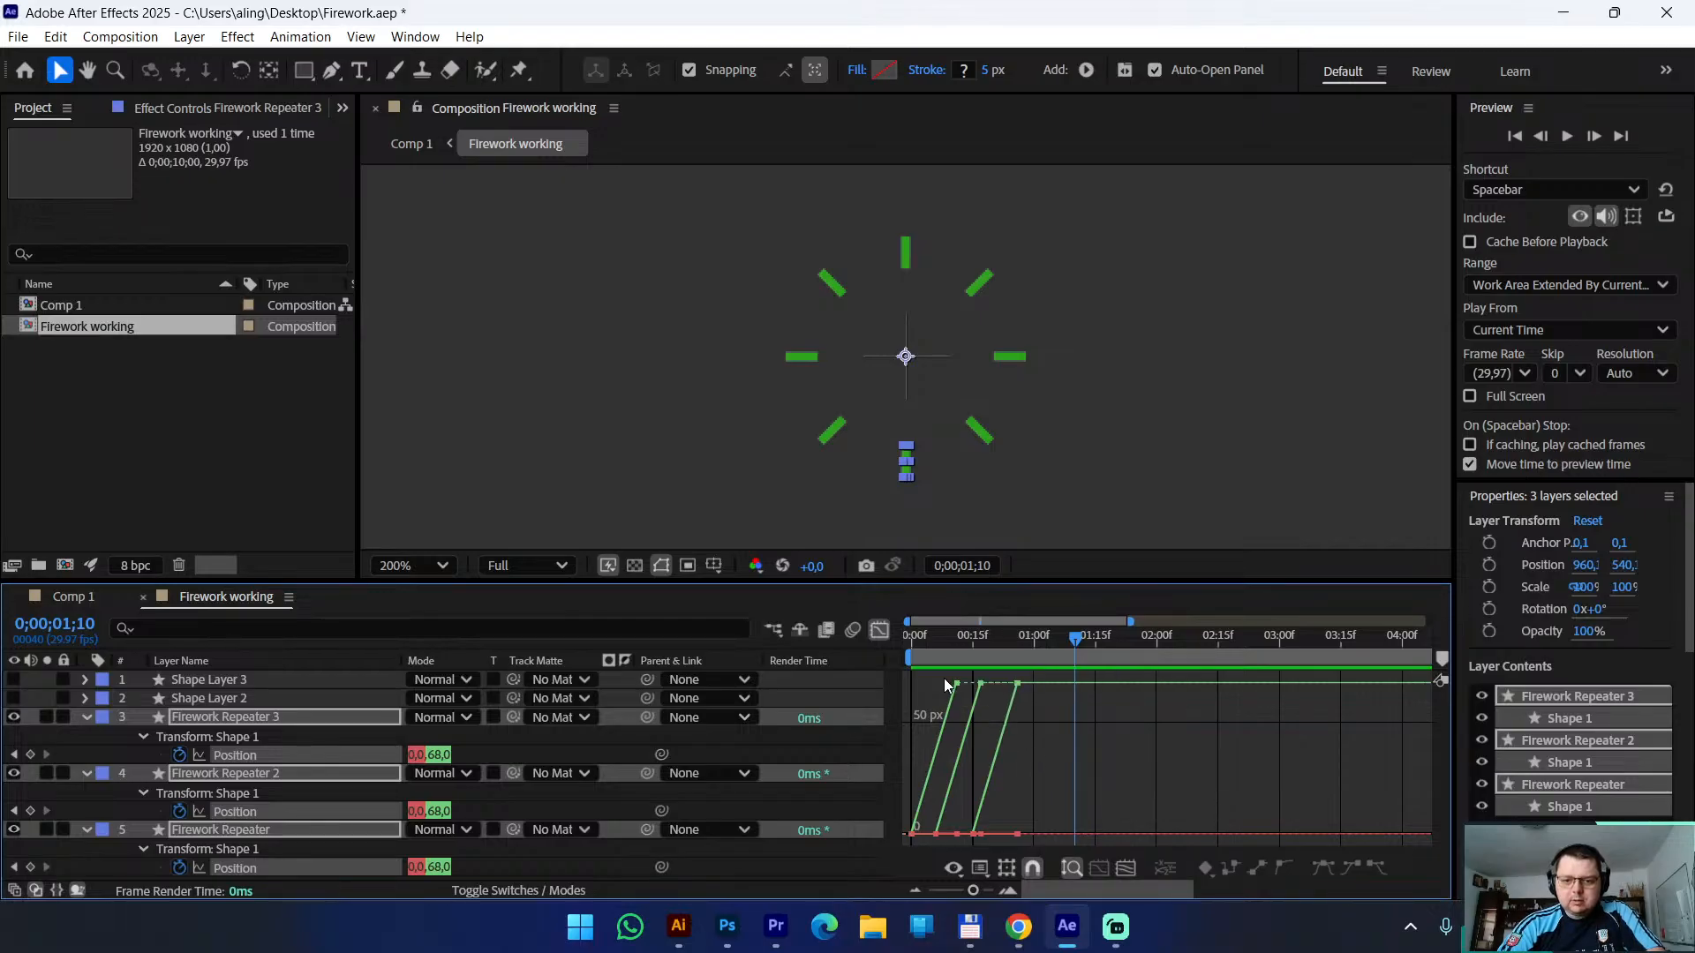
drag(1045, 696, 928, 674)
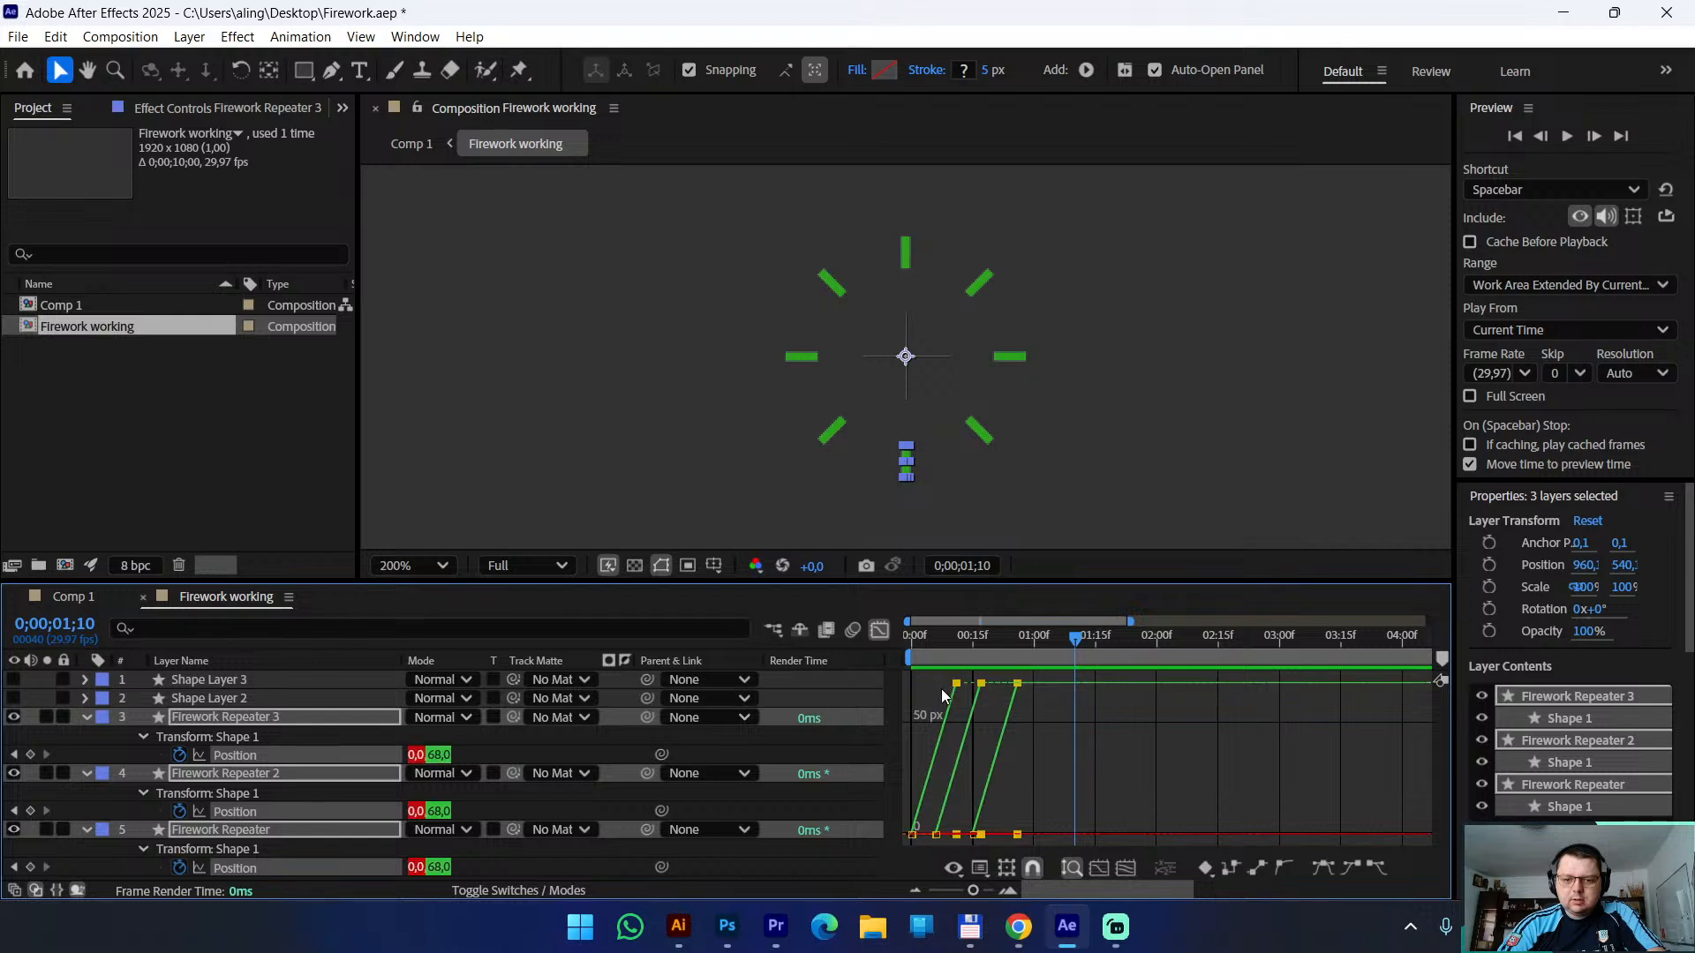
mouse_move(957, 689)
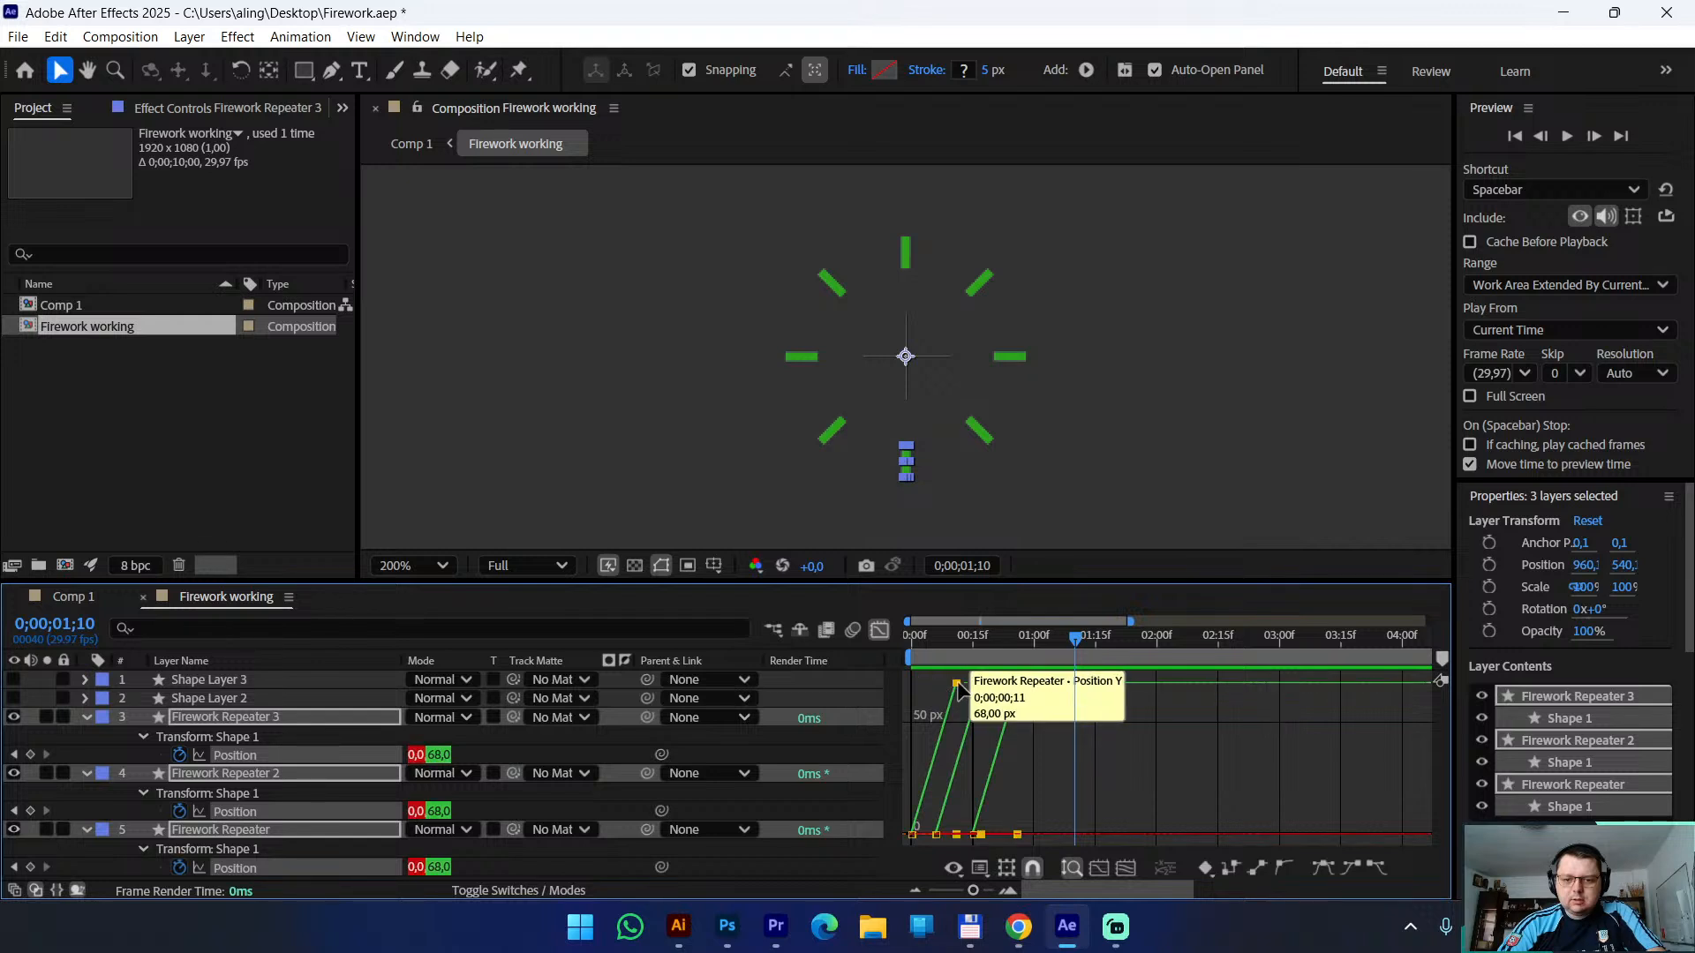
click(881, 632)
click(1147, 806)
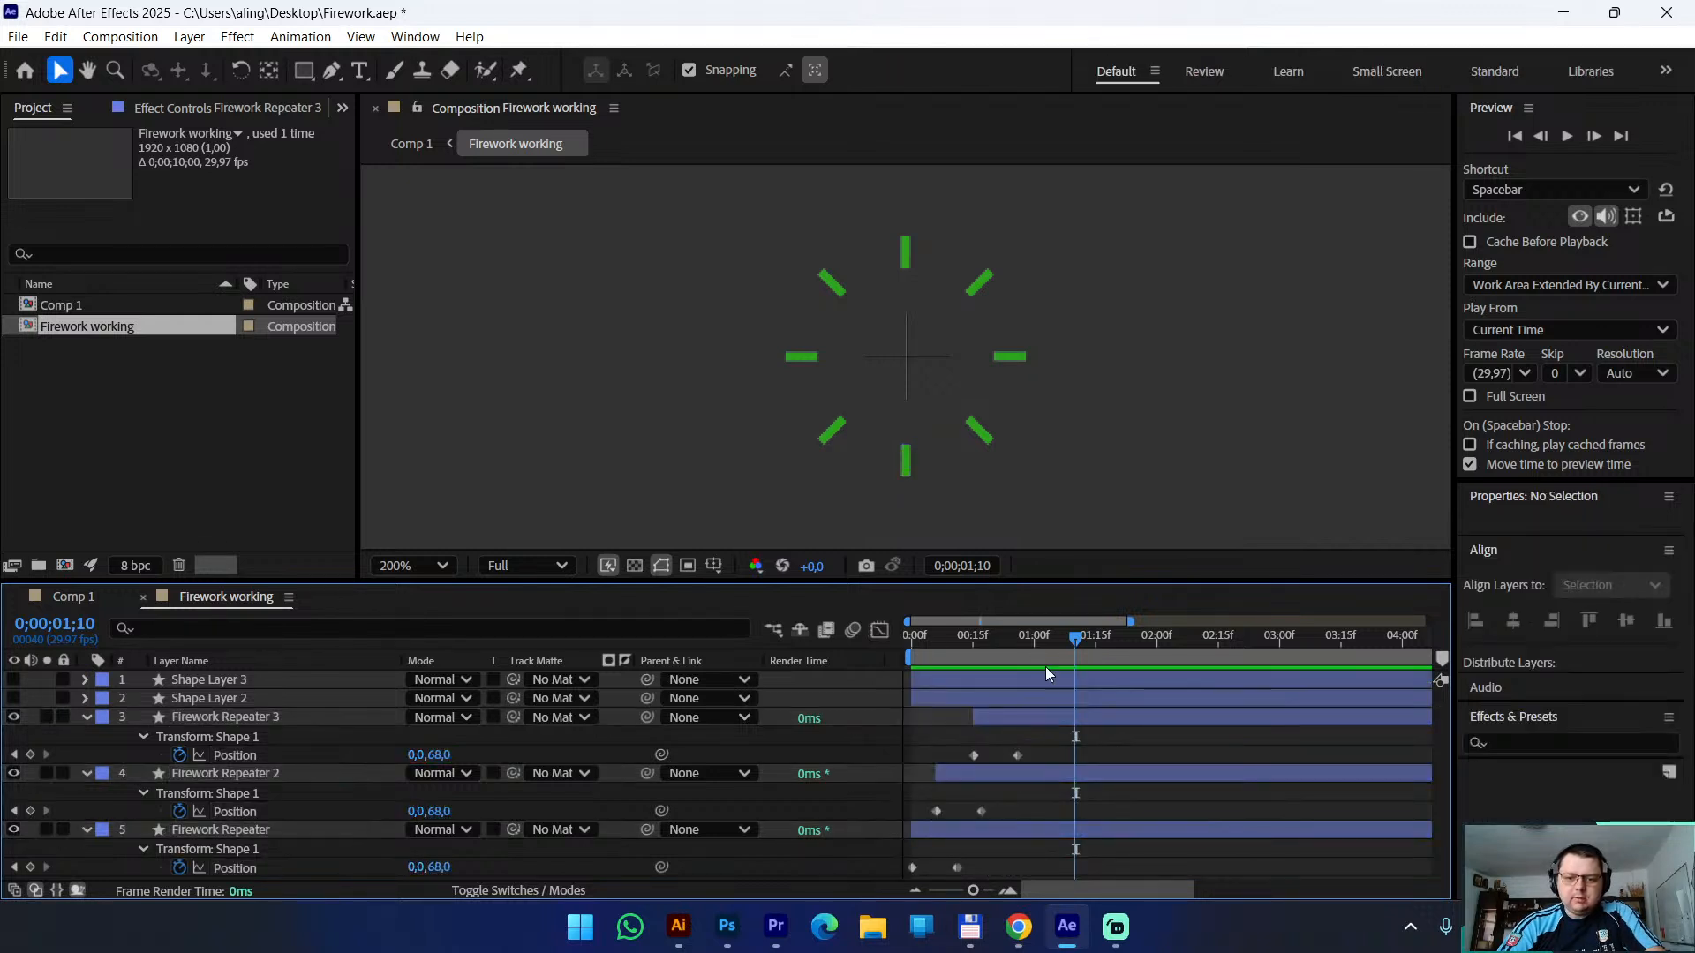
Move the ending Position keyframe on each Firework Repeater layer earlier, about 7 frames after its first keyframe, and preview the faster burst
key(Home)
key(space)
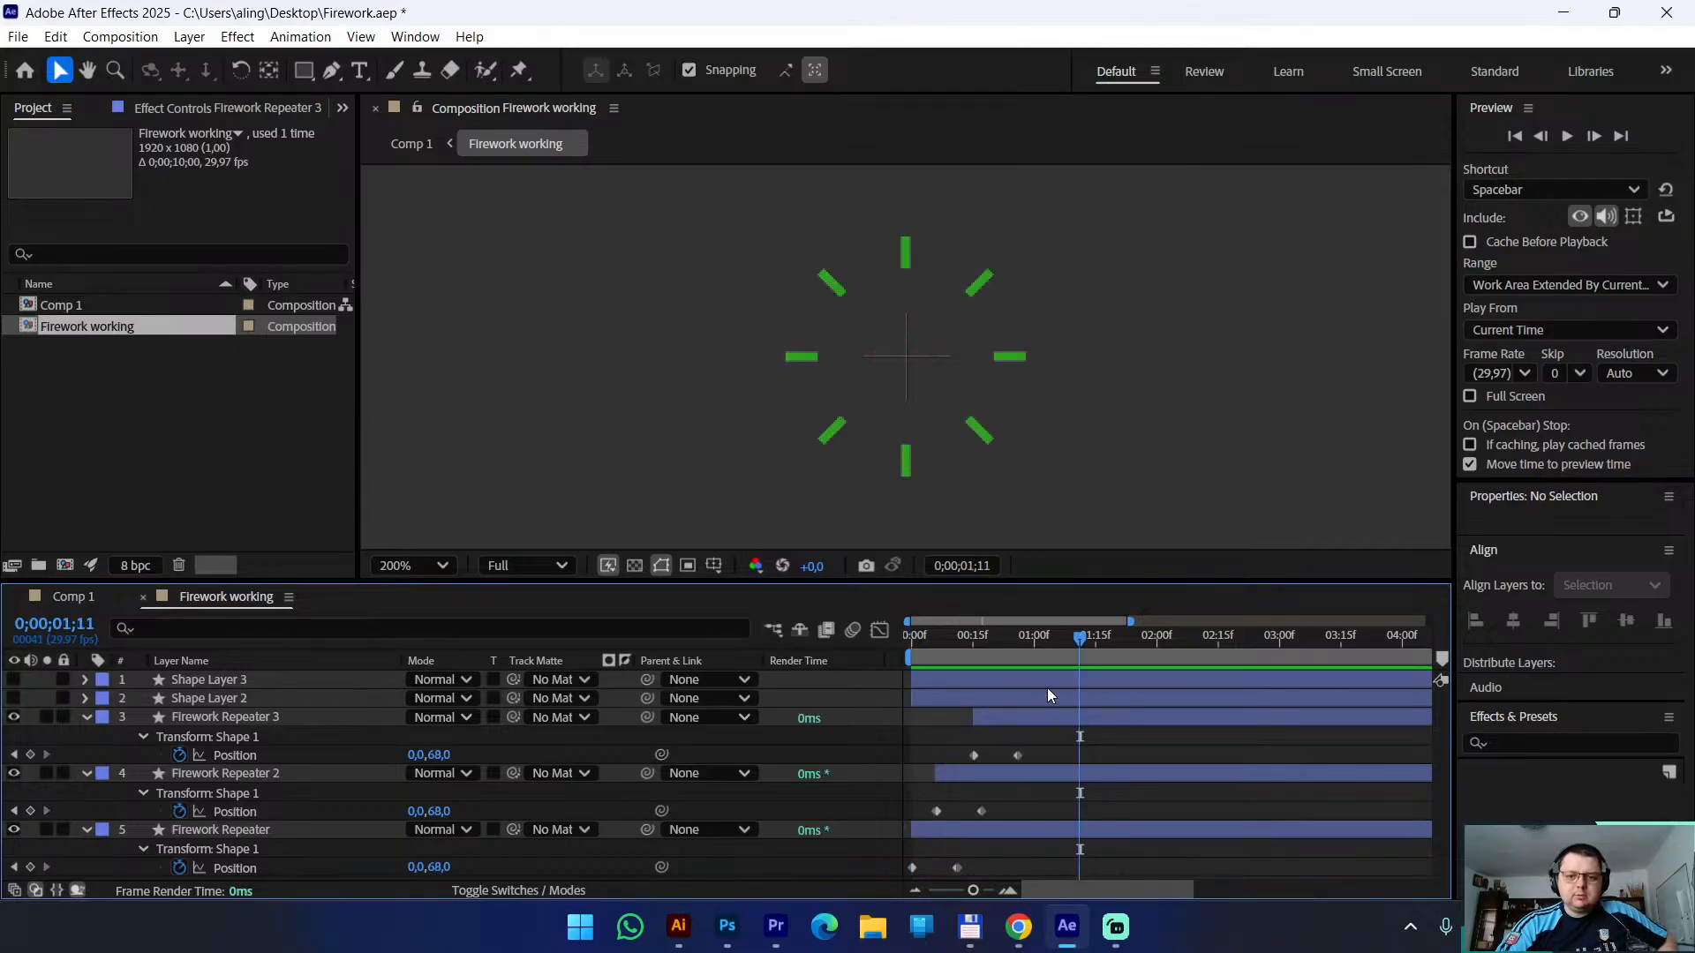
drag(1048, 751, 940, 868)
click(1066, 751)
click(1059, 784)
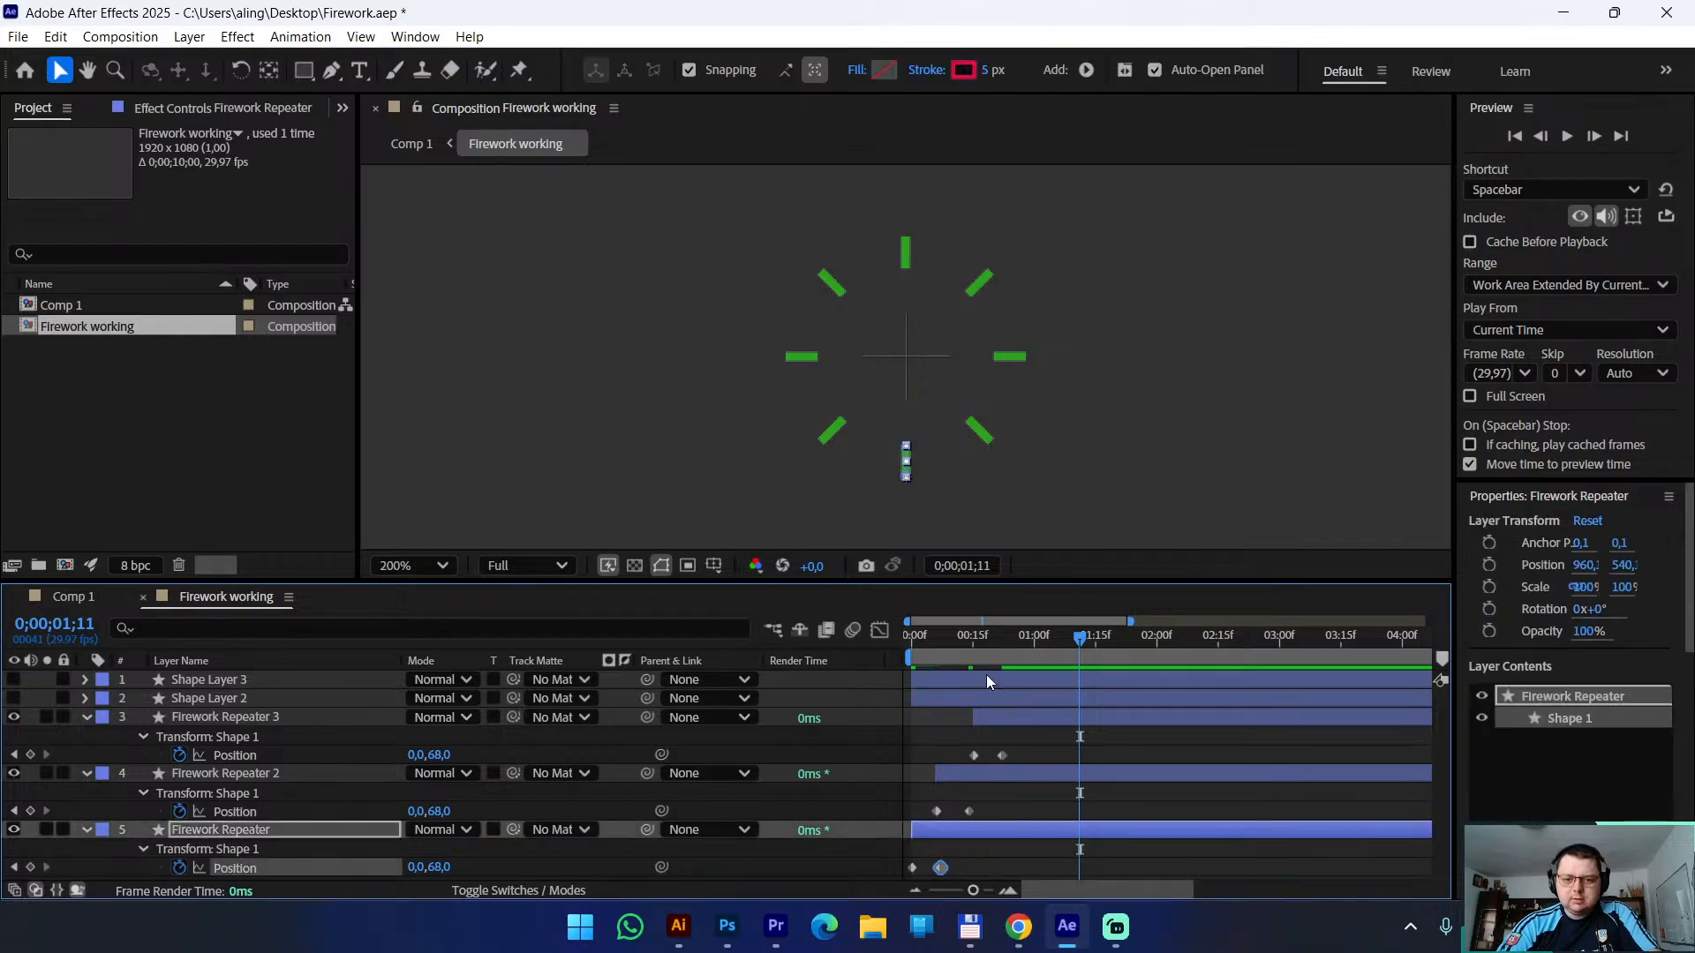
key(Home)
key(space)
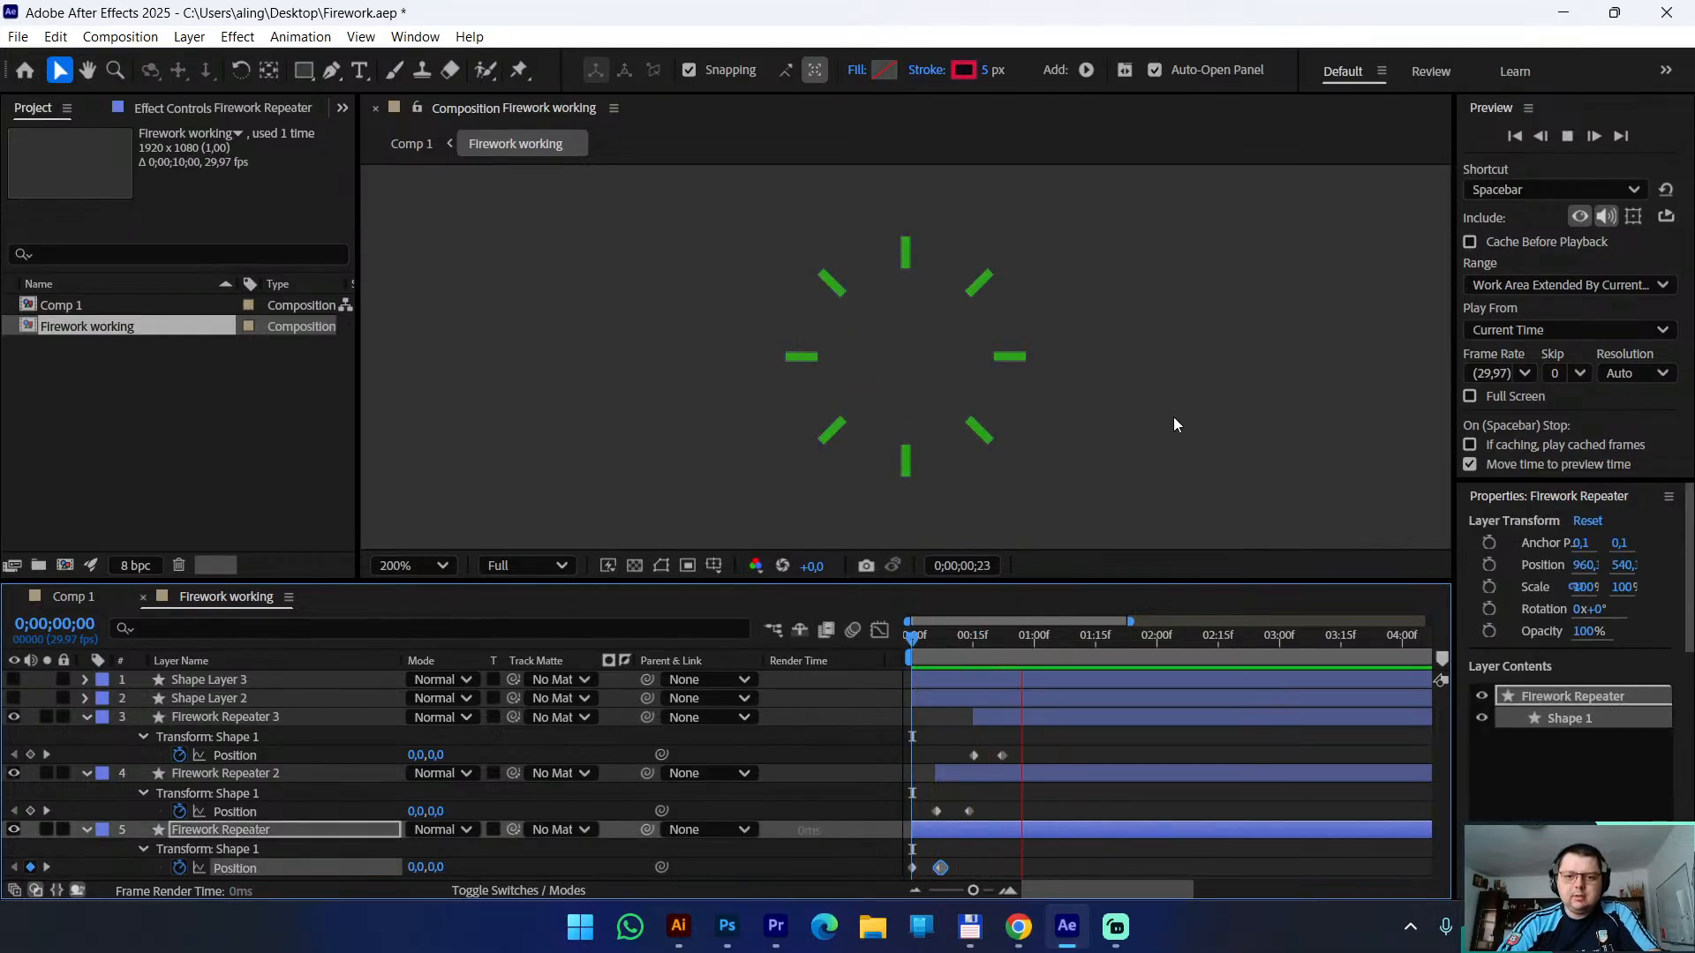
key(space)
Collapse the properties of the three Firework Repeater layers
click(86, 718)
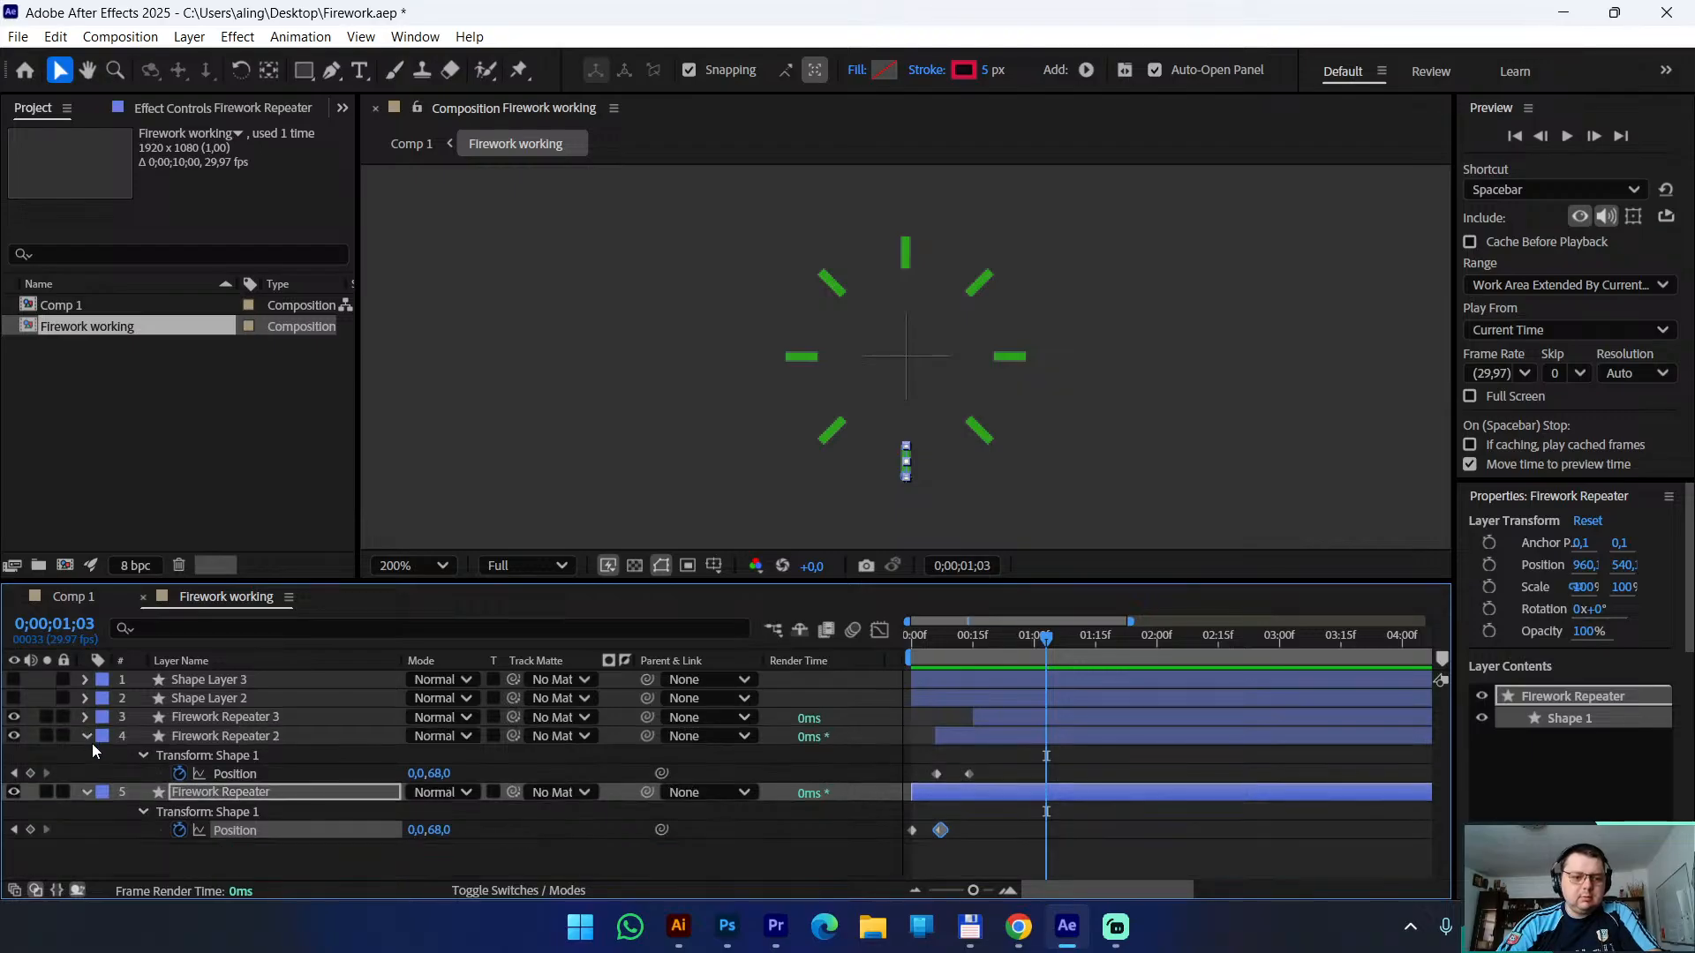
click(86, 736)
click(93, 761)
click(86, 755)
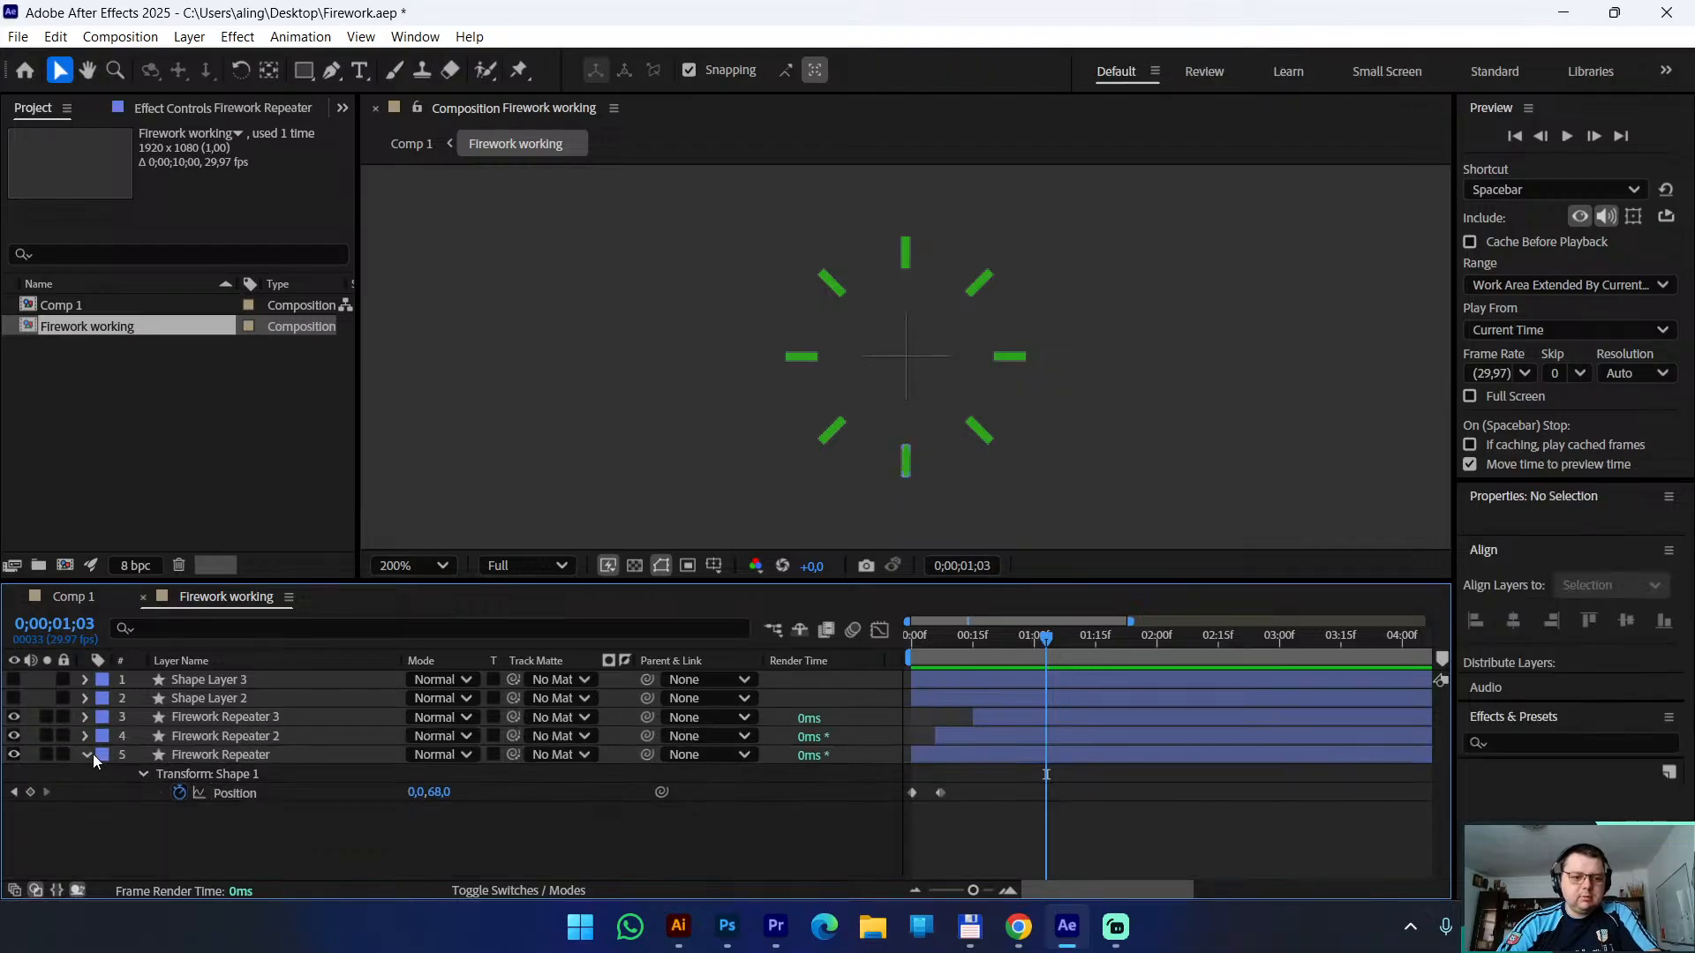
Pre-compose the three Firework Repeater layers into a new composition named Fireworks, moving all attributes into it
click(189, 756)
shift+click(224, 724)
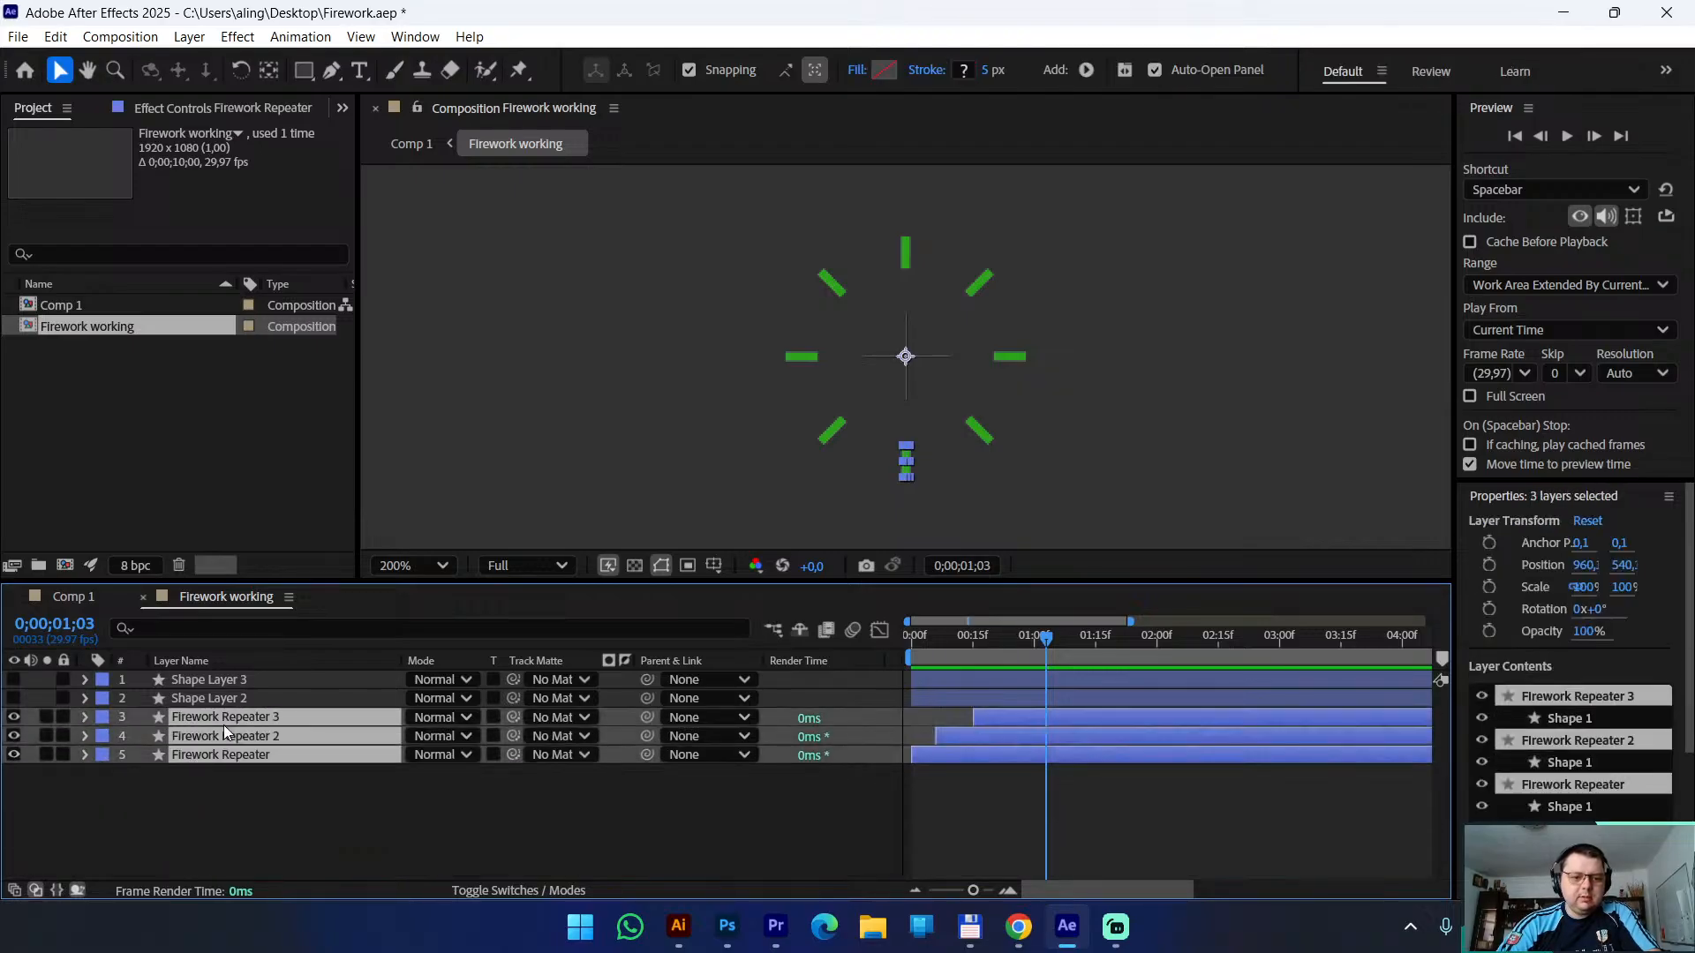
right_click(224, 724)
click(319, 585)
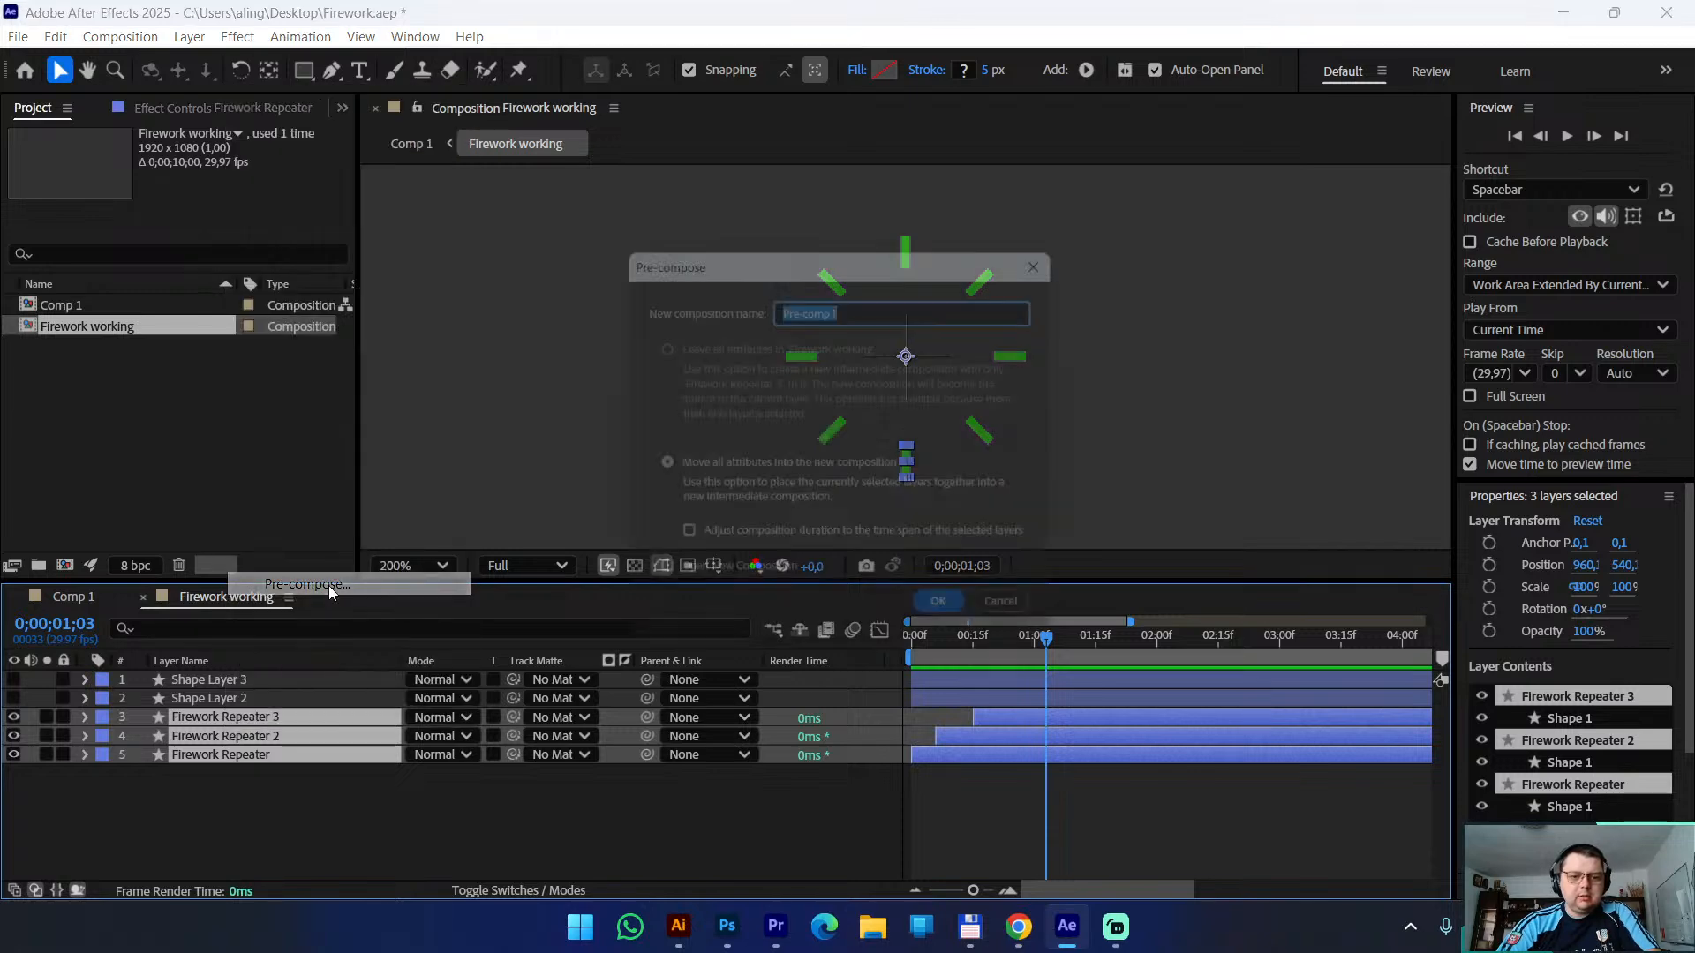
text(F)
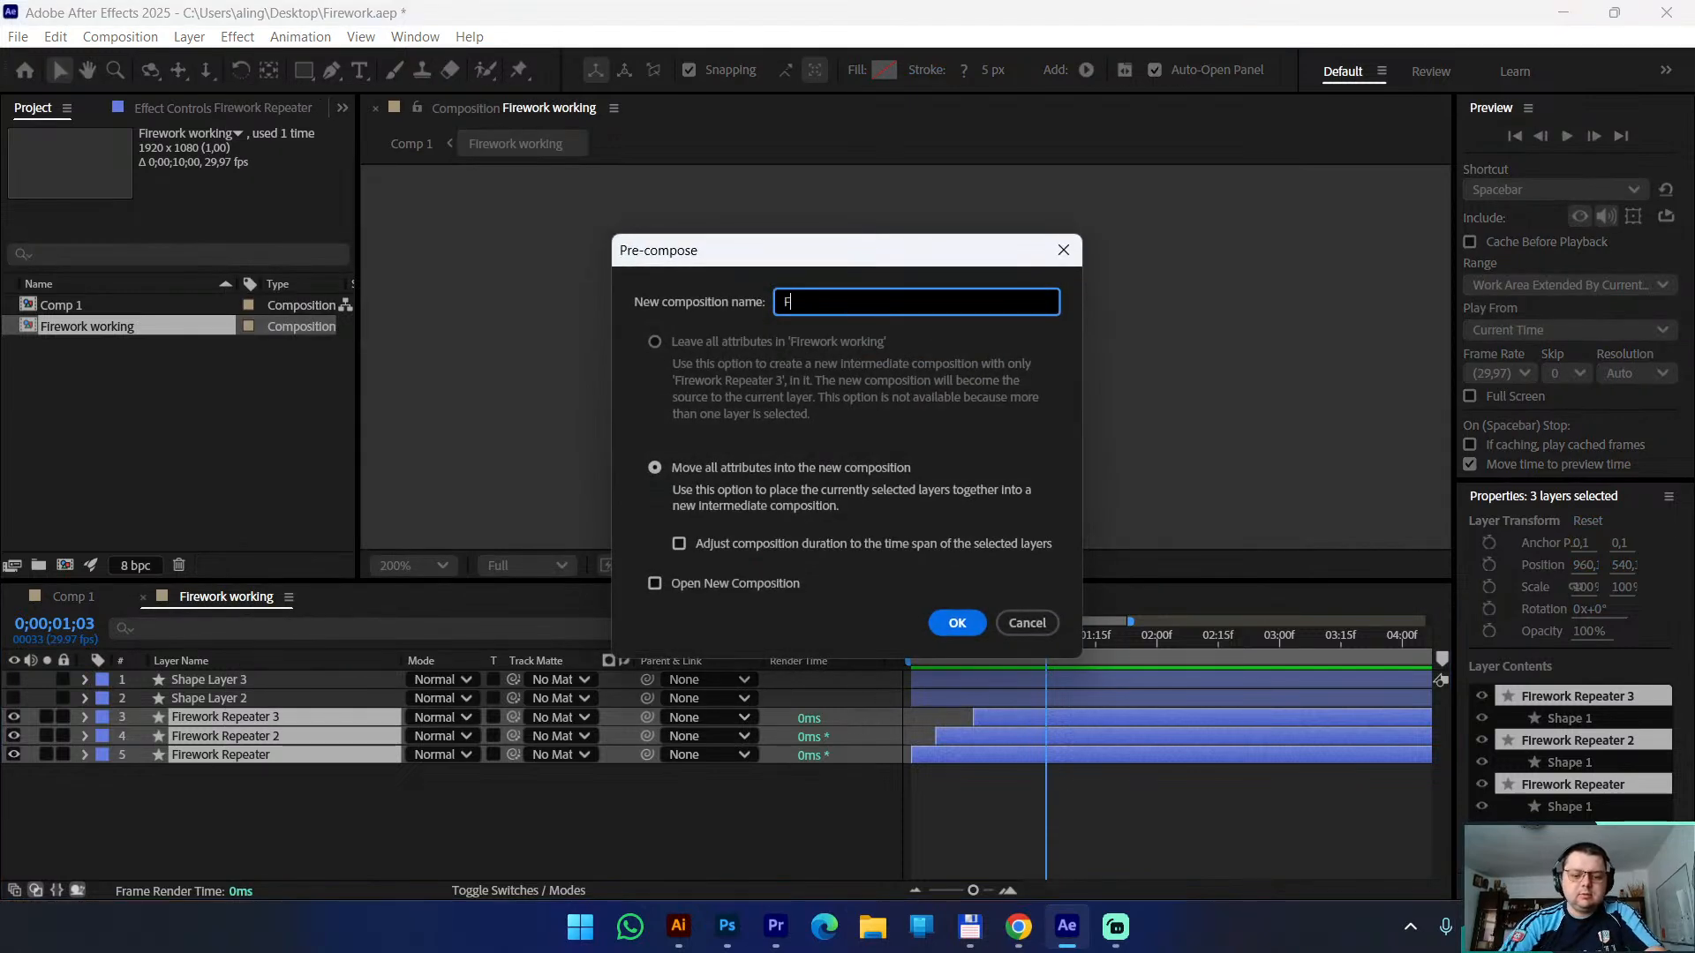
text(ireworks)
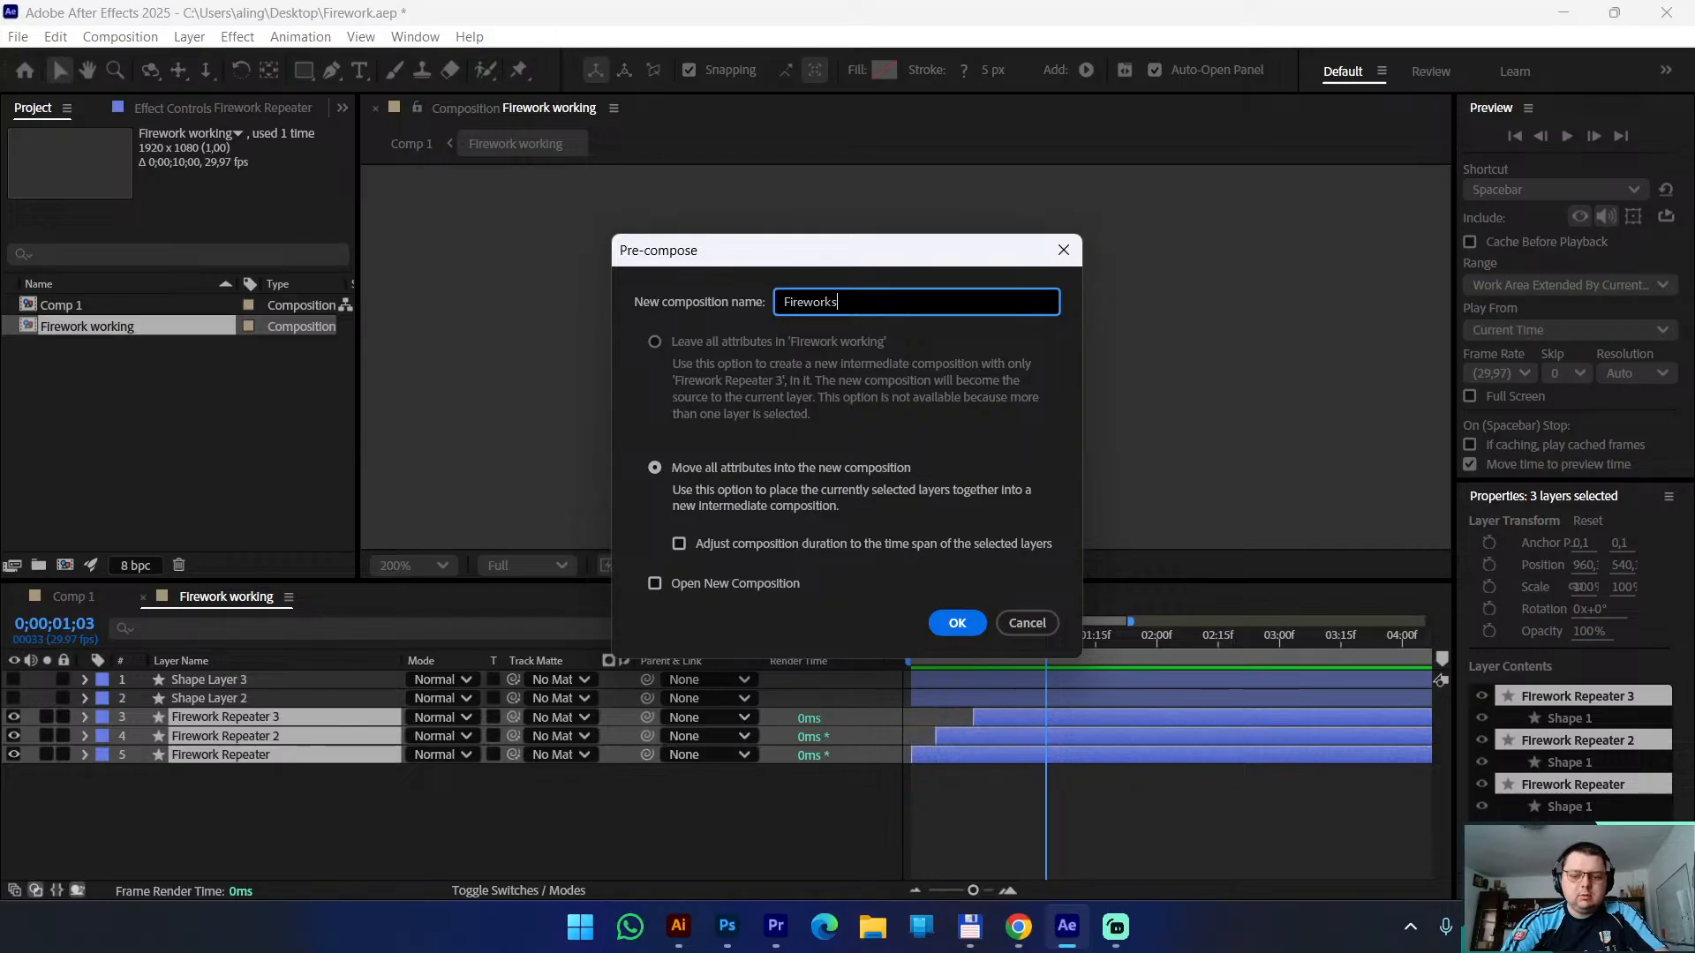
key(Return)
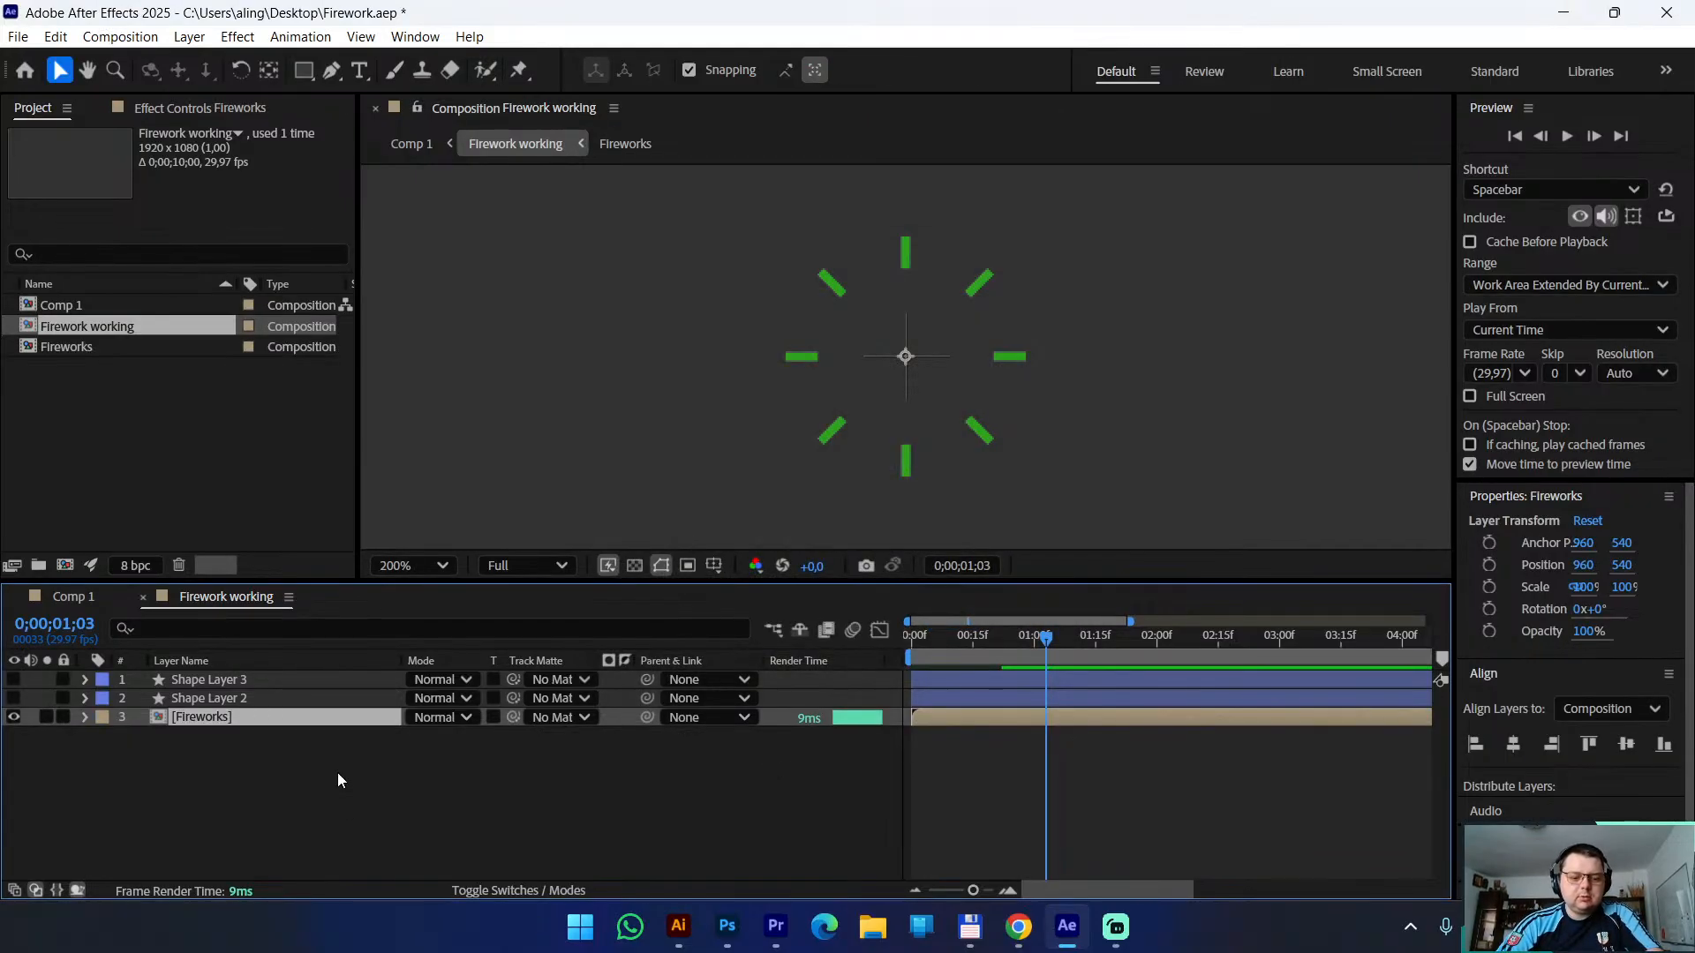
Duplicate the Fireworks layer, shift the copy to start at about frame 5 and play back the result
key(ctrl+d)
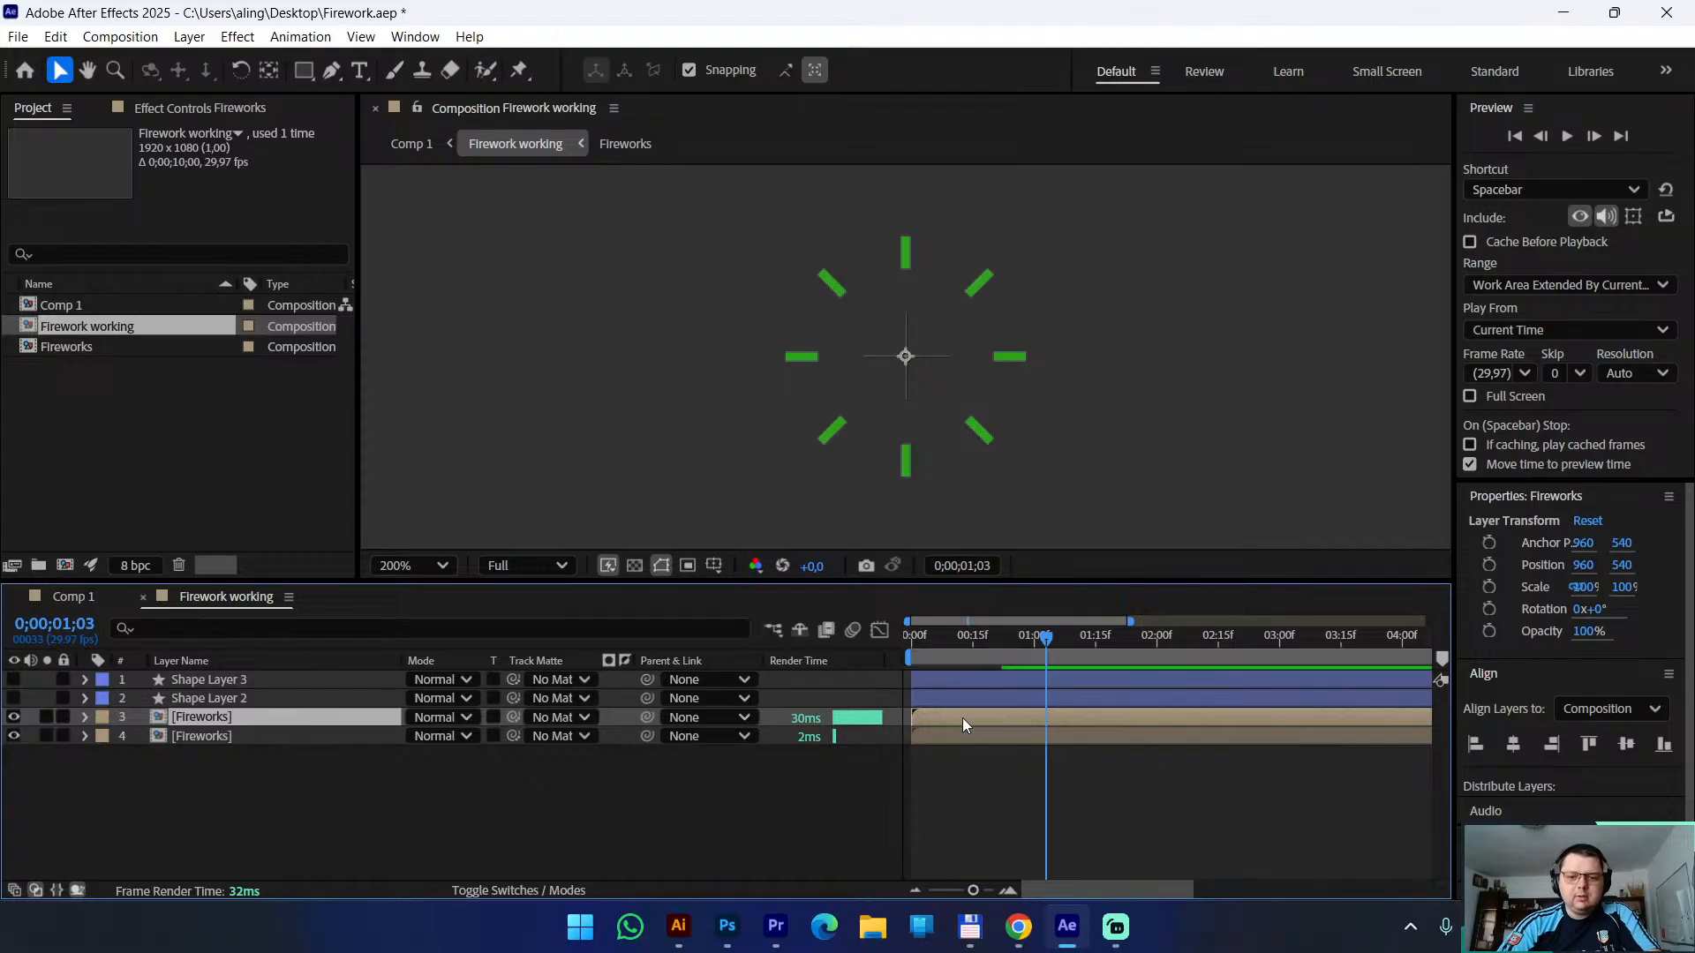
drag(963, 718, 981, 719)
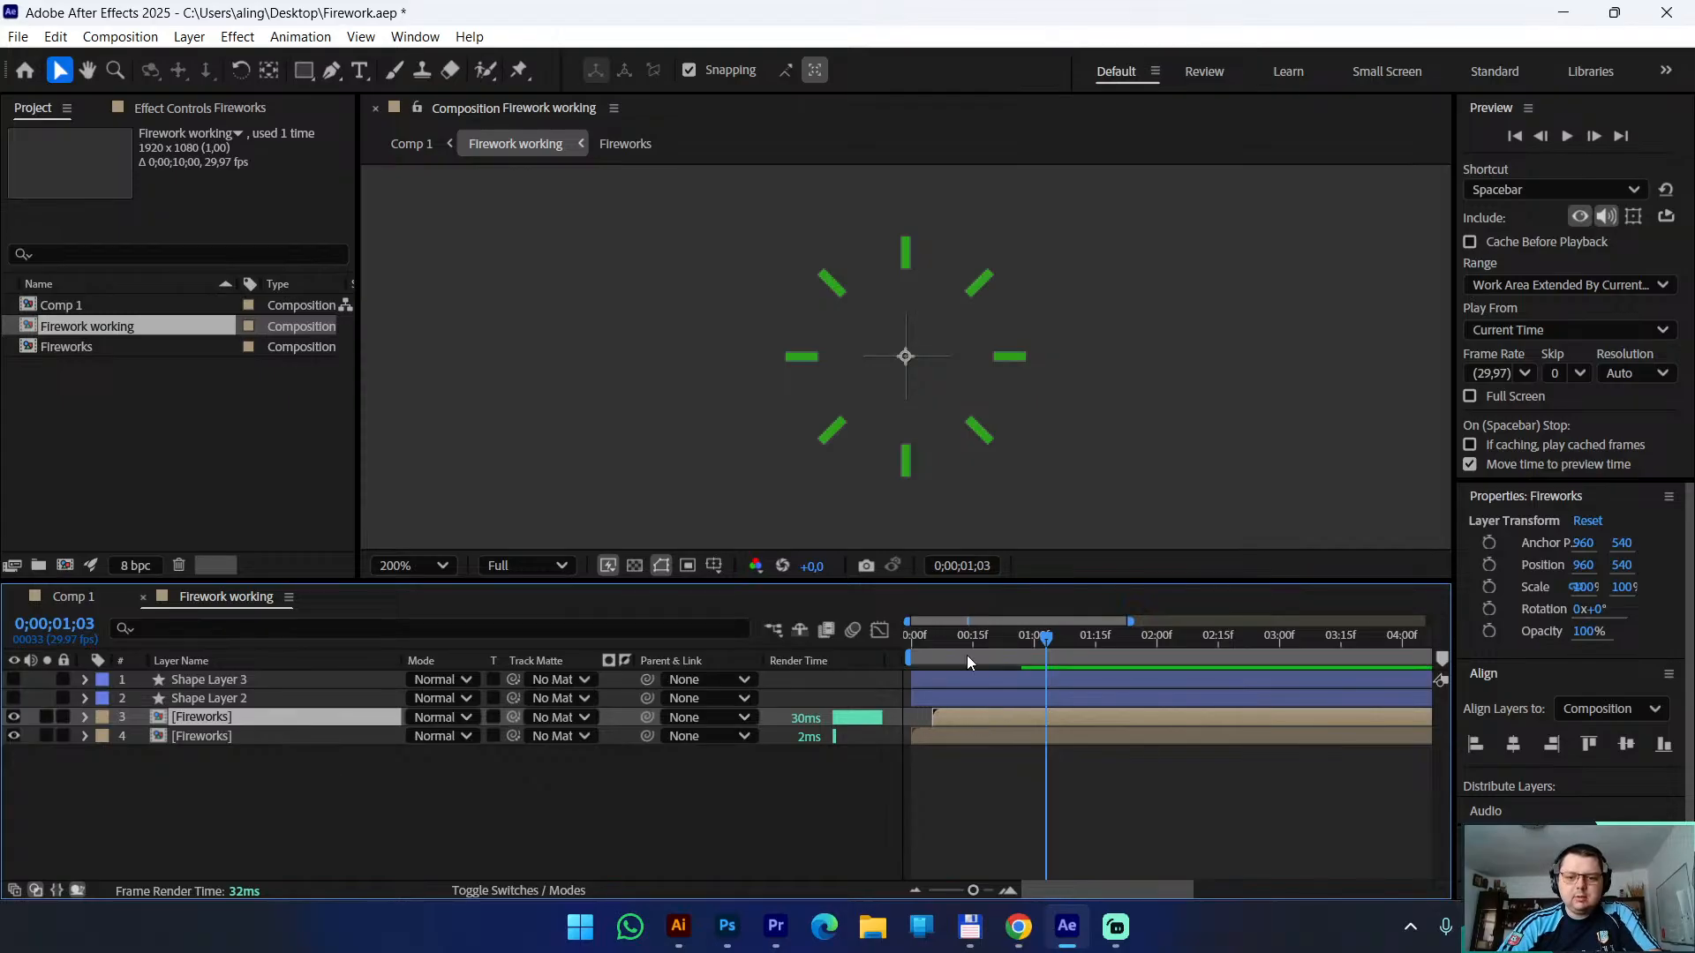
key(Home)
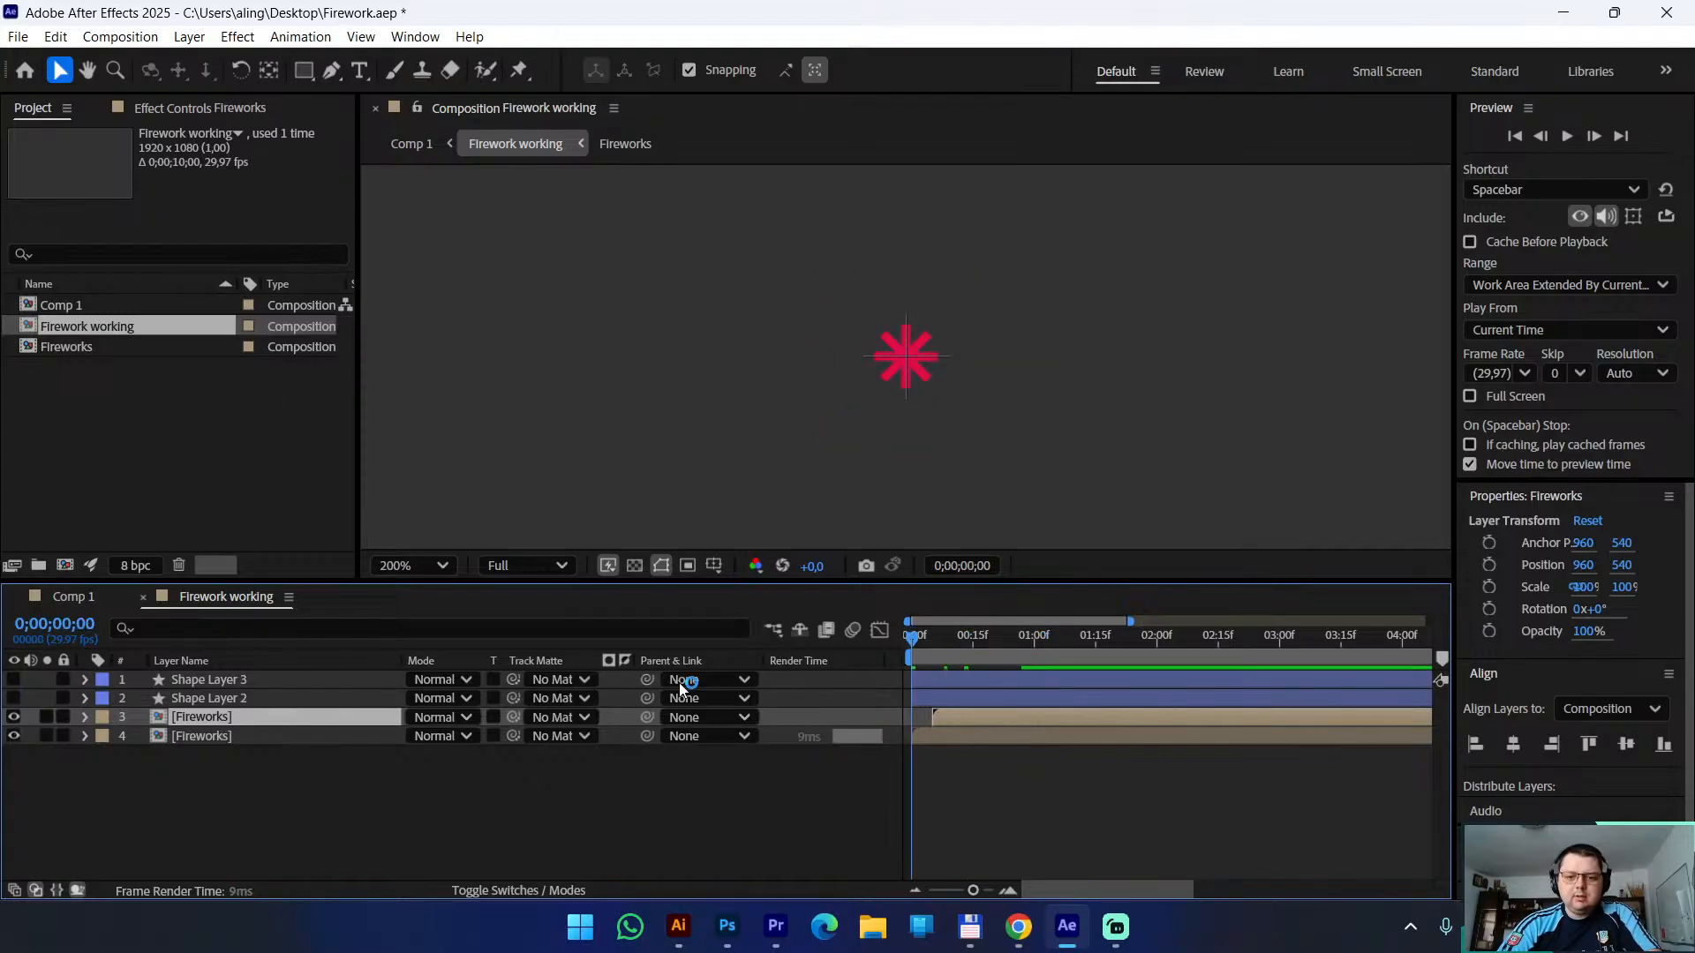
key(space)
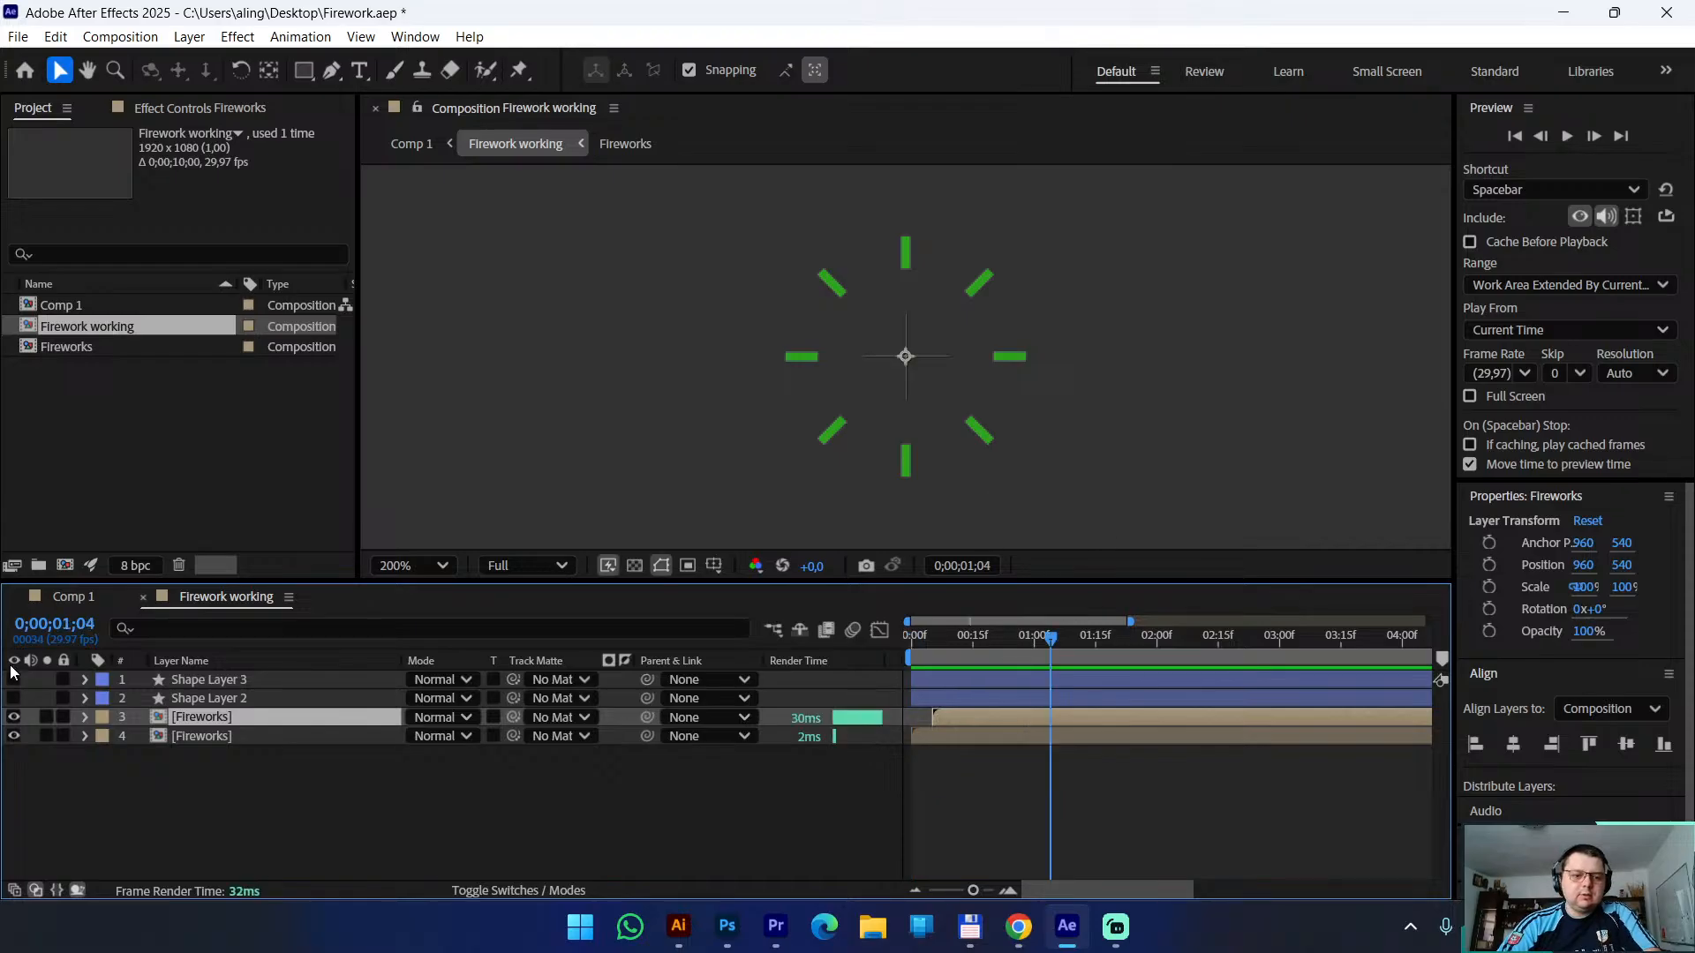
Set the Position of the duplicated Fireworks layer to 1190, 540 so it sits beside the original burst
key(comma)
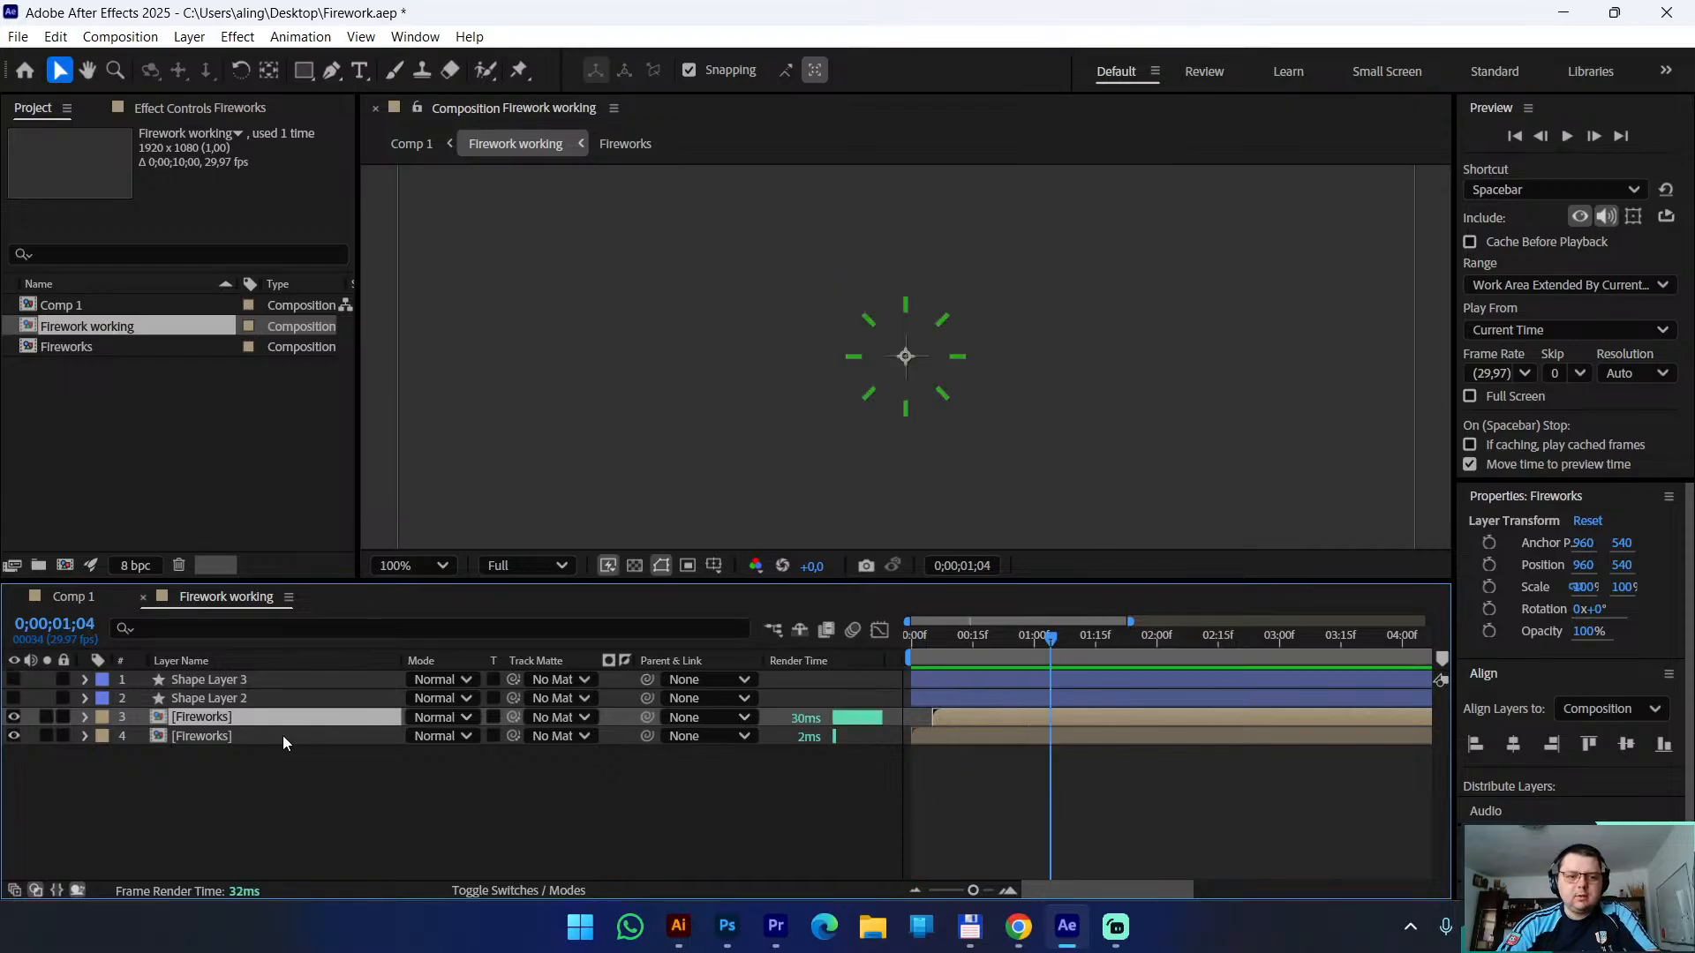
key(comma)
key(comma)
key(period)
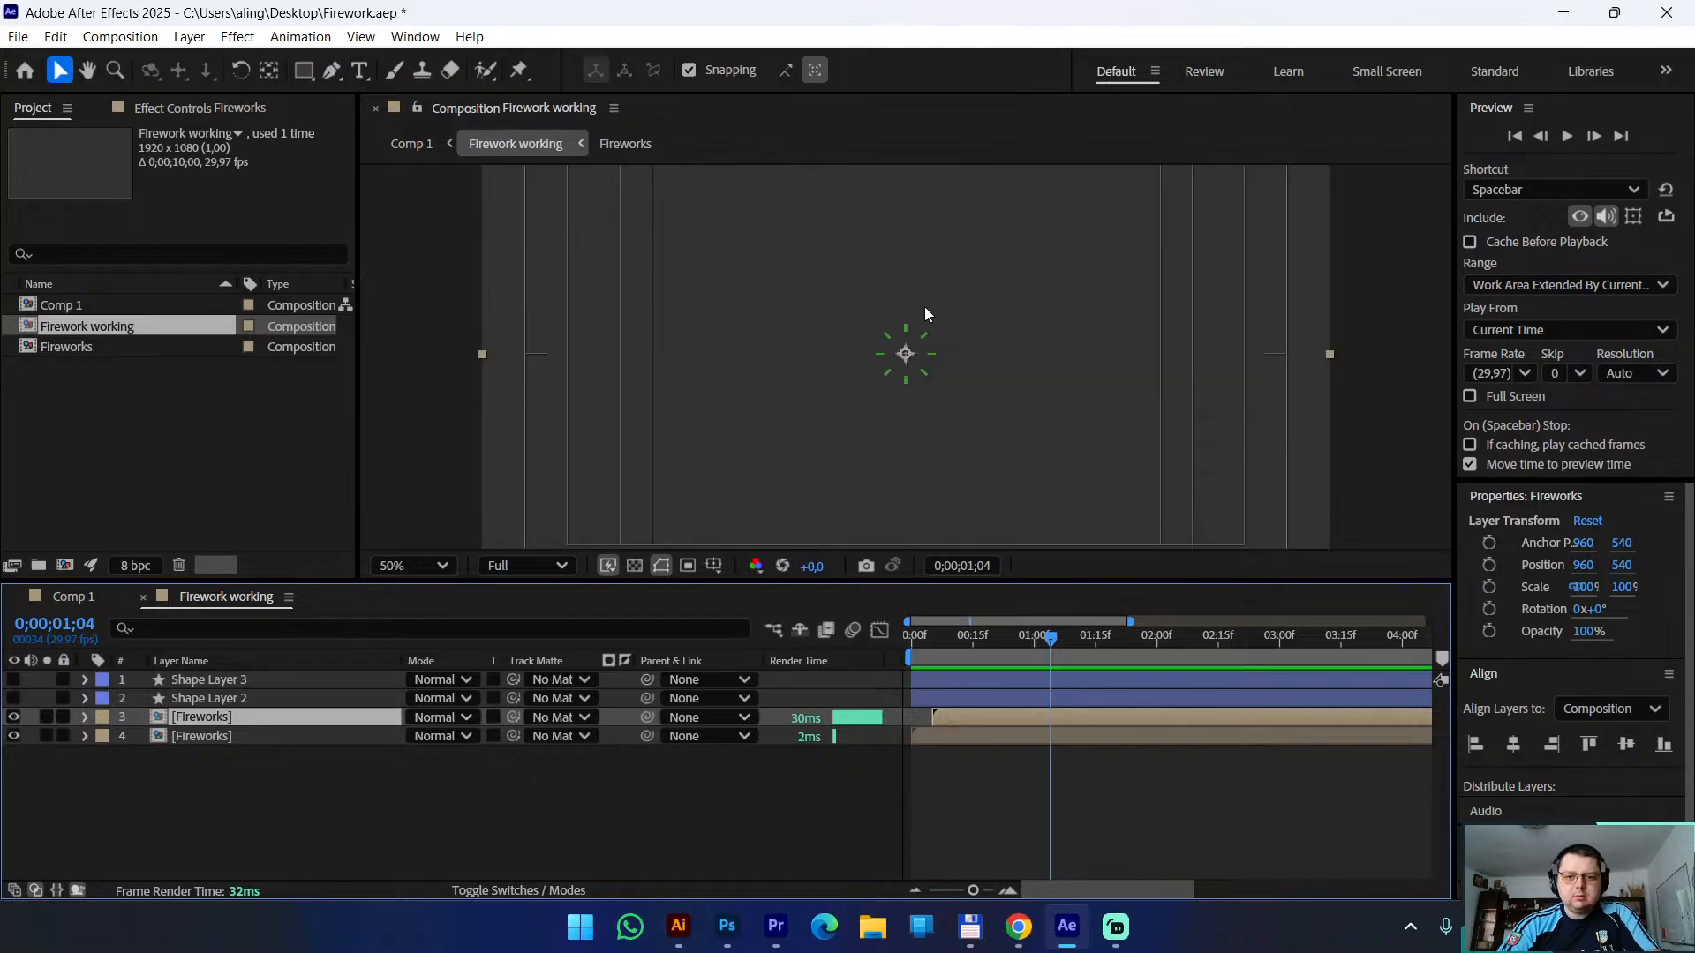
key(period)
key(period)
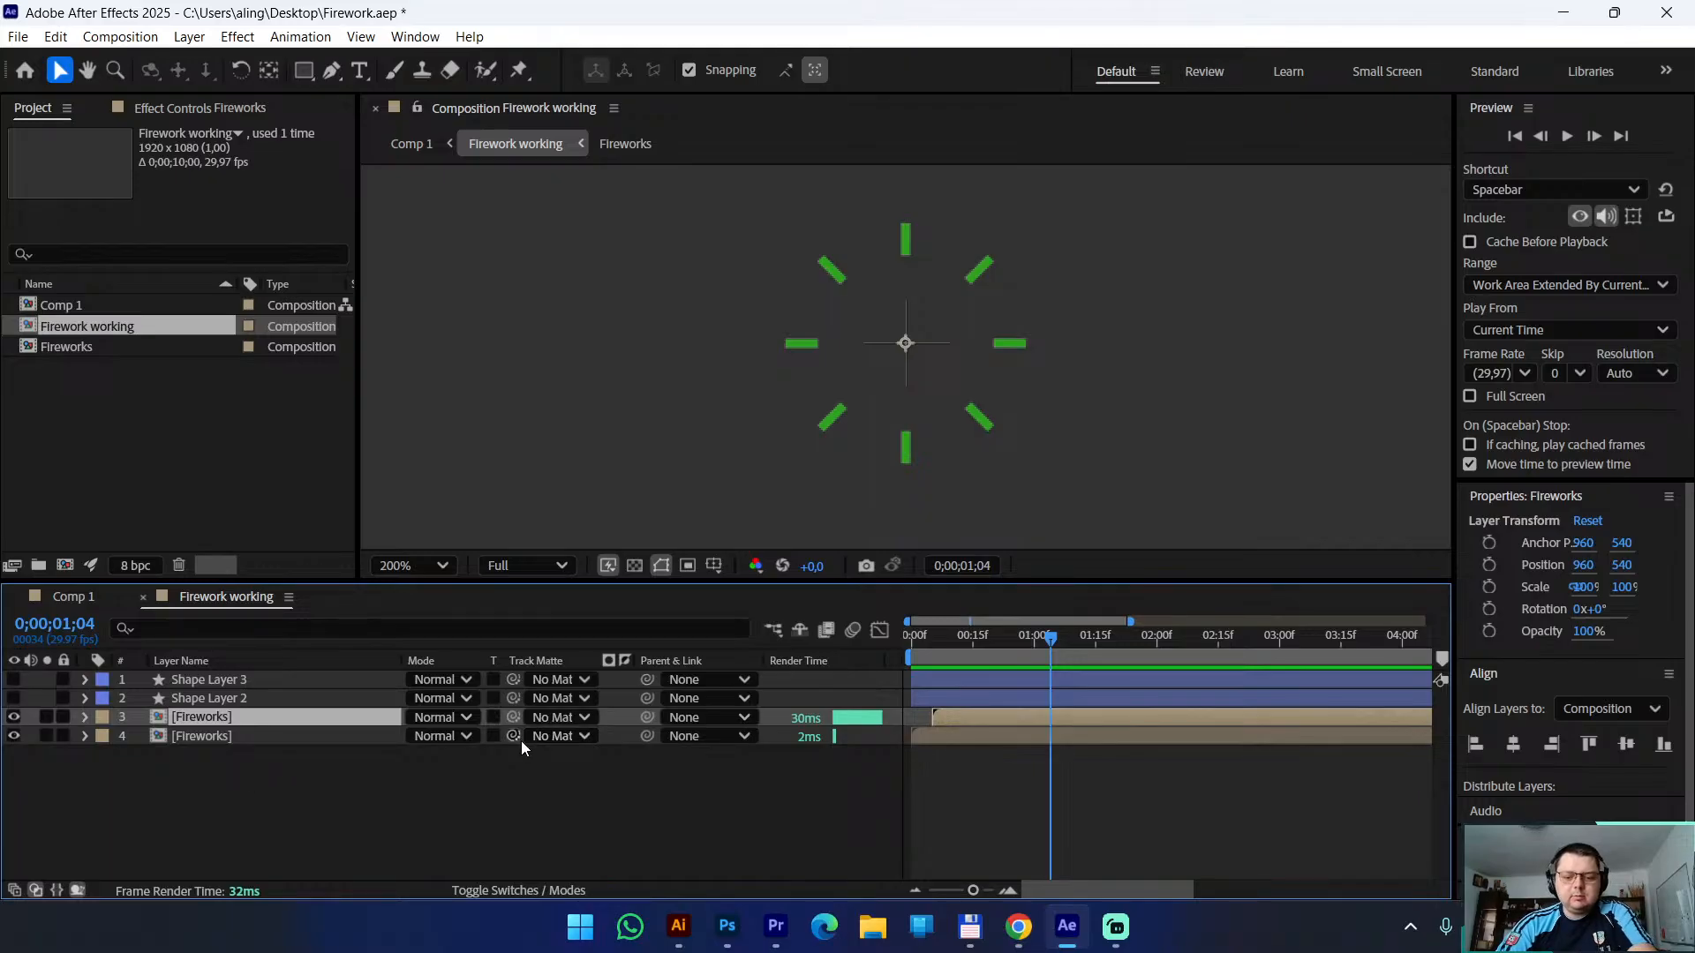
key(p)
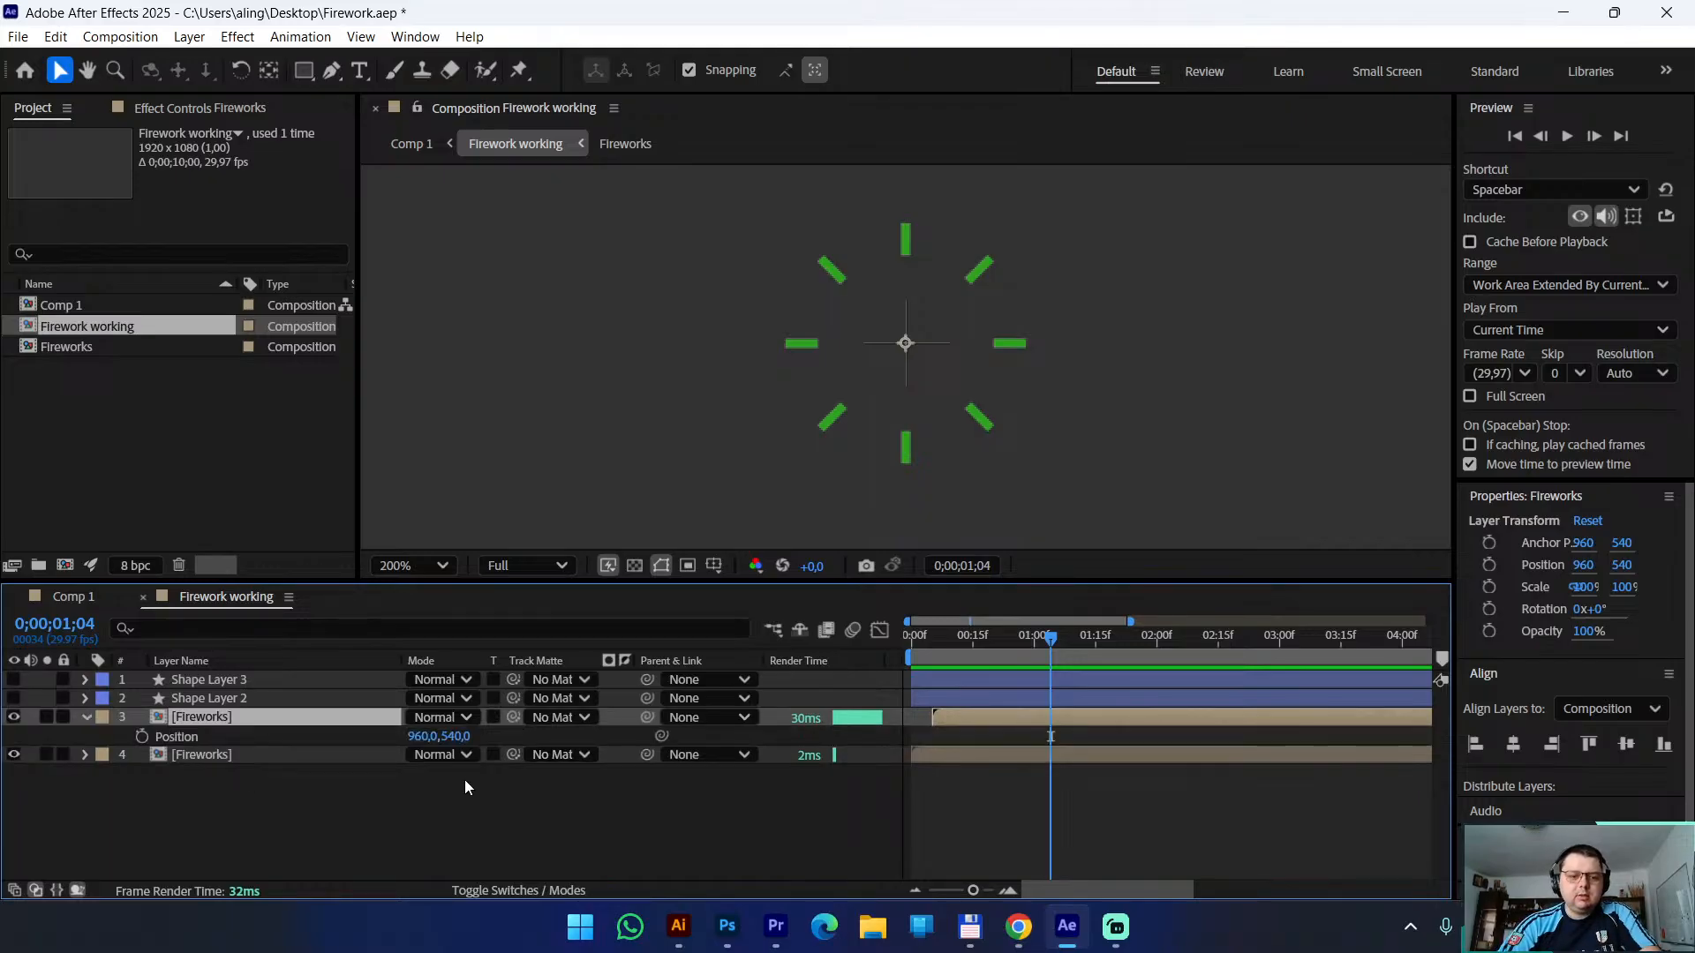
drag(424, 736, 670, 737)
drag(1157, 417, 976, 438)
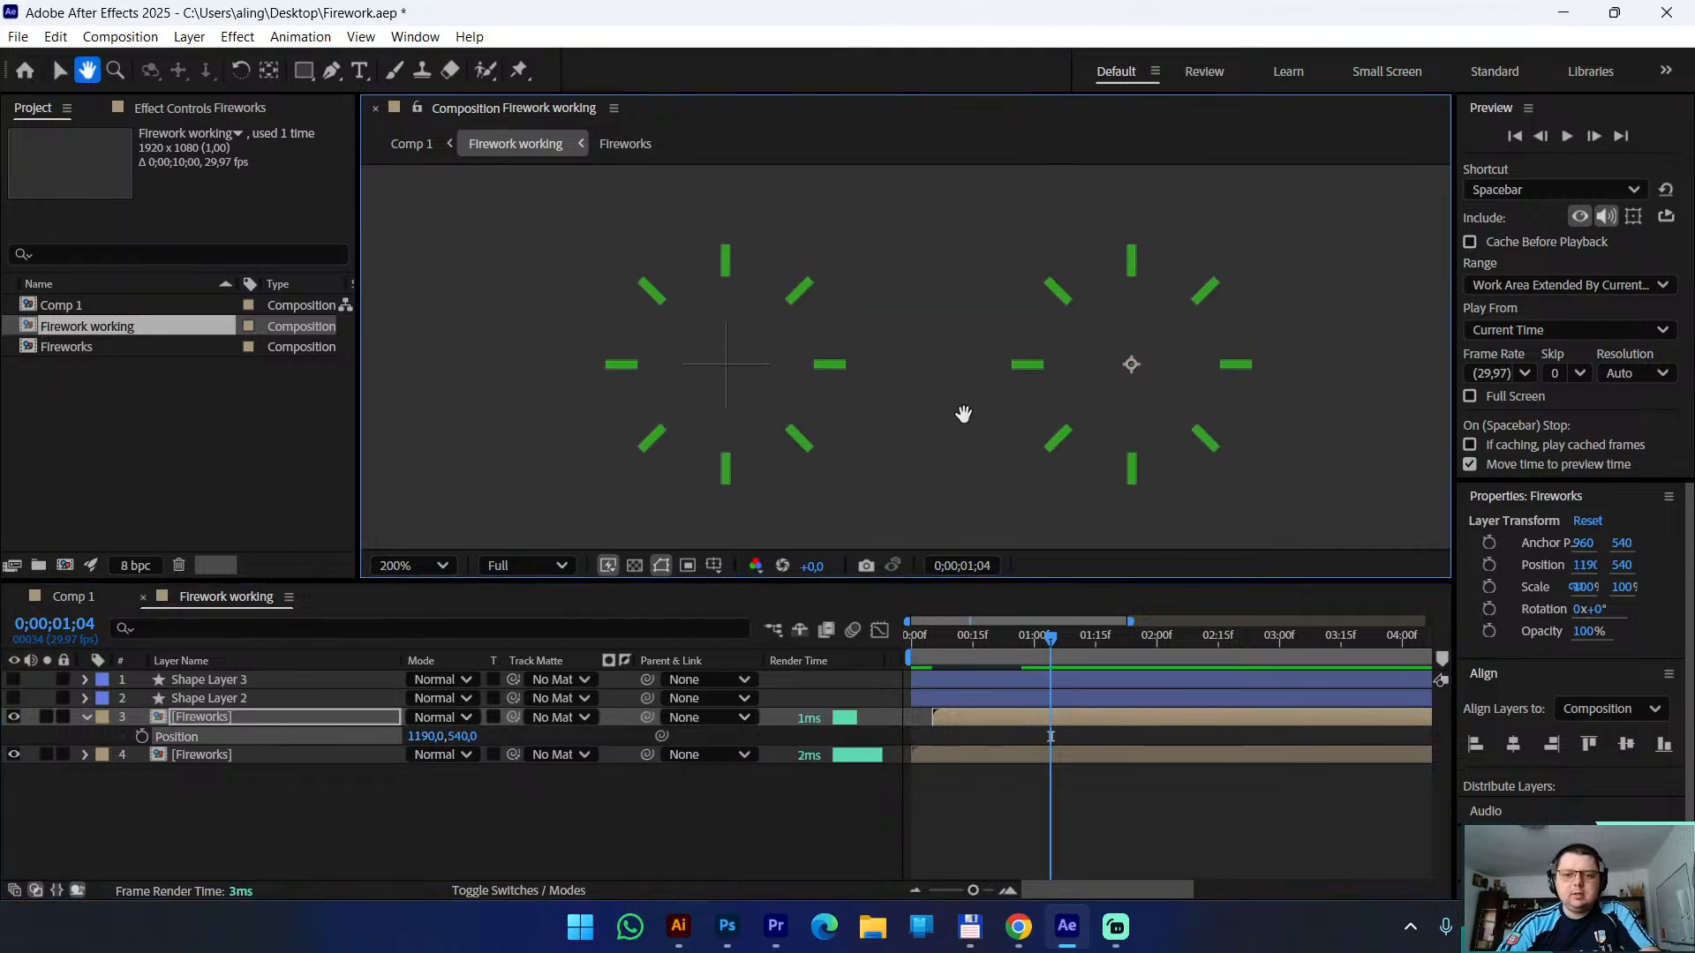
Play back the two side-by-side firework bursts from the first frame and deselect the layer
key(Home)
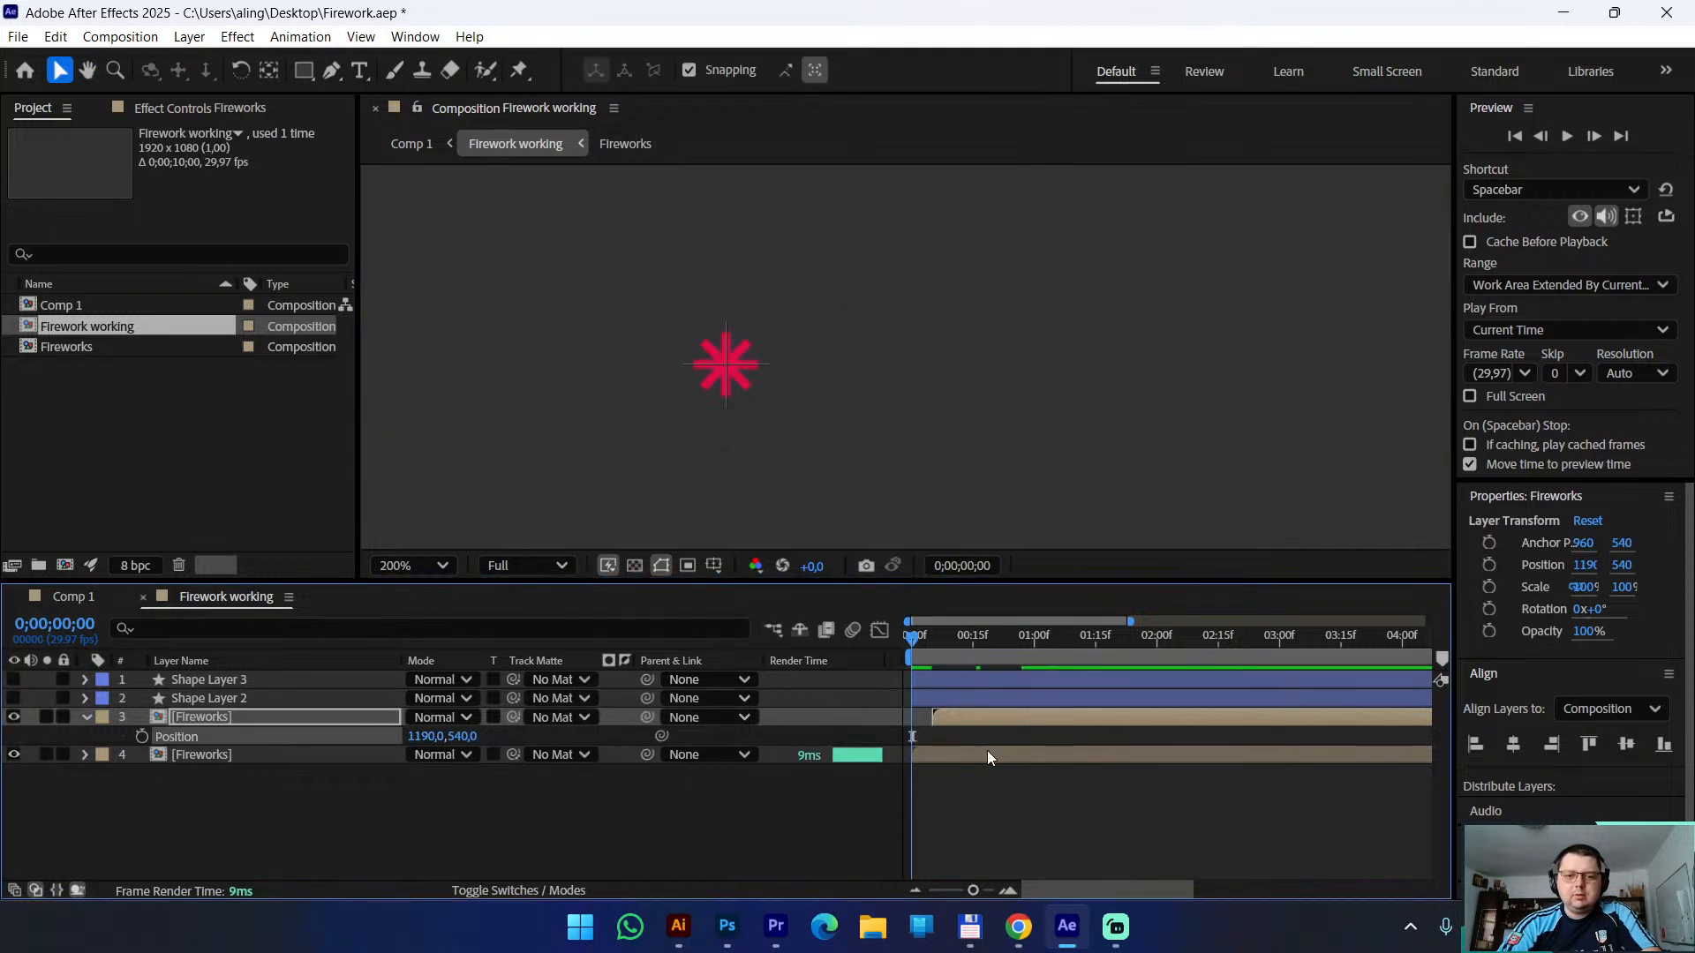
key(space)
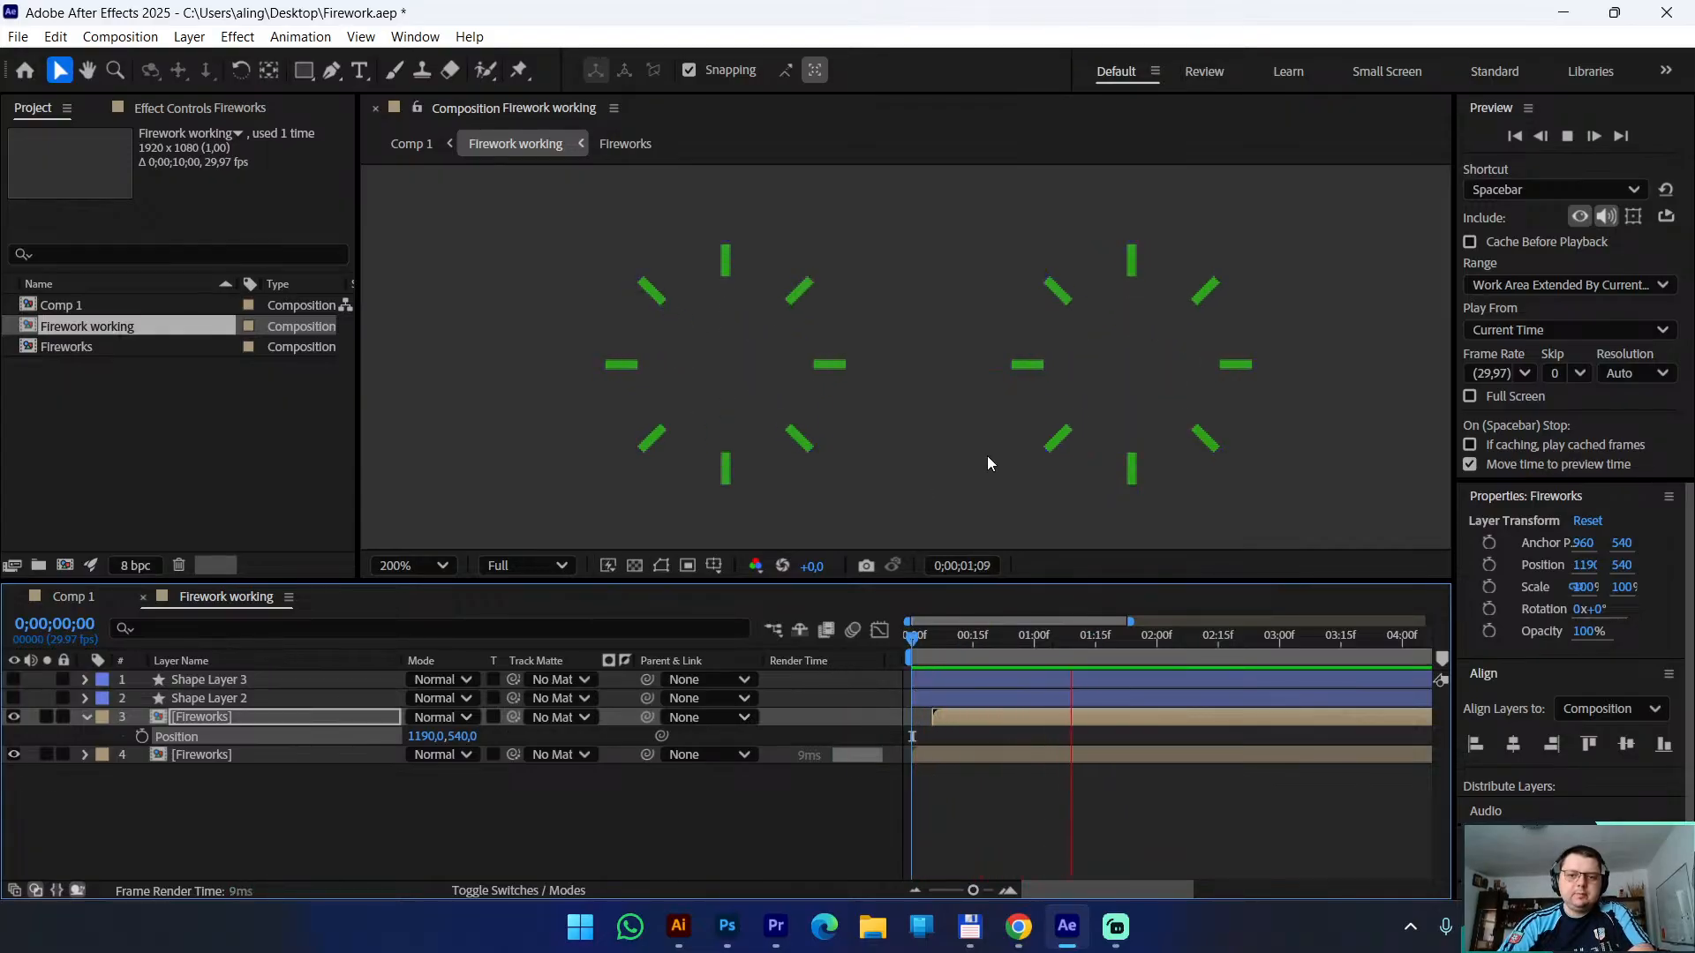
key(space)
click(1020, 765)
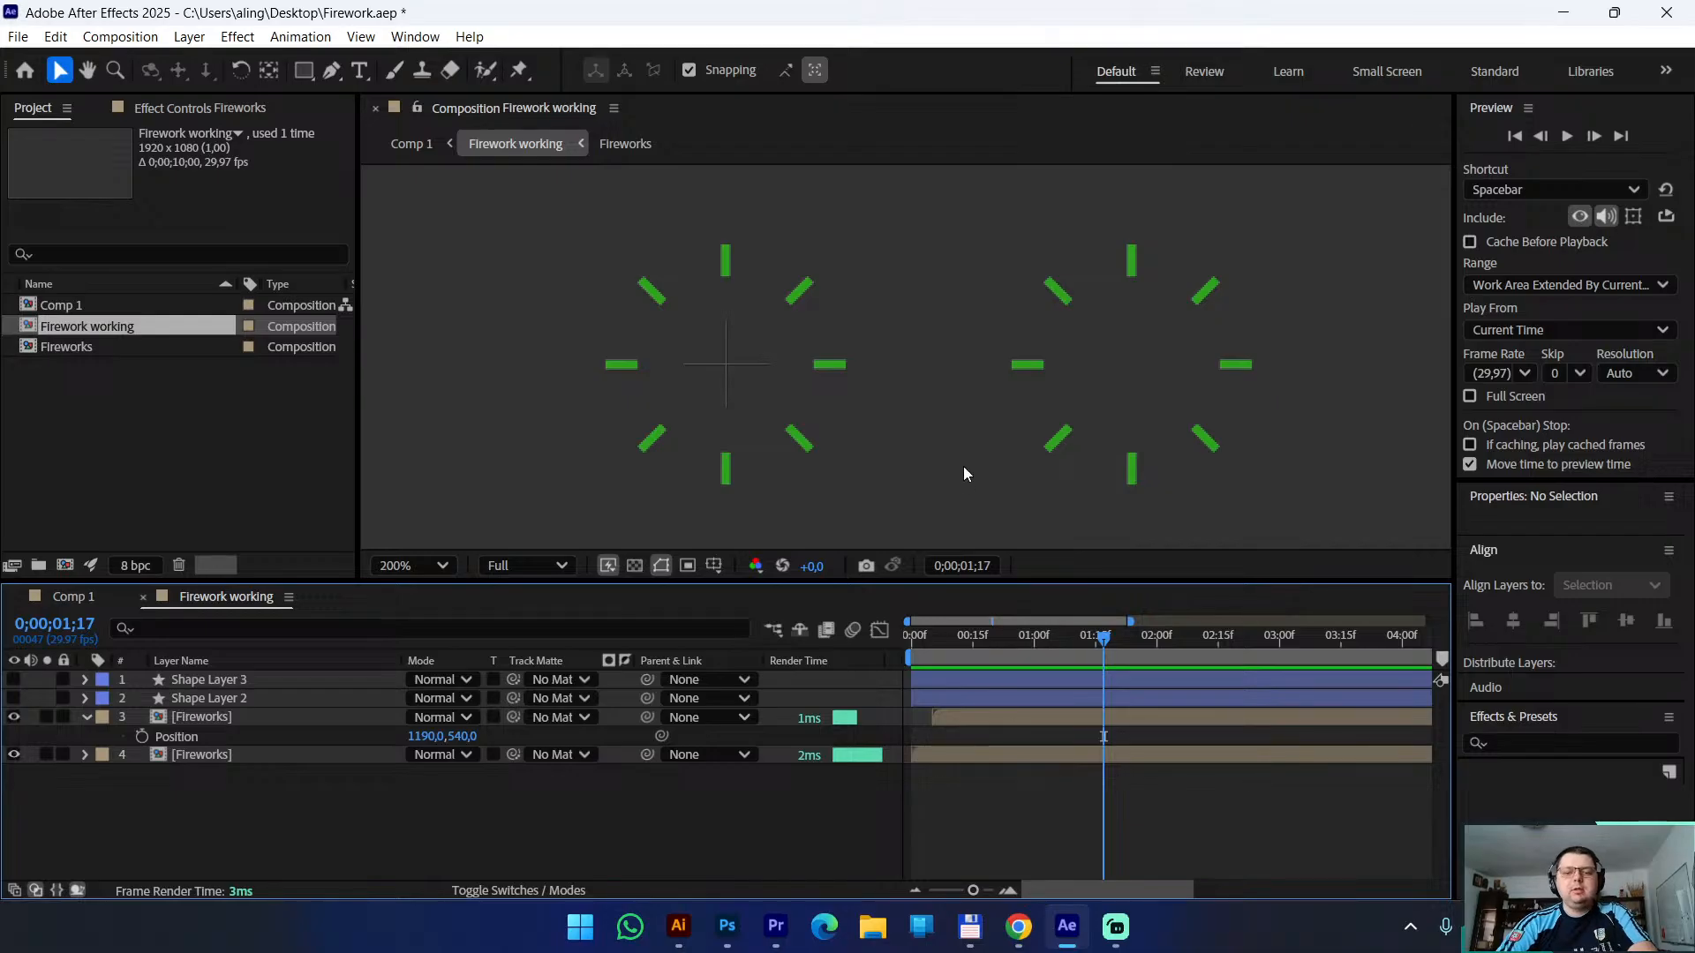